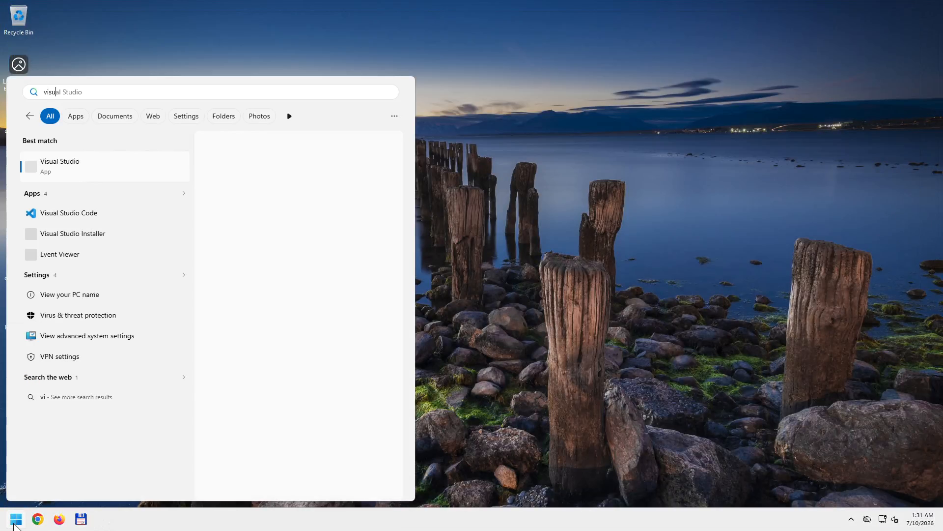
- Open Visual Studio Installer's Modify view for Community 2026, scroll through the workloads, then close it
{"action": "left_click", "coordinate": [125, 242]}
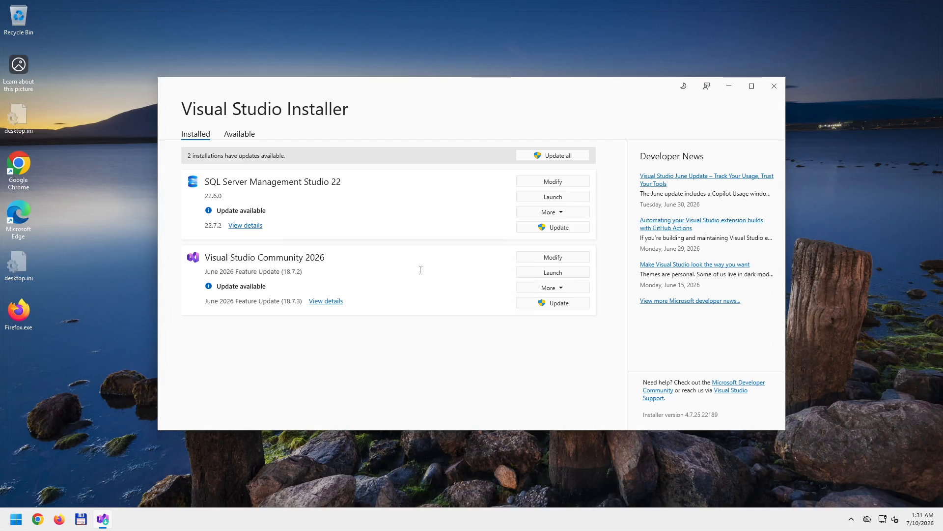
{"action": "left_click", "coordinate": [571, 258]}
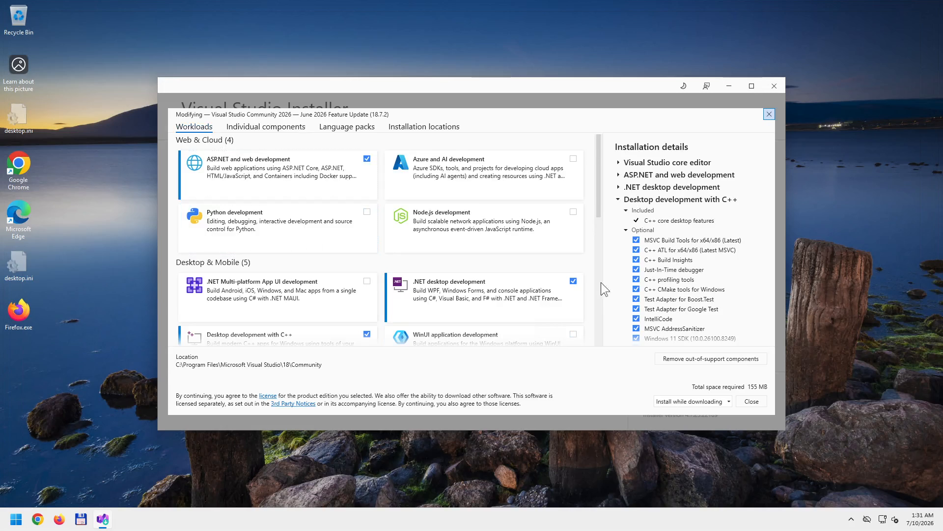
{"action": "scroll", "coordinate": [584, 275], "scroll_direction": "down", "scroll_amount": 1}
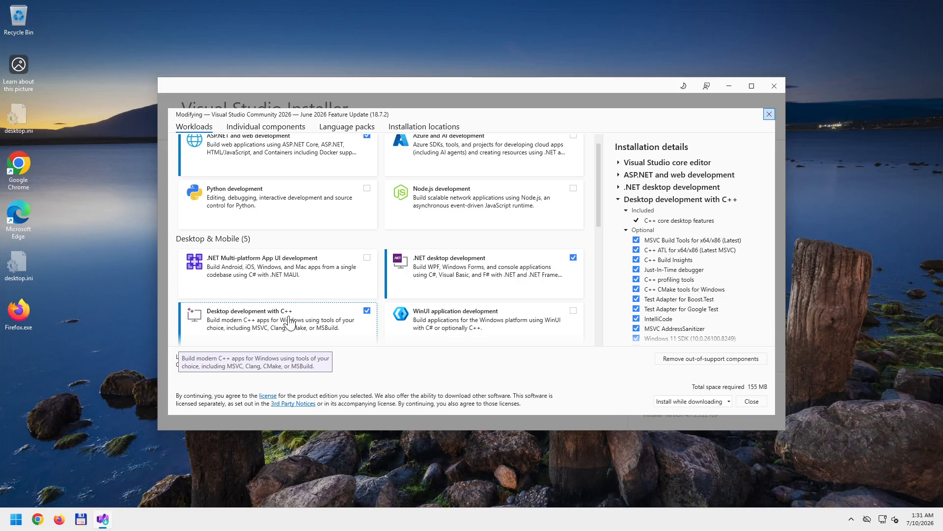
{"action": "scroll", "coordinate": [753, 261], "scroll_direction": "down", "scroll_amount": 2}
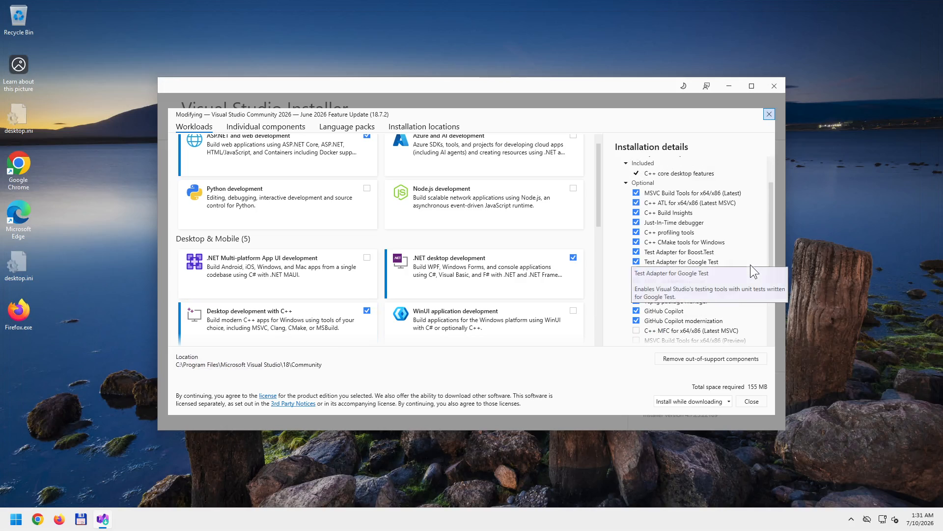
{"action": "scroll", "coordinate": [750, 265], "scroll_direction": "down", "scroll_amount": 2}
{"action": "scroll", "coordinate": [756, 301], "scroll_direction": "down", "scroll_amount": 2}
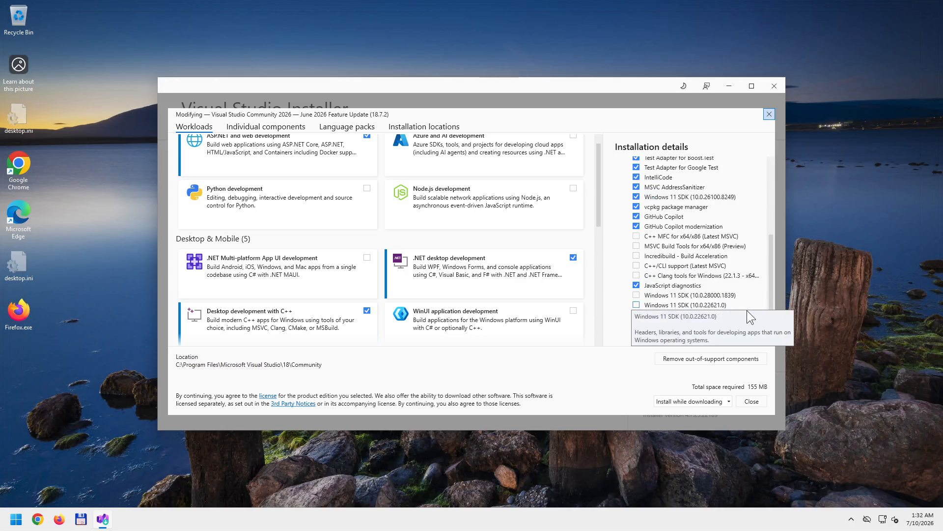
{"action": "scroll", "coordinate": [747, 310], "scroll_direction": "down", "scroll_amount": 1}
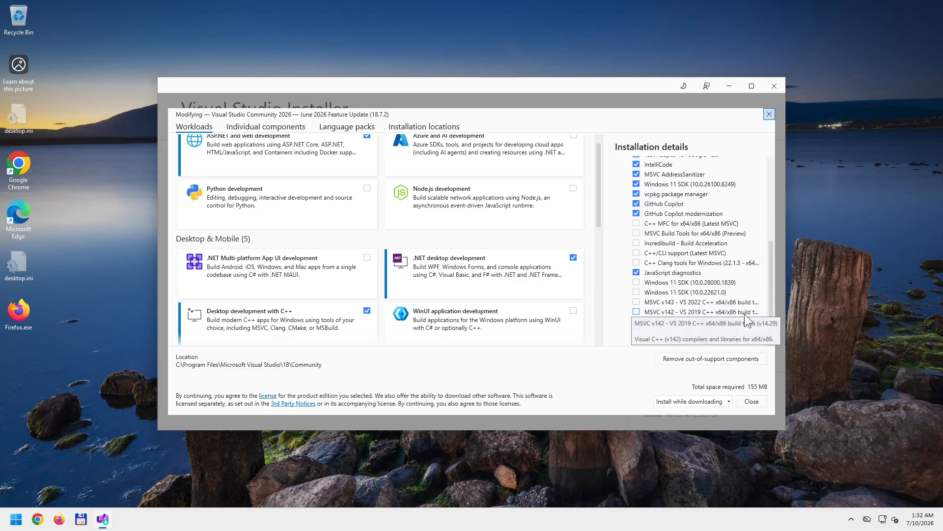
{"action": "left_click", "coordinate": [769, 114]}
- Close the installer, start Visual Studio 2026 without code, and snap it to the left half
{"action": "left_click", "coordinate": [774, 86]}
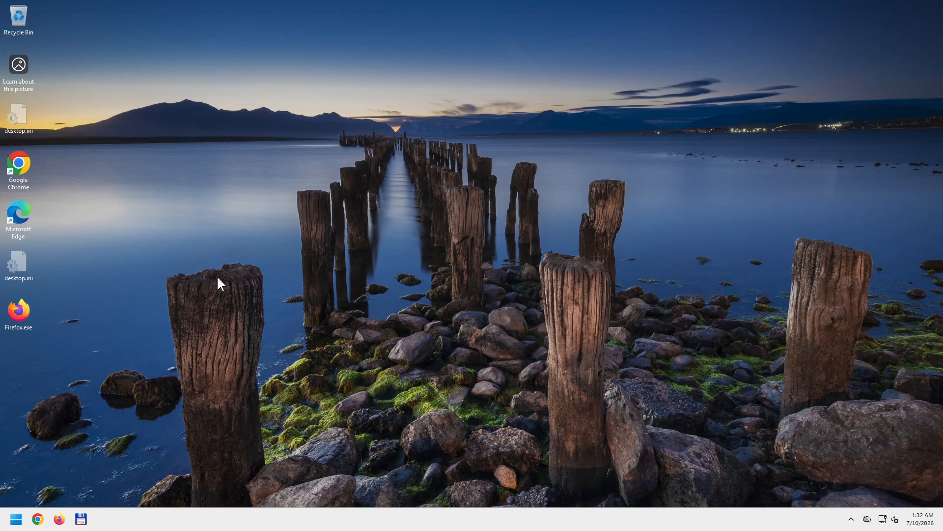
{"action": "left_click", "coordinate": [17, 521]}
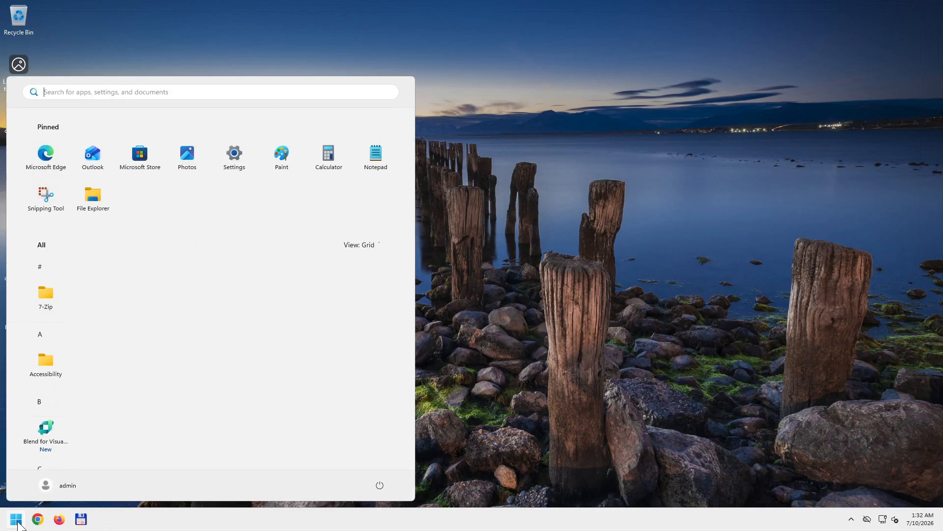
{"action": "scroll", "coordinate": [124, 379], "scroll_direction": "down", "scroll_amount": 15}
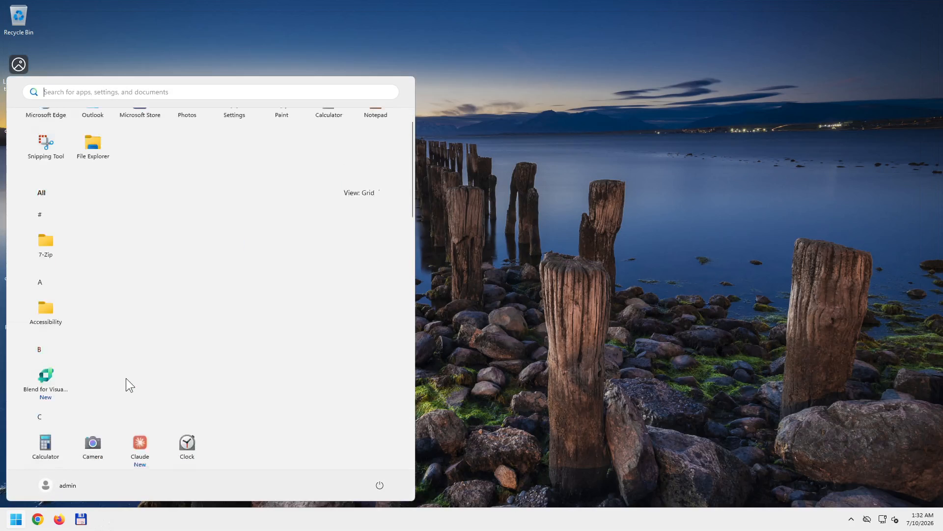
{"action": "scroll", "coordinate": [122, 378], "scroll_direction": "down", "scroll_amount": 6}
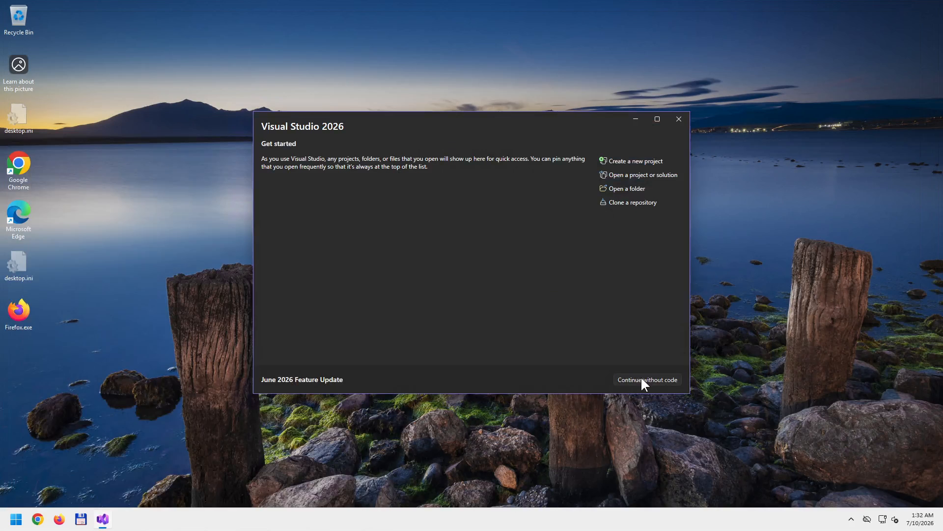
{"action": "left_click", "coordinate": [640, 377]}
{"action": "double_click", "coordinate": [432, 7]}
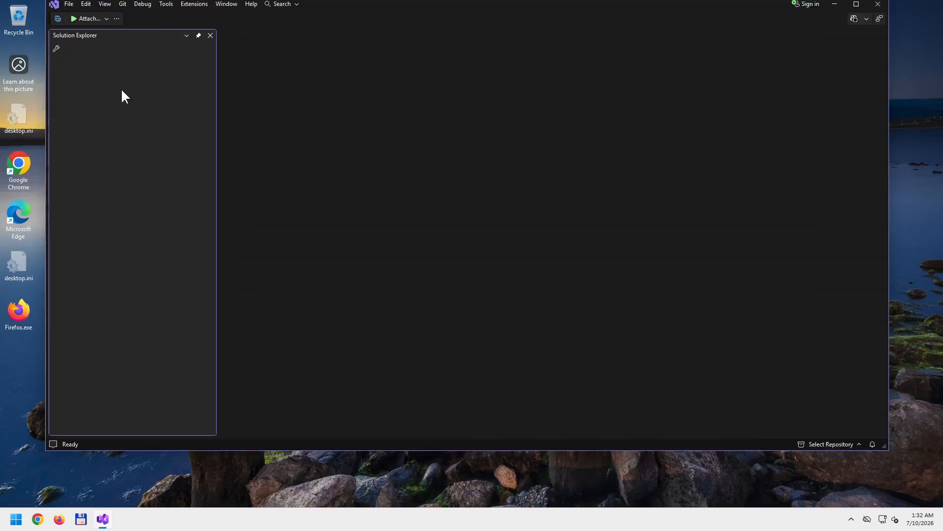
{"action": "key", "text": "super+Left"}
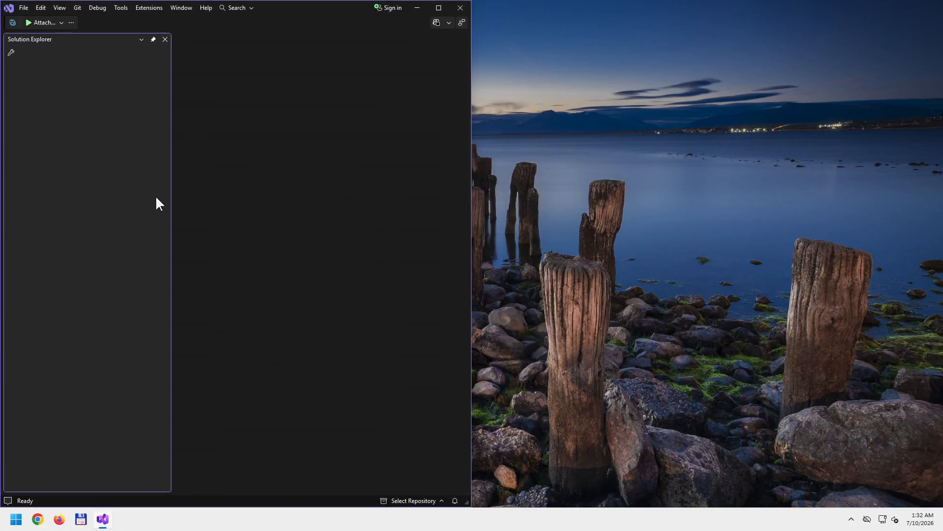
- Launch Spy++ from Visual Studio's Tools menu, approving the elevation prompt
{"action": "left_click", "coordinate": [121, 8]}
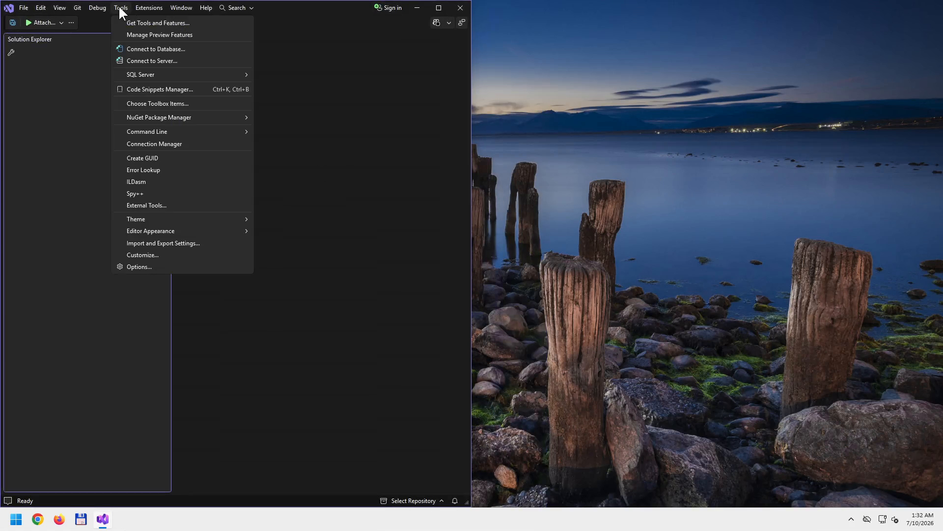
{"action": "left_click", "coordinate": [138, 193]}
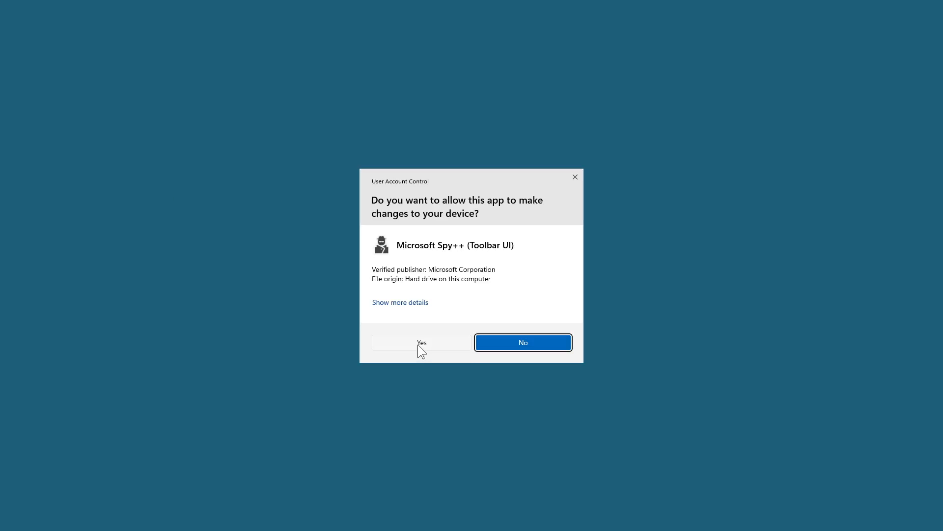
{"action": "left_click", "coordinate": [421, 343]}
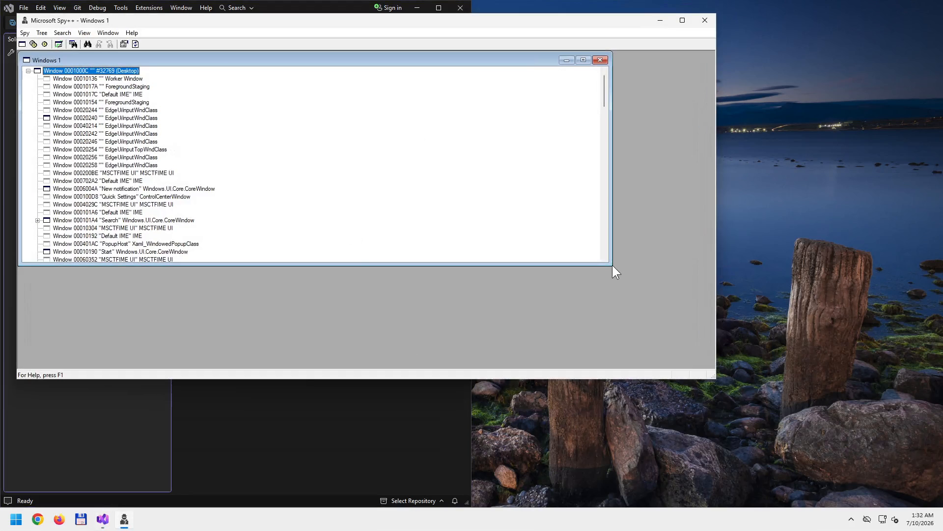
- Narrow and shorten the Windows 1 view and the Spy++ window, then move it down-right
{"action": "left_click_drag", "start_coordinate": [612, 256], "coordinate": [330, 256]}
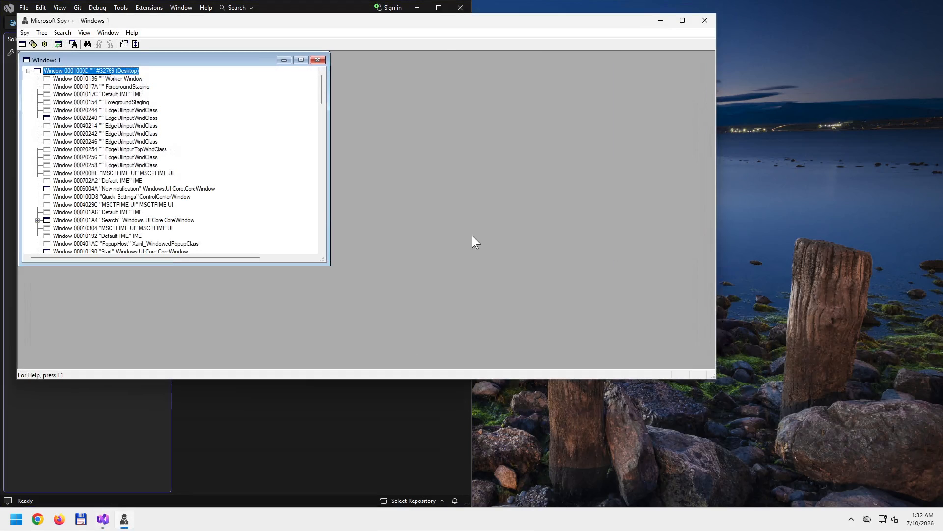
{"action": "left_click_drag", "start_coordinate": [717, 325], "coordinate": [361, 276]}
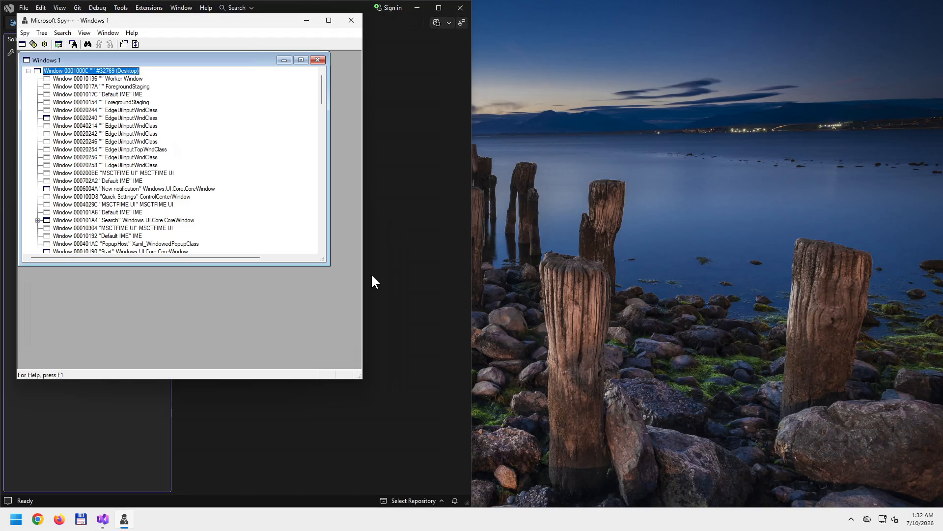
{"action": "left_click_drag", "start_coordinate": [358, 375], "coordinate": [359, 293]}
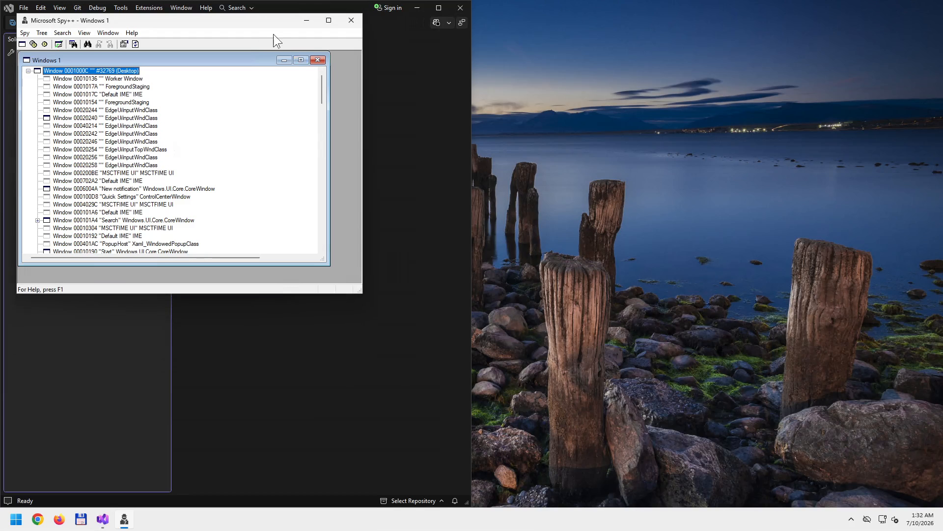
{"action": "left_click_drag", "start_coordinate": [264, 18], "coordinate": [305, 75]}
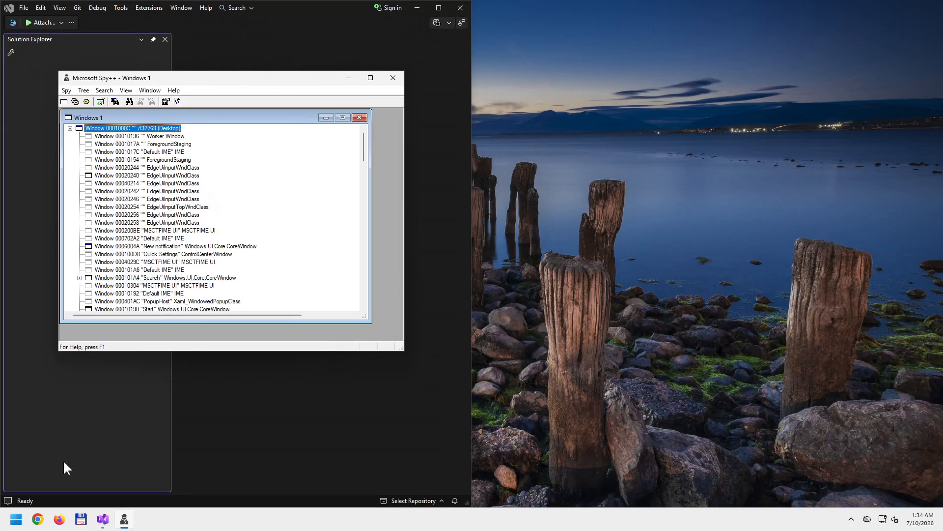
- Launch Calculator, place it on the right beside Spy++, and nudge Spy++ slightly right
{"action": "left_click", "coordinate": [16, 520]}
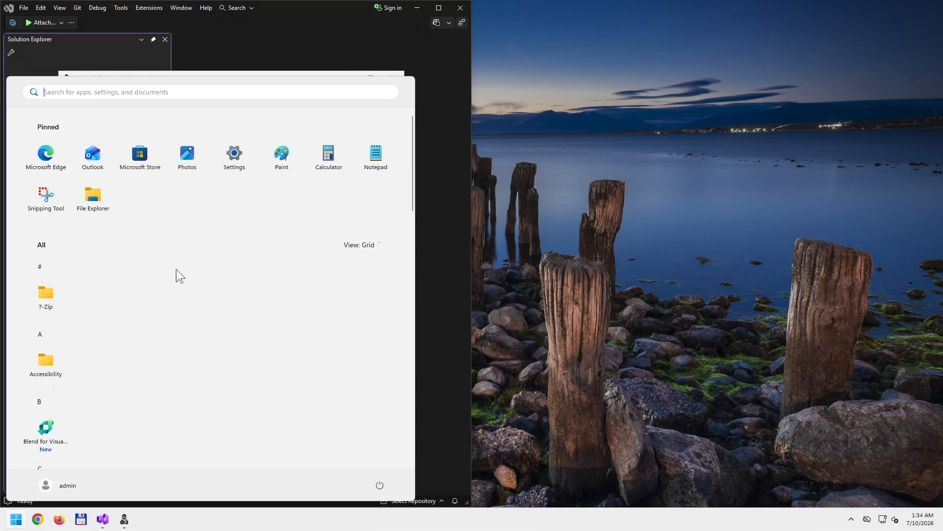
{"action": "left_click", "coordinate": [329, 155]}
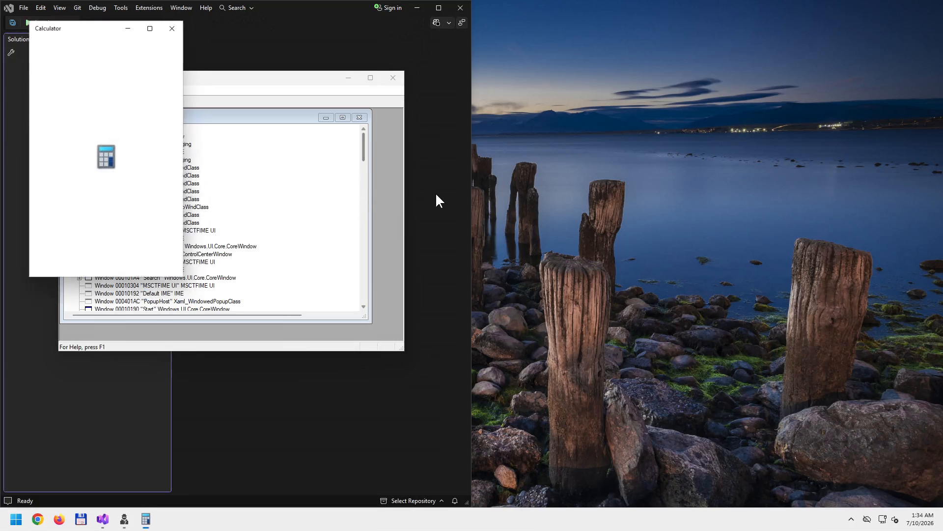
{"action": "left_click_drag", "start_coordinate": [88, 21], "coordinate": [722, 64]}
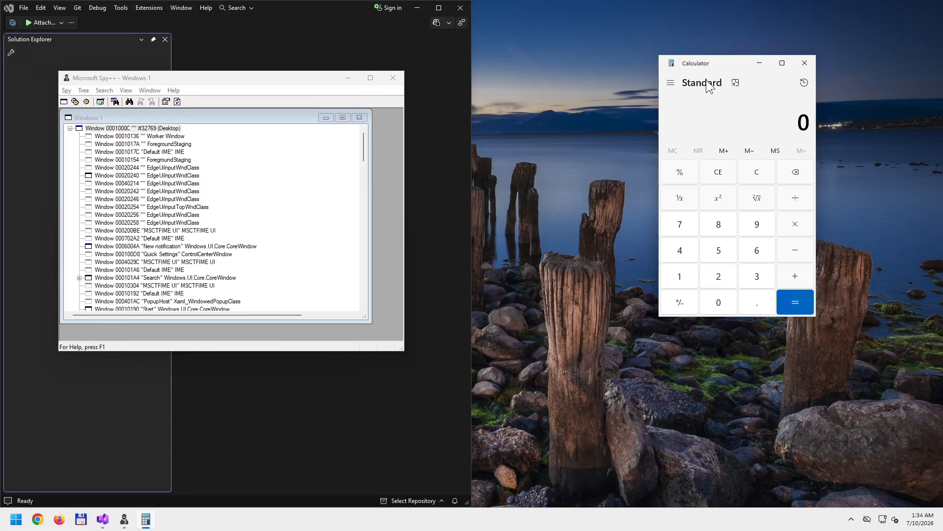
{"action": "left_click_drag", "start_coordinate": [724, 63], "coordinate": [653, 76]}
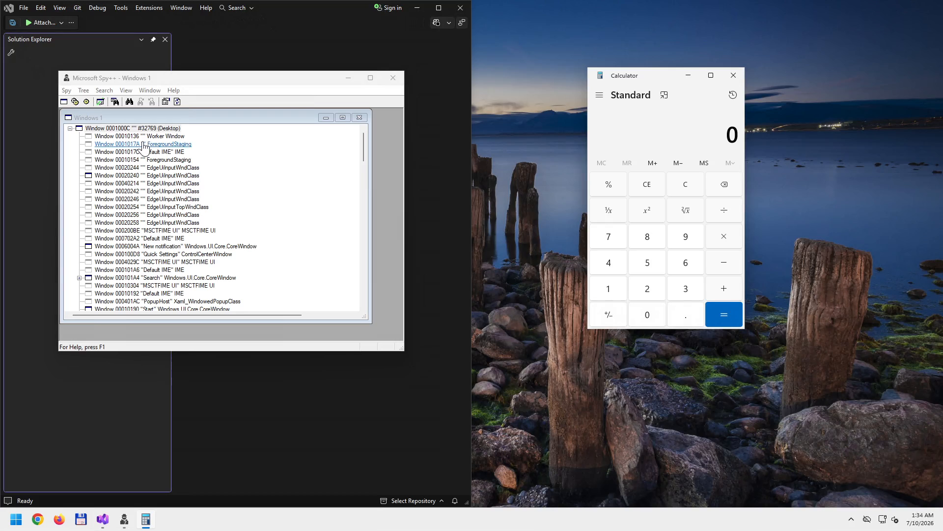
{"action": "left_click_drag", "start_coordinate": [172, 79], "coordinate": [226, 77]}
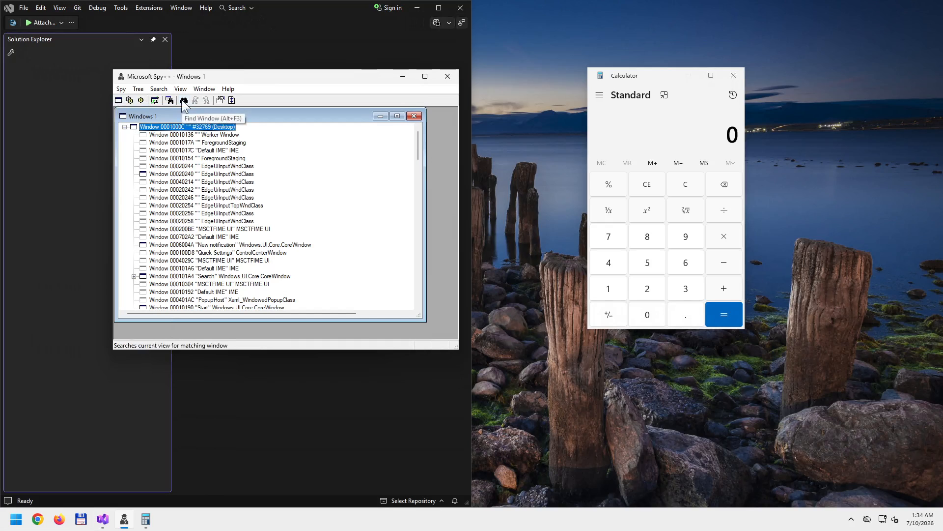
{"action": "left_click", "coordinate": [183, 100]}
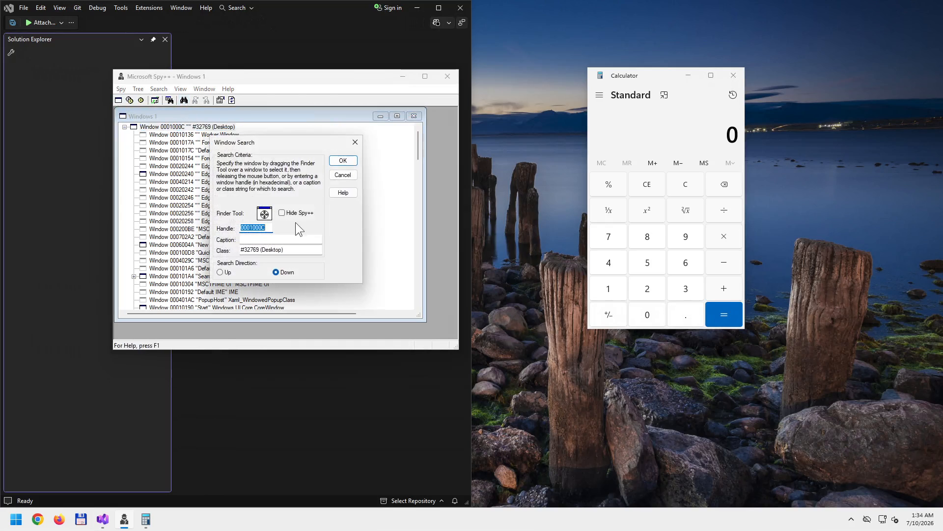
{"action": "left_click_drag", "start_coordinate": [308, 143], "coordinate": [438, 182]}
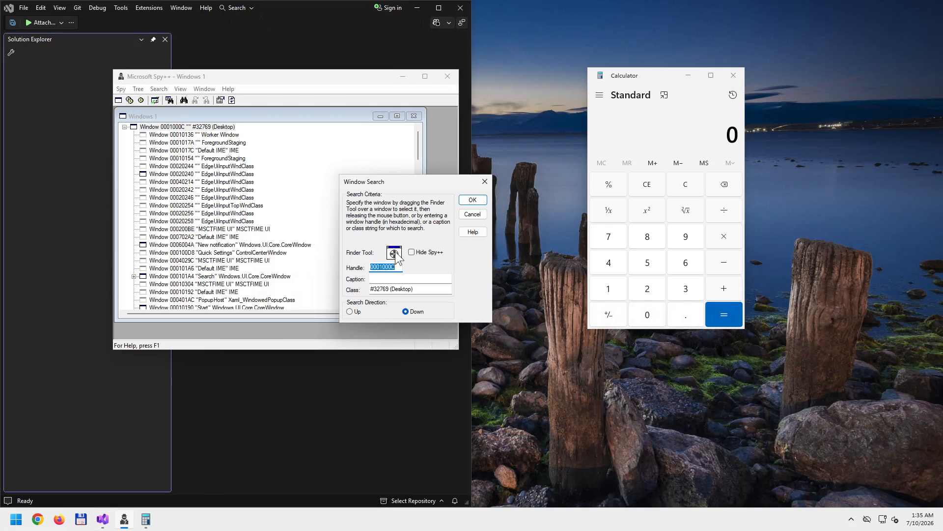
{"action": "left_click_drag", "start_coordinate": [396, 255], "coordinate": [686, 131]}
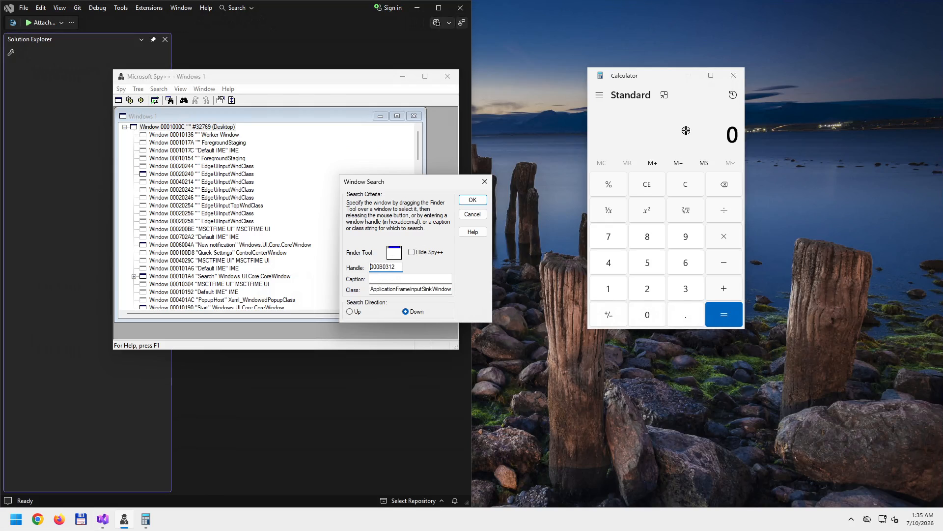
{"action": "left_click_drag", "start_coordinate": [685, 130], "coordinate": [647, 319]}
{"action": "left_click", "coordinate": [474, 200]}
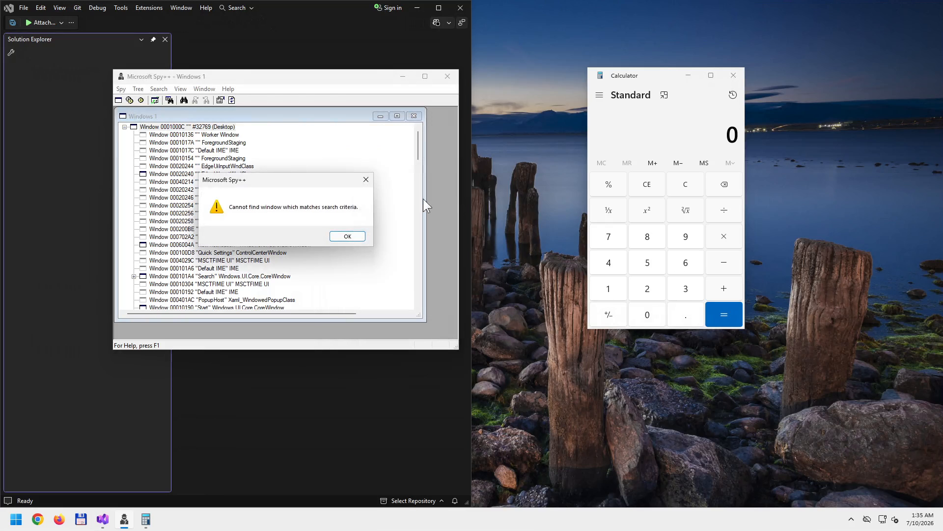
{"action": "left_click", "coordinate": [348, 237]}
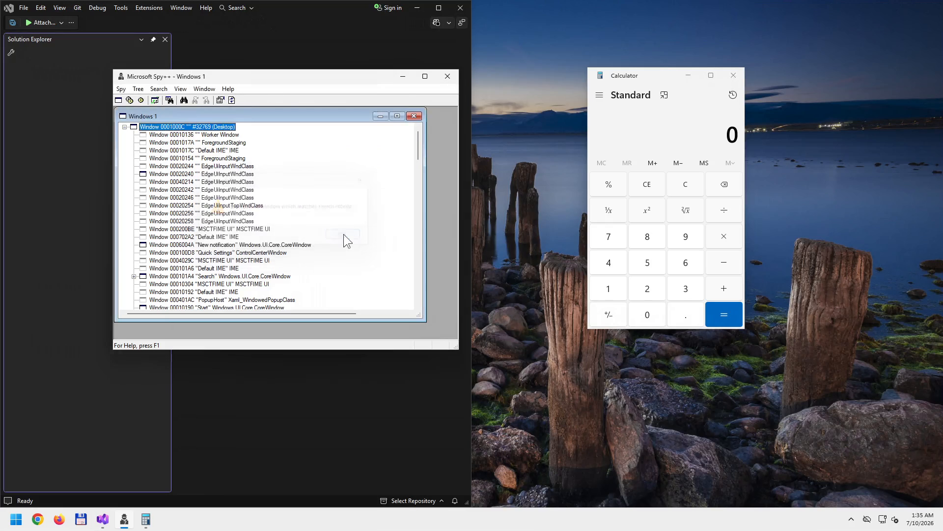
- Refresh the tree, target Calculator in Find Window, confirm, and scroll back to the Desktop root
{"action": "left_click", "coordinate": [232, 101]}
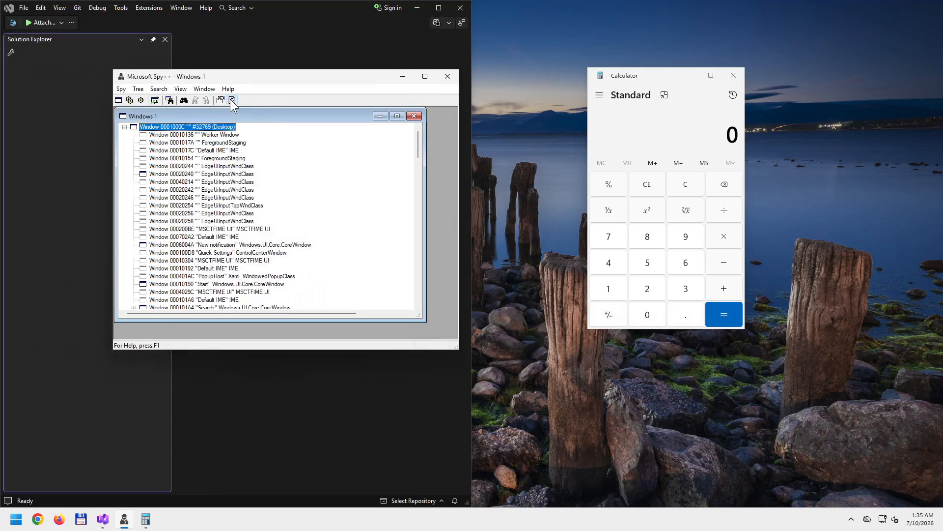
{"action": "left_click", "coordinate": [183, 101]}
{"action": "left_click_drag", "start_coordinate": [264, 214], "coordinate": [644, 315]}
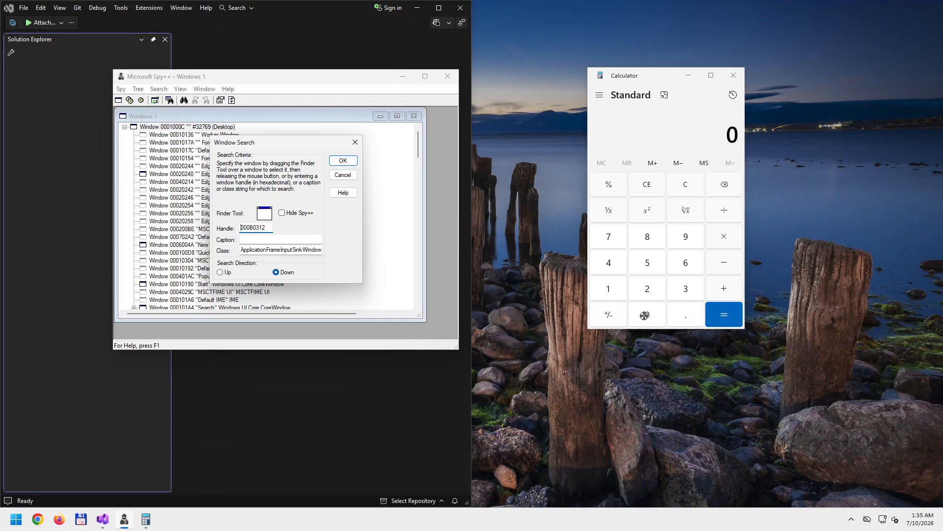
{"action": "left_click", "coordinate": [343, 161]}
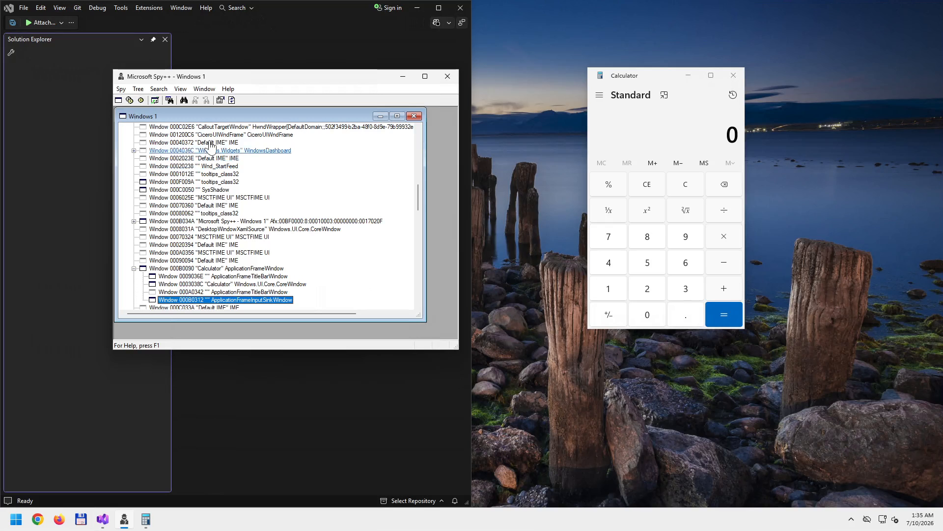
{"action": "left_click_drag", "start_coordinate": [418, 202], "coordinate": [414, 139]}
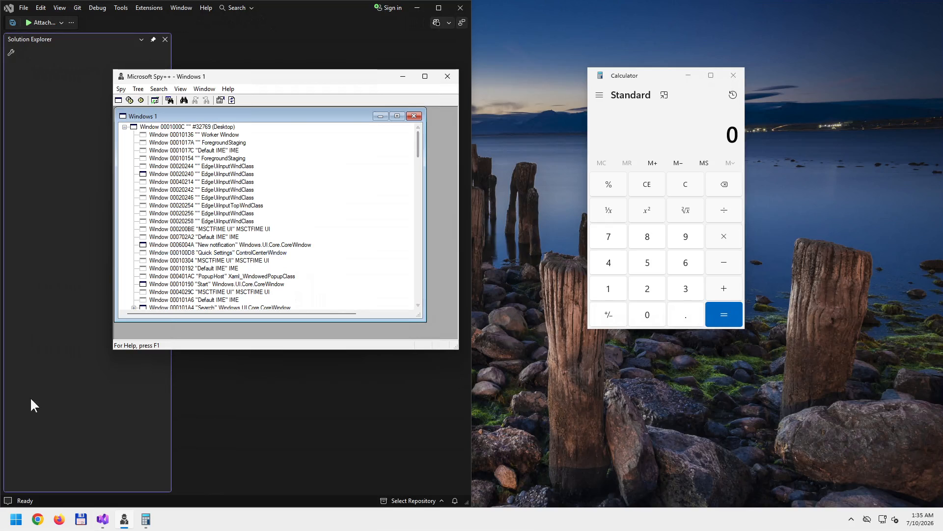
{"action": "left_click", "coordinate": [14, 522]}
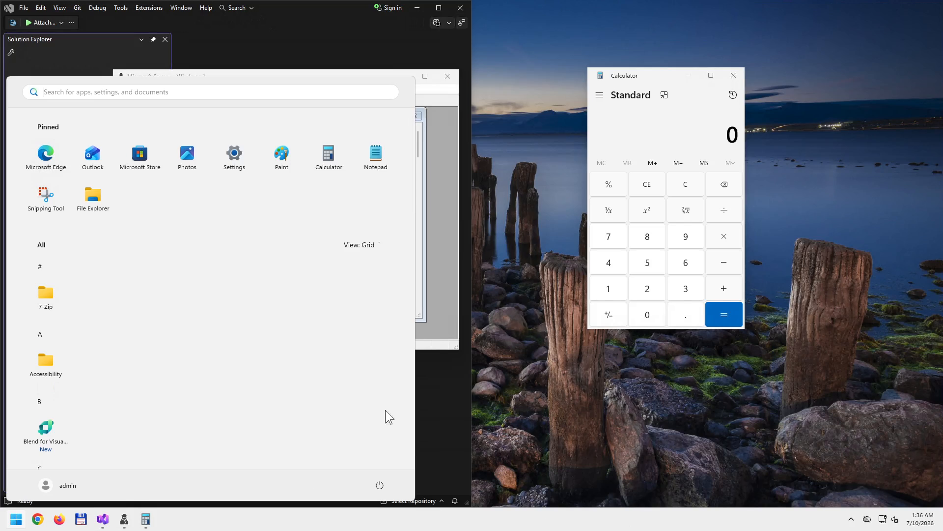
{"action": "left_click", "coordinate": [13, 521]}
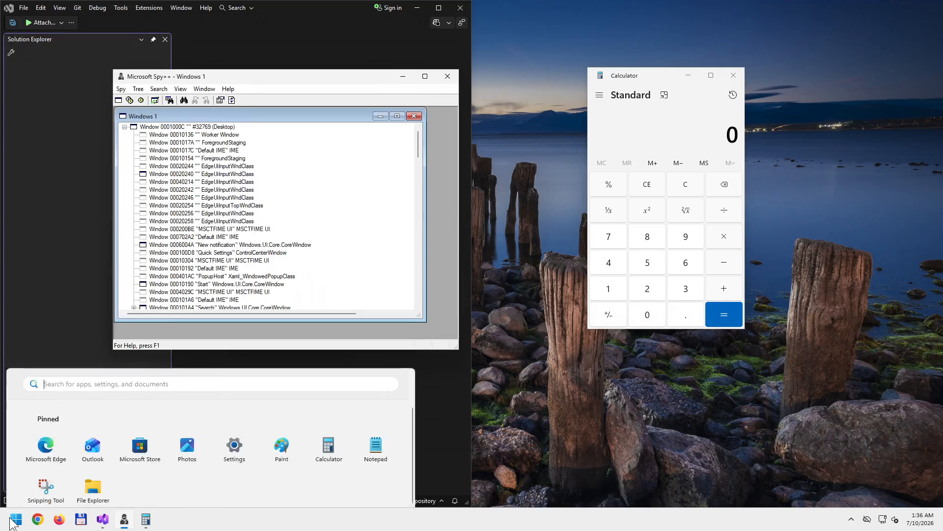
{"action": "left_click", "coordinate": [14, 522]}
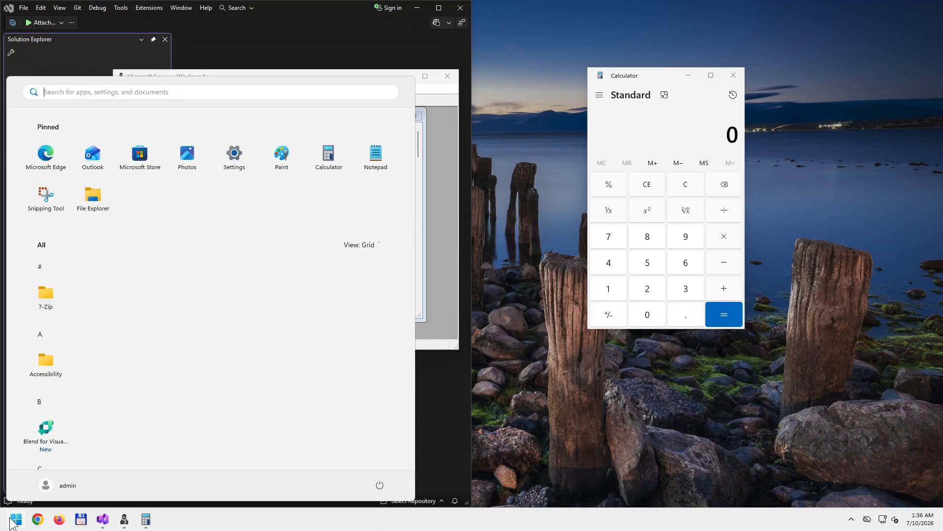
{"action": "left_click", "coordinate": [546, 434]}
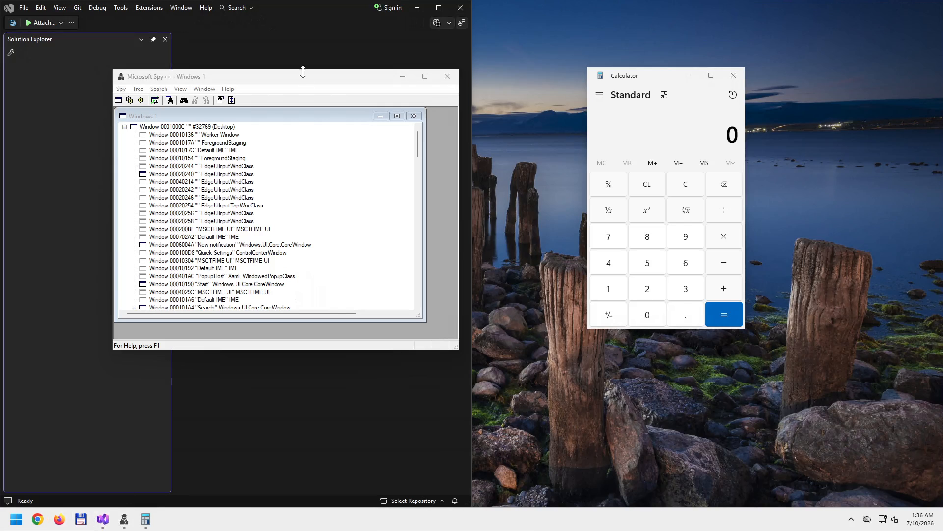
- Drag Spy++ down and right, then back up-left so it clears Calculator
{"action": "left_click_drag", "start_coordinate": [301, 74], "coordinate": [338, 75]}
{"action": "left_click_drag", "start_coordinate": [394, 86], "coordinate": [677, 213]}
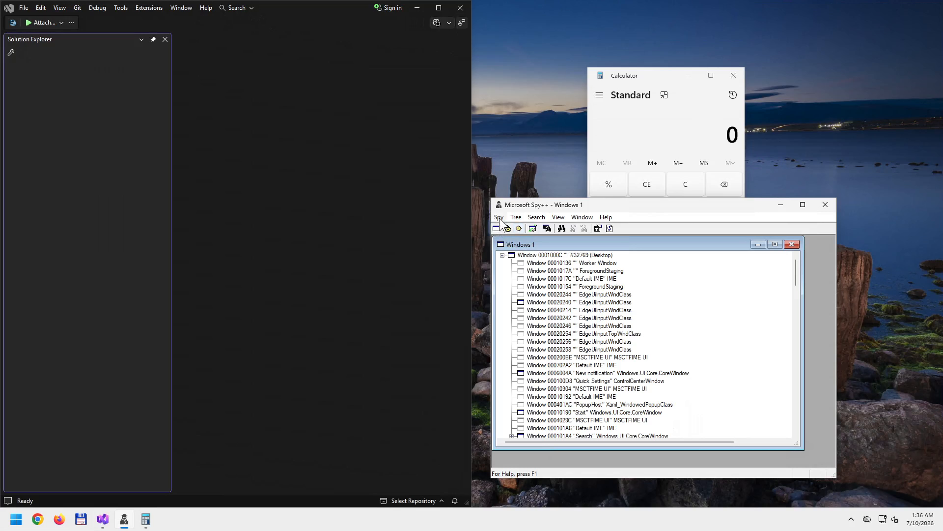
{"action": "left_click_drag", "start_coordinate": [762, 206], "coordinate": [629, 139]}
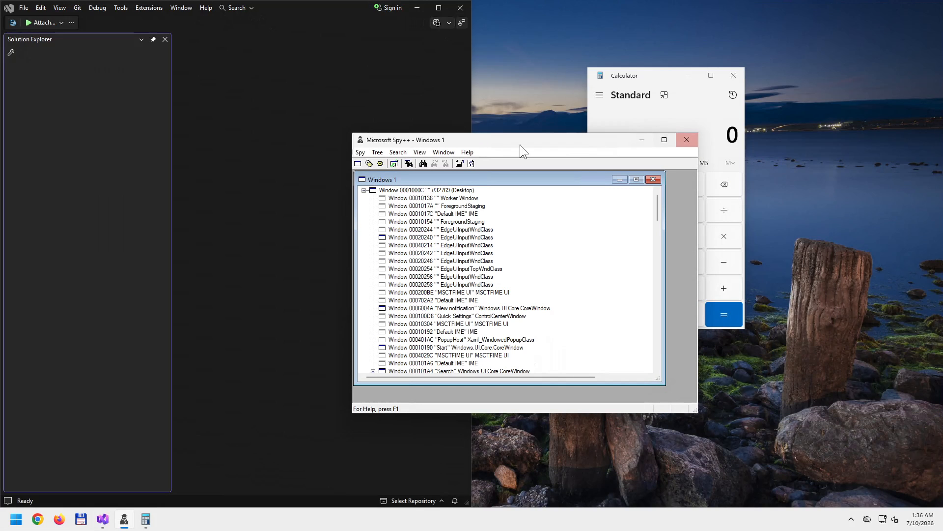
- Open and dismiss the Spy++ system menu, move Spy++ left, and nudge the Windows 1 pane right
{"action": "left_click", "coordinate": [360, 141]}
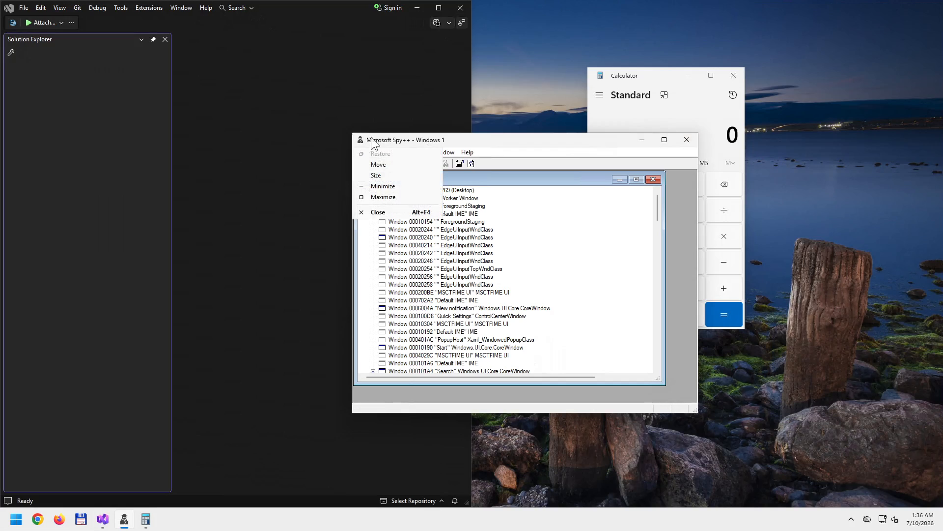
{"action": "left_click", "coordinate": [360, 142]}
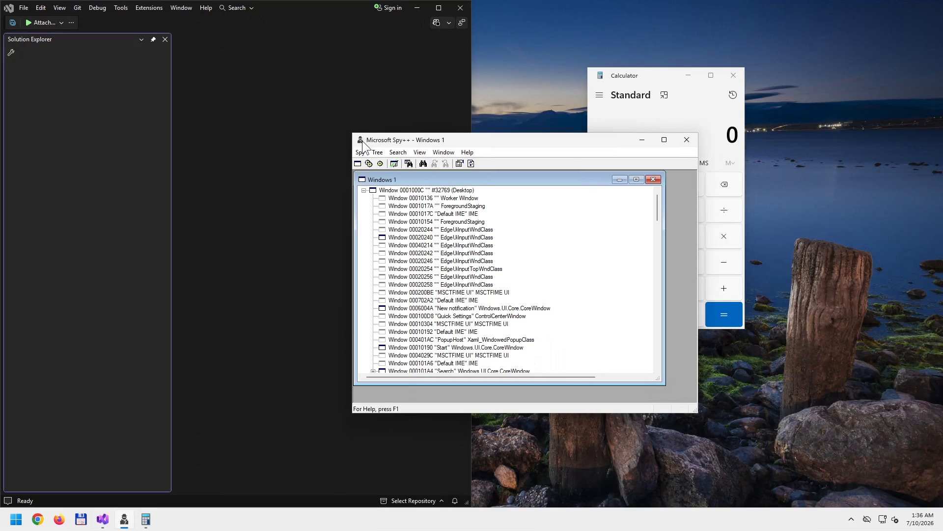
{"action": "left_click", "coordinate": [359, 141]}
{"action": "left_click", "coordinate": [376, 145]}
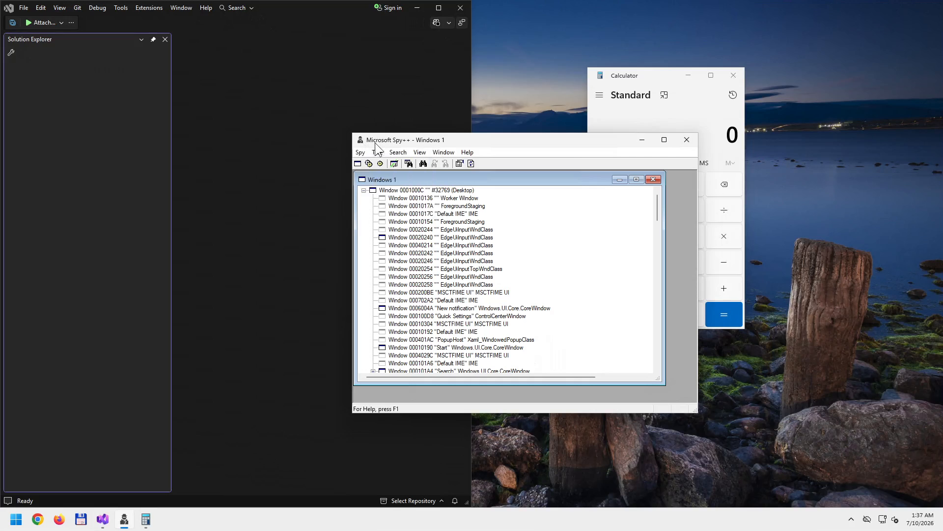
{"action": "right_click", "coordinate": [477, 141]}
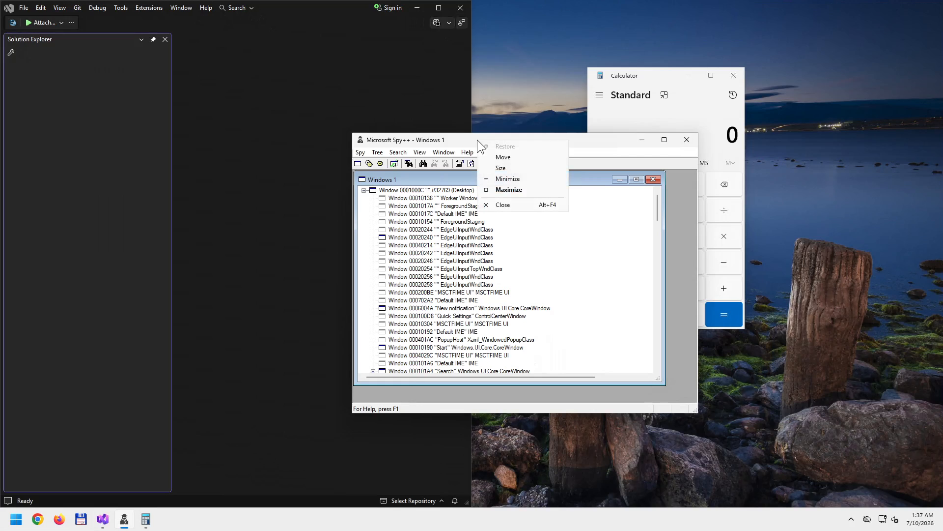
{"action": "left_click", "coordinate": [440, 140]}
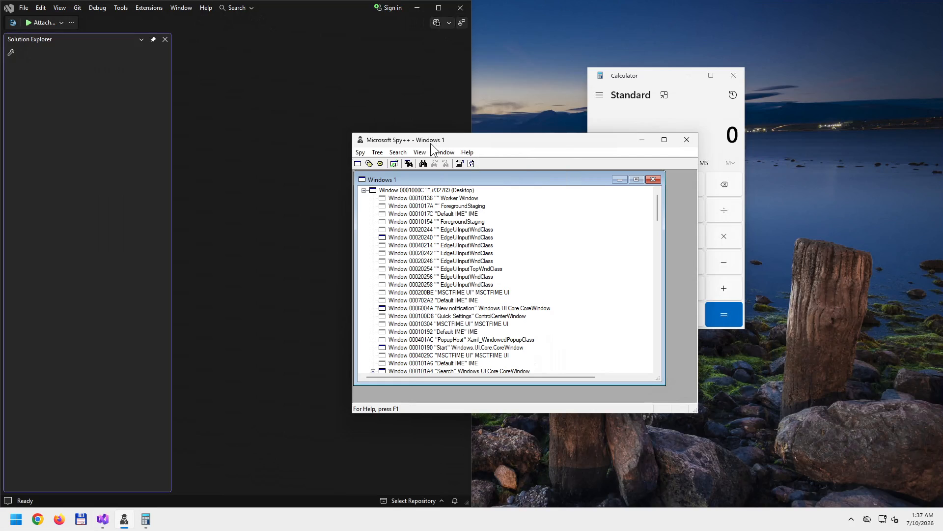
{"action": "left_click_drag", "start_coordinate": [500, 141], "coordinate": [324, 138]}
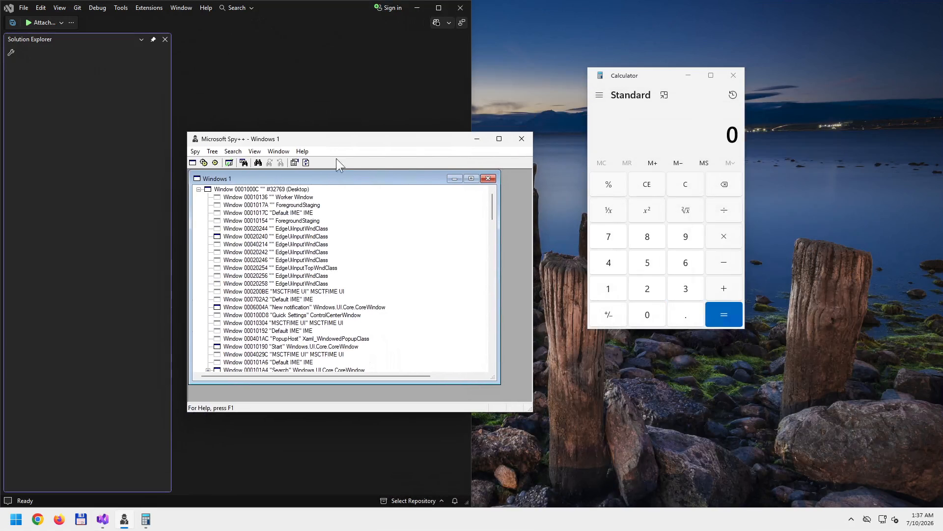
{"action": "left_click_drag", "start_coordinate": [420, 179], "coordinate": [444, 185]}
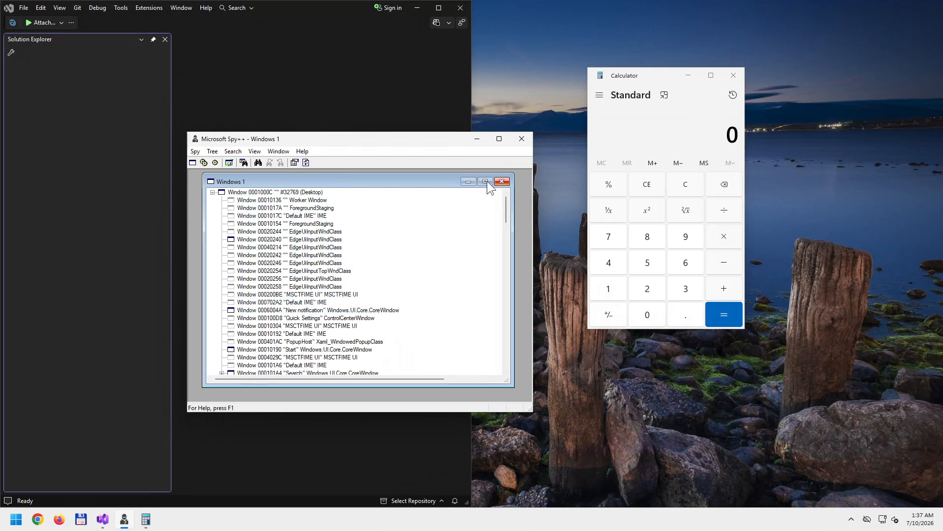
- Toggle the Windows 1 tree between restored and maximized, leaving it maximized inside Spy++
{"action": "mouse_move", "coordinate": [404, 179]}
{"action": "left_mouse_down"}
{"action": "mouse_move", "coordinate": [414, 177]}
{"action": "mouse_move", "coordinate": [396, 176]}
{"action": "left_mouse_up"}
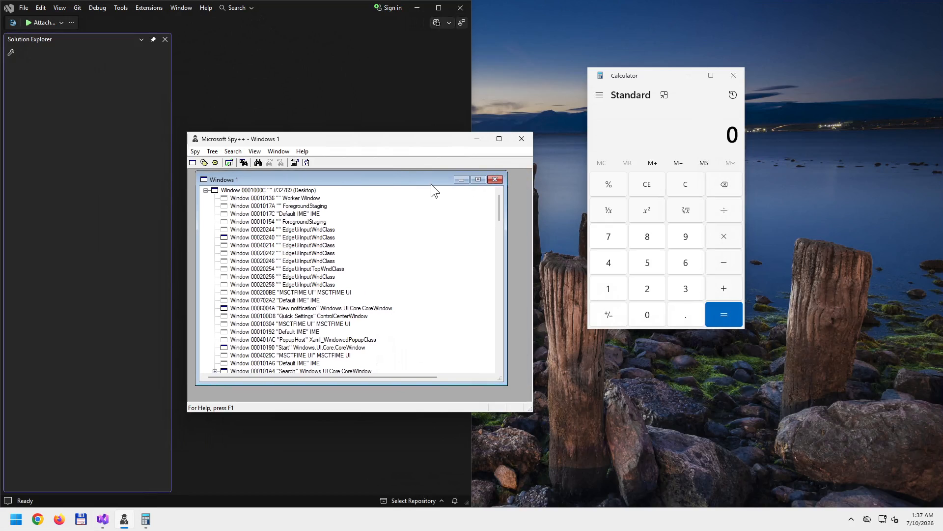
{"action": "left_click", "coordinate": [478, 180]}
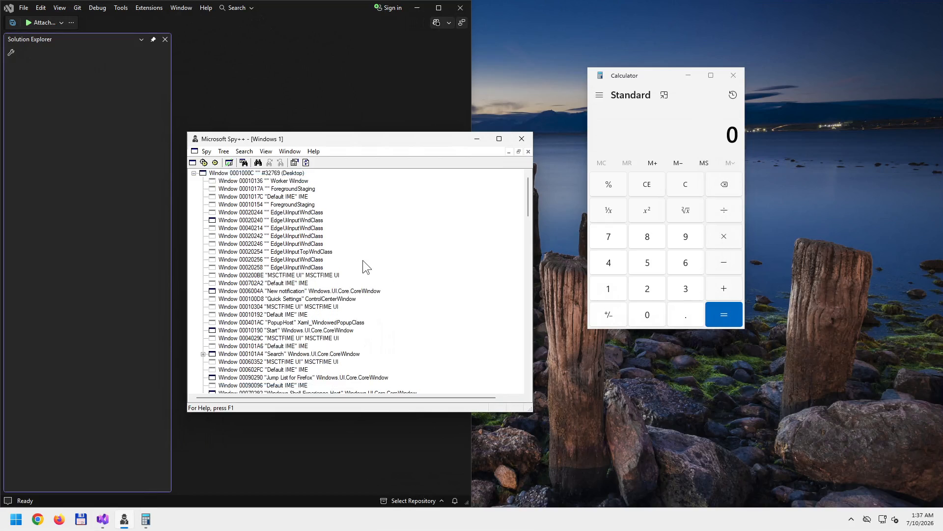
{"action": "left_click", "coordinate": [519, 151]}
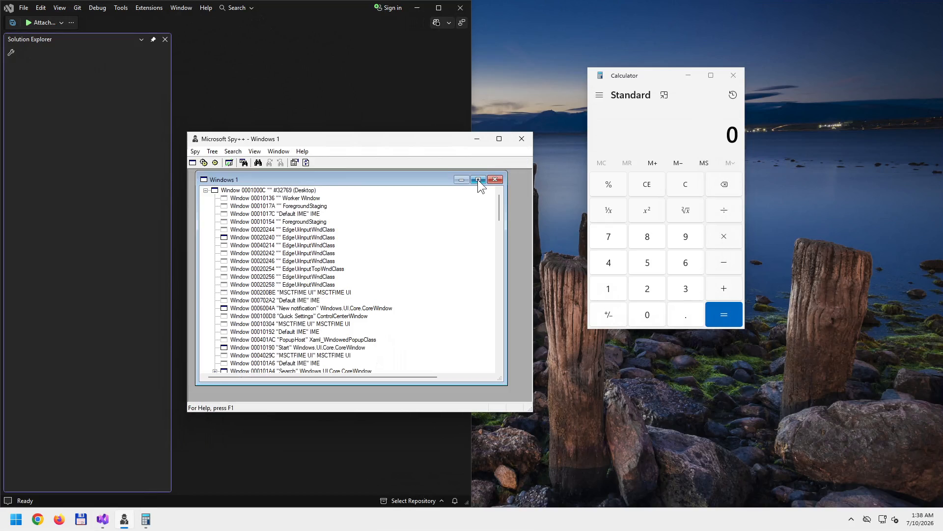
{"action": "mouse_move", "coordinate": [432, 179]}
{"action": "left_mouse_down"}
{"action": "mouse_move", "coordinate": [450, 179]}
{"action": "mouse_move", "coordinate": [443, 184]}
{"action": "left_mouse_up"}
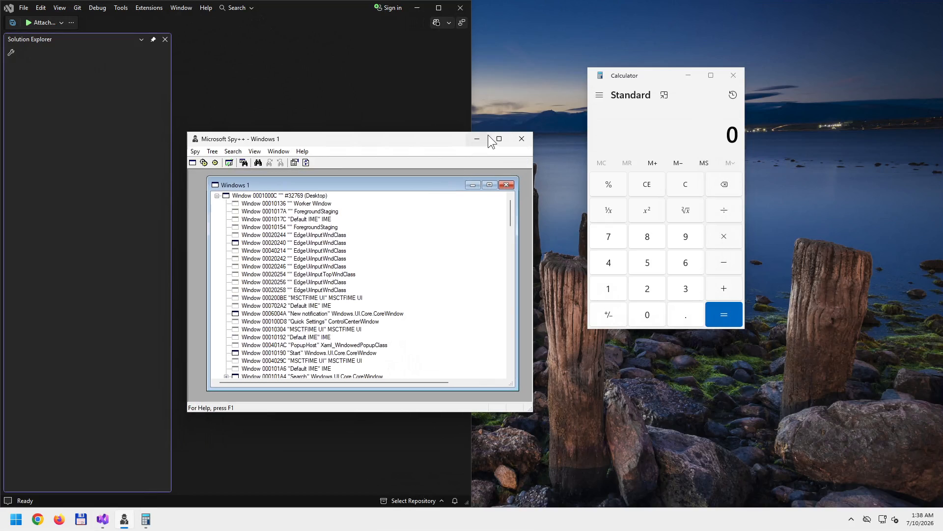
{"action": "left_click", "coordinate": [489, 185]}
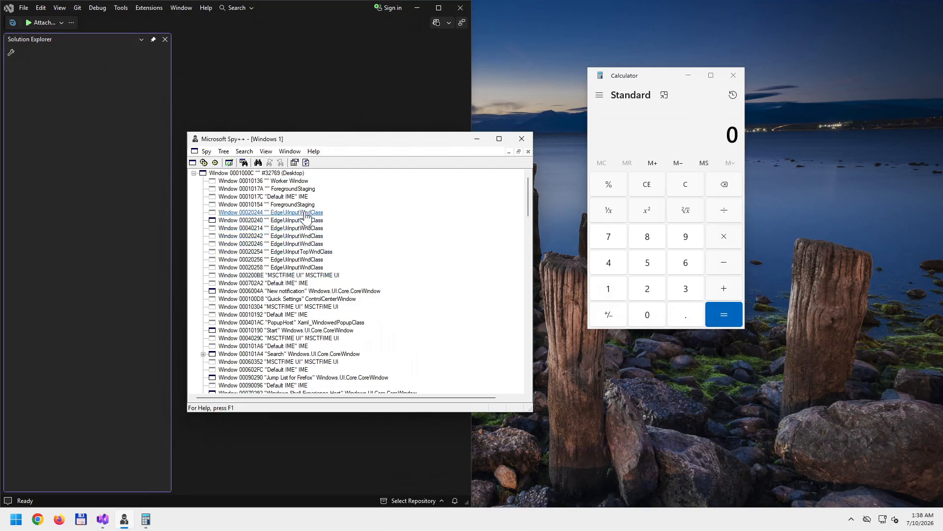
{"action": "left_click", "coordinate": [519, 151]}
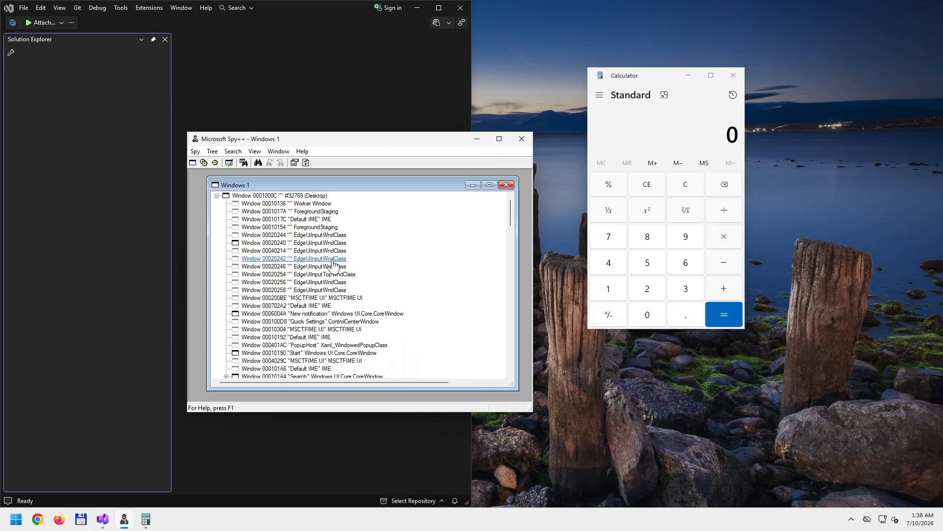
{"action": "left_click", "coordinate": [490, 186]}
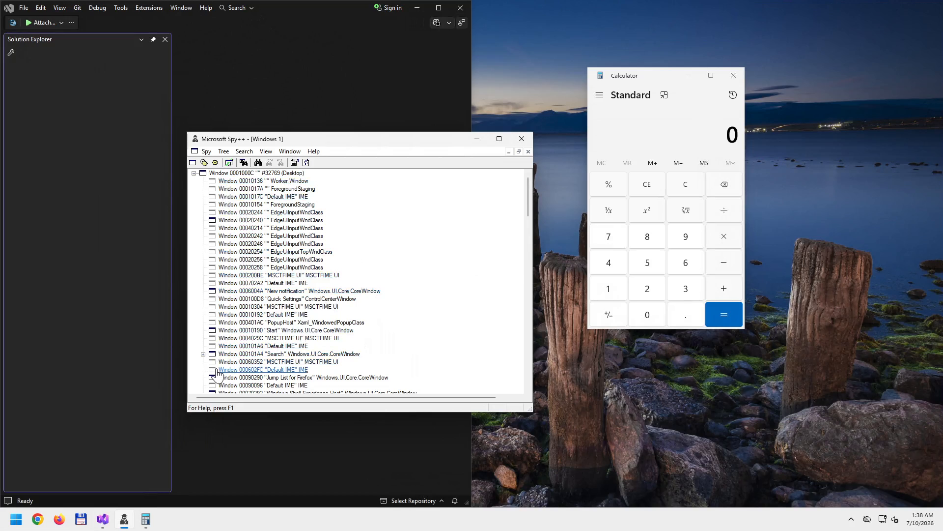
- Refresh the Spy++ window tree to list the current windows
{"action": "left_click", "coordinate": [305, 163]}
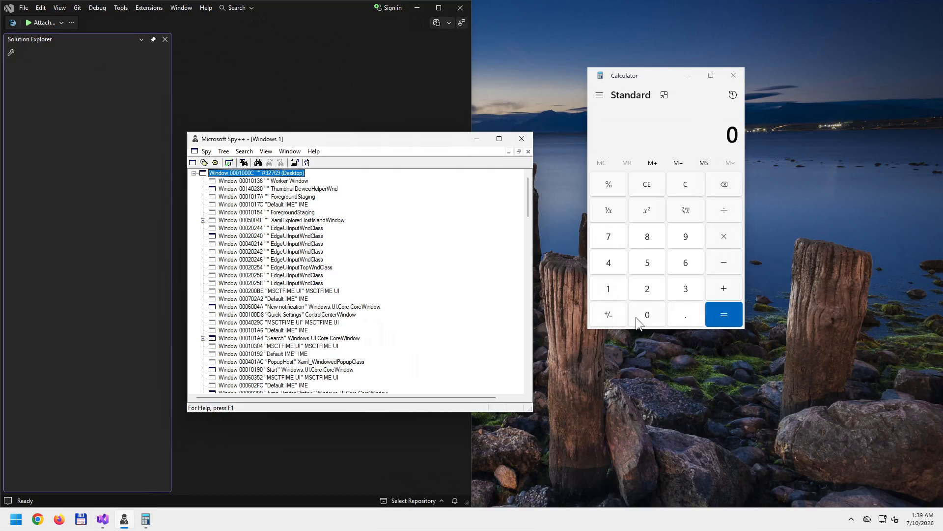
- Find Calculator with the Finder Tool, select its ApplicationFrameWindow, and move Calculator slightly down-right
{"action": "left_click", "coordinate": [258, 162]}
{"action": "left_click_drag", "start_coordinate": [338, 276], "coordinate": [647, 313]}
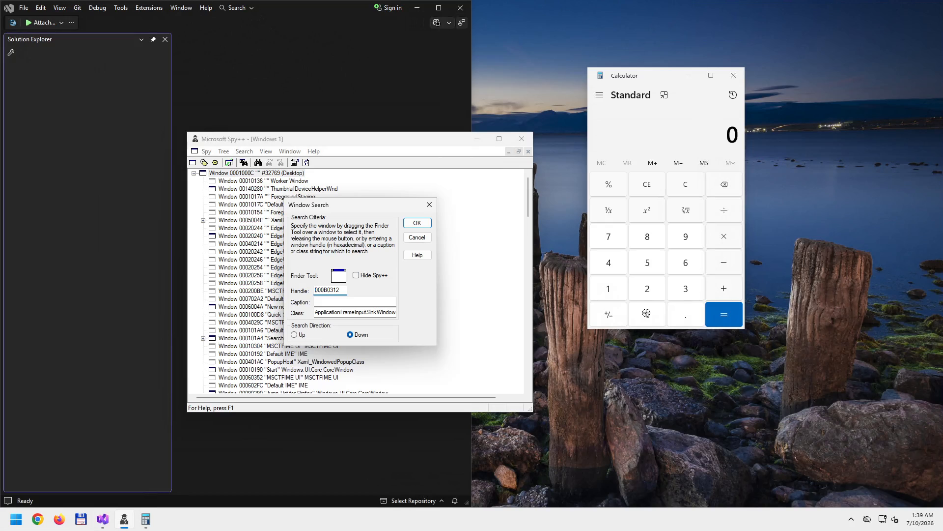
{"action": "mouse_move", "coordinate": [647, 313]}
{"action": "left_mouse_down"}
{"action": "mouse_move", "coordinate": [658, 311]}
{"action": "mouse_move", "coordinate": [649, 313]}
{"action": "left_mouse_up"}
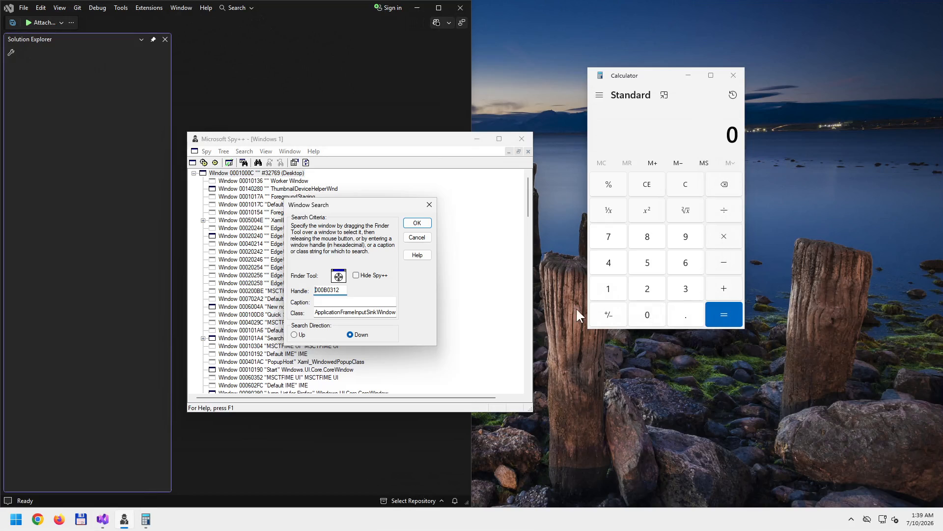
{"action": "left_click", "coordinate": [417, 223]}
{"action": "scroll", "coordinate": [429, 355], "scroll_direction": "down", "scroll_amount": 2}
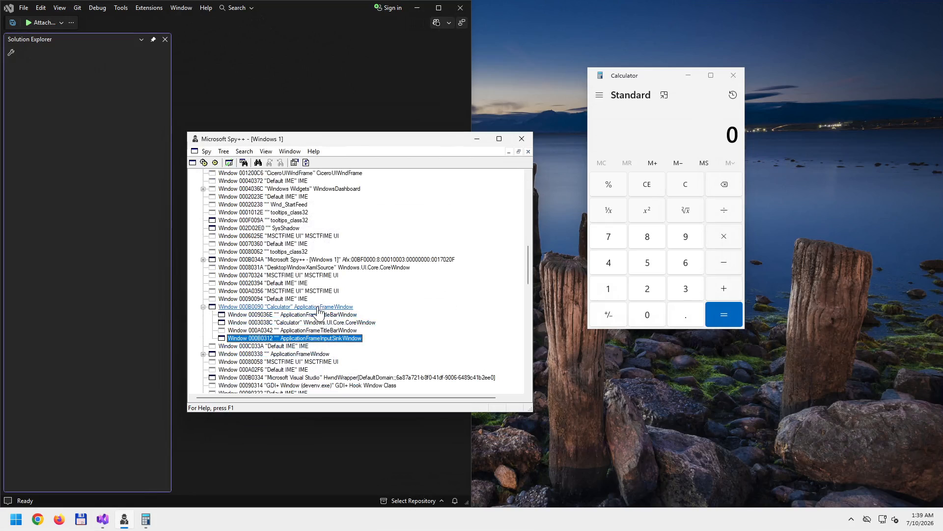
{"action": "left_click", "coordinate": [304, 307]}
{"action": "left_click_drag", "start_coordinate": [615, 76], "coordinate": [728, 94]}
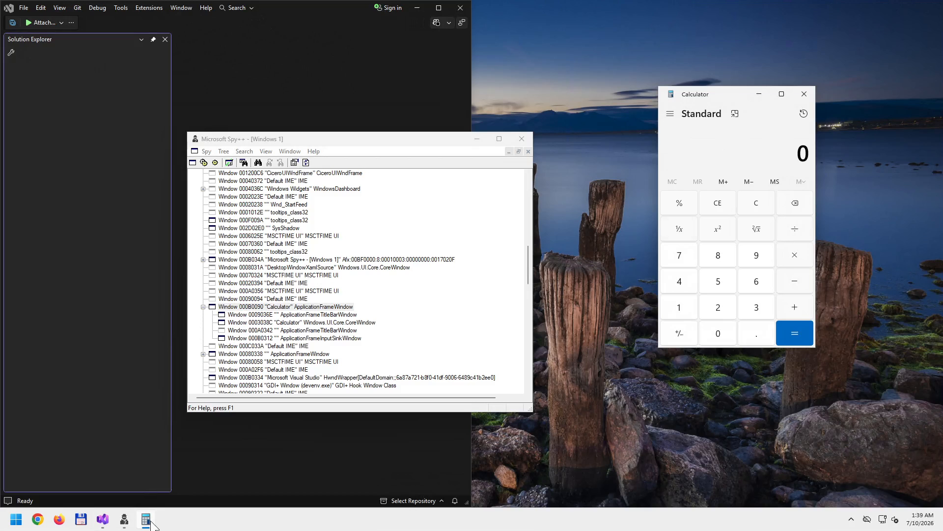
- Select each Calculator child window in turn, ending on the 000B0312 ApplicationFrameInputSinkWindow
{"action": "mouse_move", "coordinate": [149, 522]}
{"action": "left_click", "coordinate": [330, 339]}
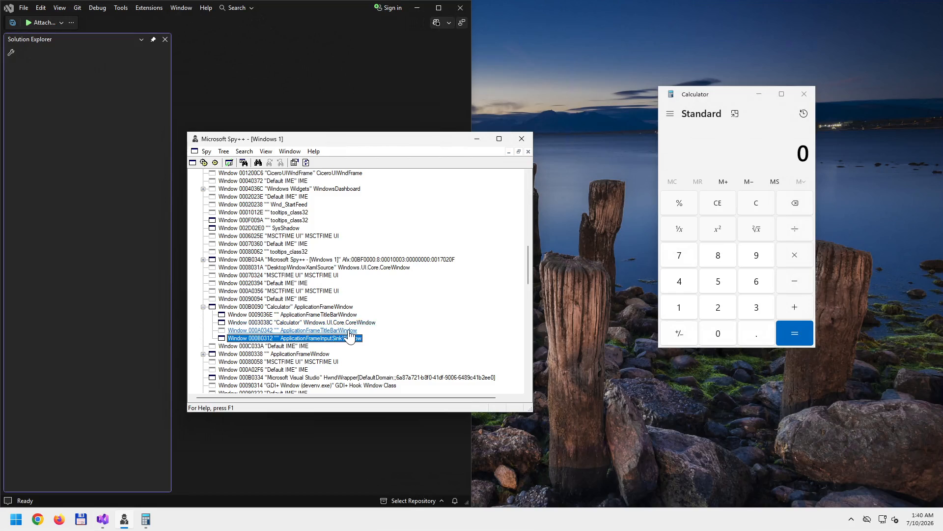
{"action": "left_click", "coordinate": [343, 331]}
{"action": "left_click", "coordinate": [343, 315]}
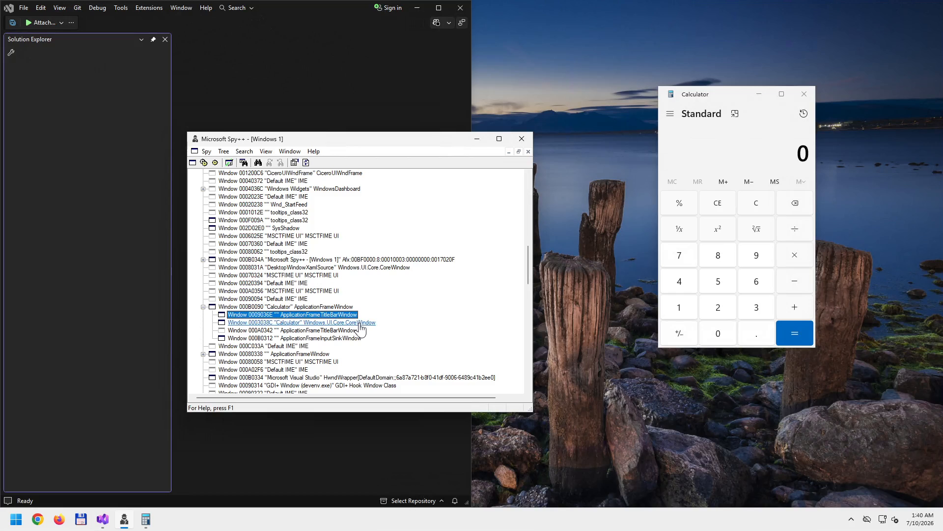
{"action": "left_click", "coordinate": [350, 323]}
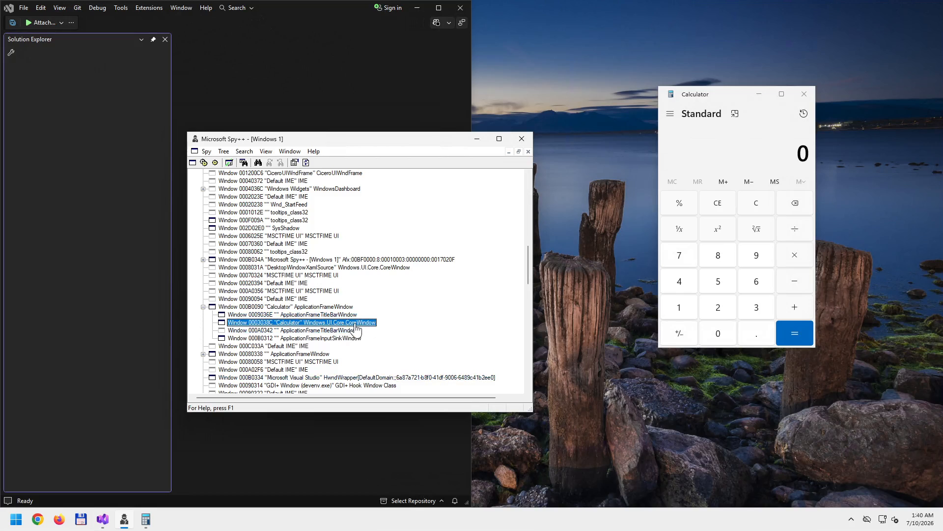
{"action": "left_click", "coordinate": [342, 331]}
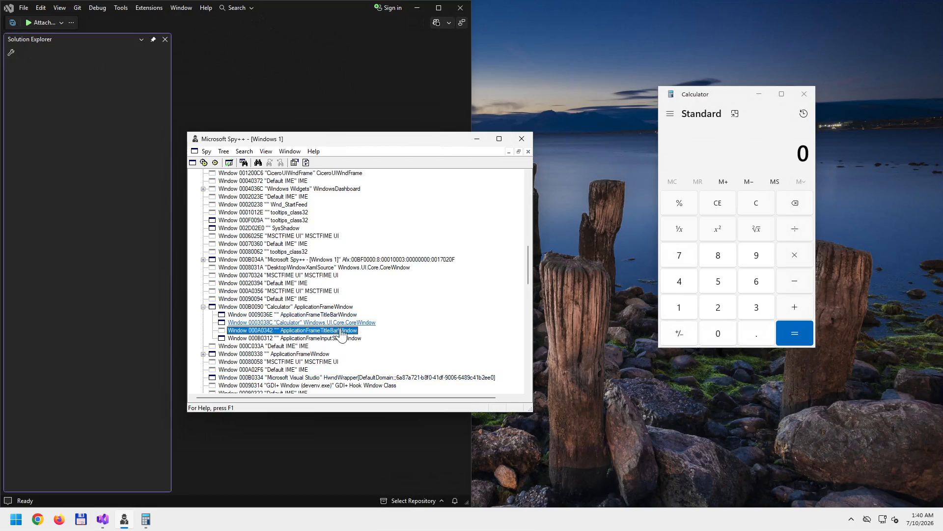
{"action": "left_click", "coordinate": [345, 339]}
- Highlight input-sink window 000B0312 and title-bar window 0009036E so their borders flash on screen
{"action": "right_click", "coordinate": [347, 343]}
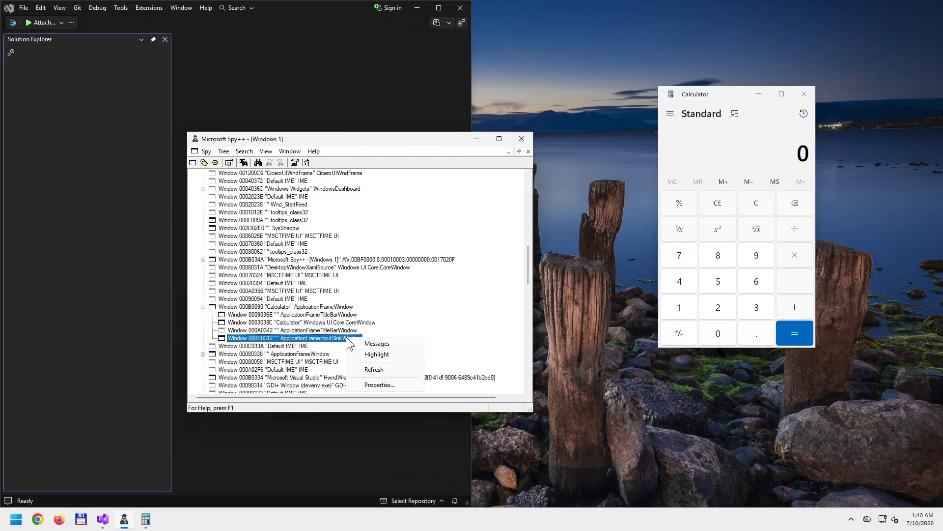
{"action": "left_click", "coordinate": [379, 354]}
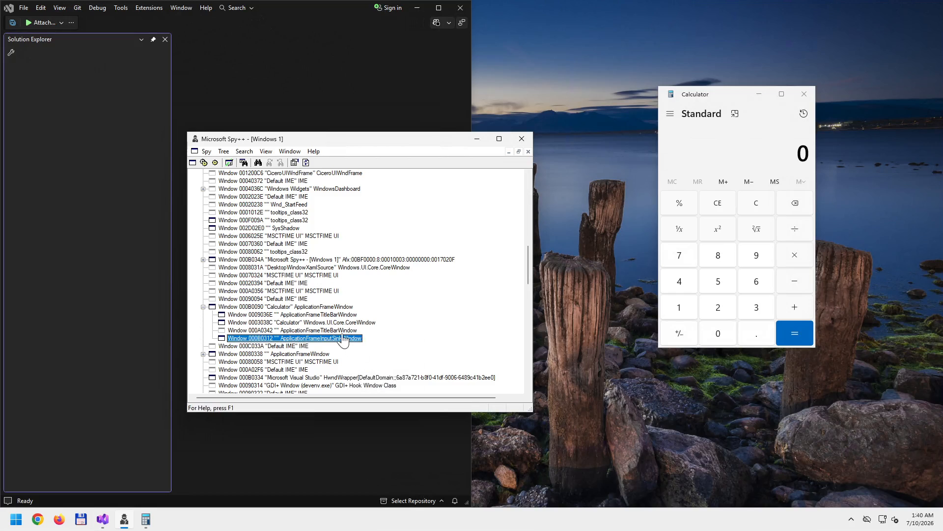
{"action": "right_click", "coordinate": [339, 317]}
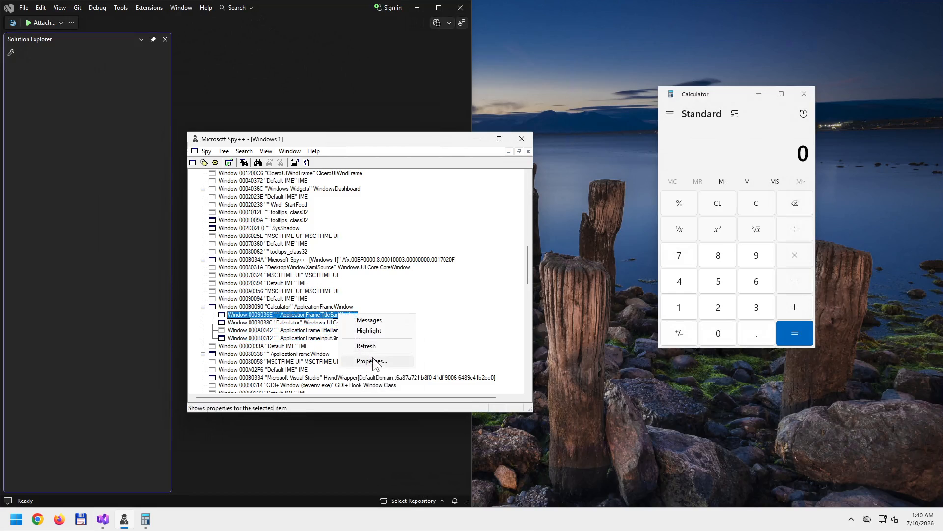
{"action": "left_click", "coordinate": [378, 332]}
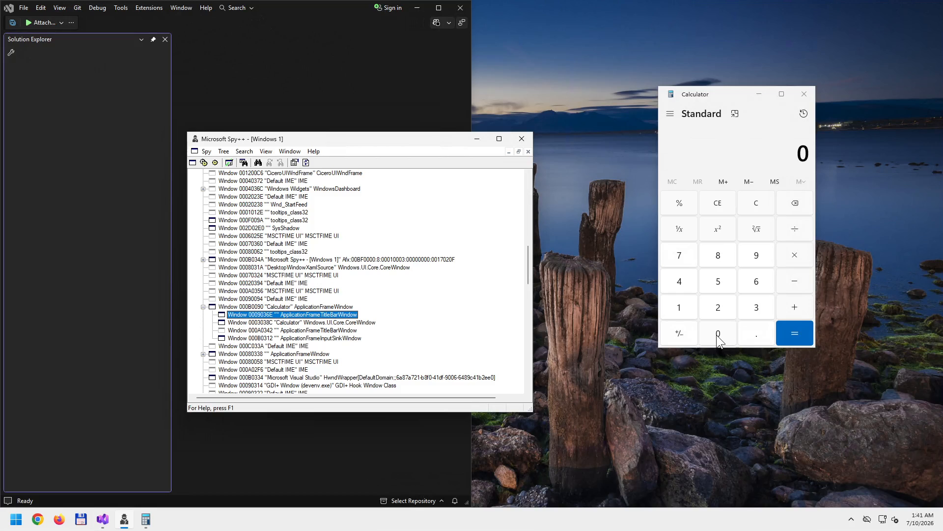
- Nudge Calculator slightly right and enter ones until the display reads 11,111,111
{"action": "left_click", "coordinate": [737, 156]}
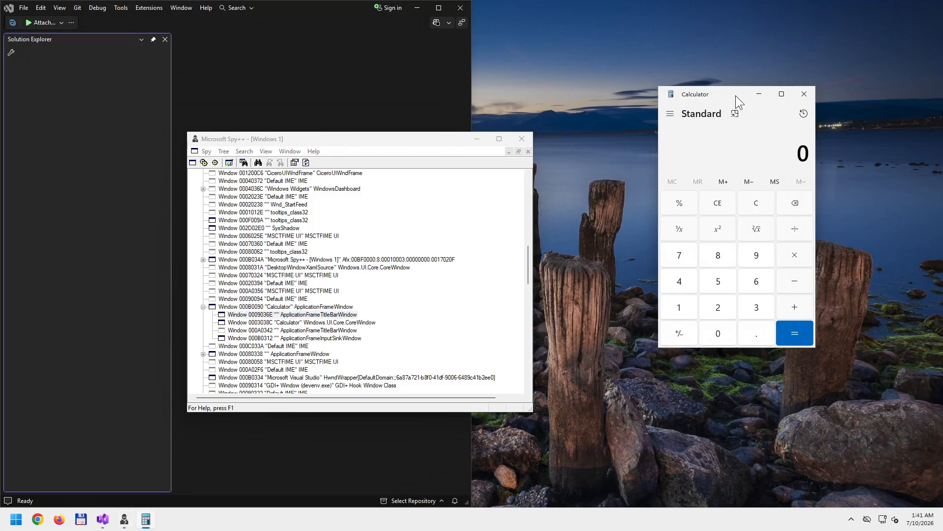
{"action": "left_click_drag", "start_coordinate": [731, 94], "coordinate": [738, 94]}
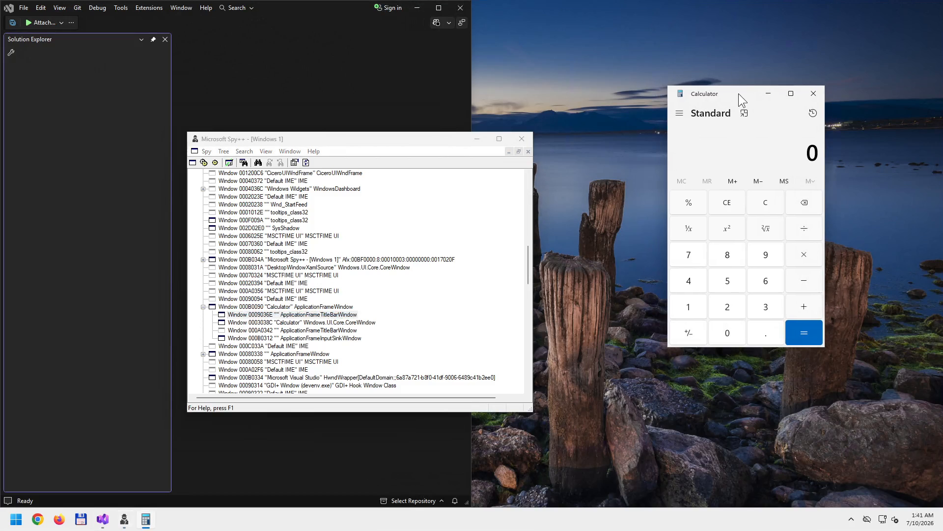
{"action": "key", "text": "1"}
{"action": "left_click", "coordinate": [696, 305]}
{"action": "left_click", "coordinate": [696, 305]}
{"action": "left_click", "coordinate": [695, 305]}
{"action": "left_click", "coordinate": [696, 305]}
{"action": "left_click", "coordinate": [696, 305]}
{"action": "left_click", "coordinate": [696, 304]}
{"action": "left_click", "coordinate": [696, 305]}
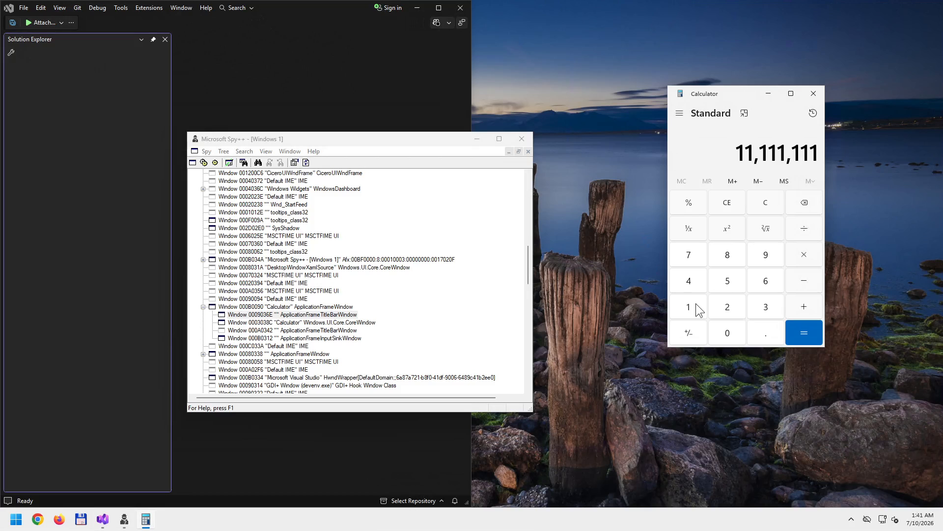
- Move Spy++ up and Calculator to the top right of the desktop, then open Start
{"action": "key", "text": "alt"}
{"action": "left_click", "coordinate": [779, 146]}
{"action": "left_click_drag", "start_coordinate": [363, 143], "coordinate": [367, 119]}
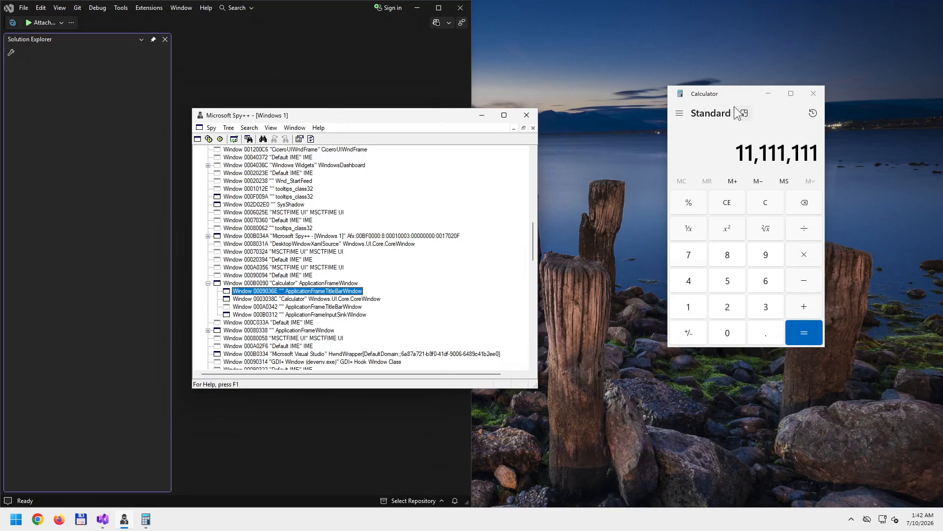
{"action": "left_click_drag", "start_coordinate": [739, 89], "coordinate": [756, 36]}
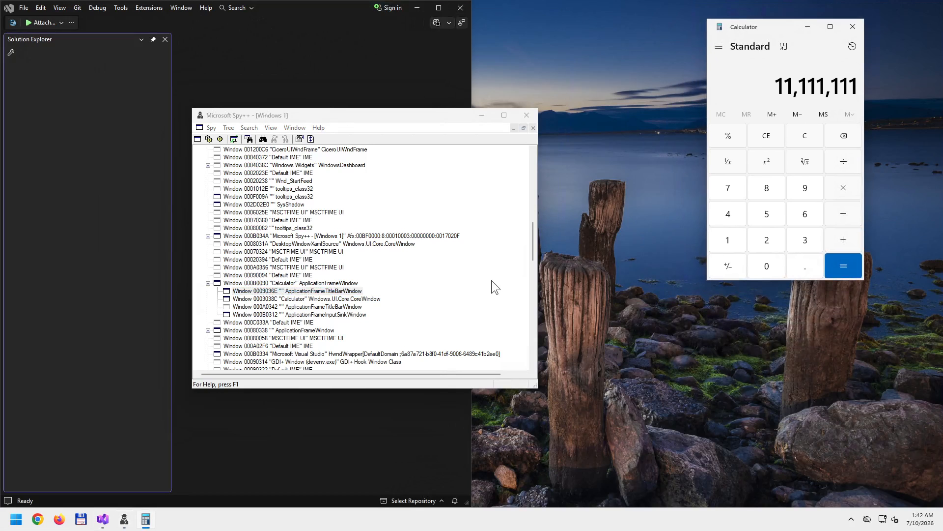
{"action": "left_click", "coordinate": [16, 520]}
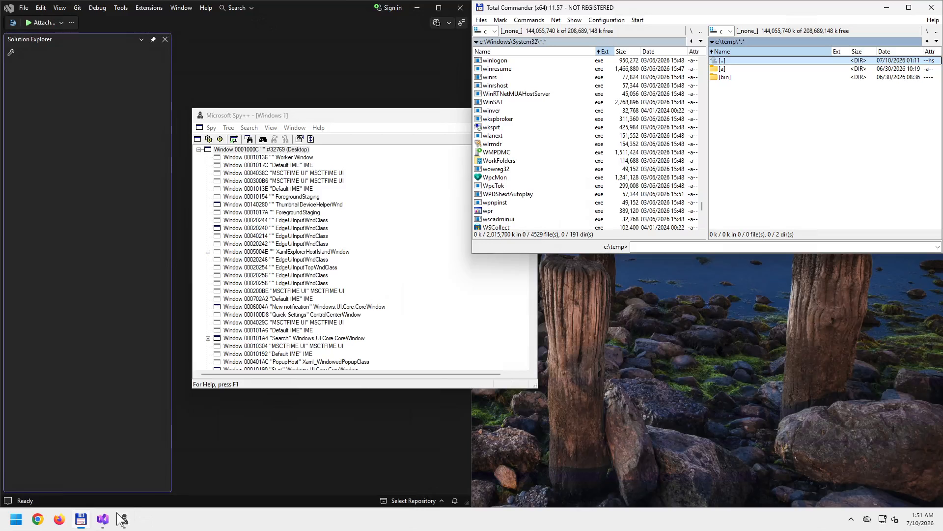
{"action": "left_click", "coordinate": [16, 519]}
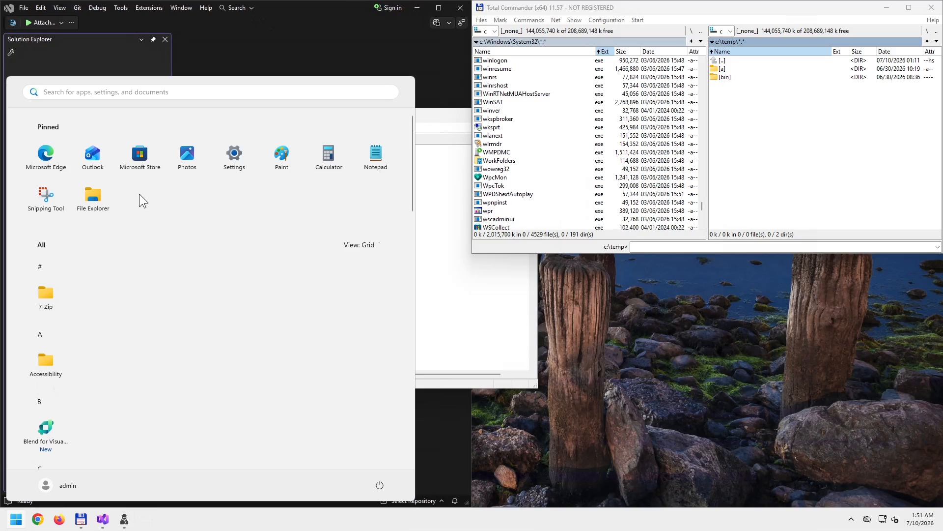
{"action": "scroll", "coordinate": [139, 199], "scroll_direction": "down", "scroll_amount": 3}
{"action": "scroll", "coordinate": [167, 260], "scroll_direction": "down", "scroll_amount": 15}
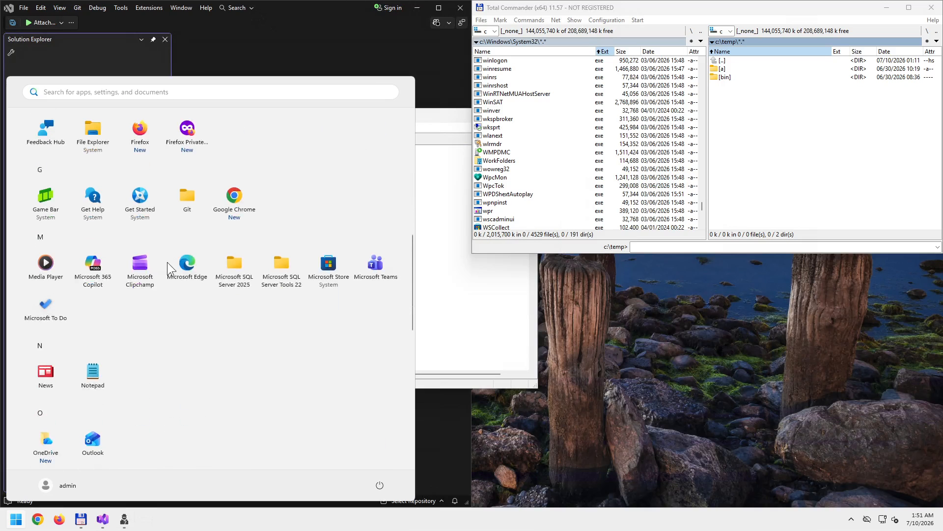
{"action": "left_click", "coordinate": [575, 8]}
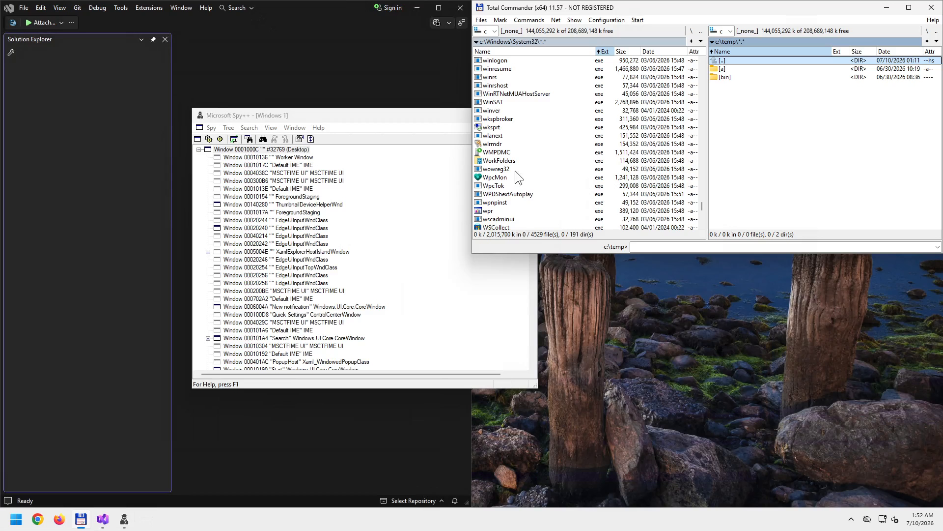
- Run winver.exe from c:\Windows\System32 in Total Commander's left panel
{"action": "left_click", "coordinate": [499, 112]}
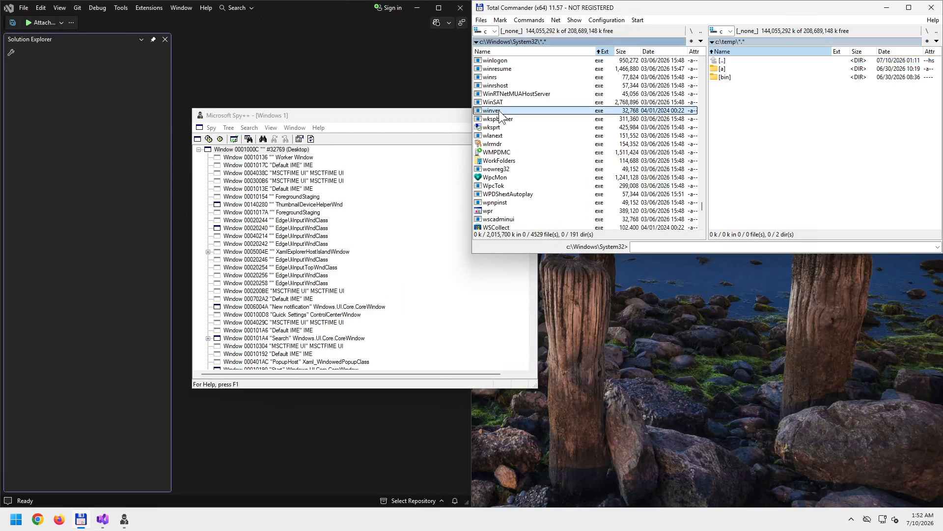
{"action": "double_click", "coordinate": [499, 112]}
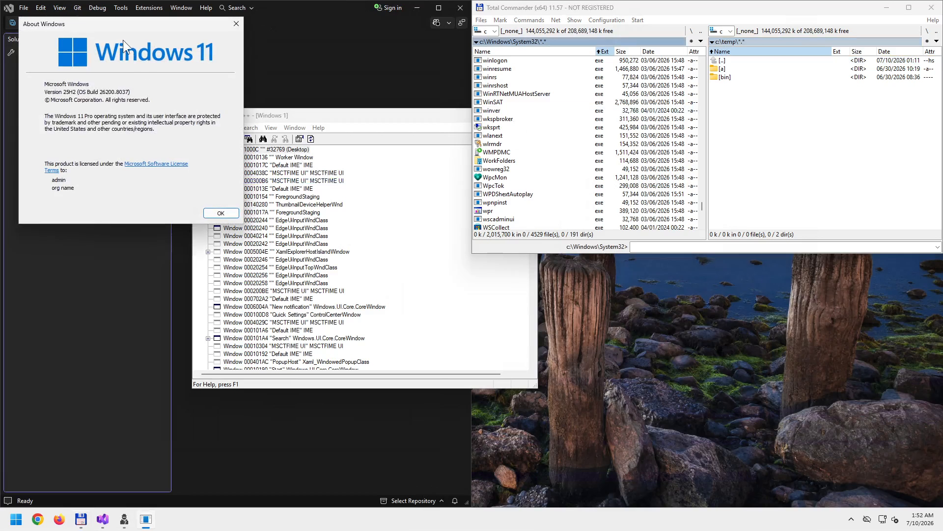
- Move About Windows to the lower right of the screen and refresh Spy++'s window tree
{"action": "left_click_drag", "start_coordinate": [119, 24], "coordinate": [744, 274]}
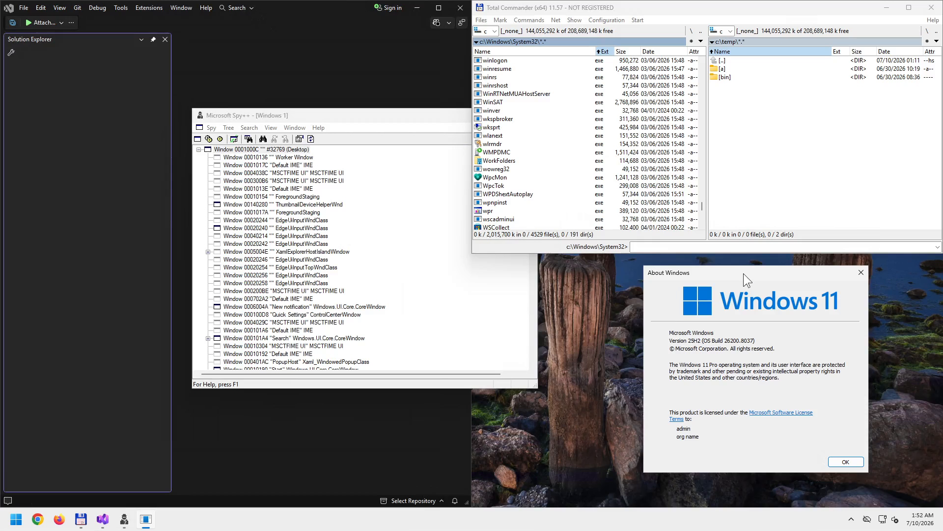
{"action": "left_click", "coordinate": [390, 111]}
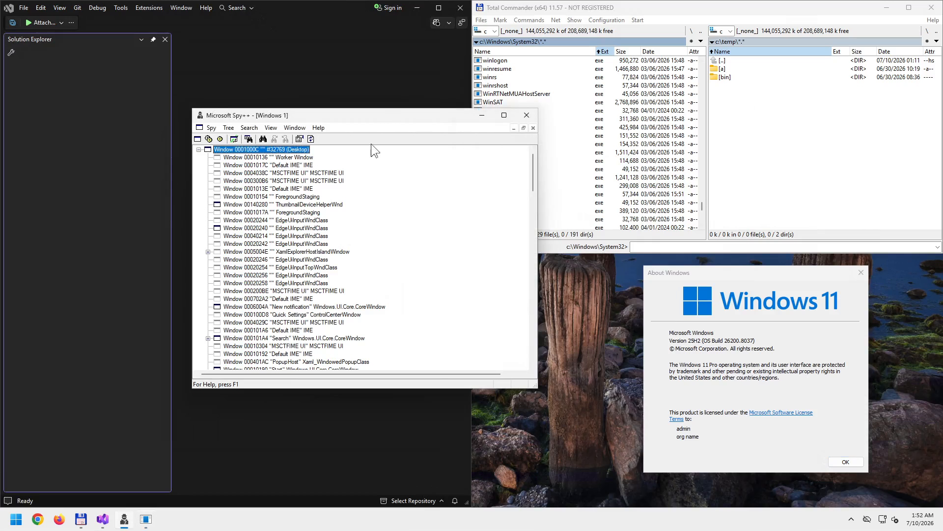
{"action": "left_click", "coordinate": [311, 139]}
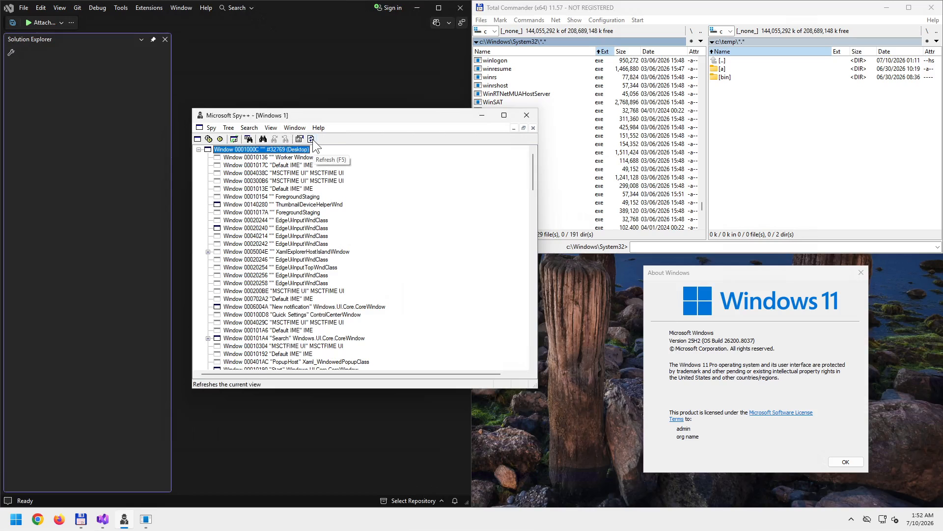
- Probe About Windows' Version line and licence text with the Finder Tool, landing on Static control 000304AE
{"action": "left_click", "coordinate": [263, 139]}
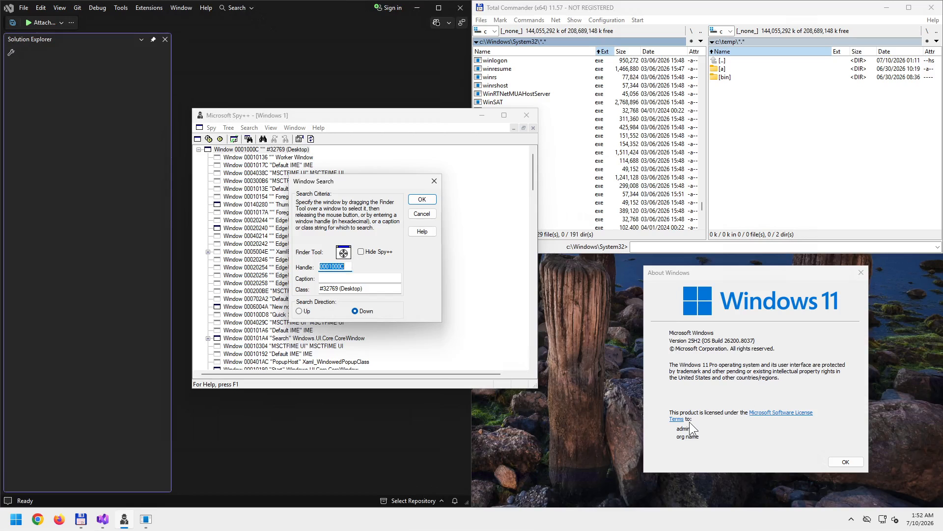
{"action": "left_click_drag", "start_coordinate": [344, 253], "coordinate": [690, 420]}
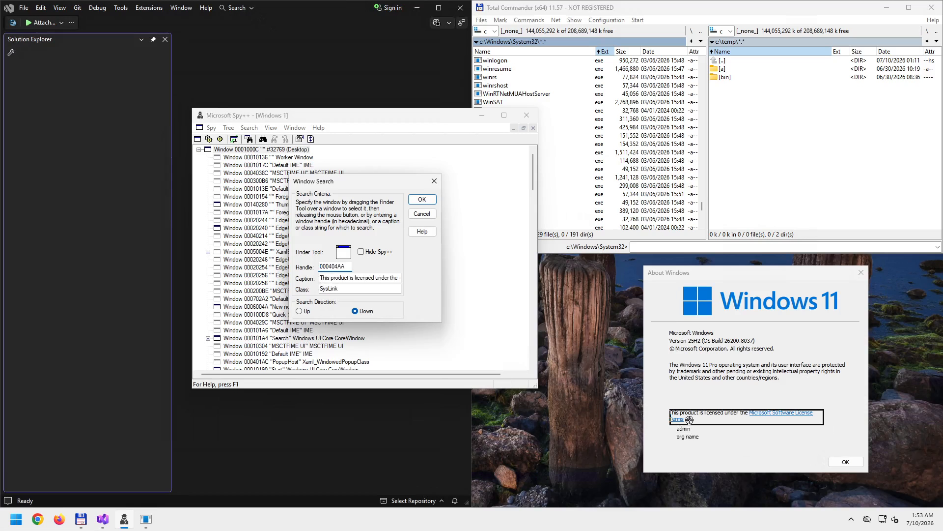
{"action": "left_click_drag", "start_coordinate": [689, 420], "coordinate": [693, 331]}
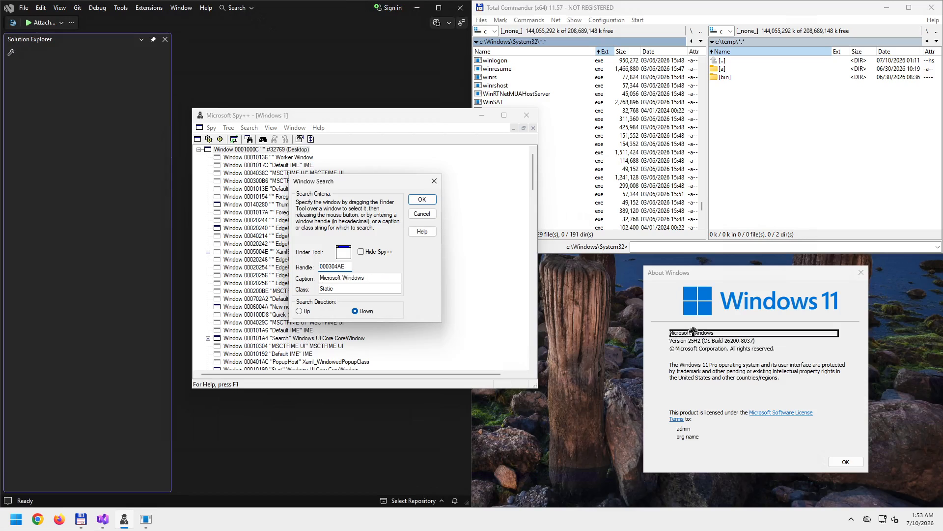
- Drag the Finder Tool over the copyright line and onto the About Windows dialog, 000E02FA (#32770)
{"action": "left_click_drag", "start_coordinate": [694, 332], "coordinate": [690, 409]}
{"action": "left_click_drag", "start_coordinate": [689, 421], "coordinate": [666, 311]}
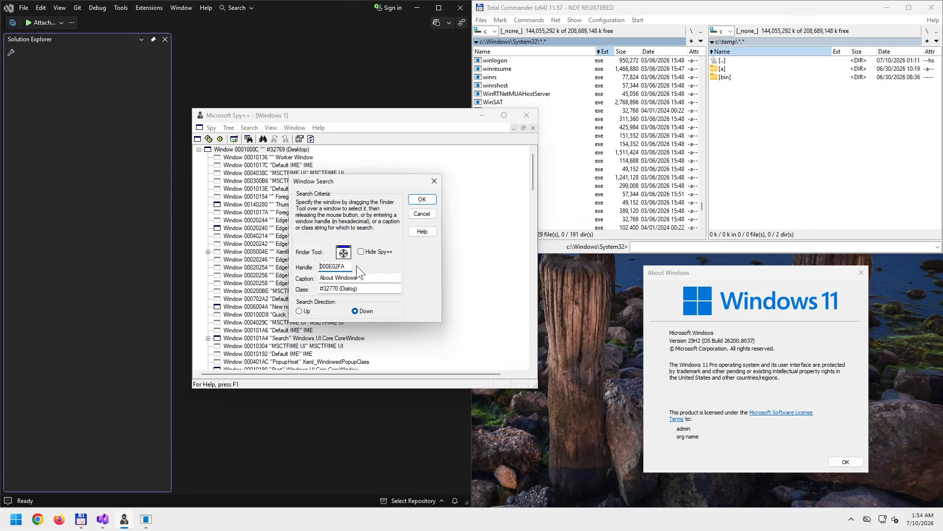
{"action": "left_click_drag", "start_coordinate": [343, 252], "coordinate": [721, 319]}
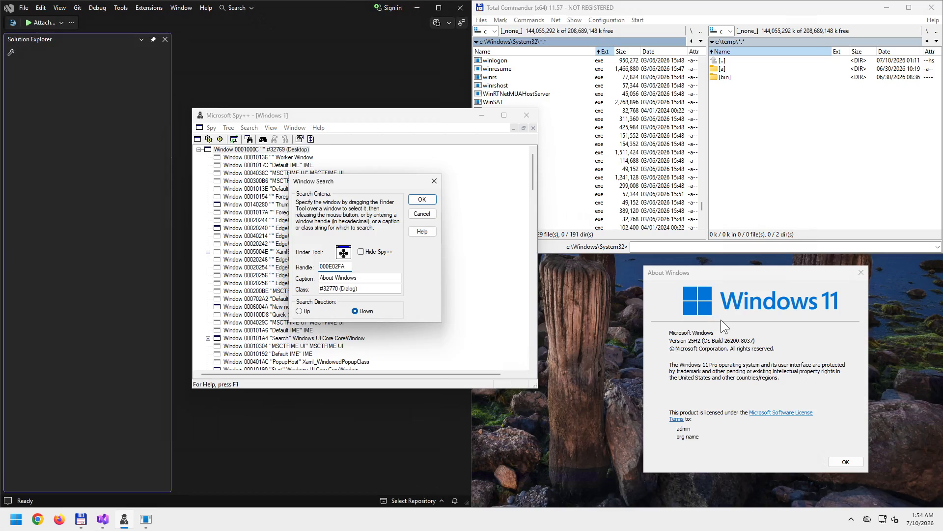
- Jump to the About Windows dialog in the tree and expand it to list its child controls
{"action": "left_click", "coordinate": [422, 199]}
{"action": "scroll", "coordinate": [404, 279], "scroll_direction": "down", "scroll_amount": 3}
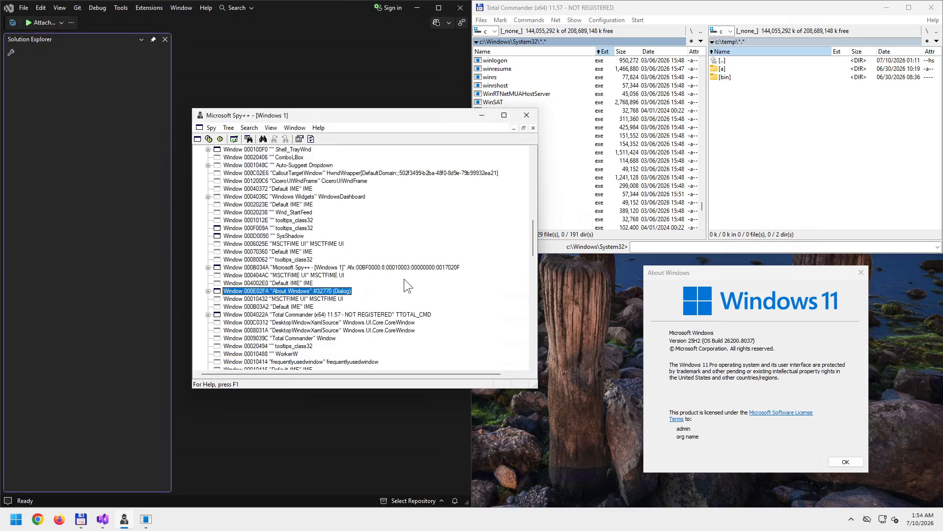
{"action": "left_click", "coordinate": [208, 290]}
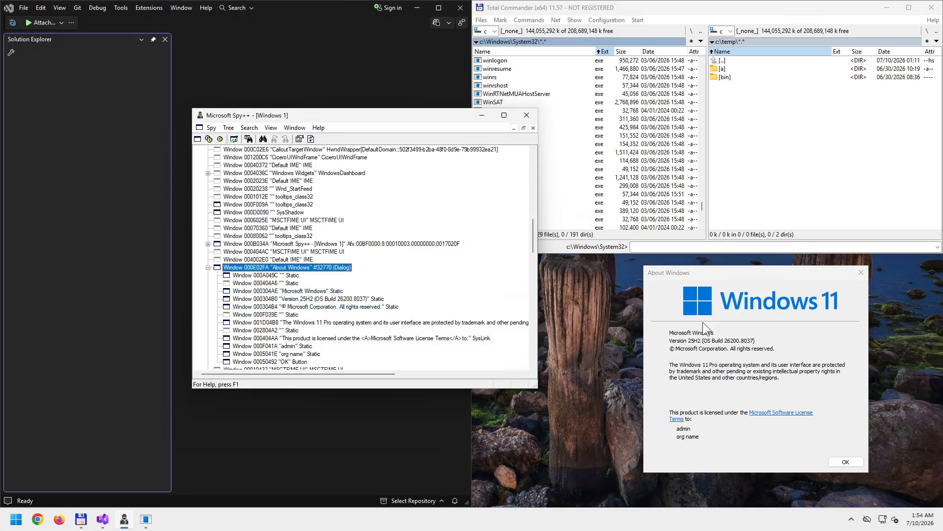
- Target About Windows again with the Finder Tool, select it in the tree, then refresh the tree
{"action": "left_click", "coordinate": [263, 138]}
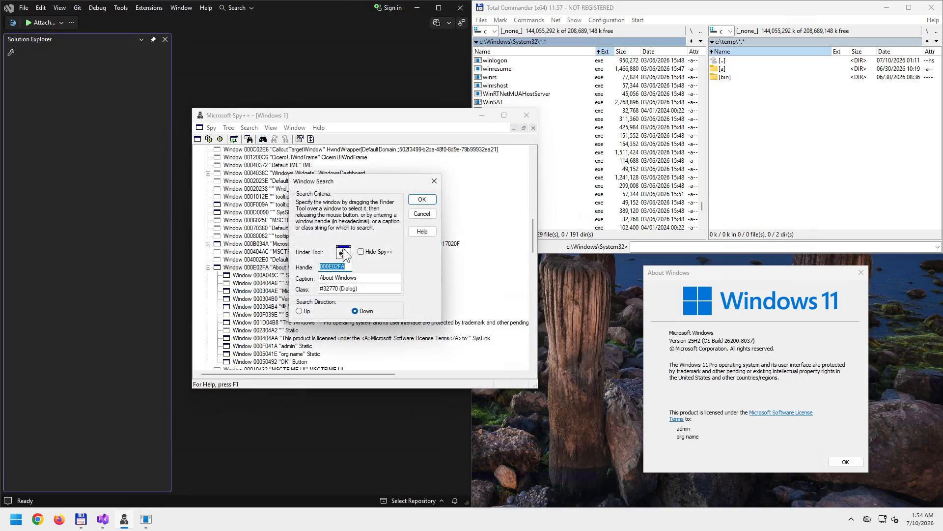
{"action": "left_click_drag", "start_coordinate": [344, 253], "coordinate": [694, 320]}
{"action": "left_click", "coordinate": [422, 199]}
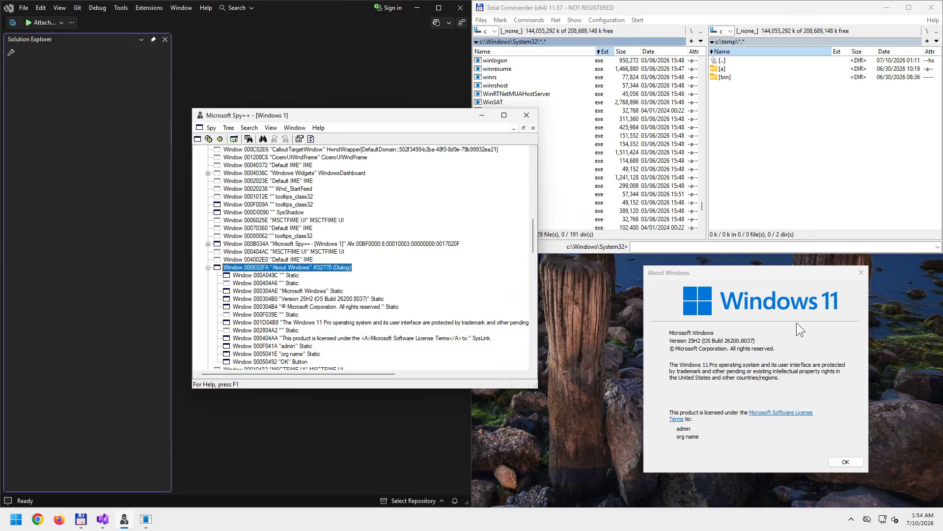
{"action": "left_click", "coordinate": [310, 139]}
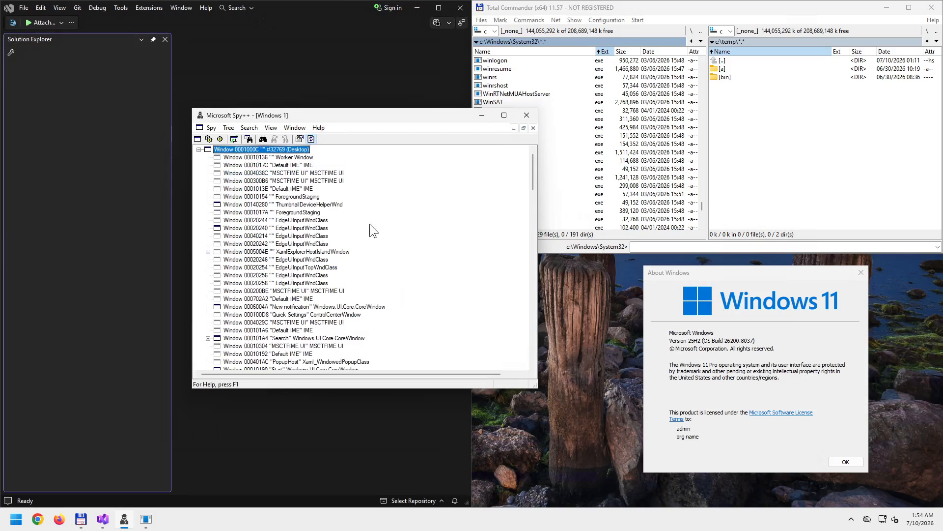
- Target the Microsoft Software License Terms link with the Finder Tool to show SysLink 000404AA in the tree
{"action": "left_click", "coordinate": [263, 139]}
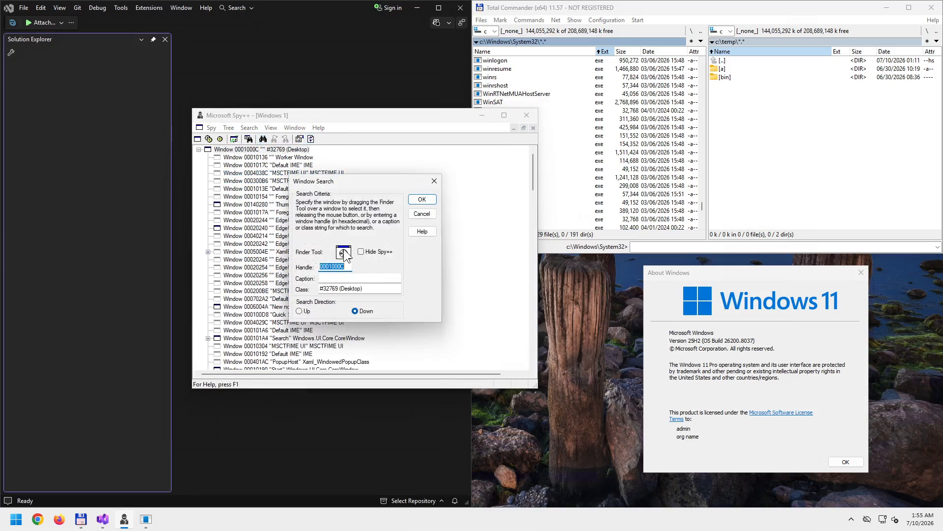
{"action": "left_click_drag", "start_coordinate": [344, 253], "coordinate": [768, 417]}
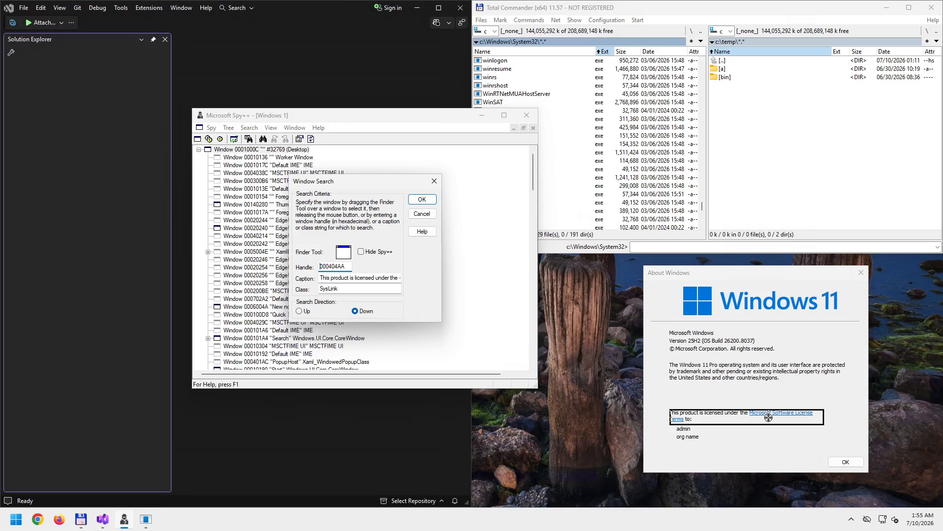
{"action": "left_click_drag", "start_coordinate": [768, 417], "coordinate": [768, 417]}
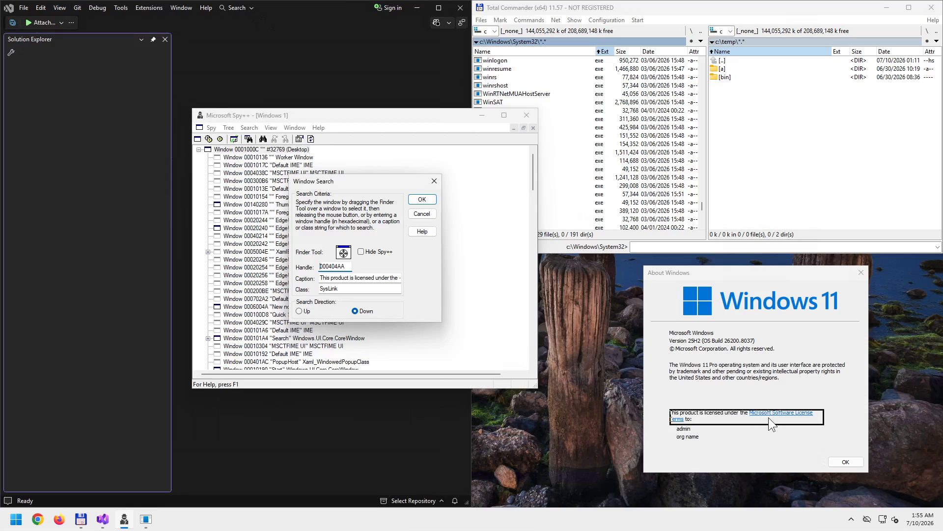
{"action": "left_click", "coordinate": [421, 199]}
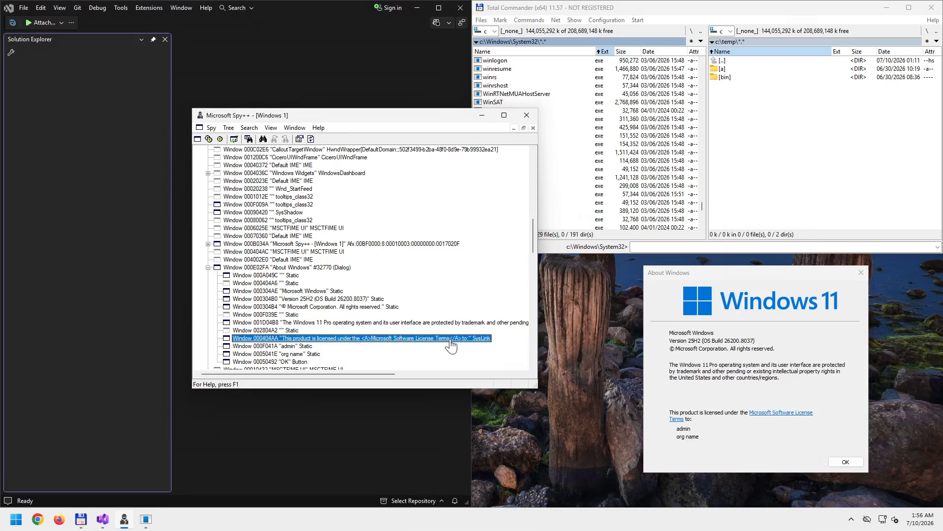
- Reopen the License Terms window via the About Windows link and move it up and left
{"action": "left_click", "coordinate": [784, 415]}
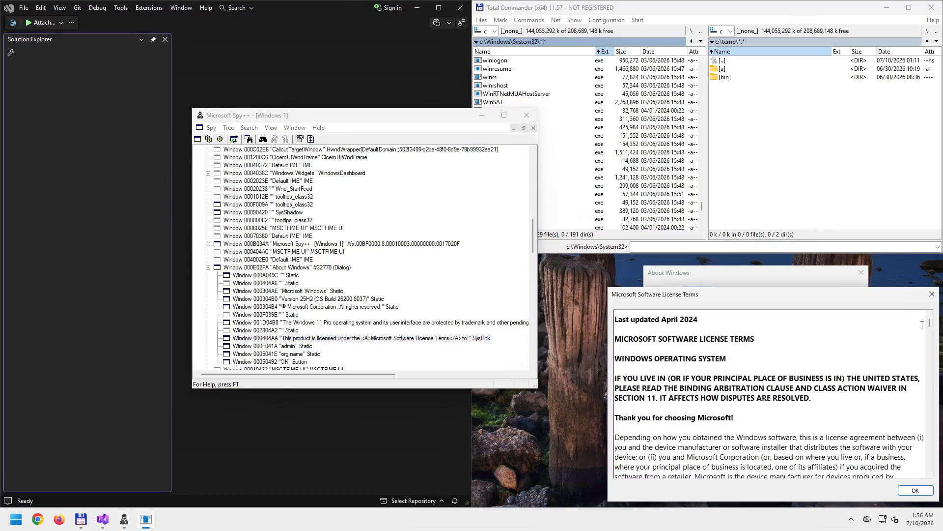
{"action": "left_click", "coordinate": [932, 294]}
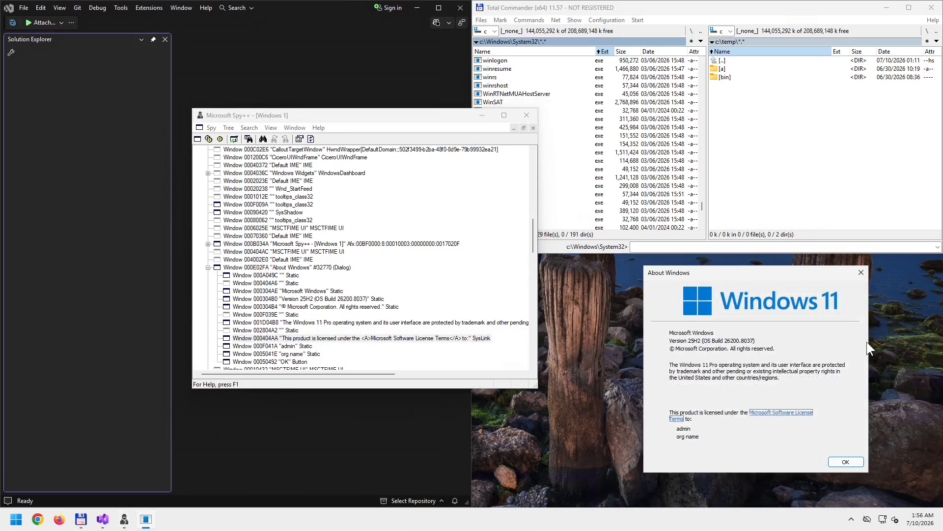
{"action": "left_click", "coordinate": [769, 414]}
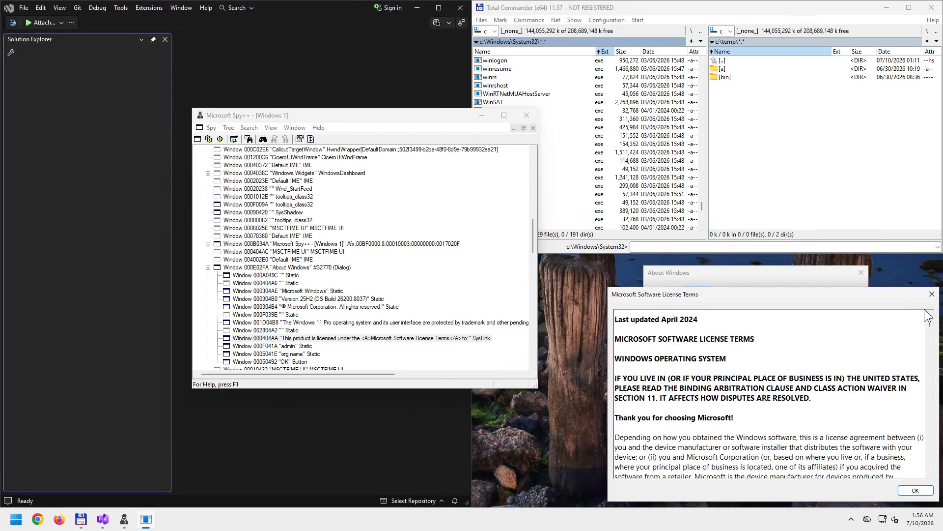
{"action": "left_click", "coordinate": [931, 294]}
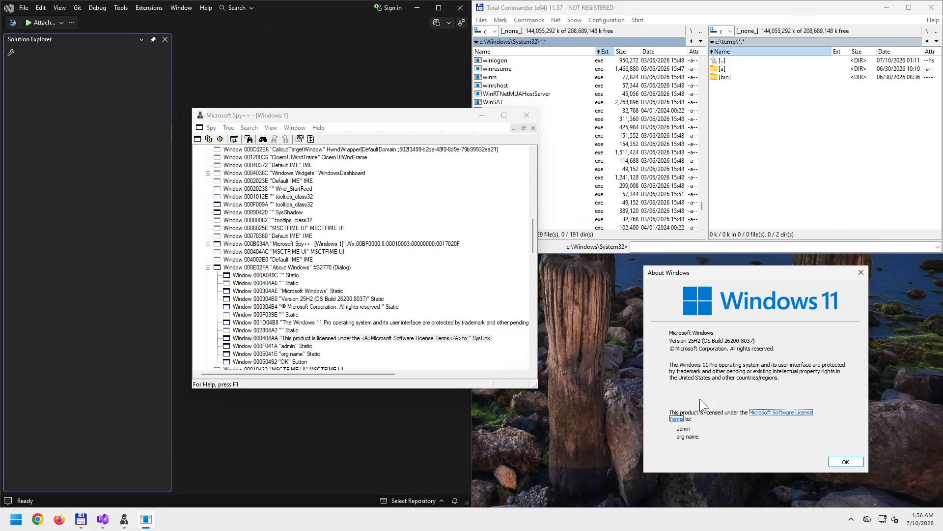
{"action": "left_click", "coordinate": [784, 413]}
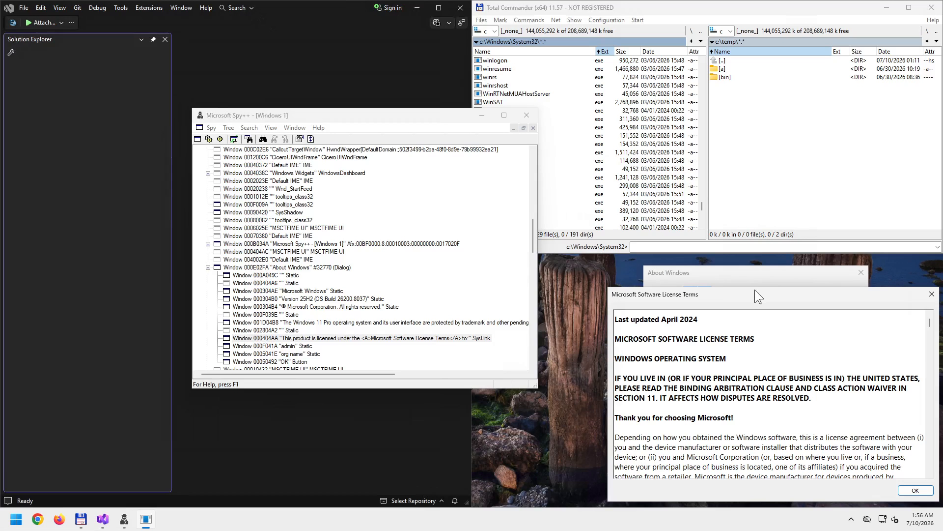
{"action": "left_click_drag", "start_coordinate": [754, 290], "coordinate": [728, 271]}
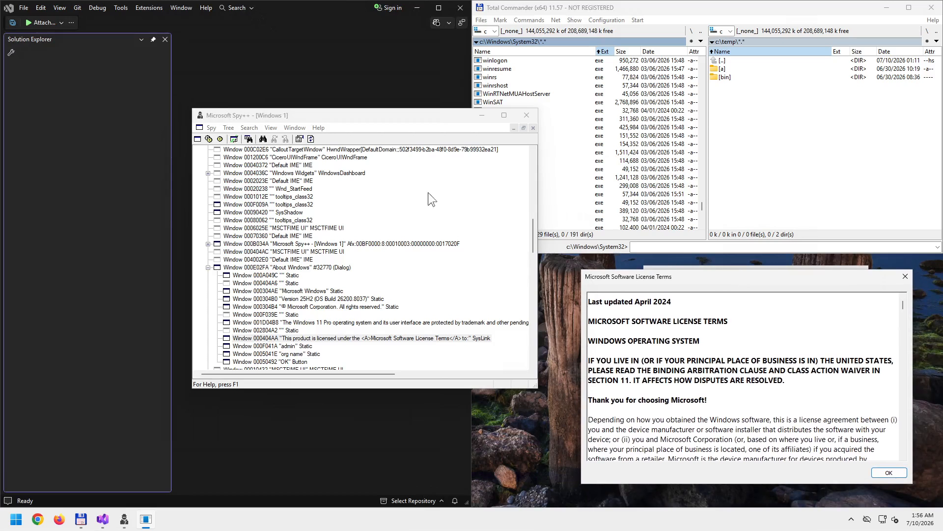
- Refresh the tree, then target the license text and scroll to RICHEDIT50W window 000E0420 under dialog 00080422
{"action": "left_click", "coordinate": [311, 139]}
{"action": "left_click", "coordinate": [263, 139]}
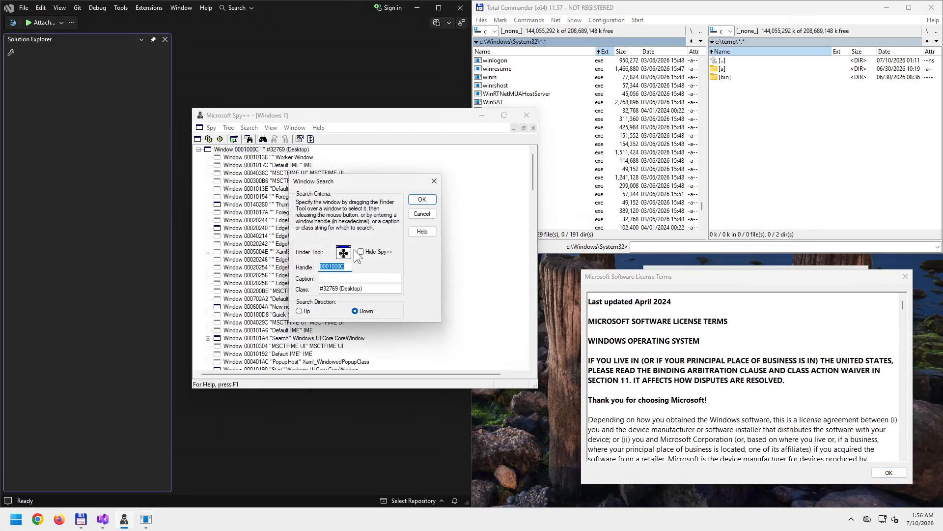
{"action": "left_click_drag", "start_coordinate": [345, 252], "coordinate": [671, 322]}
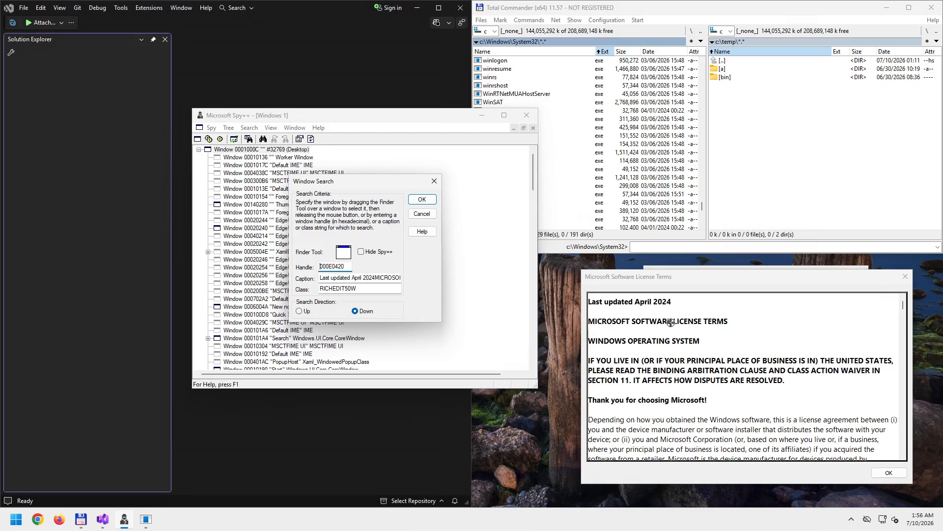
{"action": "left_click_drag", "start_coordinate": [671, 323], "coordinate": [588, 309]}
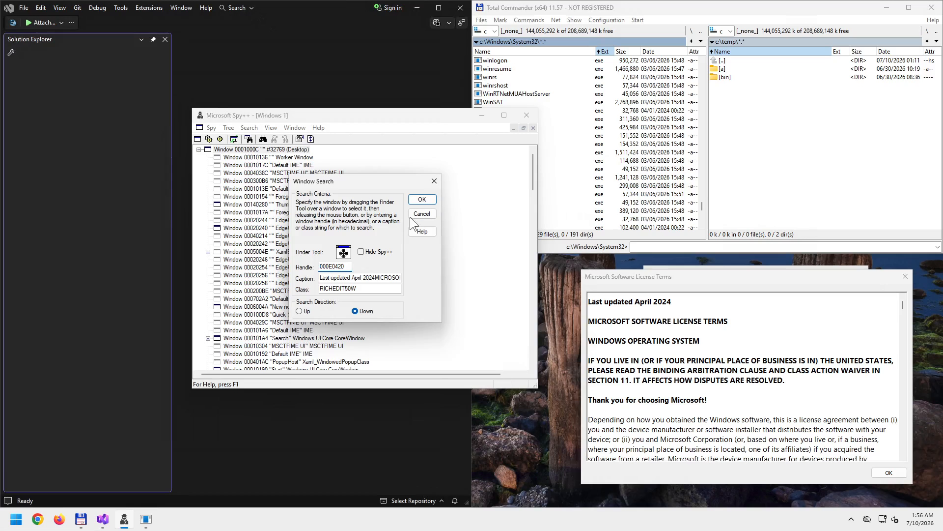
{"action": "left_click", "coordinate": [422, 199]}
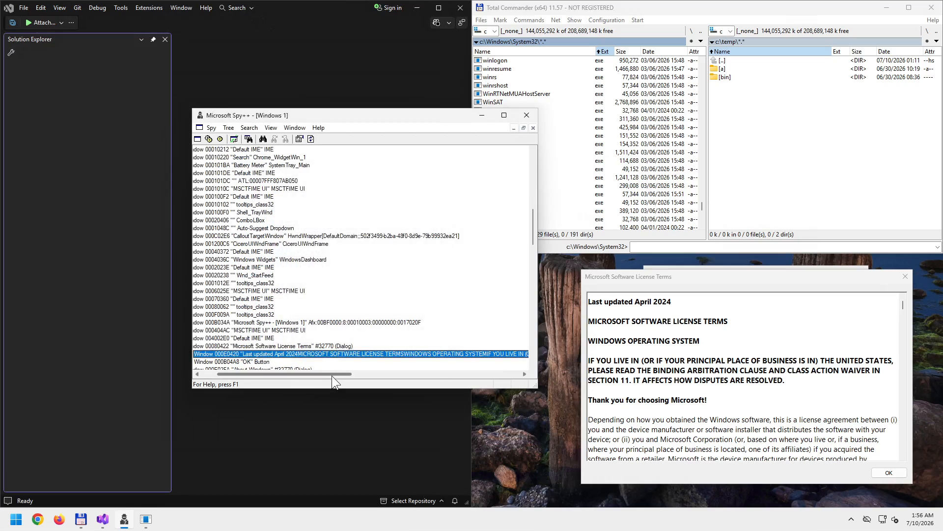
{"action": "left_click_drag", "start_coordinate": [332, 375], "coordinate": [292, 376]}
{"action": "scroll", "coordinate": [371, 359], "scroll_direction": "down", "scroll_amount": 3}
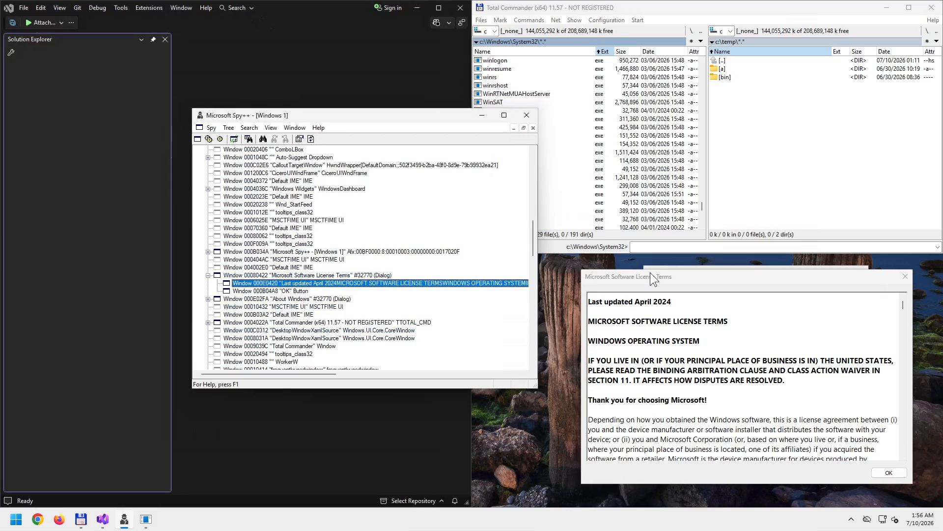
- Shift the License Terms dialog around the screen so it no longer blocks the window tree
{"action": "left_click_drag", "start_coordinate": [650, 274], "coordinate": [569, 297]}
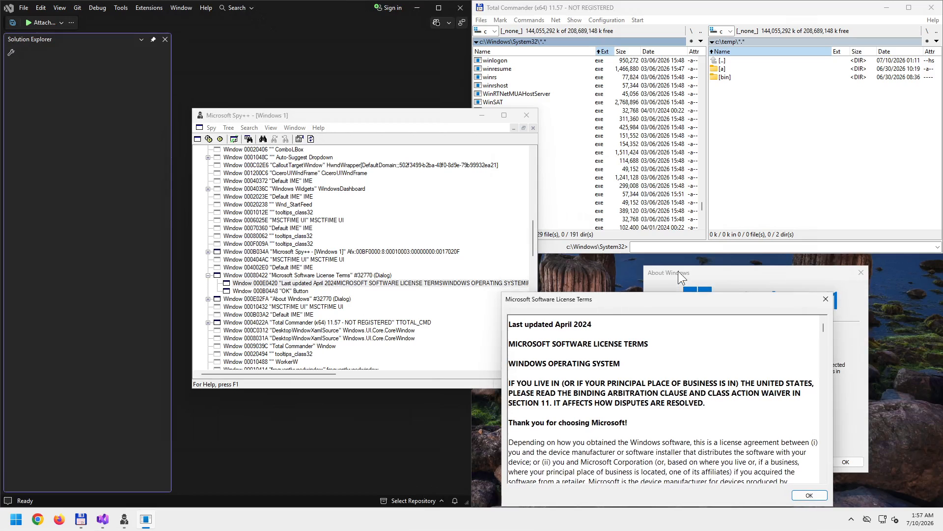
{"action": "left_click_drag", "start_coordinate": [673, 294], "coordinate": [459, 265]}
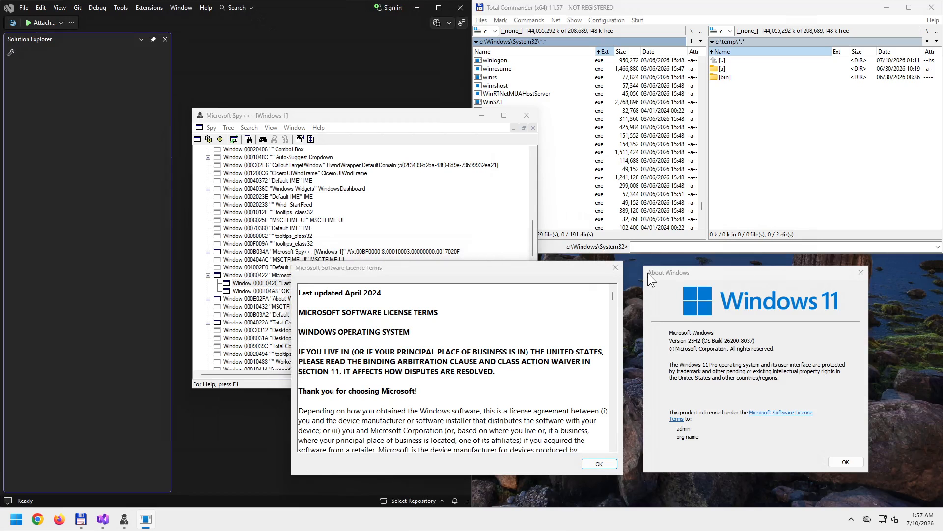
{"action": "left_click_drag", "start_coordinate": [548, 269], "coordinate": [829, 284]}
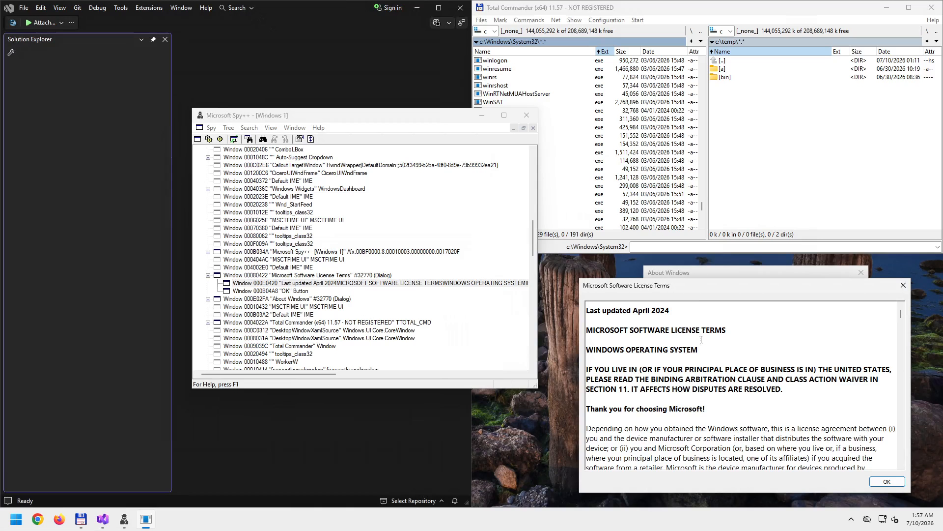
{"action": "left_click_drag", "start_coordinate": [697, 285], "coordinate": [658, 291]}
{"action": "left_click_drag", "start_coordinate": [599, 294], "coordinate": [433, 294]}
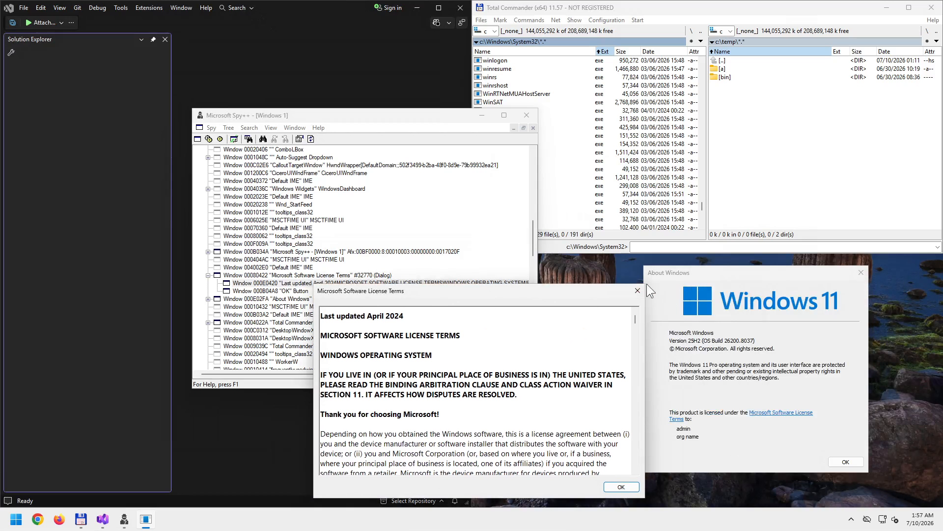
{"action": "left_click", "coordinate": [664, 270]}
{"action": "left_click", "coordinate": [668, 267]}
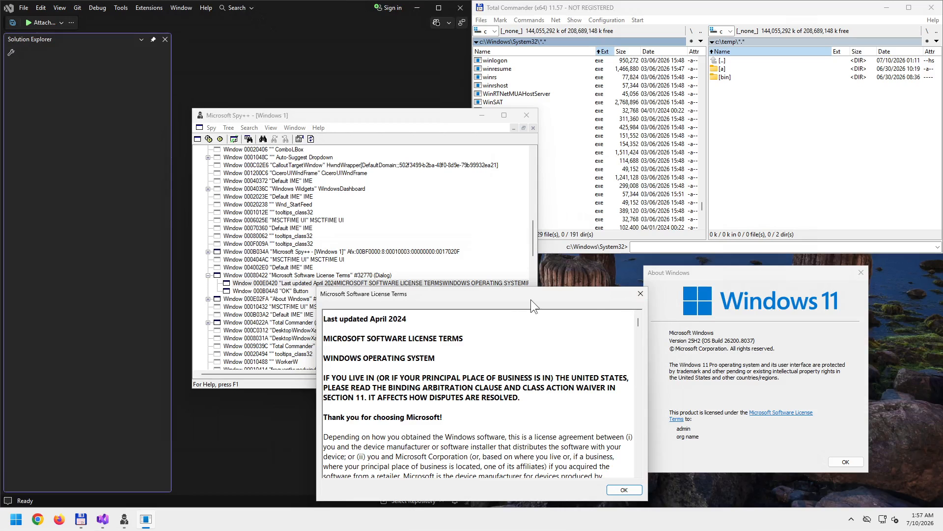
{"action": "left_click_drag", "start_coordinate": [555, 294], "coordinate": [511, 273]}
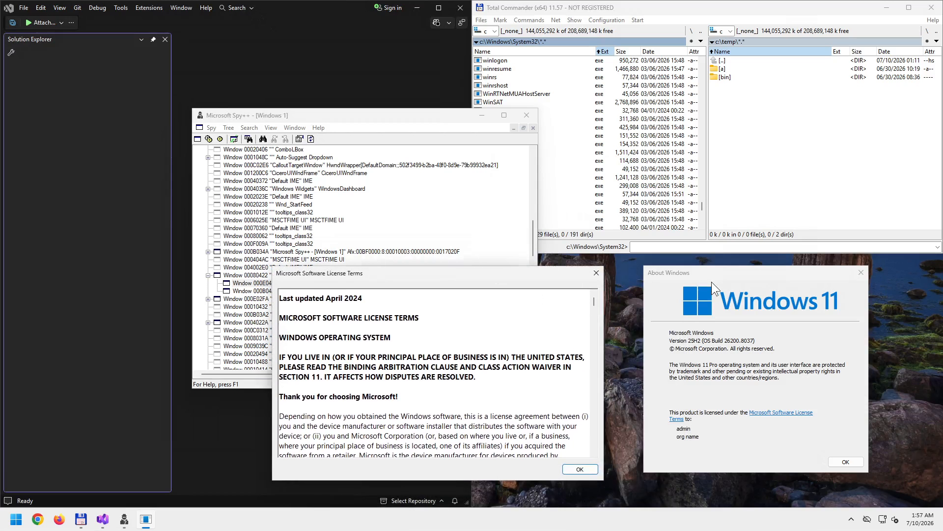
{"action": "left_click_drag", "start_coordinate": [518, 281], "coordinate": [830, 278]}
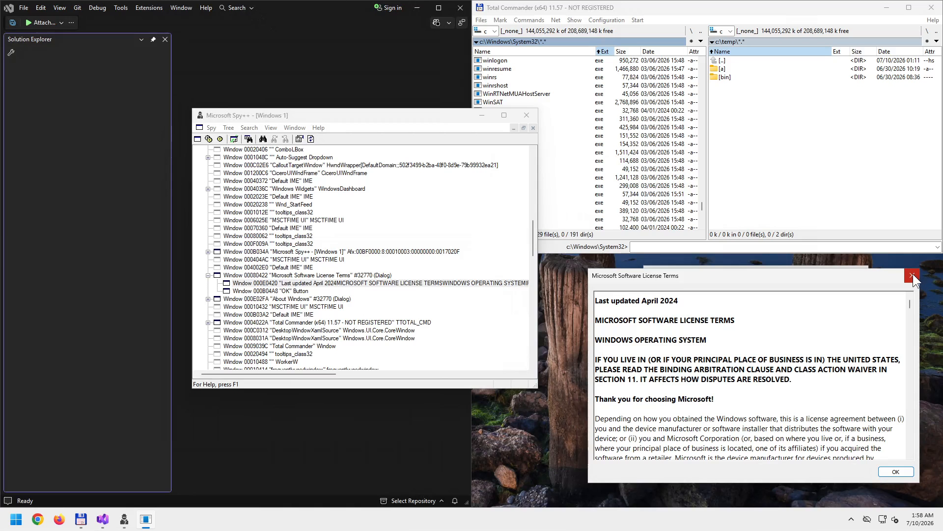
{"action": "left_click_drag", "start_coordinate": [792, 267], "coordinate": [471, 283]}
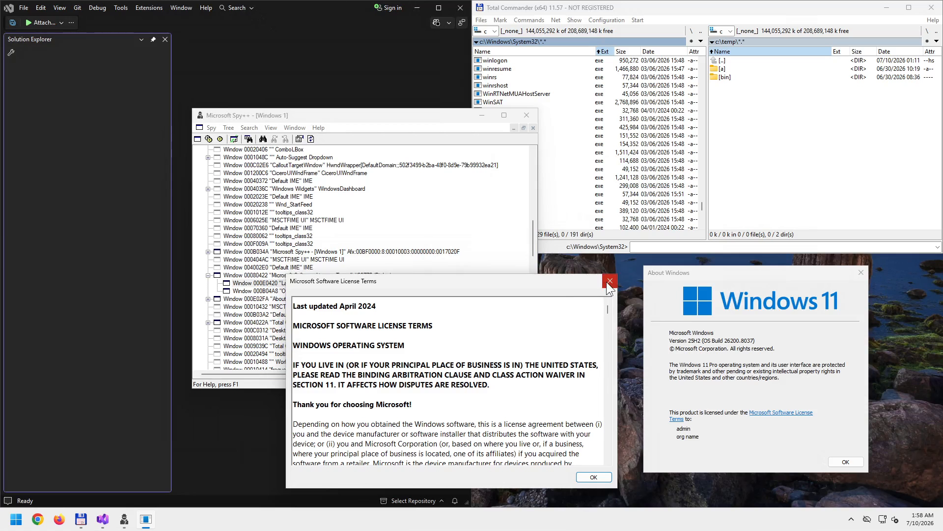
{"action": "left_click_drag", "start_coordinate": [406, 282], "coordinate": [557, 272]}
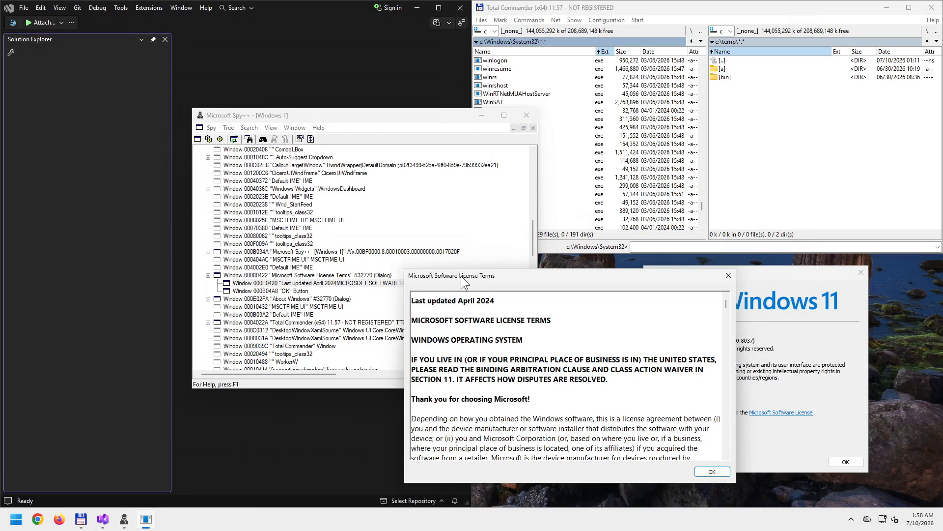
{"action": "left_click_drag", "start_coordinate": [466, 276], "coordinate": [652, 291]}
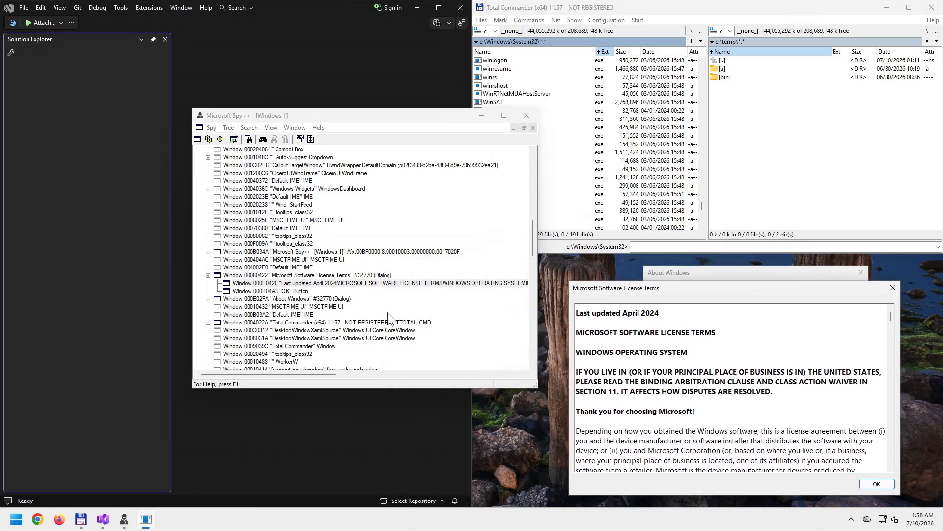
- Select the Window 000E0420 entry, then move Spy++ up-left and enlarge it to show more of it
{"action": "left_click", "coordinate": [368, 284]}
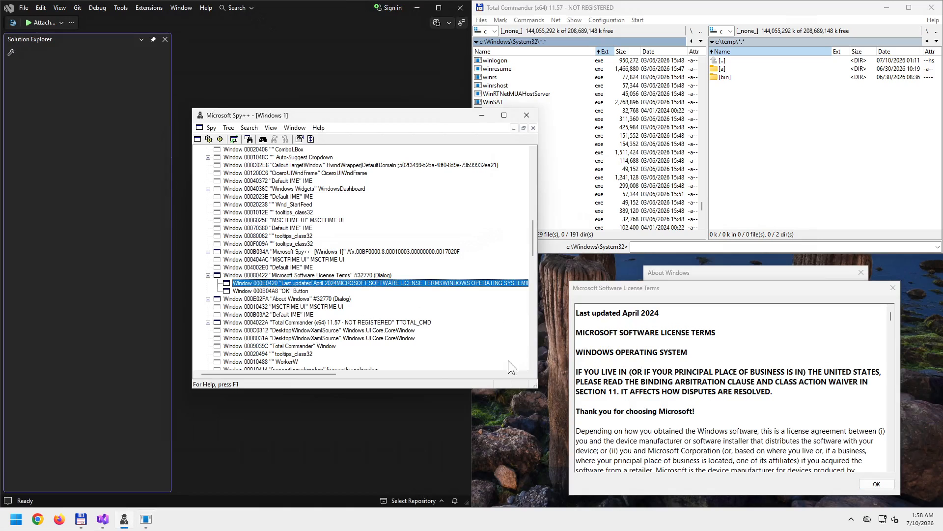
{"action": "left_click_drag", "start_coordinate": [378, 116], "coordinate": [209, 84]}
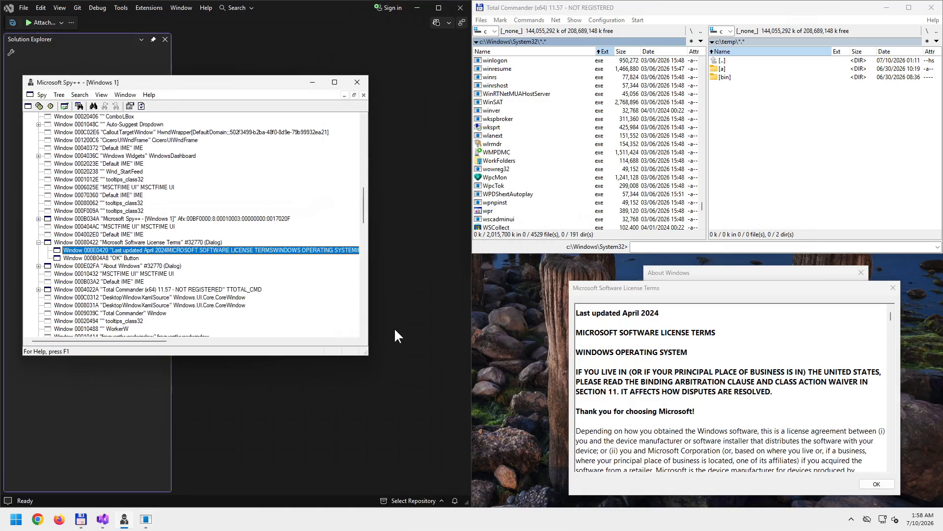
{"action": "left_click_drag", "start_coordinate": [369, 354], "coordinate": [465, 387]}
- Open the Property Inspector for window 000E0420 from its tree entry's context menu
{"action": "right_click", "coordinate": [217, 249]}
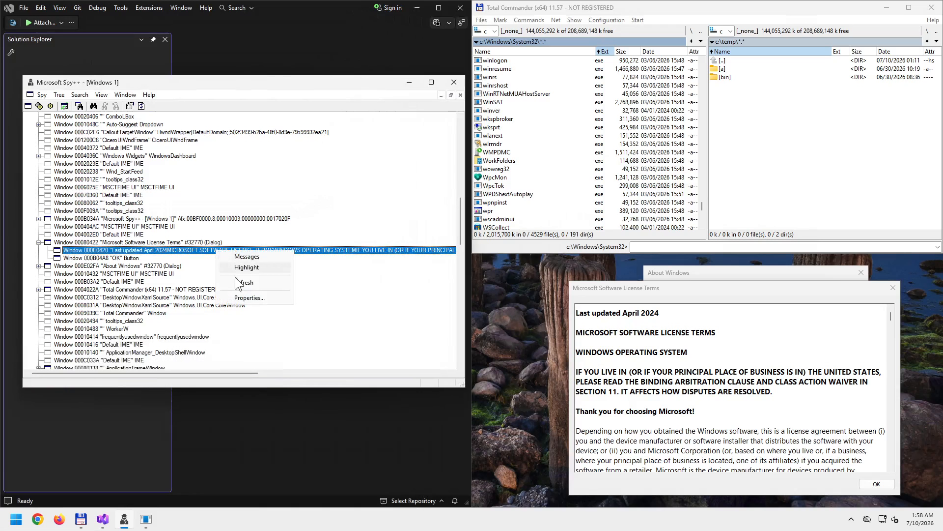
{"action": "left_click", "coordinate": [259, 297]}
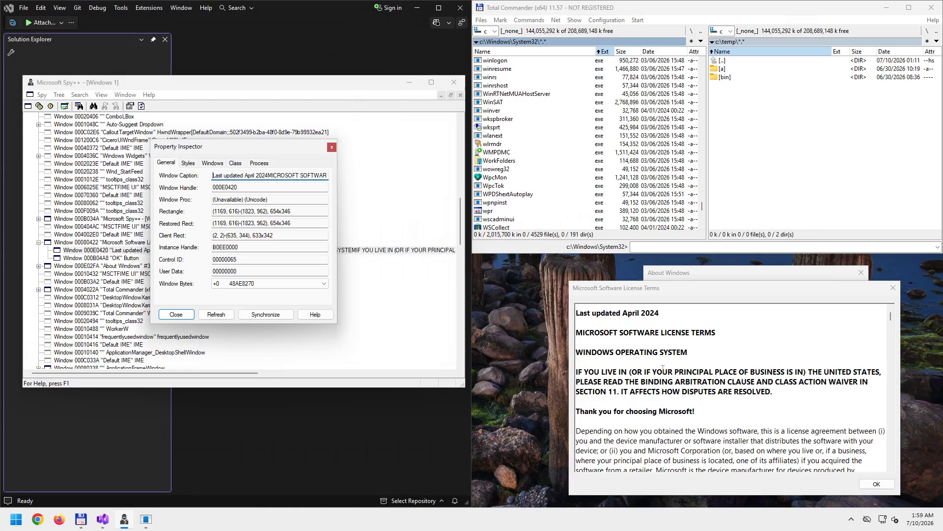
{"action": "scroll", "coordinate": [662, 368], "scroll_direction": "down", "scroll_amount": 20}
- Scroll the license text, briefly selecting its closing paragraph and three Applicability lines
{"action": "left_click_drag", "start_coordinate": [693, 349], "coordinate": [801, 441]}
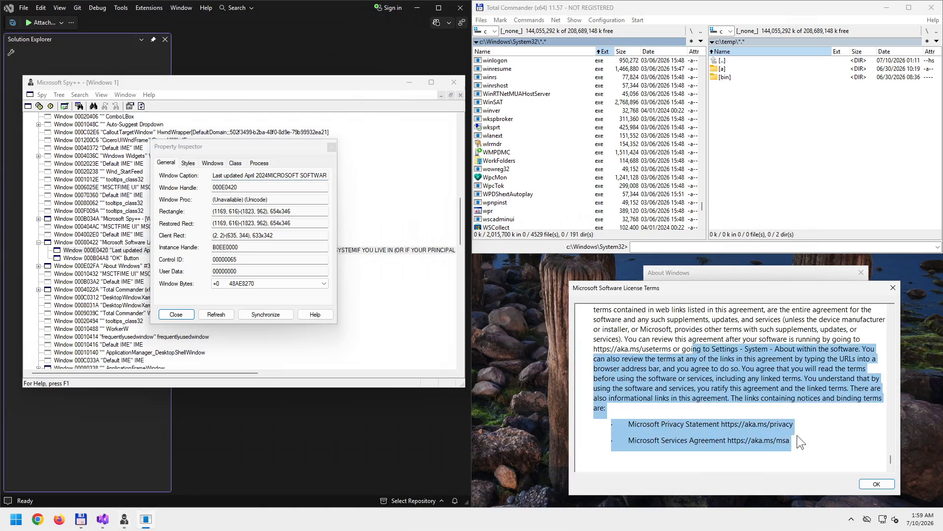
{"action": "left_click", "coordinate": [618, 429]}
{"action": "scroll", "coordinate": [886, 407], "scroll_direction": "up", "scroll_amount": 10}
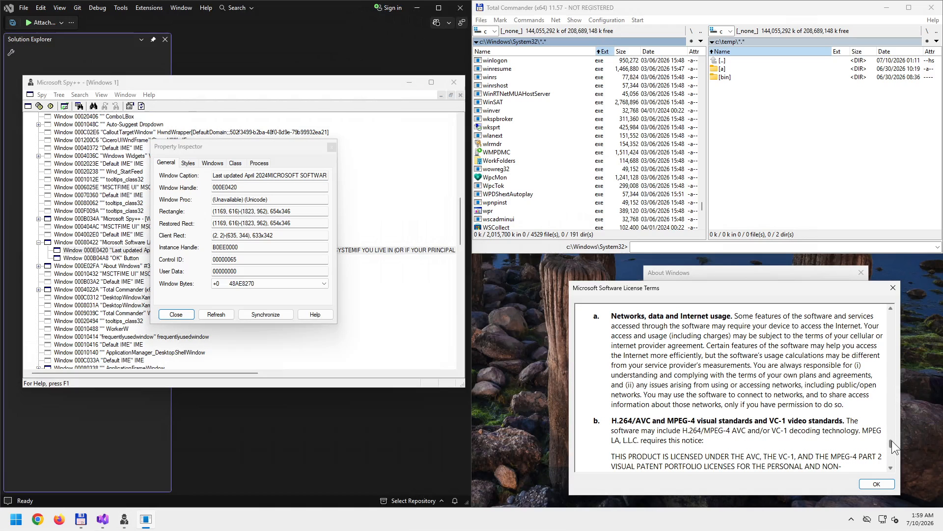
{"action": "left_click_drag", "start_coordinate": [890, 440], "coordinate": [887, 310]}
{"action": "scroll", "coordinate": [745, 365], "scroll_direction": "down", "scroll_amount": 3}
{"action": "scroll", "coordinate": [737, 364], "scroll_direction": "down", "scroll_amount": 5}
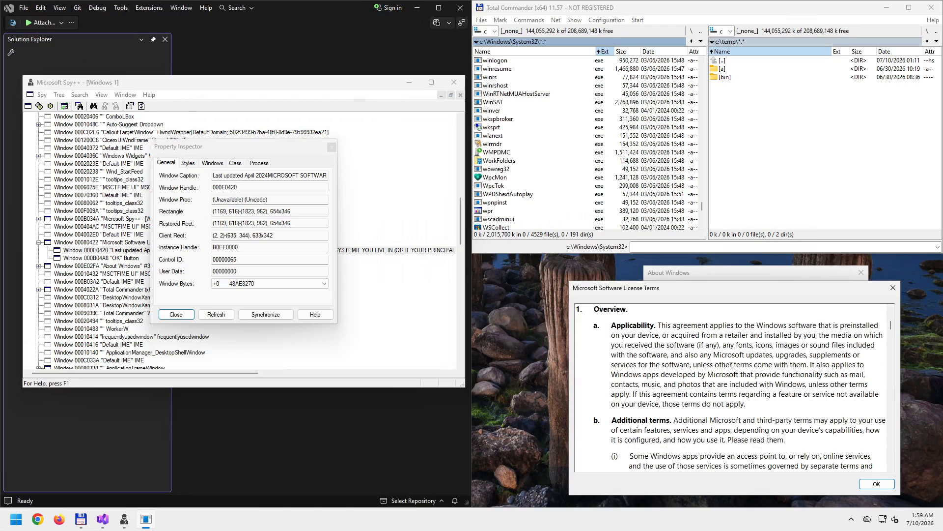
{"action": "left_click", "coordinate": [608, 338]}
{"action": "left_click", "coordinate": [589, 345]}
{"action": "left_click", "coordinate": [607, 355]}
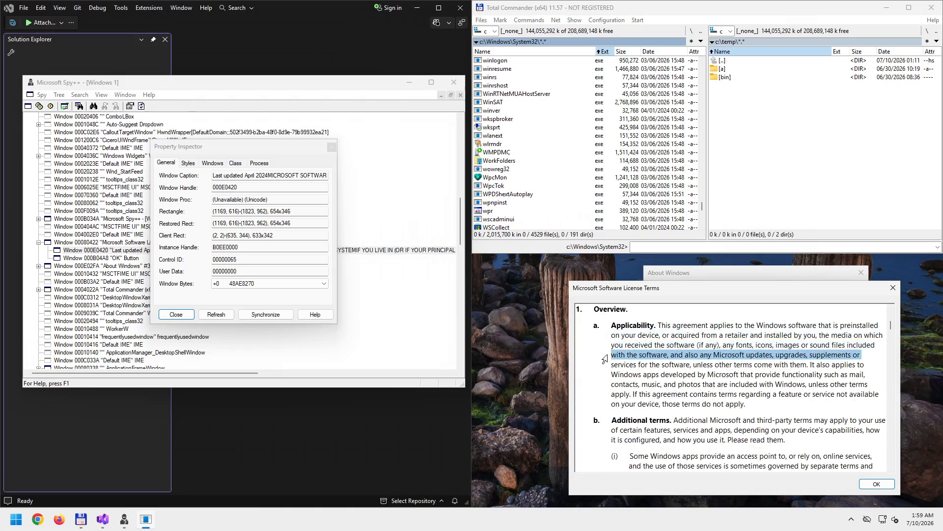
{"action": "left_click", "coordinate": [617, 375]}
{"action": "scroll", "coordinate": [602, 373], "scroll_direction": "up", "scroll_amount": 3}
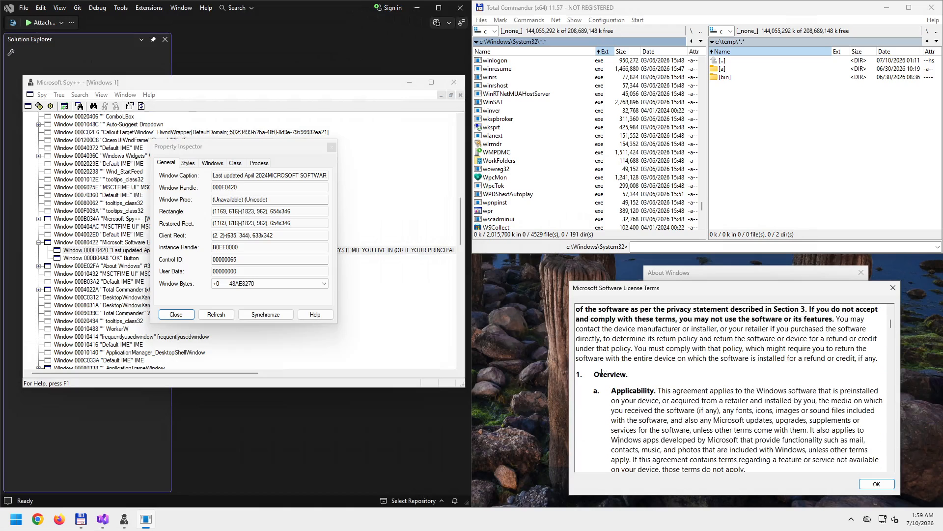
{"action": "scroll", "coordinate": [602, 373], "scroll_direction": "up", "scroll_amount": 1}
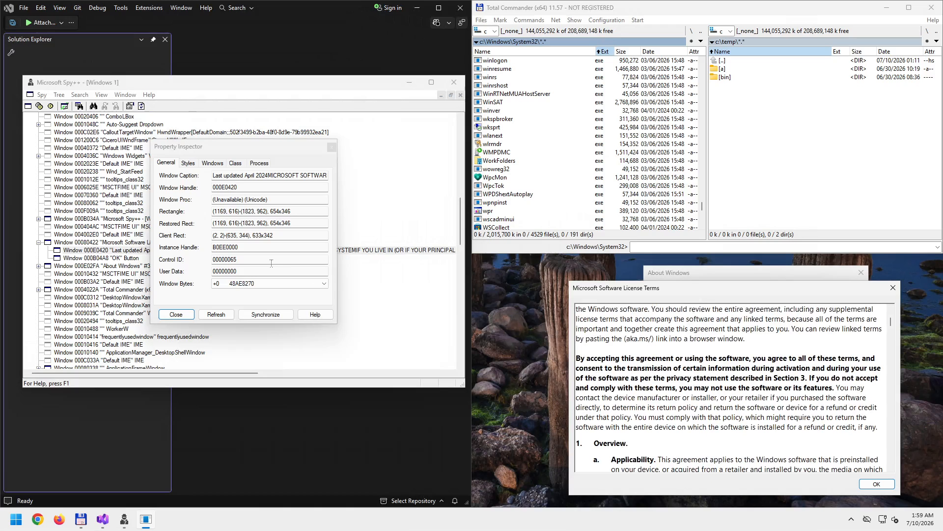
- Browse window 000E0420's Styles and Windows pages, ending on its Class page showing RICHEDIT50W
{"action": "left_click", "coordinate": [188, 163]}
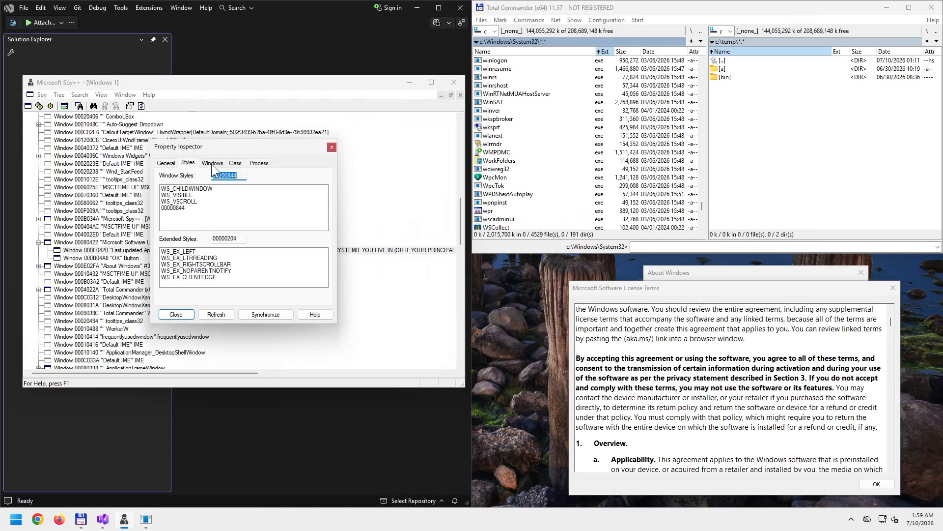
{"action": "left_click", "coordinate": [212, 163]}
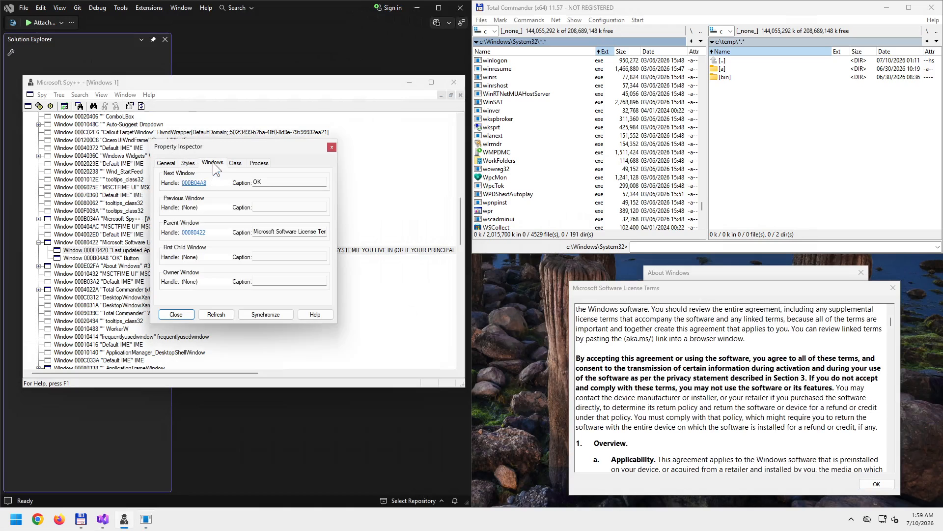
{"action": "left_click", "coordinate": [234, 163]}
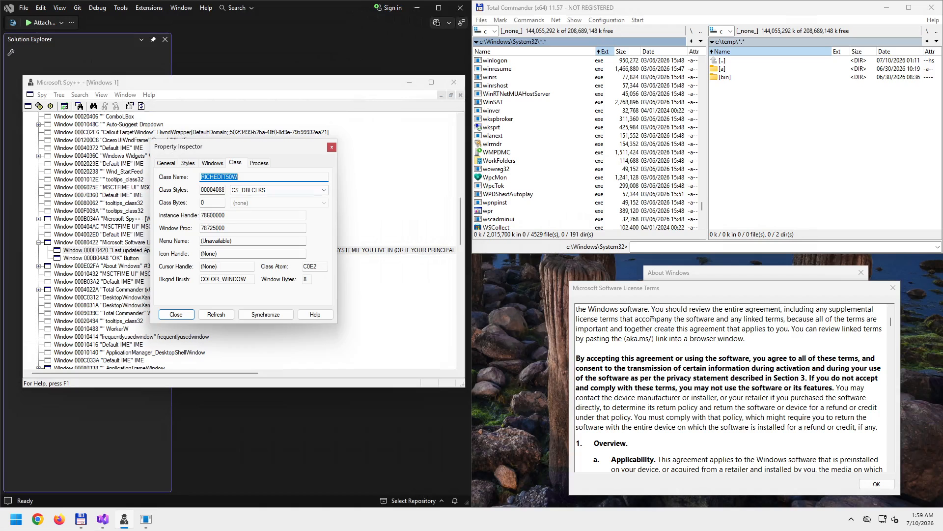
{"action": "left_click", "coordinate": [546, 196]}
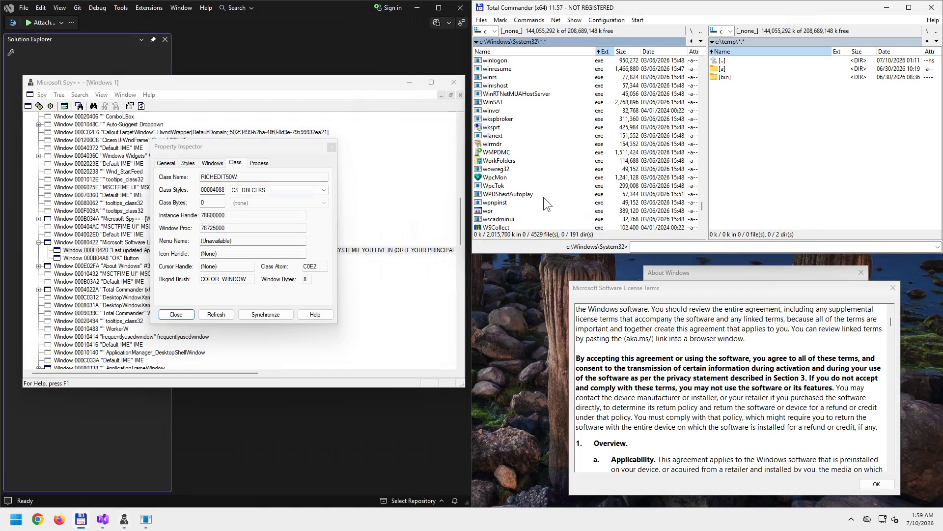
- Quick-search 'ri' in Total Commander's System32 list and select riched32.dll beside riched20.dll
{"action": "left_click", "coordinate": [516, 195]}
{"action": "type", "text": "ru"}
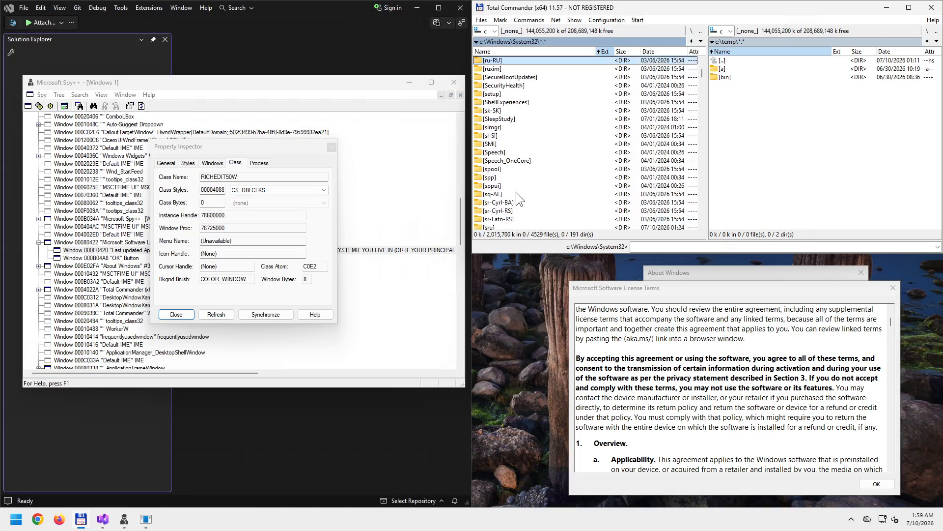
{"action": "type", "text": "ri"}
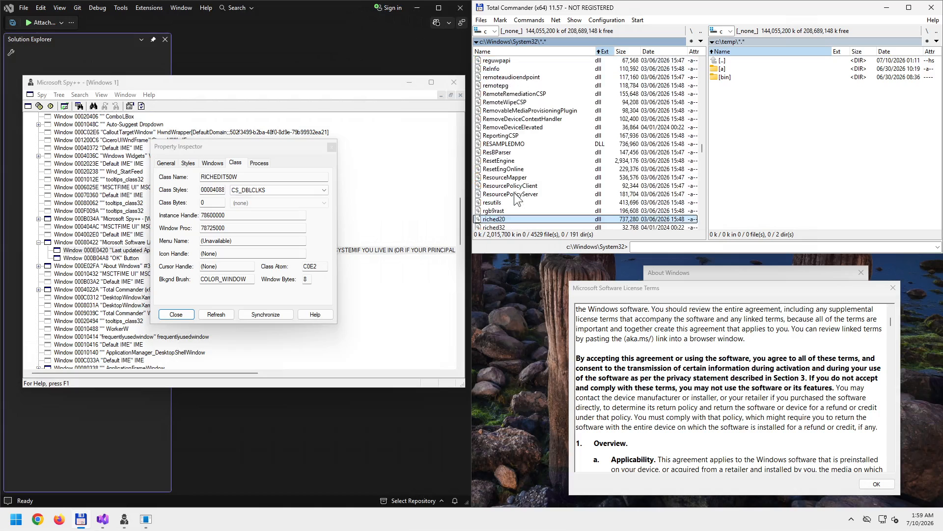
{"action": "scroll", "coordinate": [515, 198], "scroll_direction": "down", "scroll_amount": 2}
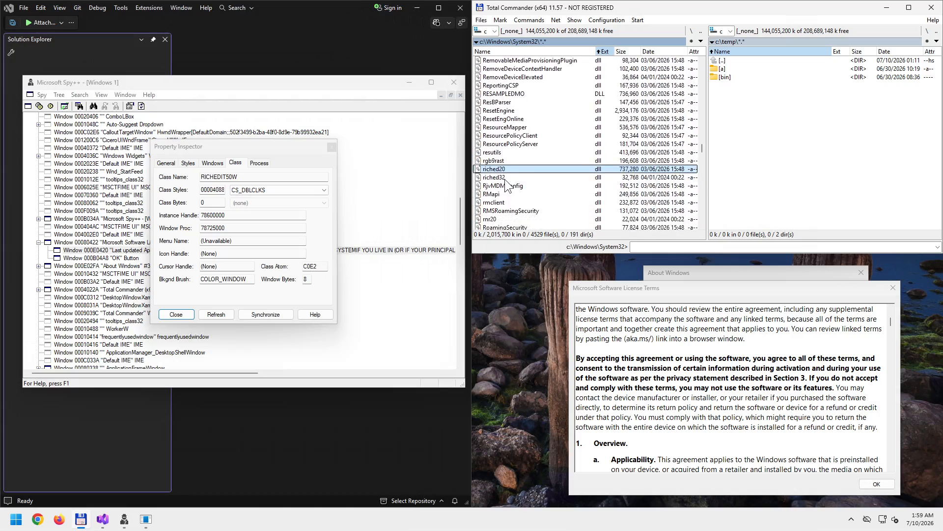
{"action": "key", "text": "Down"}
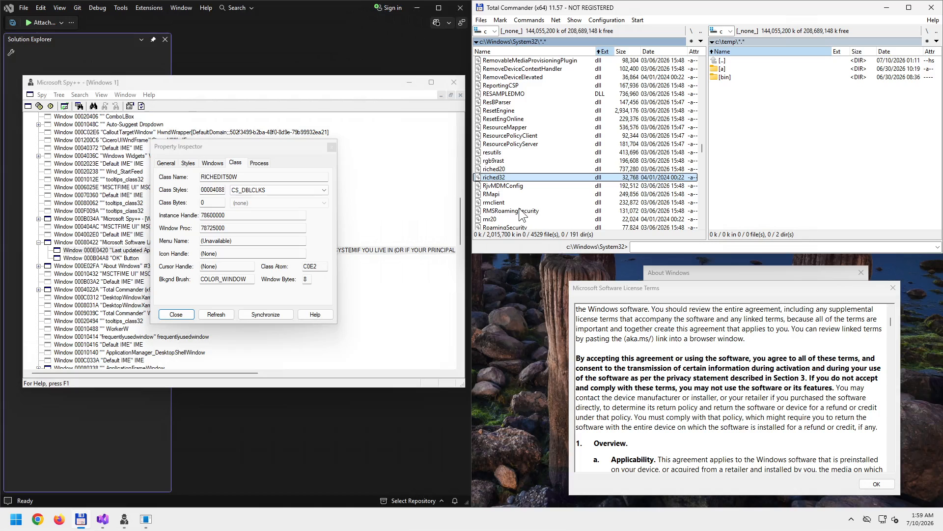
{"action": "left_click", "coordinate": [512, 155]}
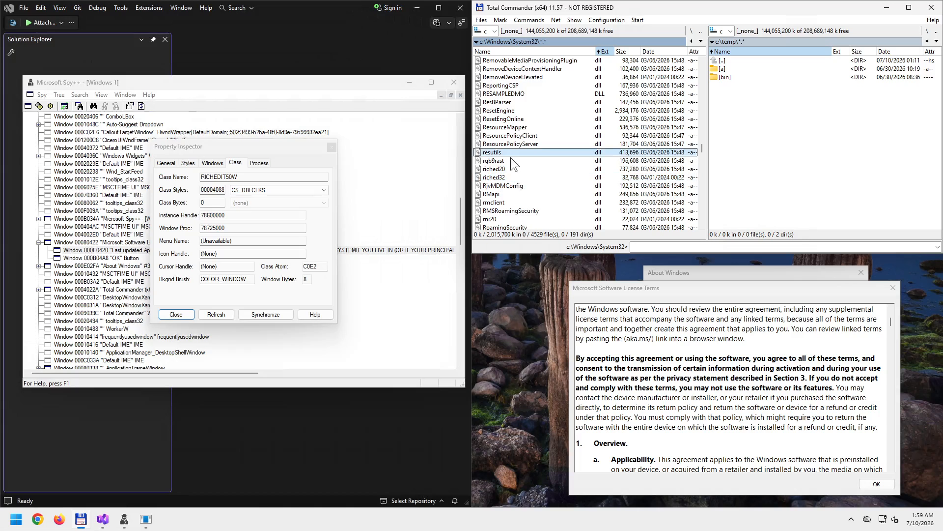
{"action": "left_click", "coordinate": [511, 158]}
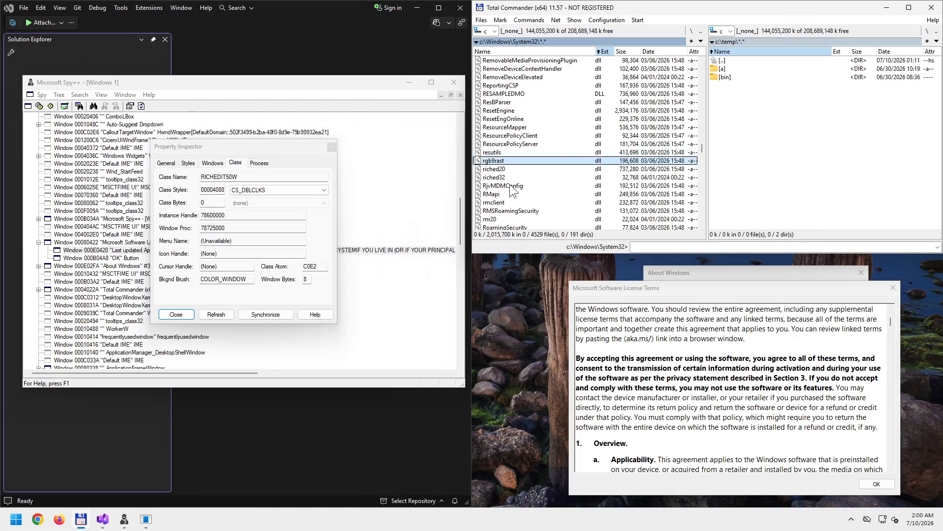
{"action": "left_click", "coordinate": [499, 169]}
{"action": "left_click", "coordinate": [507, 176]}
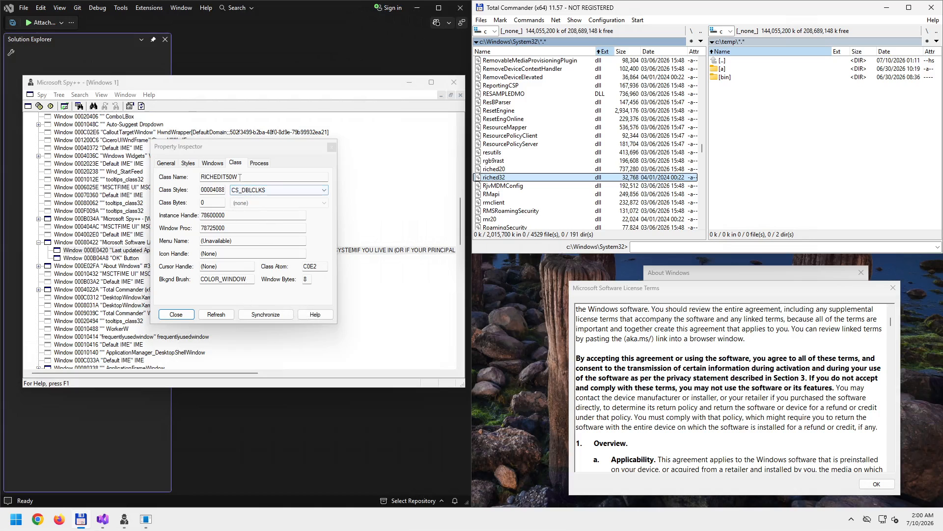
- Highlight the RICHEDIT50W class name, then switch to the control's General properties
{"action": "left_click_drag", "start_coordinate": [243, 177], "coordinate": [197, 174]}
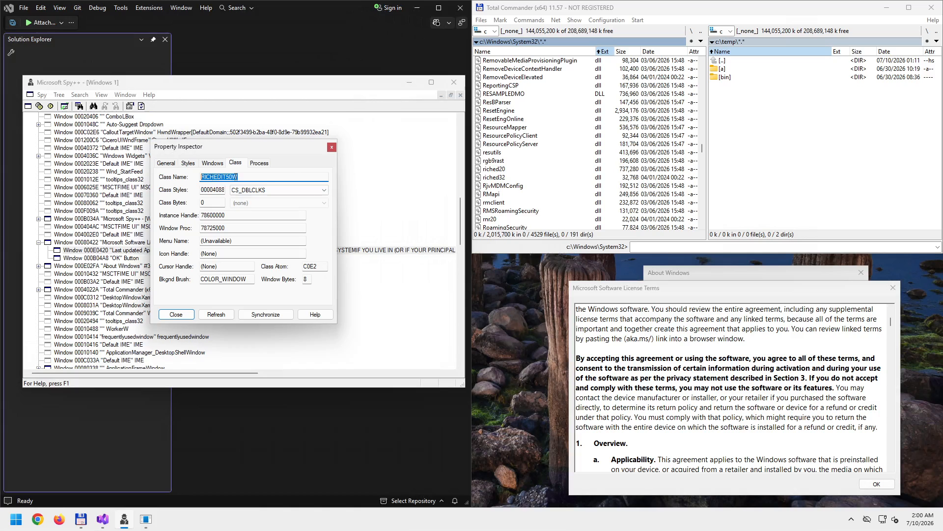
{"action": "left_click", "coordinate": [501, 180]}
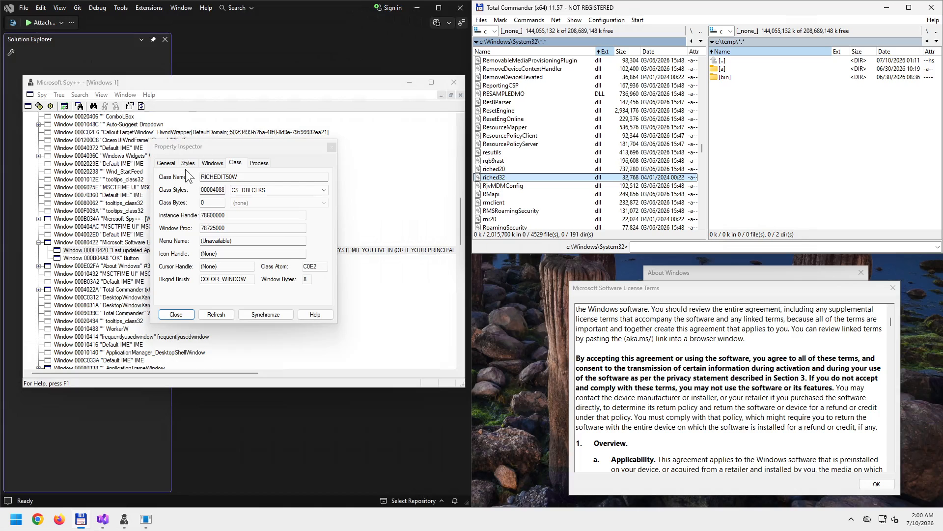
{"action": "left_click", "coordinate": [168, 164]}
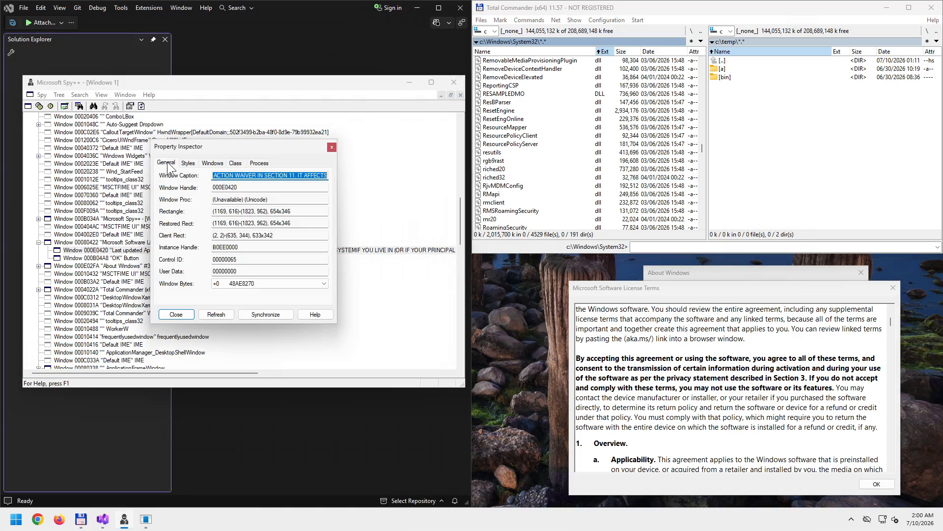
- Select the entire Window Caption text beginning 'Last updated April 2024'
{"action": "left_click", "coordinate": [224, 176]}
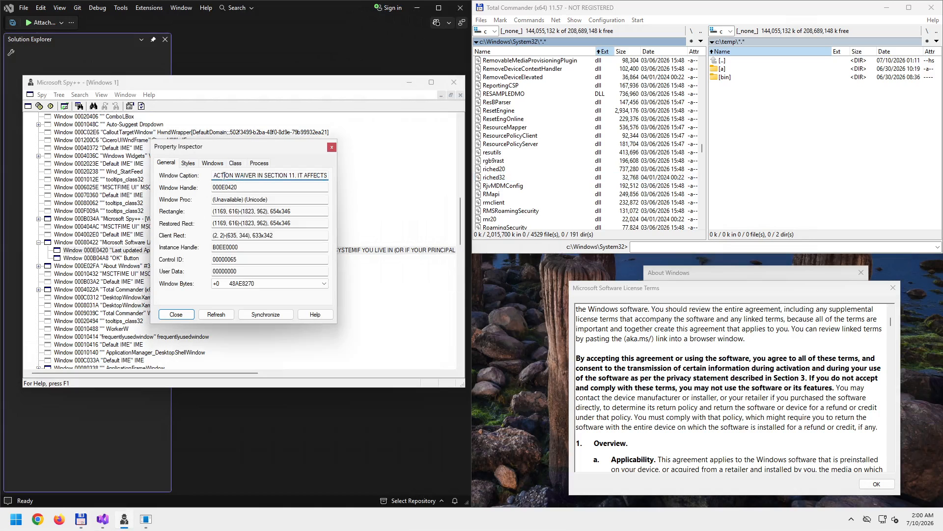
{"action": "left_click_drag", "start_coordinate": [216, 175], "coordinate": [281, 176]}
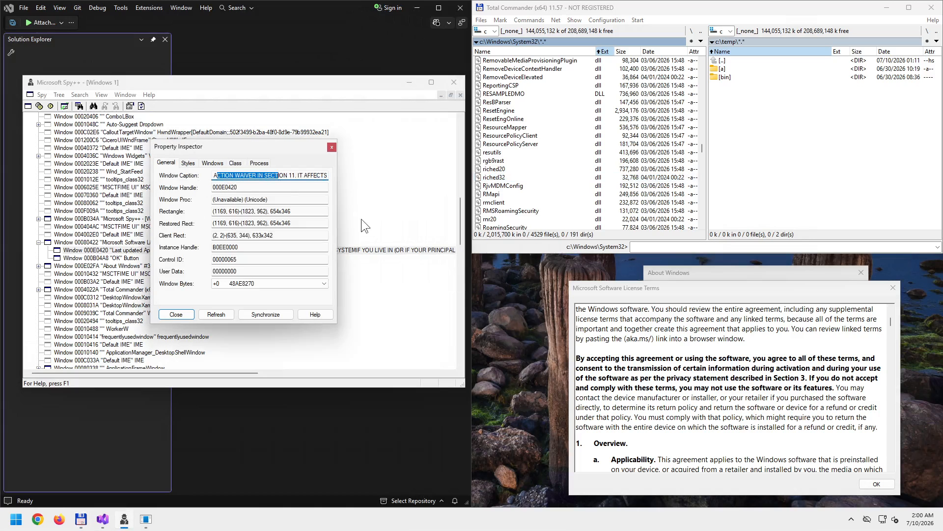
{"action": "left_click", "coordinate": [878, 323]}
{"action": "left_click_drag", "start_coordinate": [891, 325], "coordinate": [890, 312]}
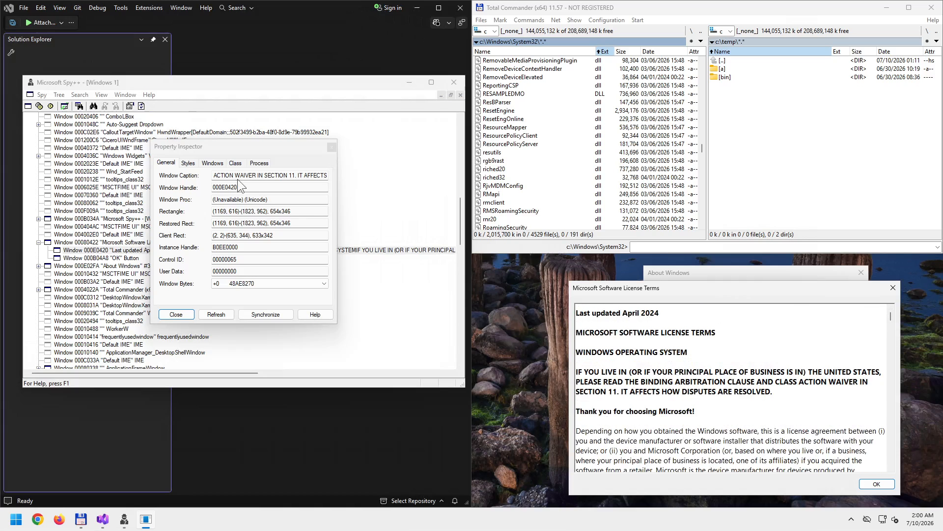
{"action": "left_click", "coordinate": [258, 175]}
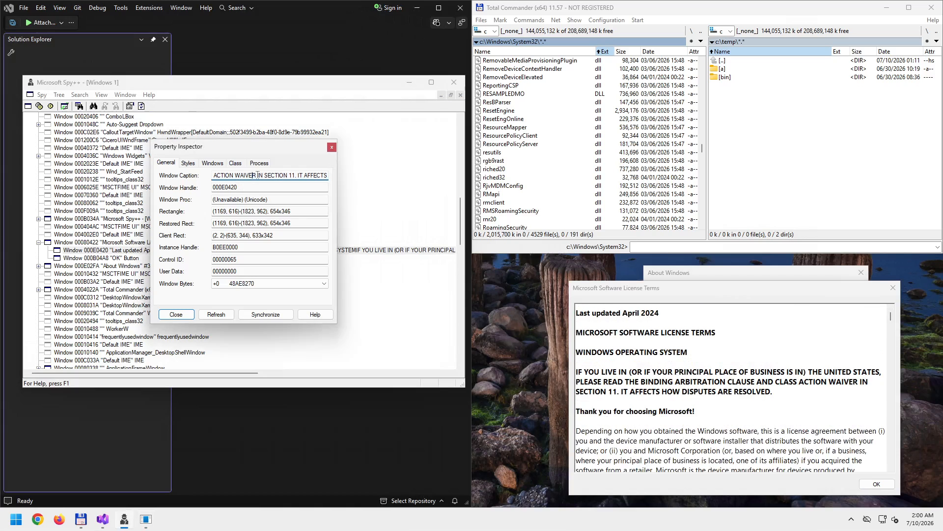
{"action": "left_click_drag", "start_coordinate": [236, 174], "coordinate": [227, 172]}
{"action": "left_click", "coordinate": [213, 174]}
{"action": "key", "text": "Home"}
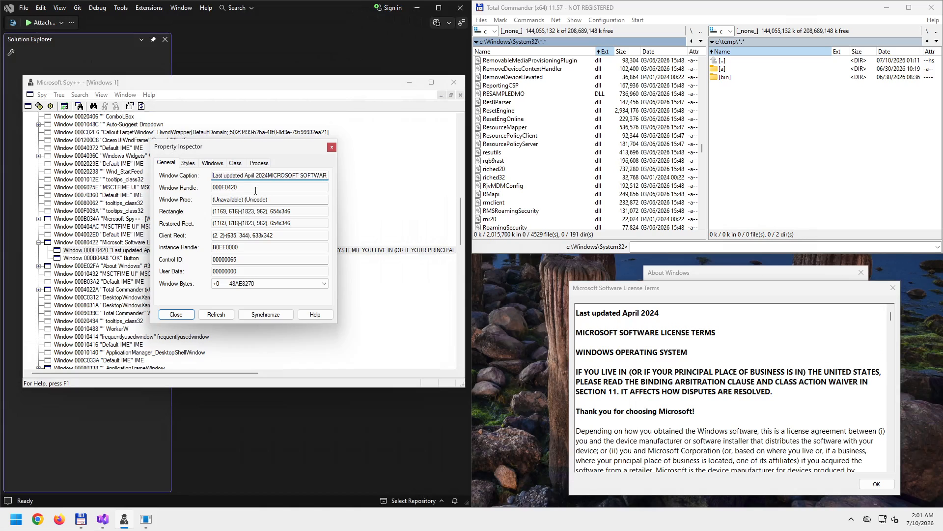
{"action": "key", "text": "shift+End"}
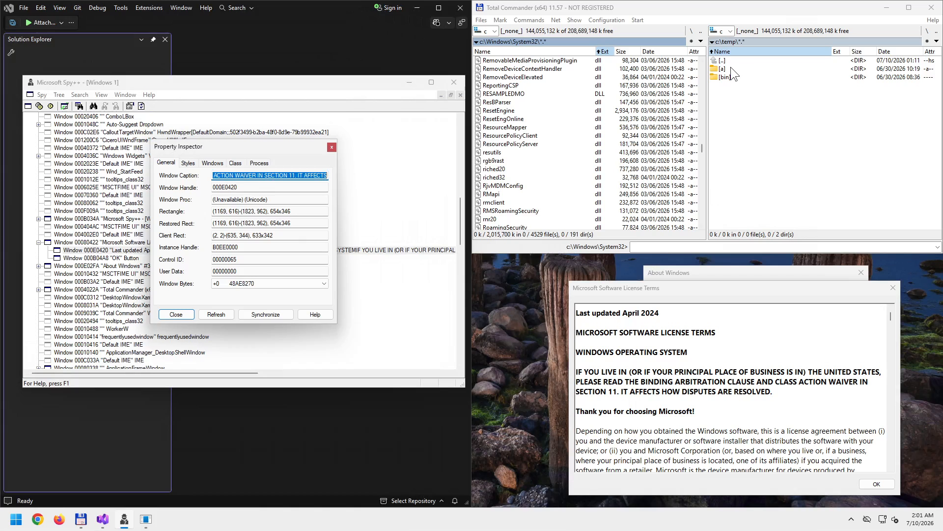
- Create a.txt in c:\temp with Shift+F4 and paste the license caption into it in Kate
{"action": "left_click", "coordinate": [728, 104]}
{"action": "key", "text": "shift+F4"}
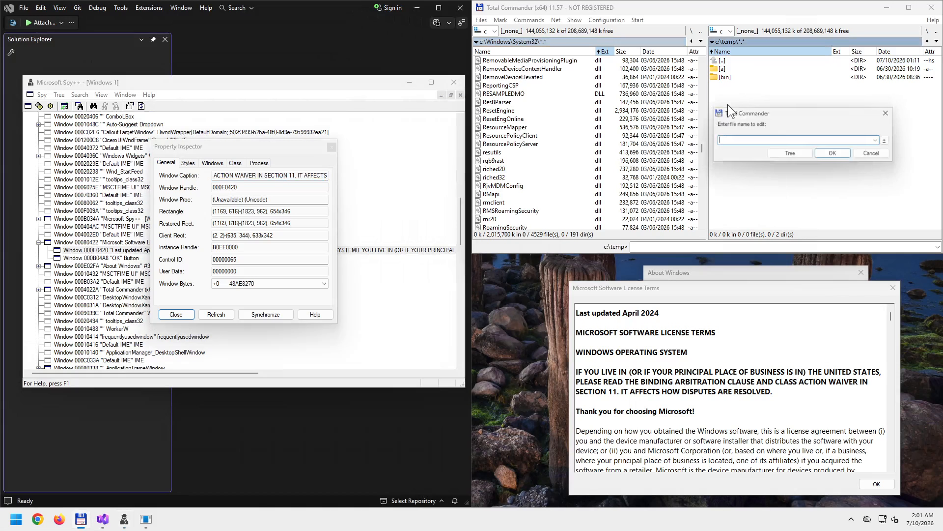
{"action": "type", "text": "a."}
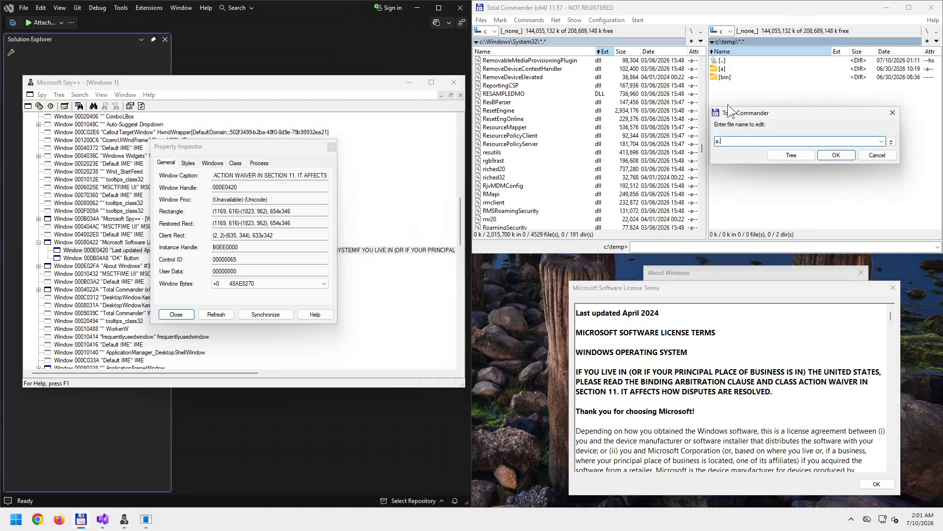
{"action": "type", "text": "txt"}
{"action": "key", "text": "Return"}
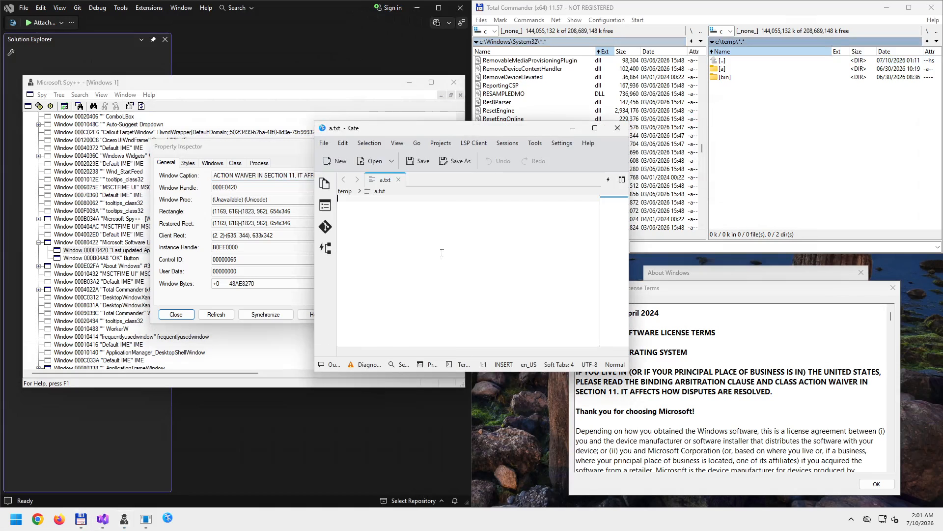
{"action": "key", "text": "ctrl+v"}
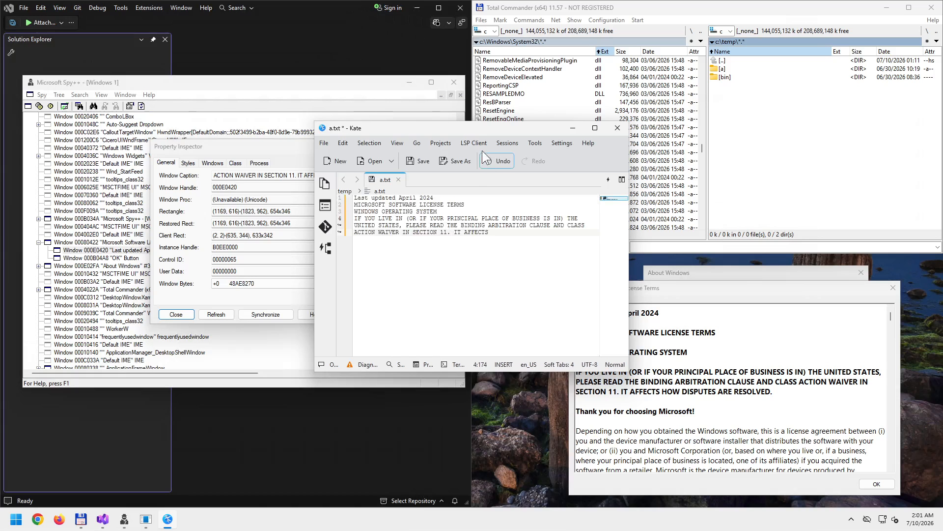
- Reposition Kate and check that the Spy++ caption ends with '11. IT AFFECTS'
{"action": "left_click_drag", "start_coordinate": [481, 128], "coordinate": [400, 121]}
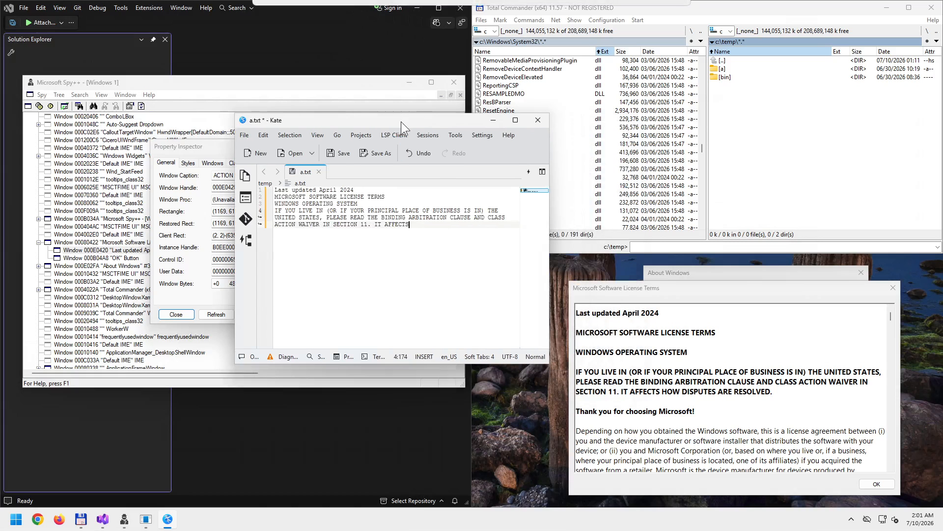
{"action": "left_click_drag", "start_coordinate": [401, 121], "coordinate": [583, 114]}
{"action": "left_click_drag", "start_coordinate": [288, 175], "coordinate": [361, 169]}
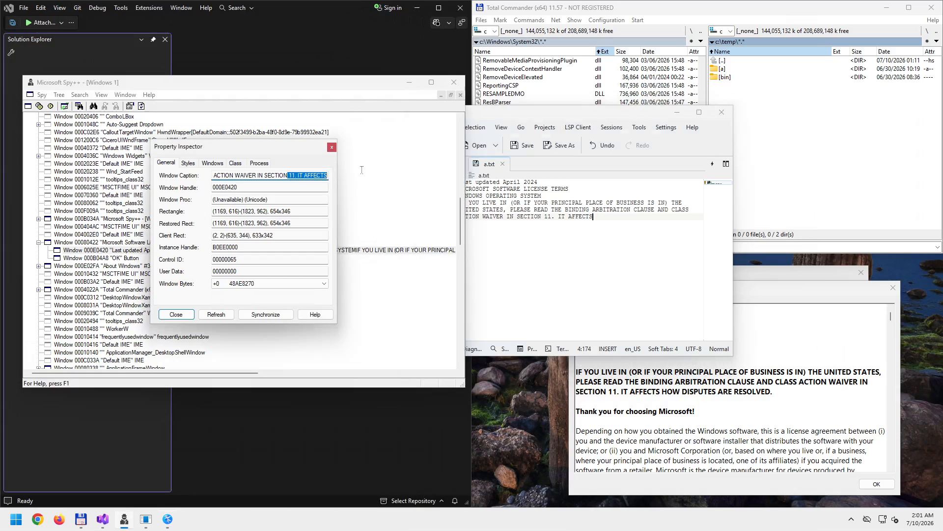
{"action": "left_click", "coordinate": [279, 176]}
- Move Kate, start closing a.txt, cancel the unsaved-document prompt, and minimize the editor
{"action": "left_click", "coordinate": [572, 234]}
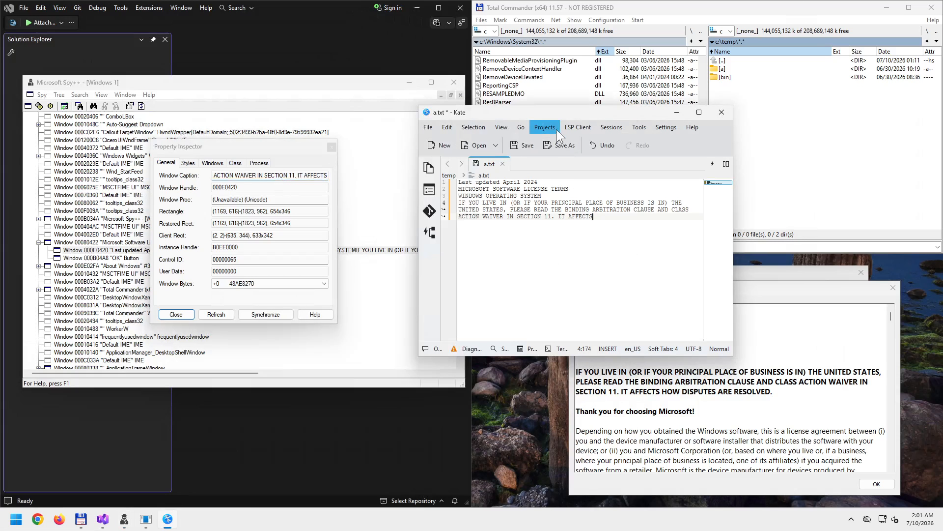
{"action": "left_click_drag", "start_coordinate": [568, 110], "coordinate": [410, 181]}
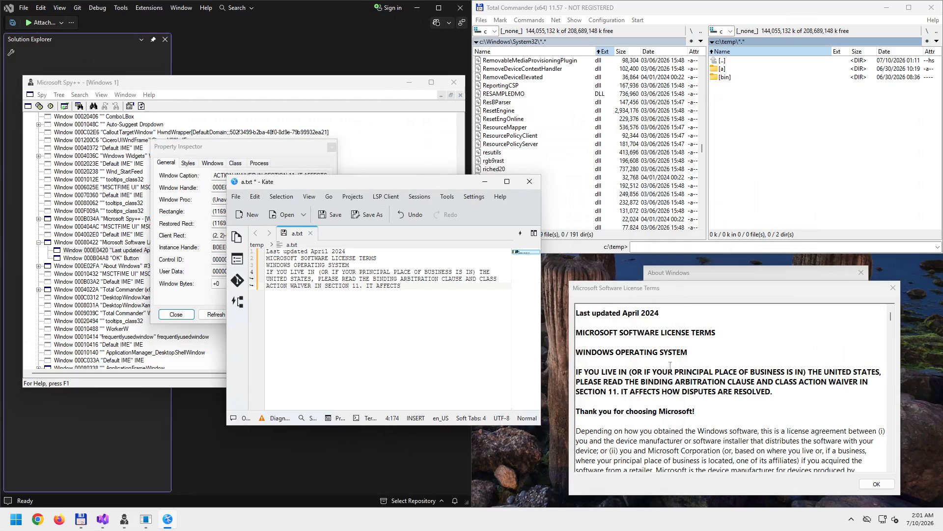
{"action": "left_click", "coordinate": [532, 180]}
{"action": "left_click", "coordinate": [430, 314]}
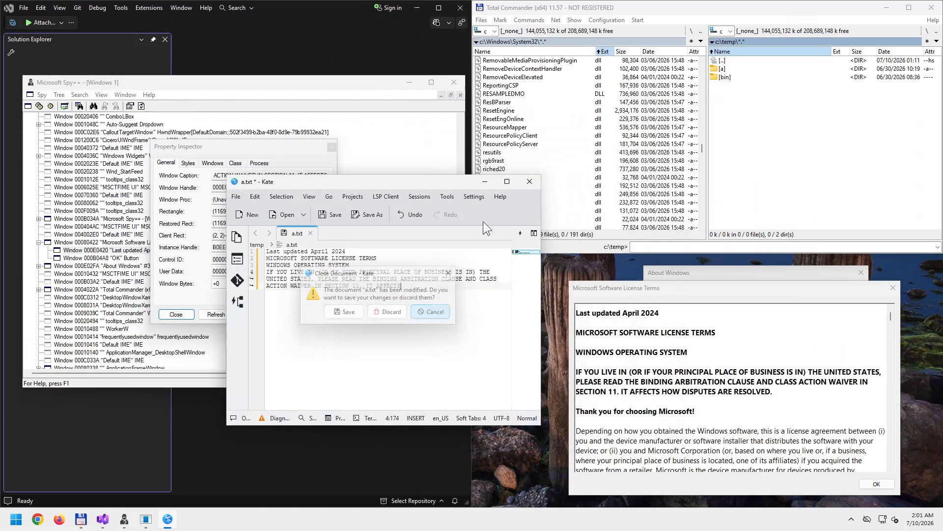
{"action": "left_click", "coordinate": [483, 181]}
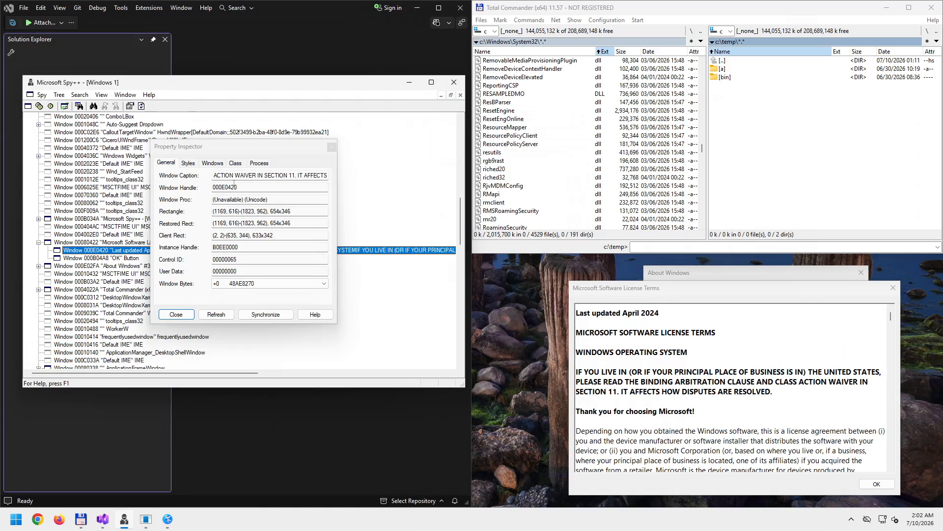
- Select the Window Handle value 000E0420 on the General page
{"action": "left_click", "coordinate": [202, 187]}
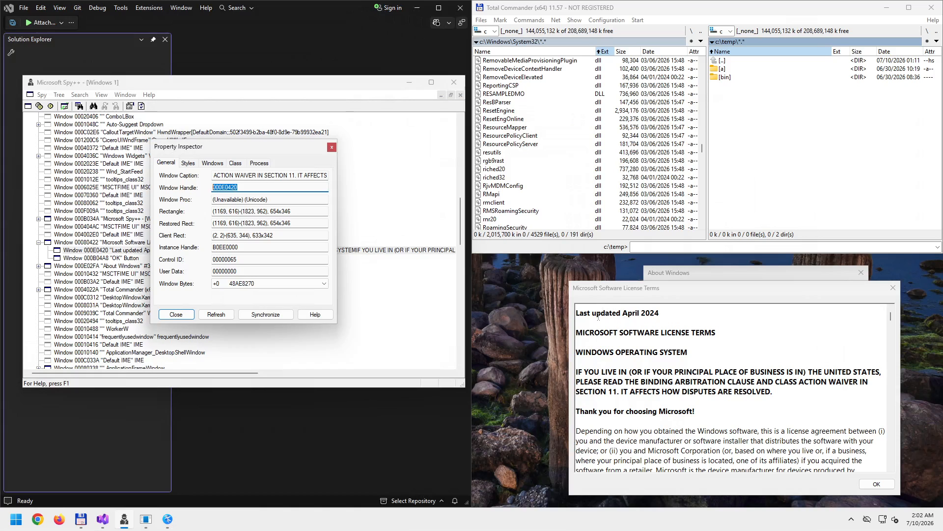
{"action": "left_click", "coordinate": [688, 430]}
{"action": "left_click_drag", "start_coordinate": [687, 431], "coordinate": [608, 317]}
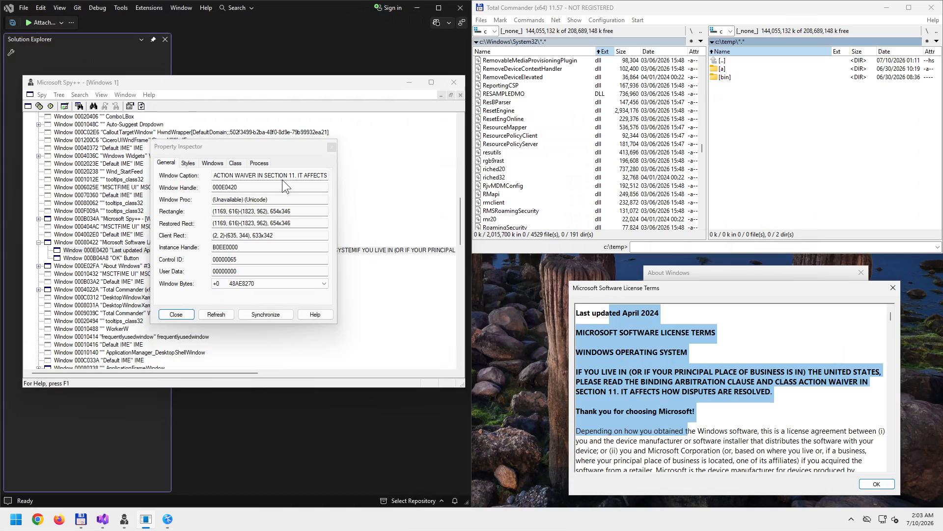
{"action": "double_click", "coordinate": [244, 188]}
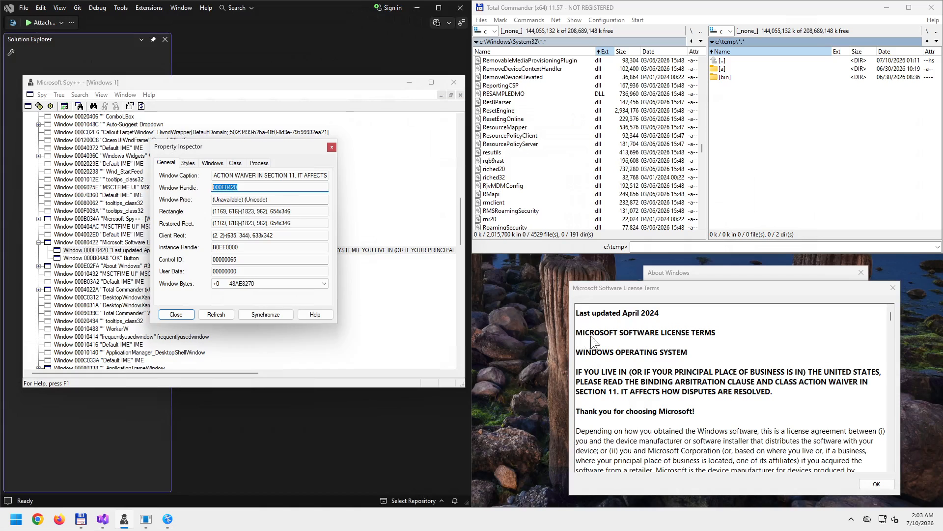
{"action": "left_click", "coordinate": [594, 315]}
{"action": "left_click", "coordinate": [697, 431]}
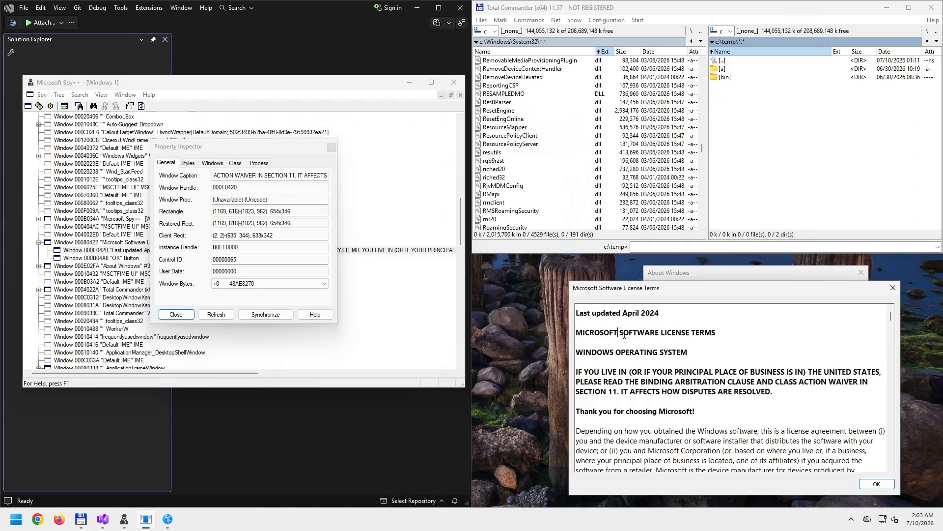
{"action": "left_click_drag", "start_coordinate": [624, 336], "coordinate": [672, 392]}
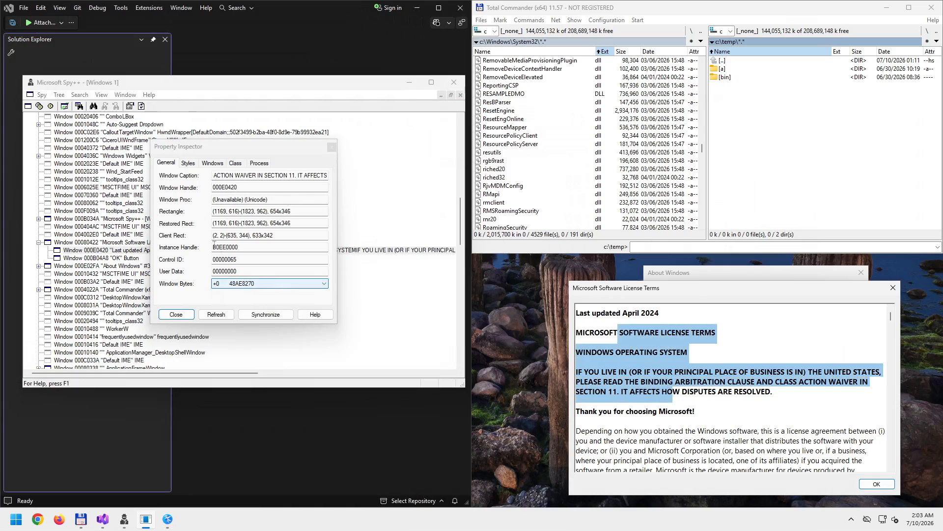
- Inspect the WS_CHILDWINDOW, WS_VISIBLE and WS_EX_NOPARENTNOTIFY styles, then list next window 000B04A8 and parent 00080422
{"action": "left_click", "coordinate": [187, 163]}
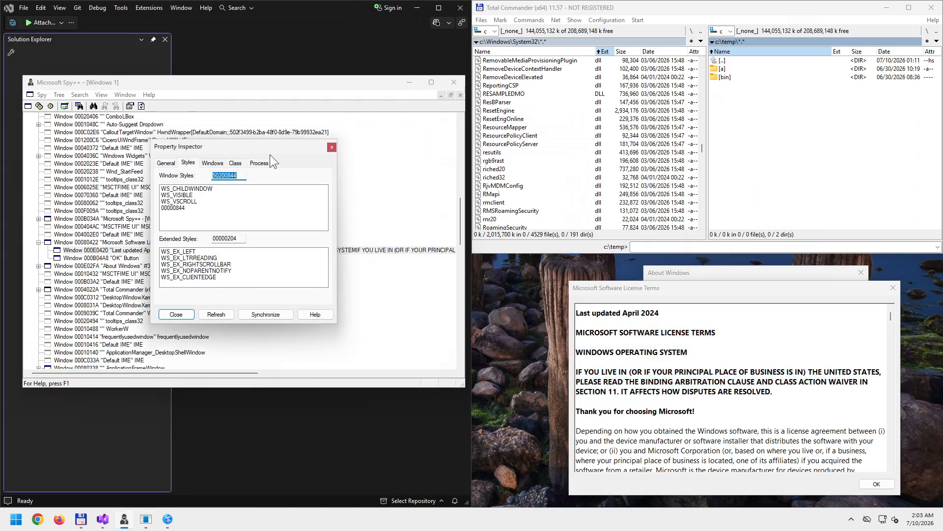
{"action": "left_click", "coordinate": [182, 189]}
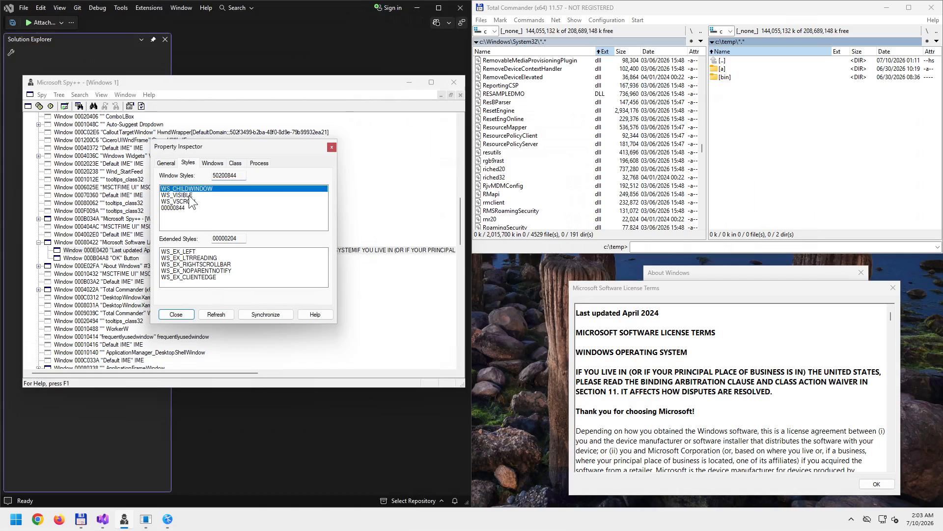
{"action": "left_click", "coordinate": [193, 196]}
{"action": "left_click", "coordinate": [214, 271]}
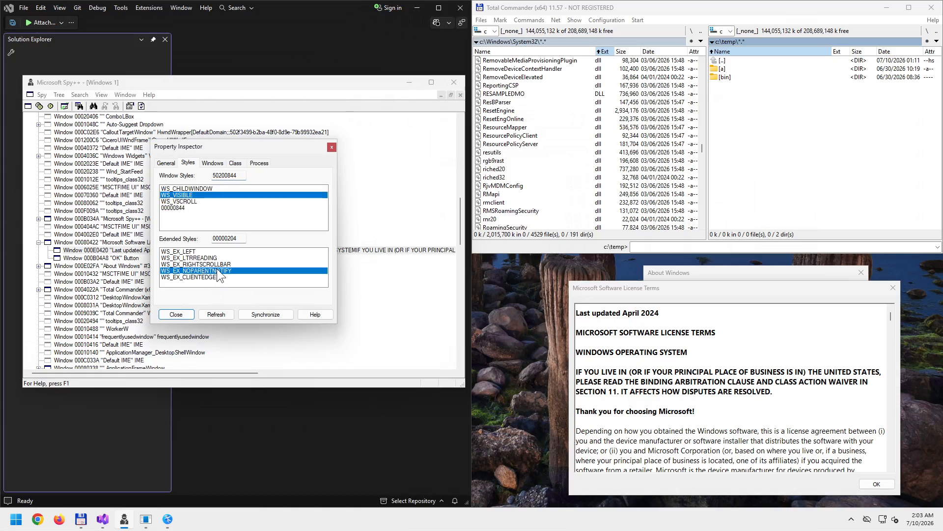
{"action": "left_click", "coordinate": [212, 163]}
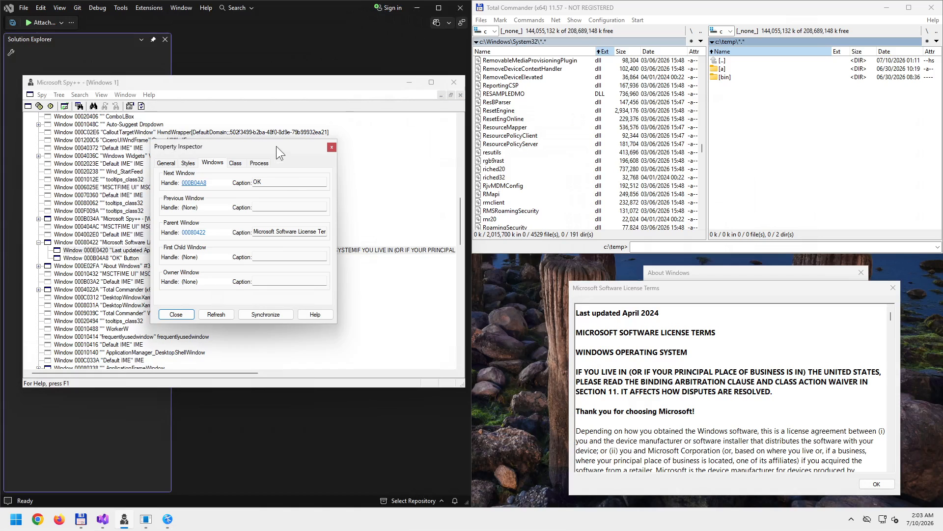
- Move the inspector right, open parent 00080422, synchronize the tree, and show class #32770 (Dialog)
{"action": "left_click_drag", "start_coordinate": [276, 146], "coordinate": [448, 193]}
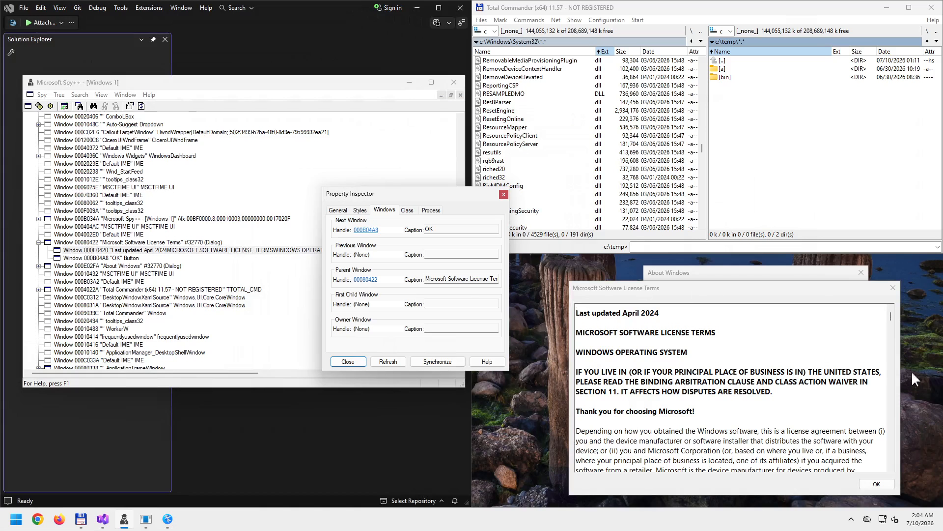
{"action": "left_click", "coordinate": [363, 280]}
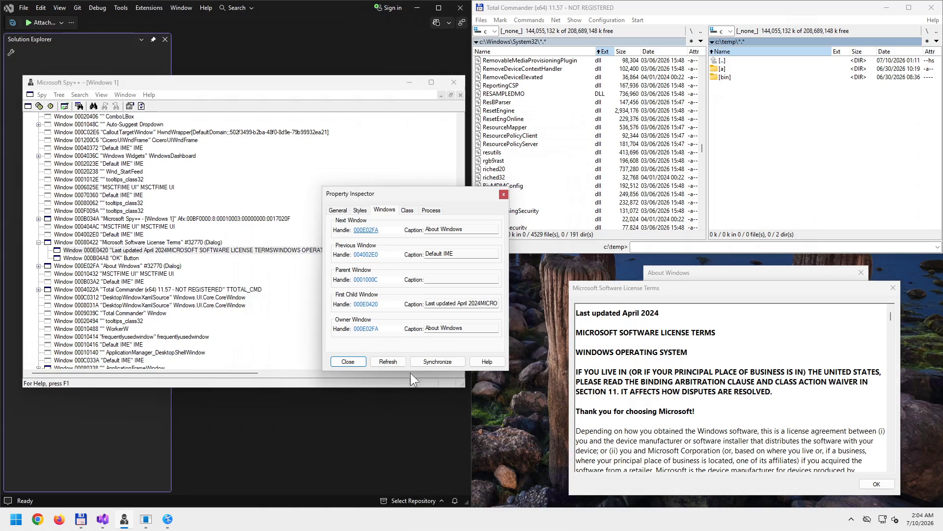
{"action": "left_click", "coordinate": [432, 360]}
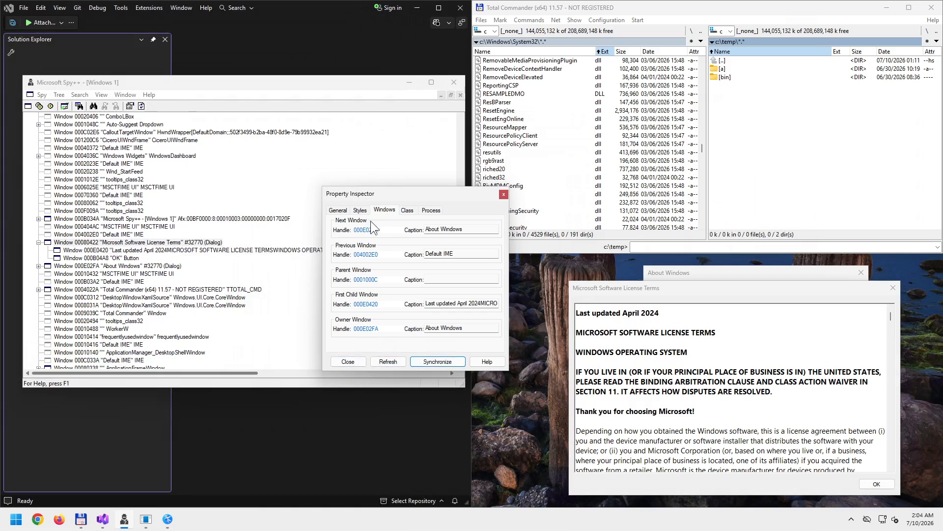
{"action": "left_click", "coordinate": [406, 211]}
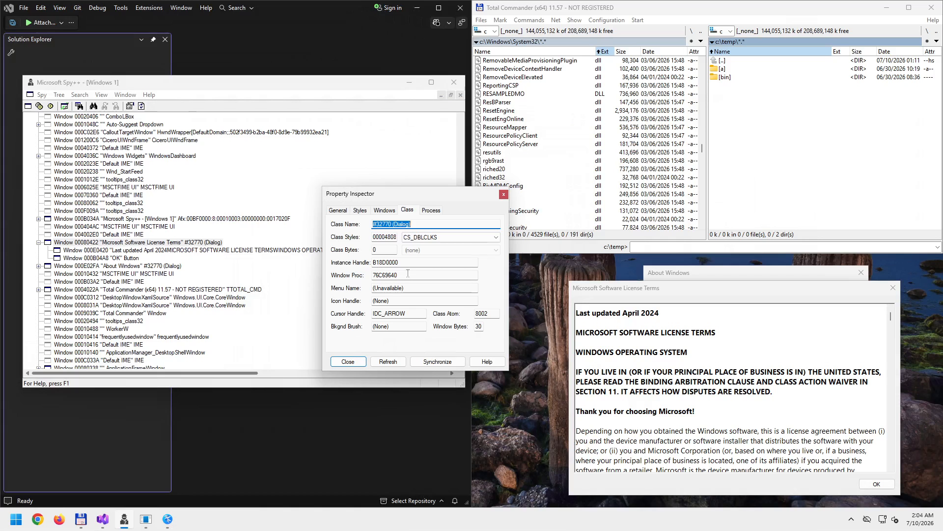
{"action": "left_click_drag", "start_coordinate": [408, 273], "coordinate": [366, 271]}
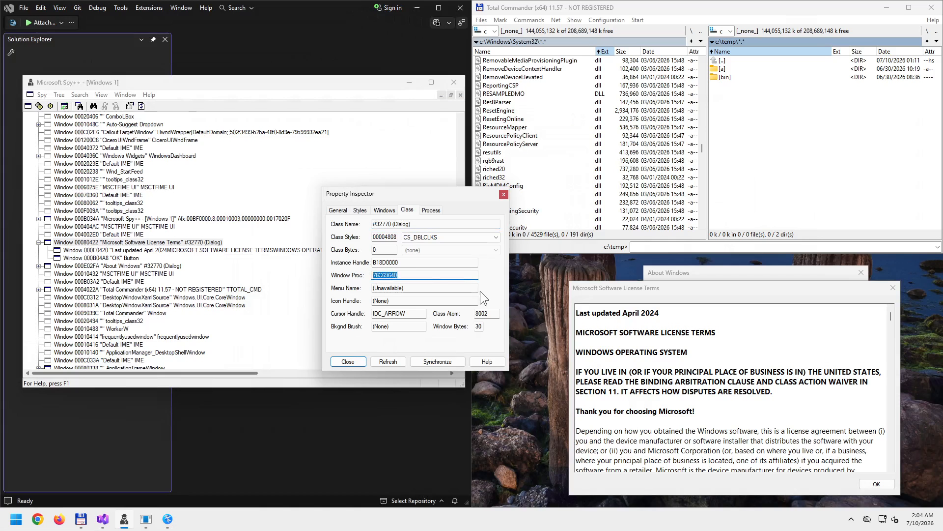
{"action": "left_click_drag", "start_coordinate": [412, 314], "coordinate": [372, 314]}
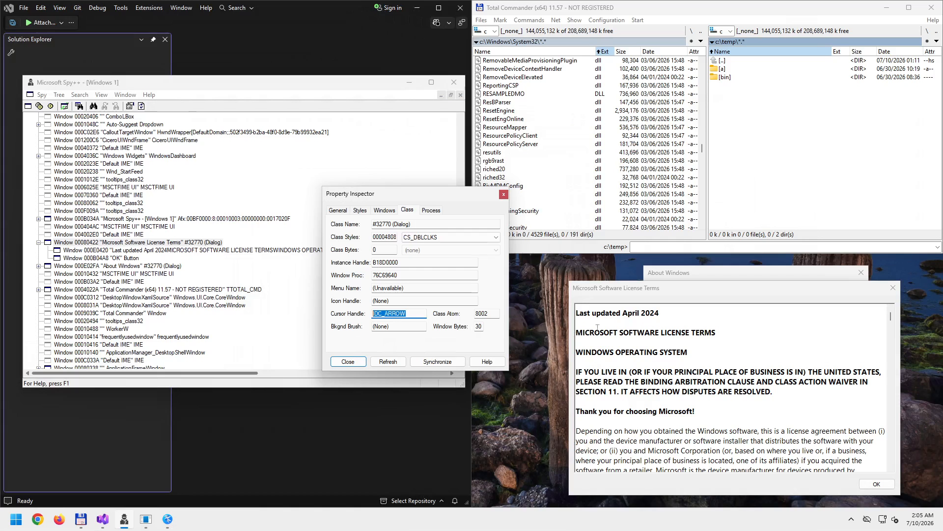
{"action": "left_click", "coordinate": [611, 321]}
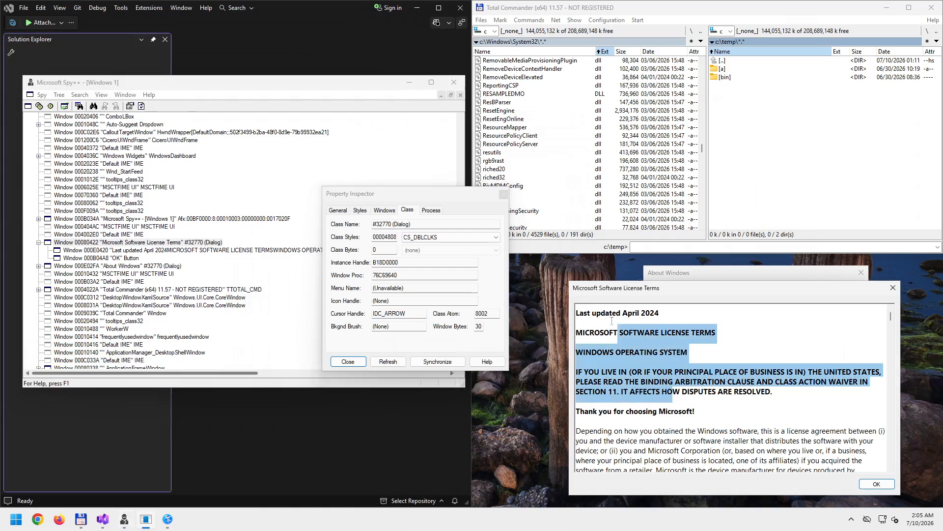
{"action": "left_click", "coordinate": [604, 330]}
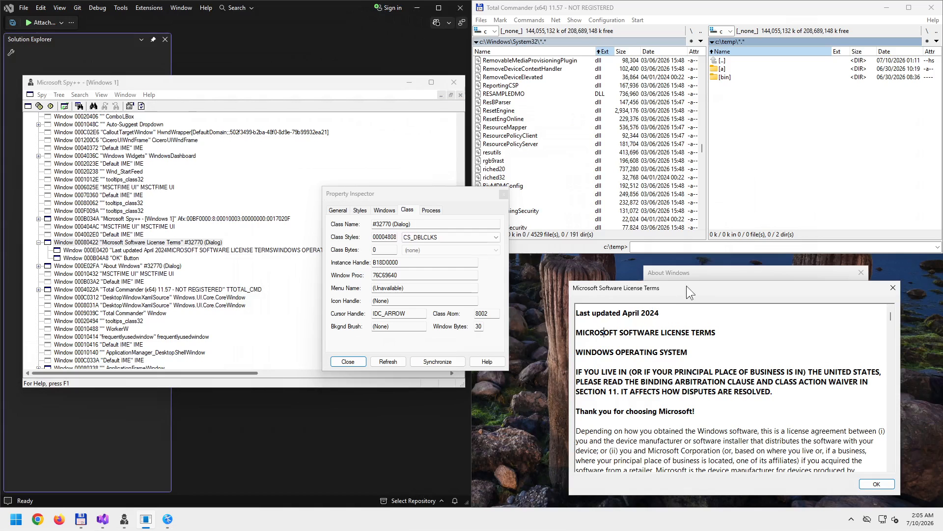
- Reopen window 000E0420's properties from the tree and show its RICHEDIT50W class page
{"action": "left_click", "coordinate": [505, 193]}
{"action": "left_click", "coordinate": [162, 252]}
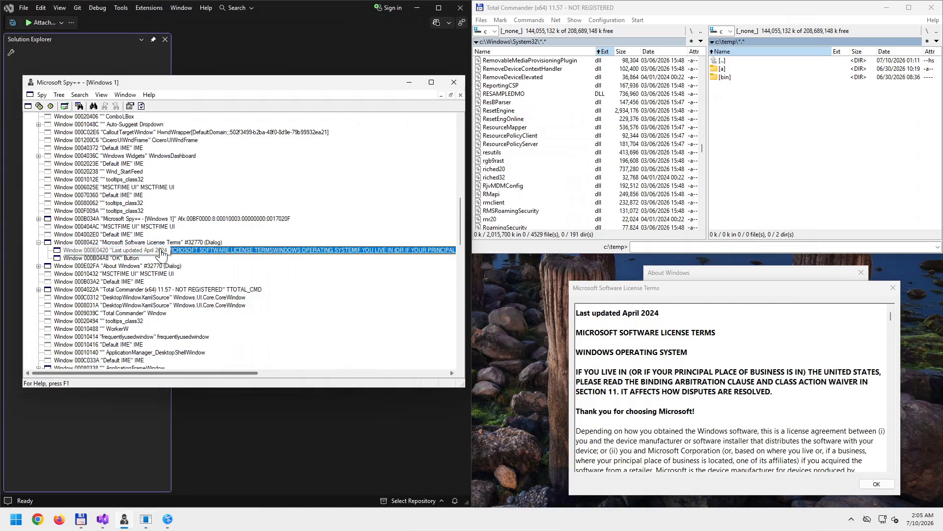
{"action": "right_click", "coordinate": [191, 251]}
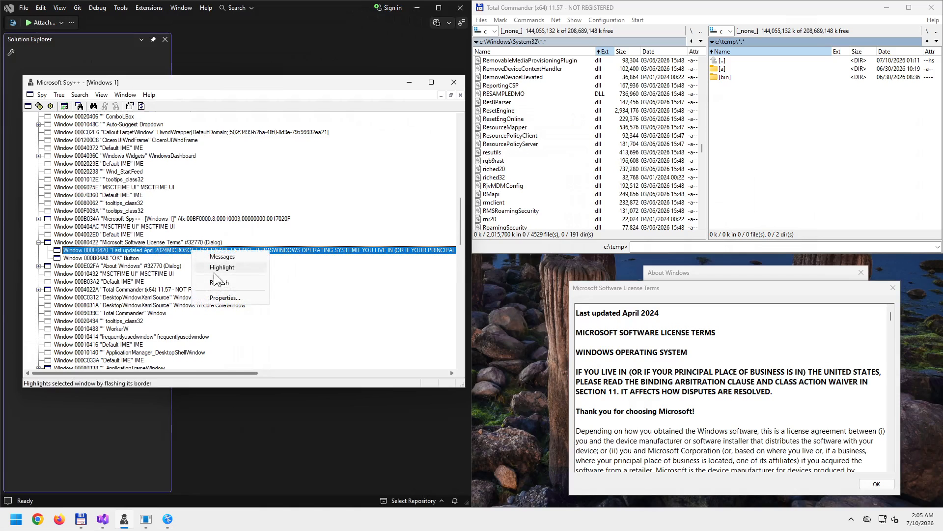
{"action": "left_click", "coordinate": [232, 298]}
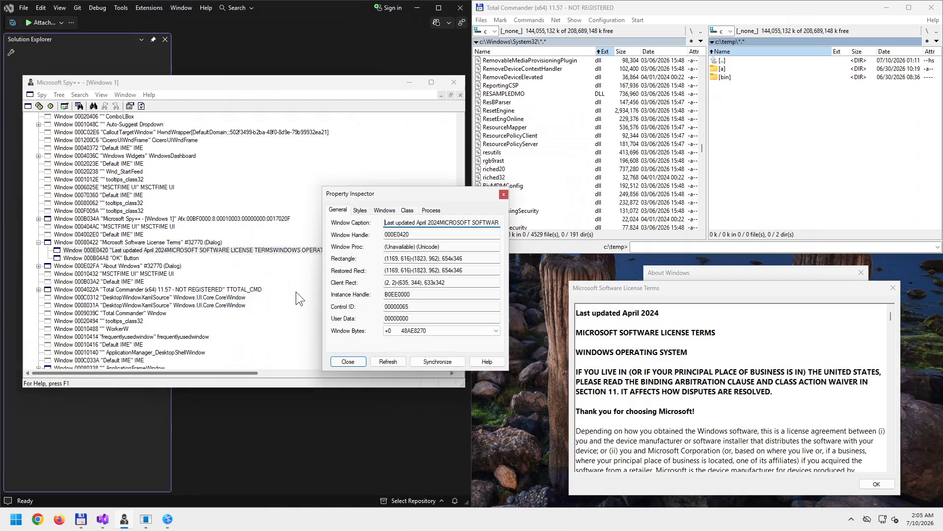
{"action": "left_click", "coordinate": [414, 210]}
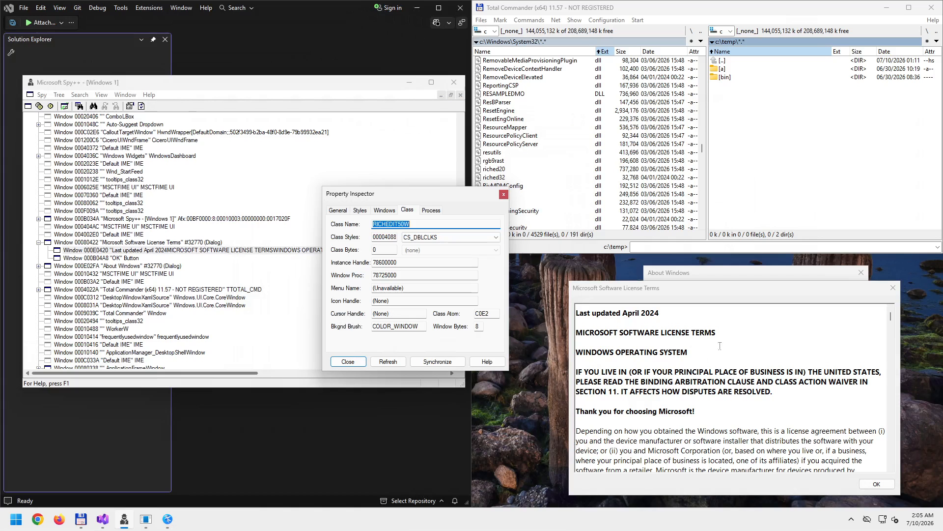
- Highlight some license text, then expand Class Styles: CS_DBLCLKS, CS_PARENTDC, CS_GLOBALCLASS
{"action": "left_click_drag", "start_coordinate": [687, 330], "coordinate": [713, 420]}
{"action": "left_click_drag", "start_coordinate": [669, 372], "coordinate": [732, 451]}
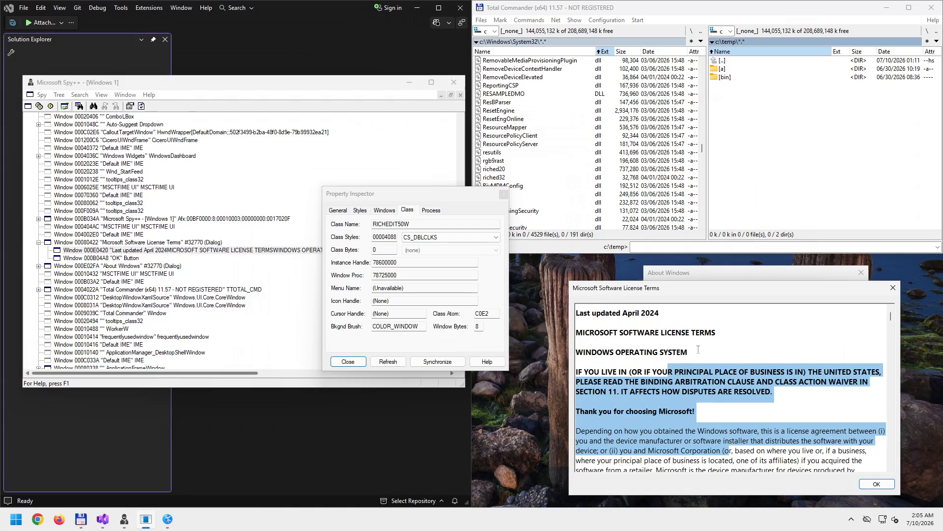
{"action": "left_click", "coordinate": [709, 322]}
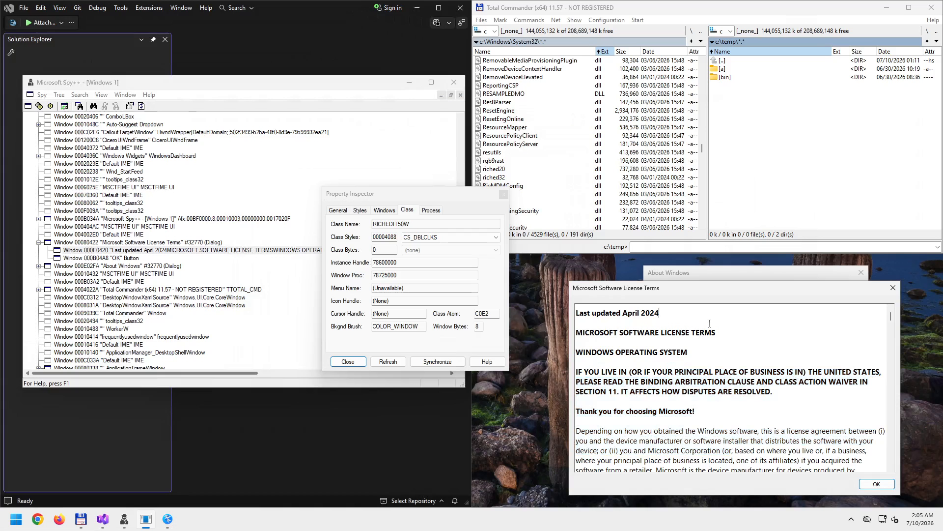
{"action": "left_click_drag", "start_coordinate": [721, 450], "coordinate": [689, 351]}
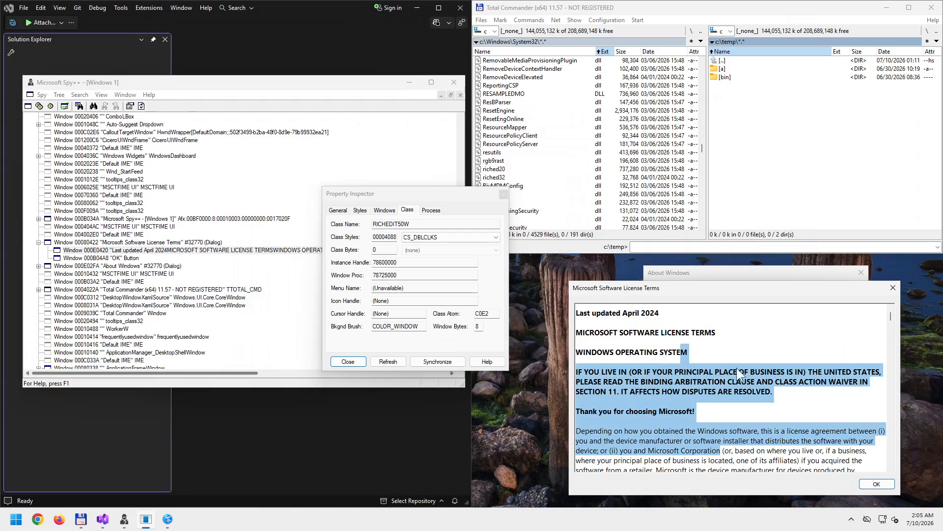
{"action": "left_click", "coordinate": [709, 378]}
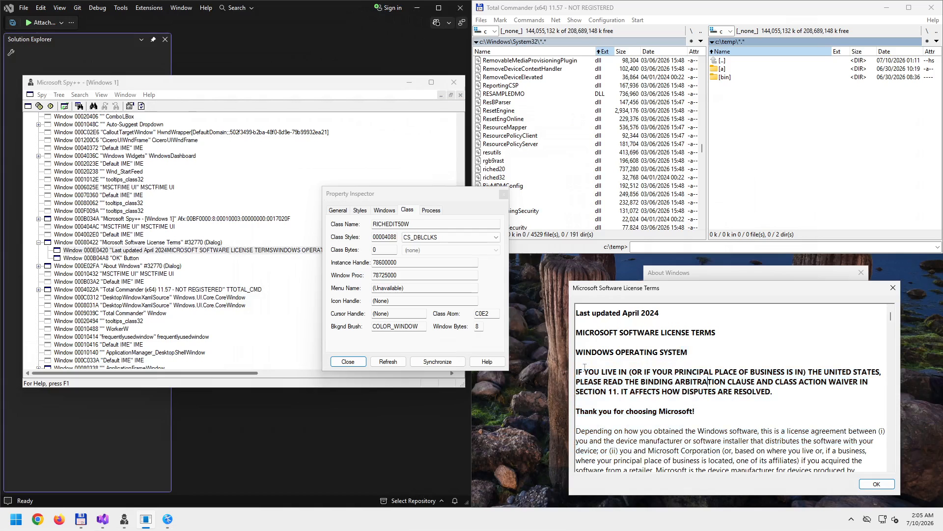
{"action": "left_click", "coordinate": [497, 237]}
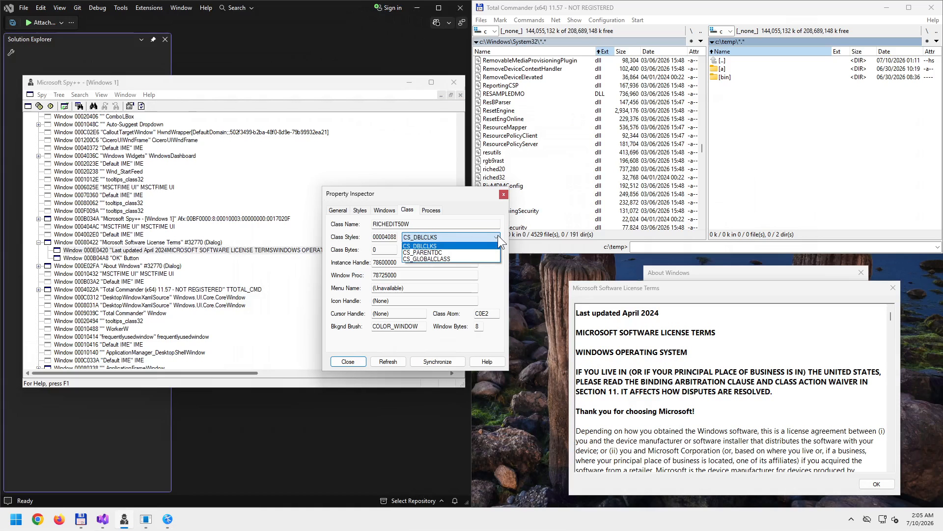
{"action": "left_click", "coordinate": [498, 235]}
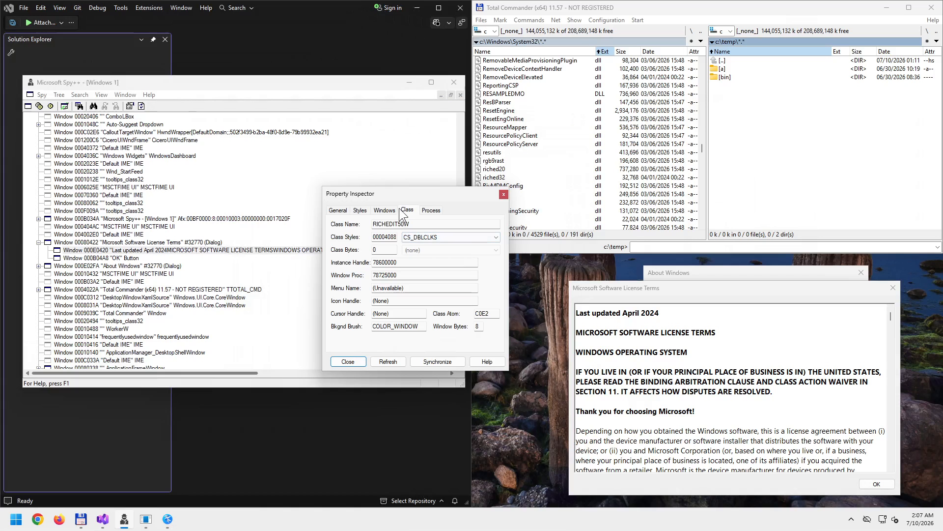
- Review the license text window's Windows, Styles and General pages, then refresh the values
{"action": "left_click", "coordinate": [384, 212]}
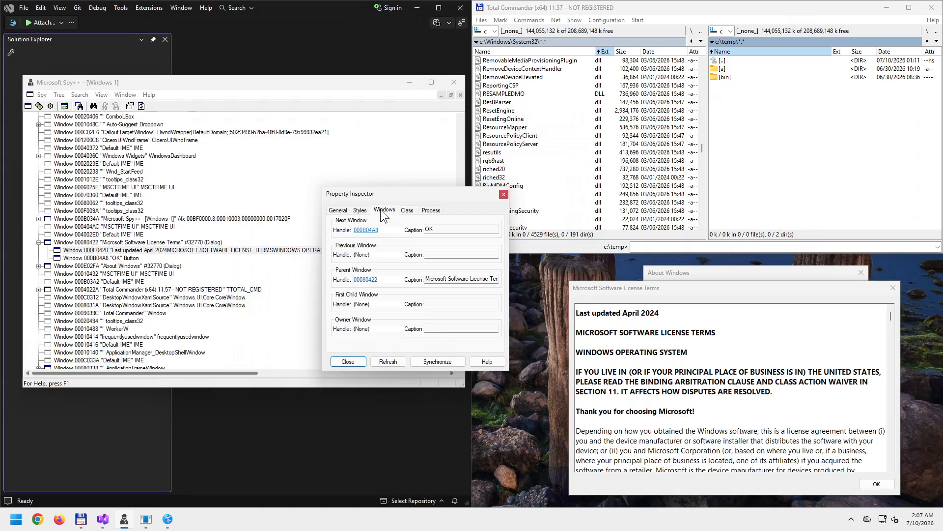
{"action": "left_click", "coordinate": [359, 211]}
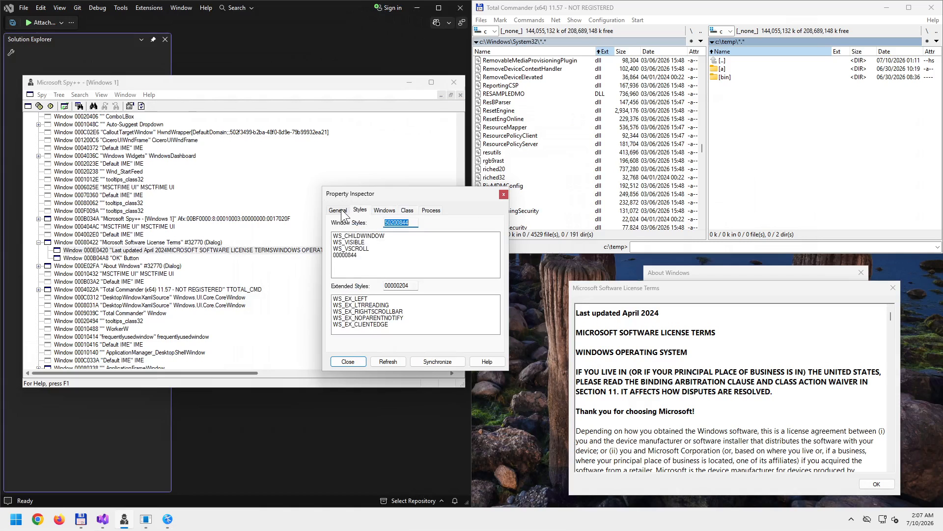
{"action": "left_click", "coordinate": [338, 210]}
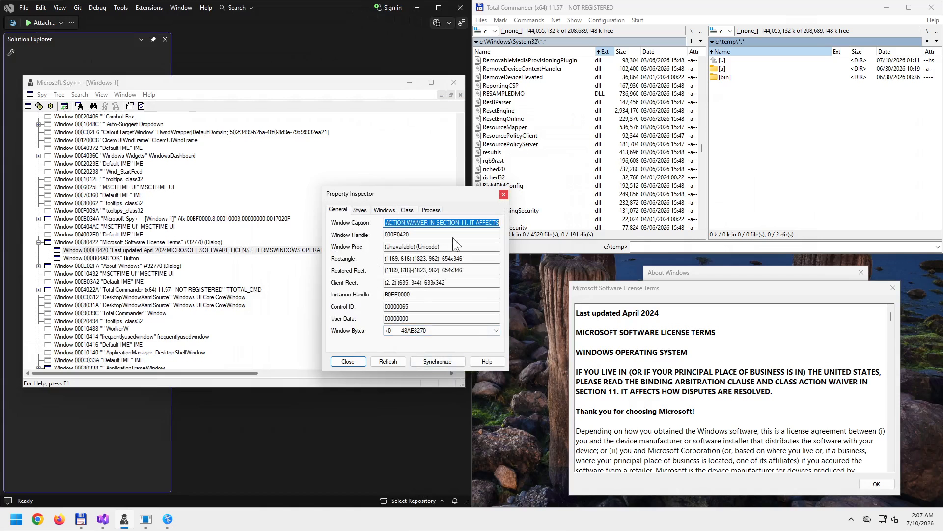
{"action": "left_click", "coordinate": [387, 361]}
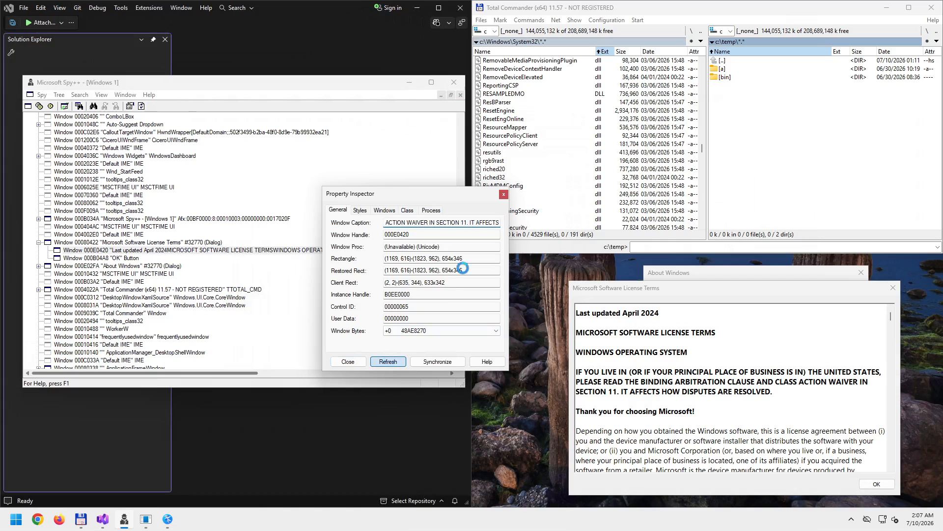
- Close the Property Inspector and flash the OK button and license text box borders
{"action": "left_click", "coordinate": [504, 195]}
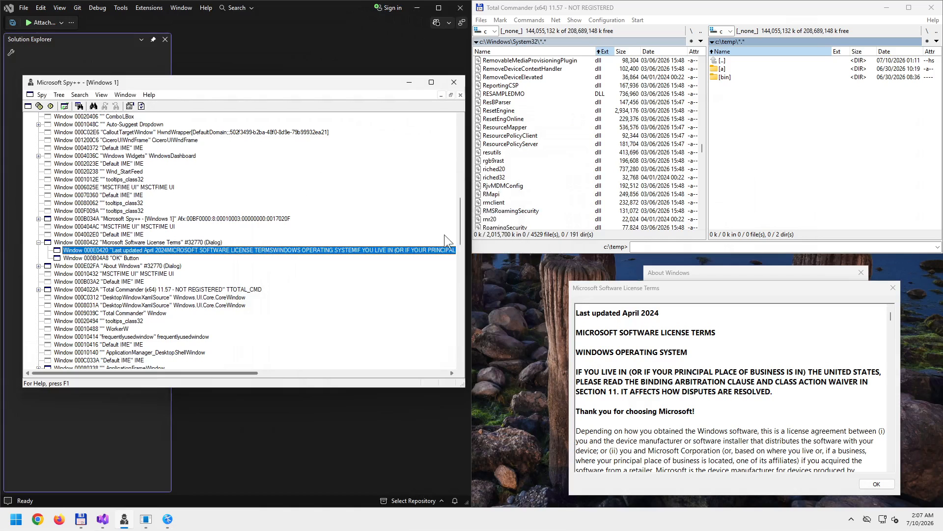
{"action": "left_click", "coordinate": [121, 259]}
{"action": "right_click", "coordinate": [121, 260]}
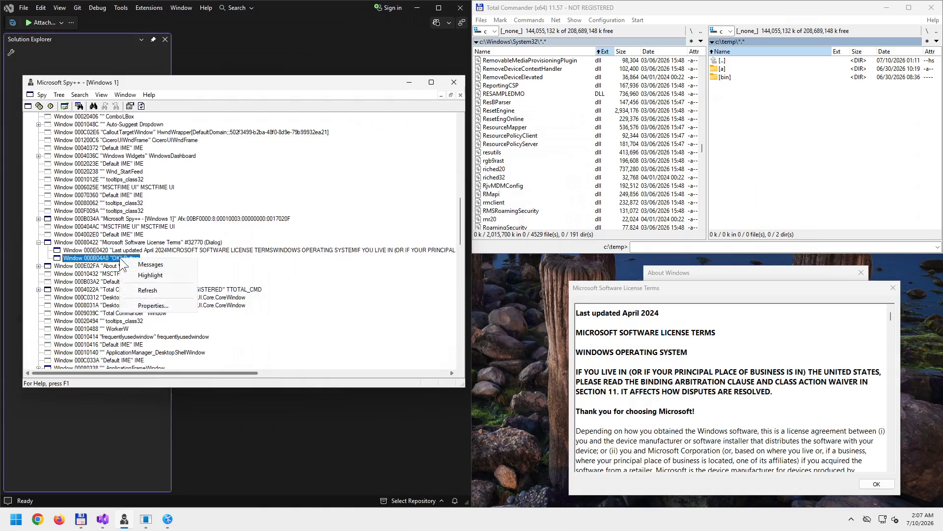
{"action": "left_click", "coordinate": [144, 282]}
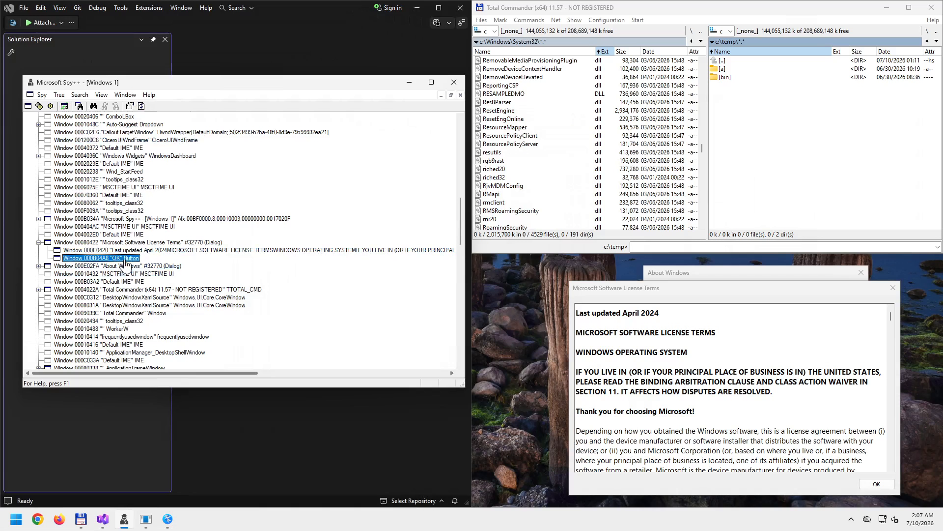
{"action": "right_click", "coordinate": [126, 262]}
{"action": "right_click", "coordinate": [112, 260]}
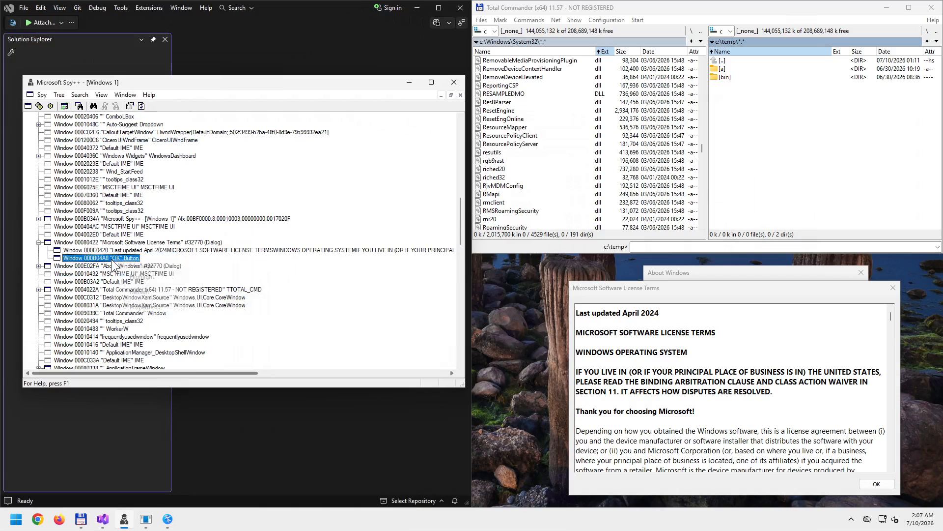
{"action": "left_click", "coordinate": [140, 276]}
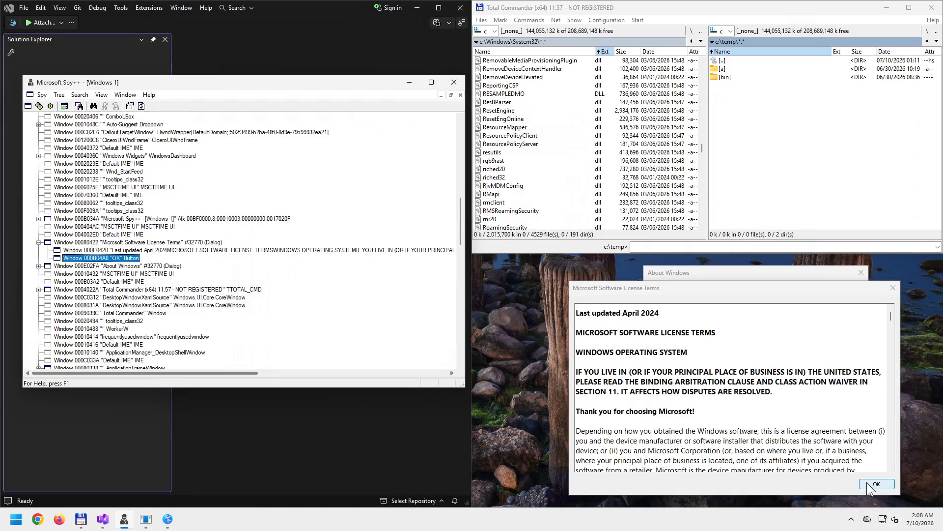
{"action": "right_click", "coordinate": [170, 253]}
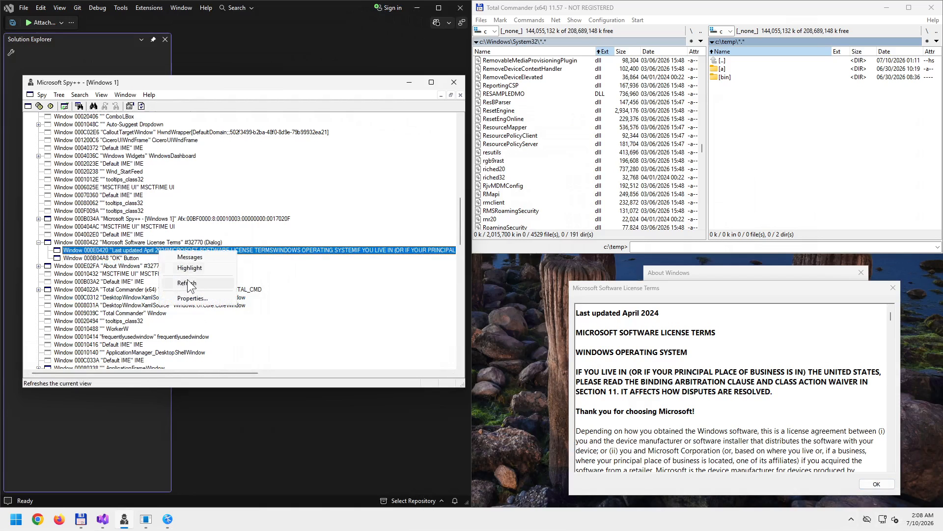
{"action": "left_click", "coordinate": [201, 271]}
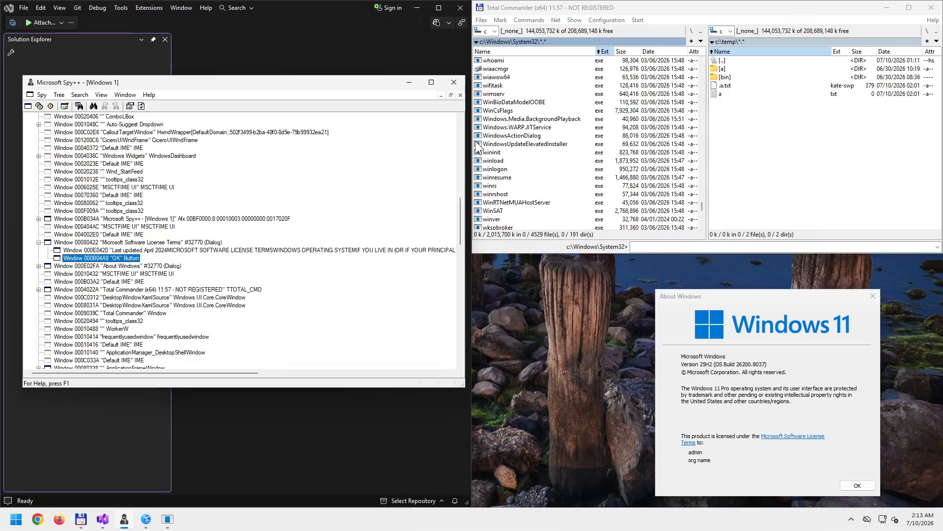
- Restore the Windows 1 pane, open a Processes view, and expand WINVER's thread 00000EC0
{"action": "left_click", "coordinate": [451, 95]}
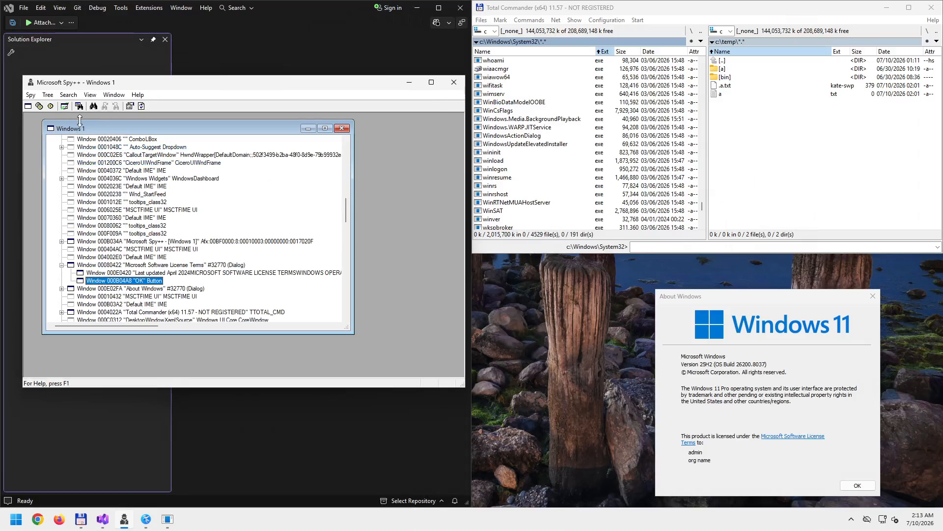
{"action": "left_click", "coordinate": [30, 95]}
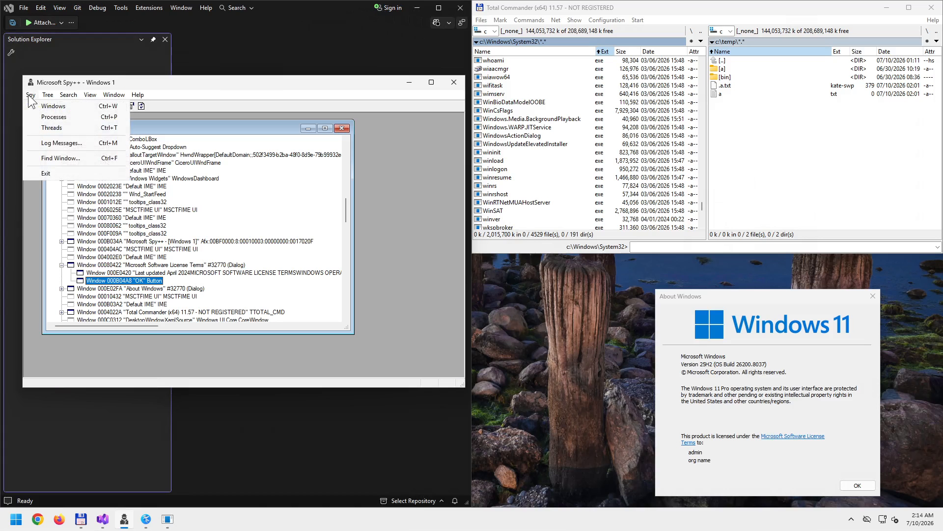
{"action": "left_click", "coordinate": [60, 119]}
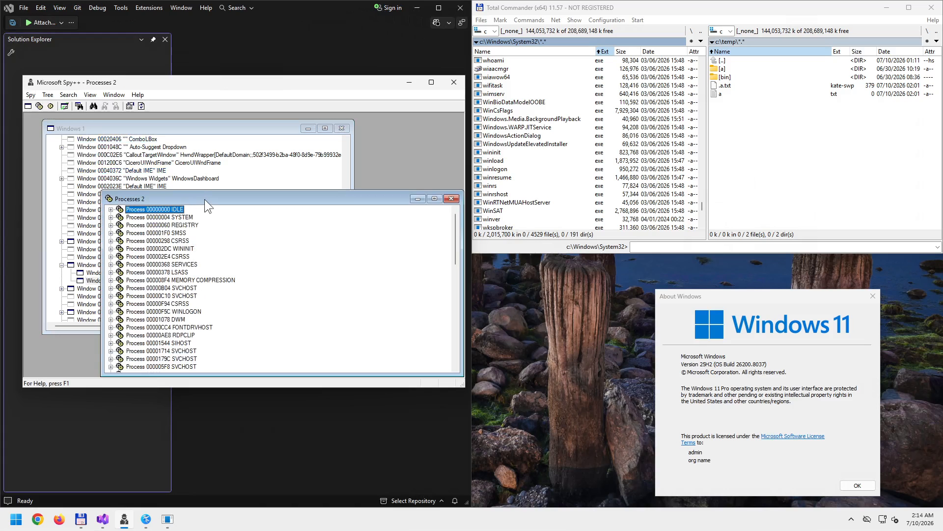
{"action": "left_click_drag", "start_coordinate": [424, 194], "coordinate": [501, 314]}
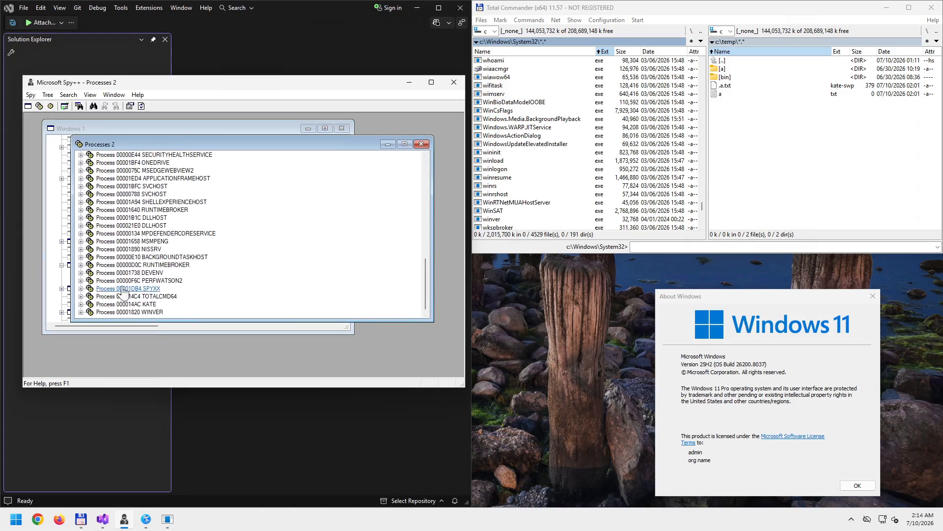
{"action": "left_click", "coordinate": [81, 312]}
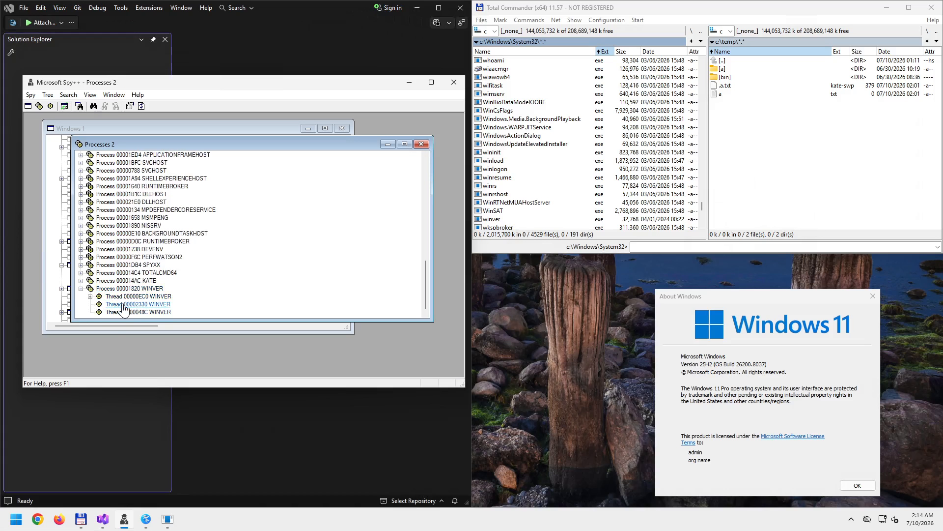
{"action": "left_click", "coordinate": [90, 296]}
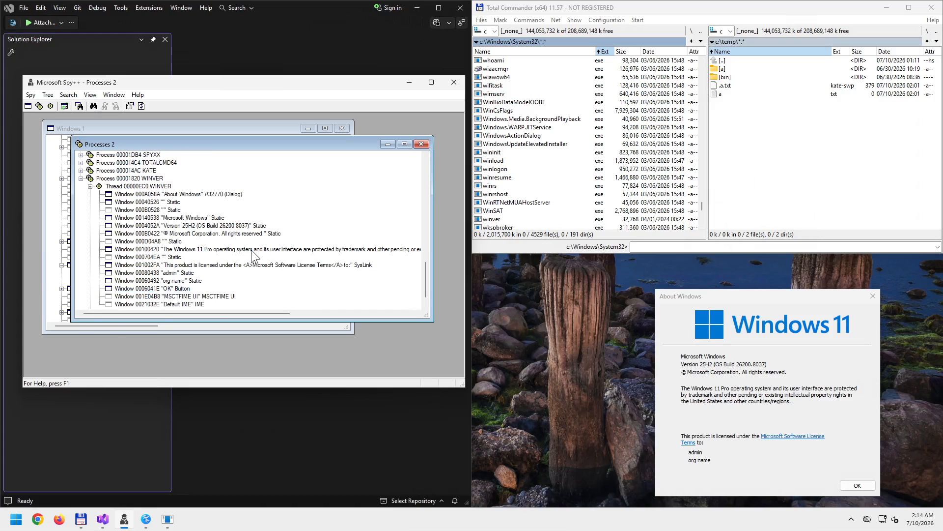
{"action": "scroll", "coordinate": [252, 249], "scroll_direction": "down", "scroll_amount": 1}
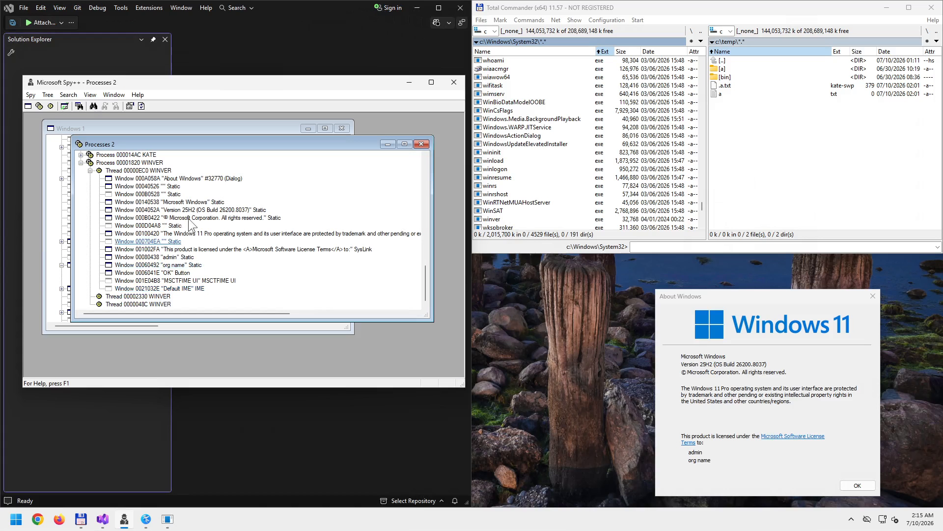
- Flash the About Windows dialog and its first Static window on screen
{"action": "left_click", "coordinate": [185, 179]}
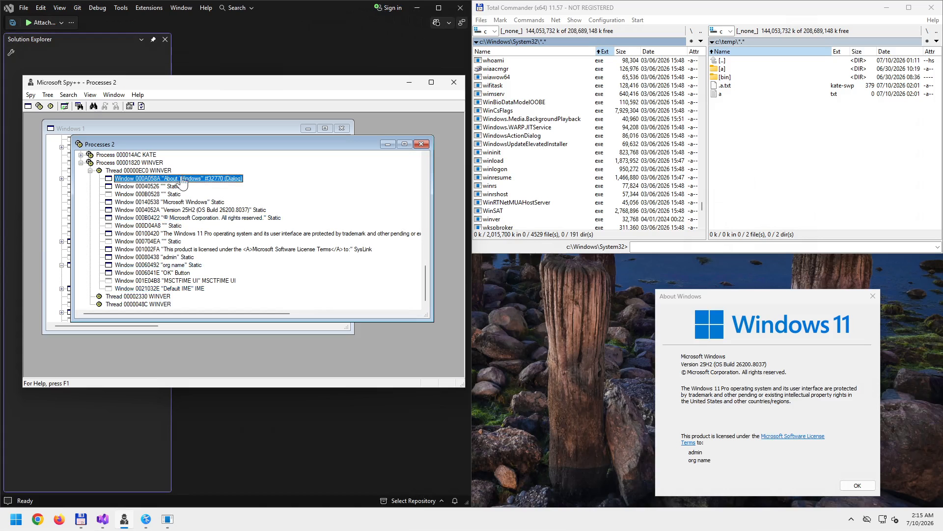
{"action": "left_click", "coordinate": [170, 187]}
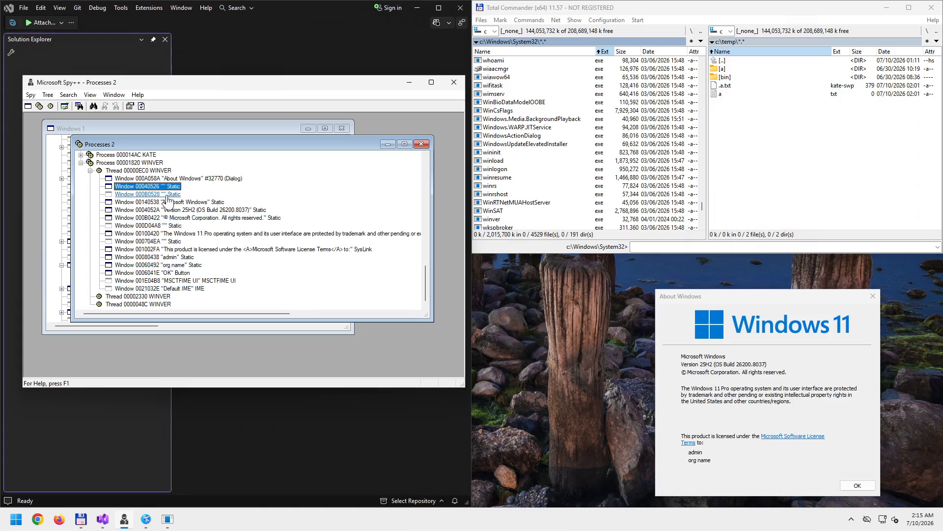
{"action": "right_click", "coordinate": [183, 179]}
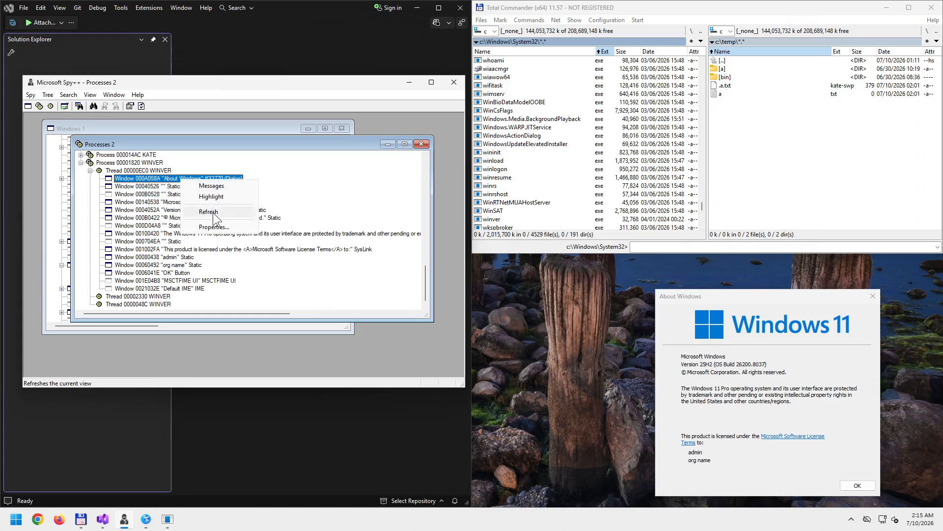
{"action": "left_click", "coordinate": [204, 196]}
{"action": "right_click", "coordinate": [176, 188]}
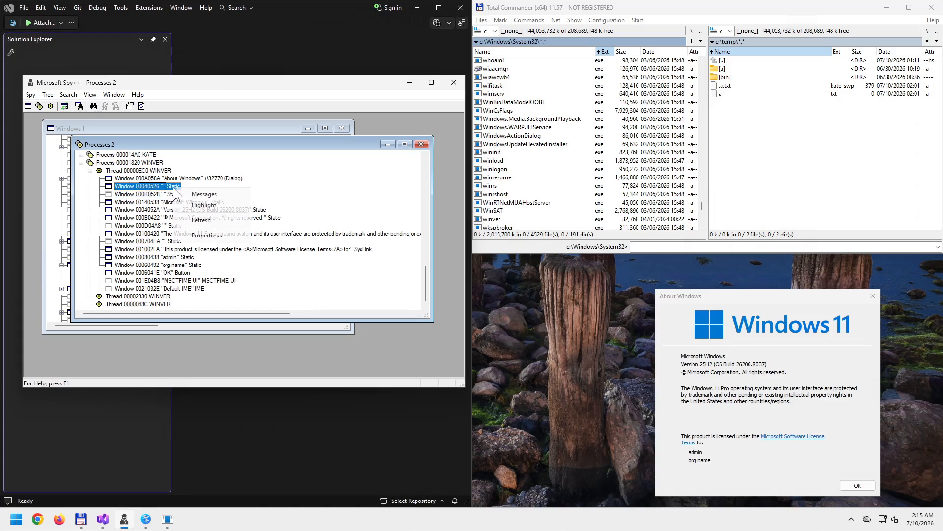
{"action": "left_click", "coordinate": [200, 206]}
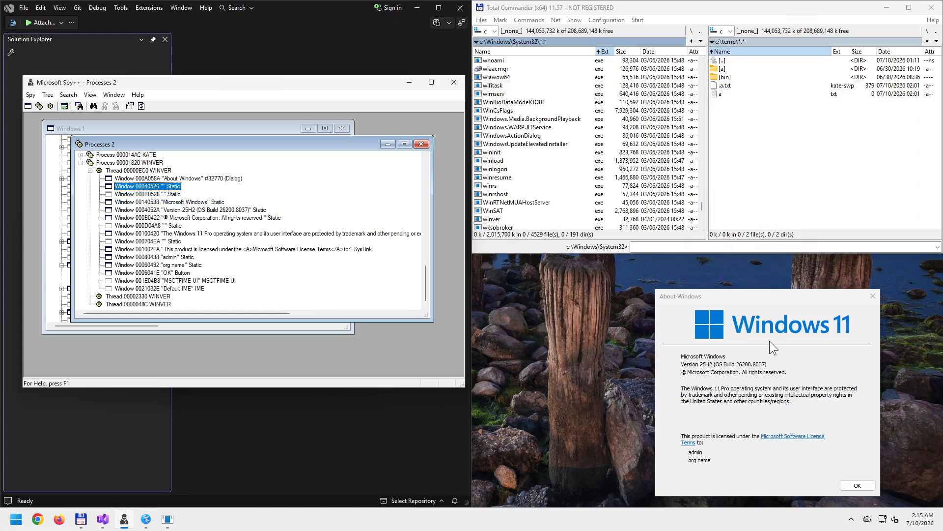
- Check windows 000B0528, 00140538 and 00040526, flashing 00040526's matching control
{"action": "right_click", "coordinate": [172, 194]}
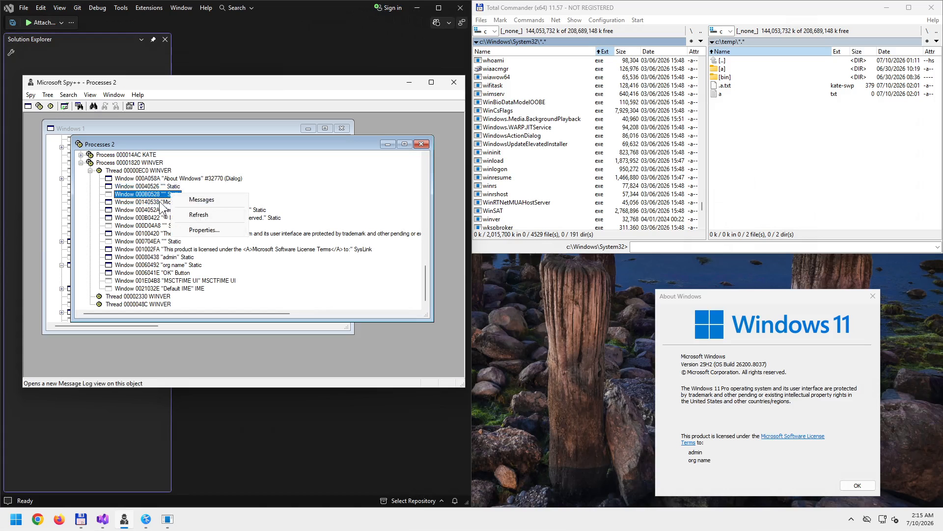
{"action": "right_click", "coordinate": [158, 201]}
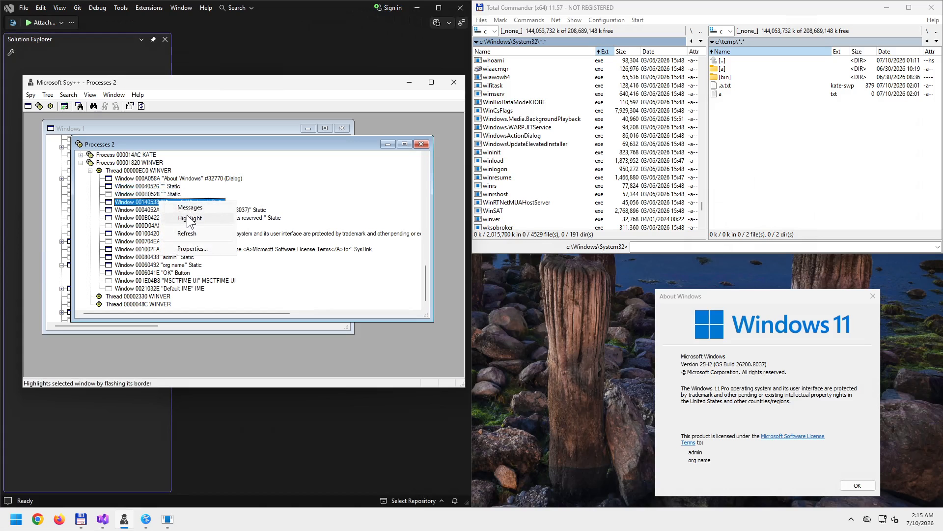
{"action": "left_click", "coordinate": [172, 195]}
{"action": "right_click", "coordinate": [172, 194]}
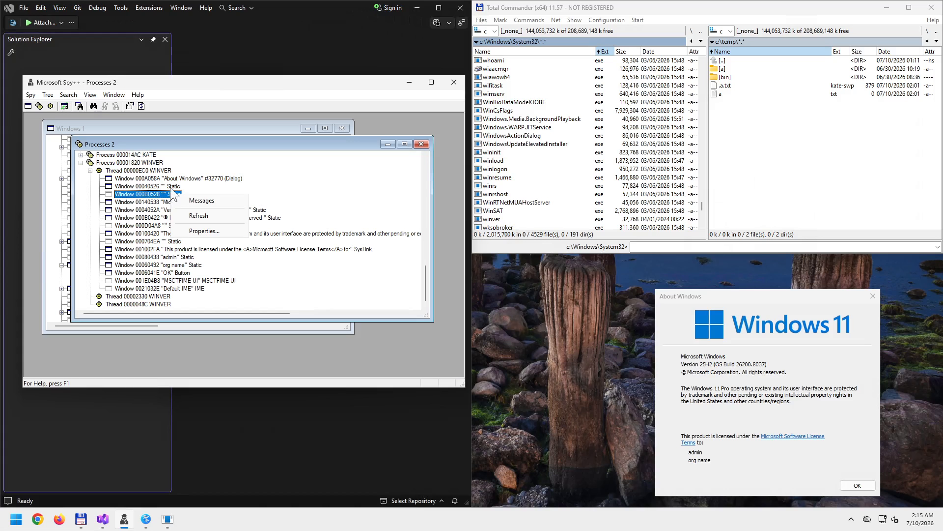
{"action": "right_click", "coordinate": [172, 188]}
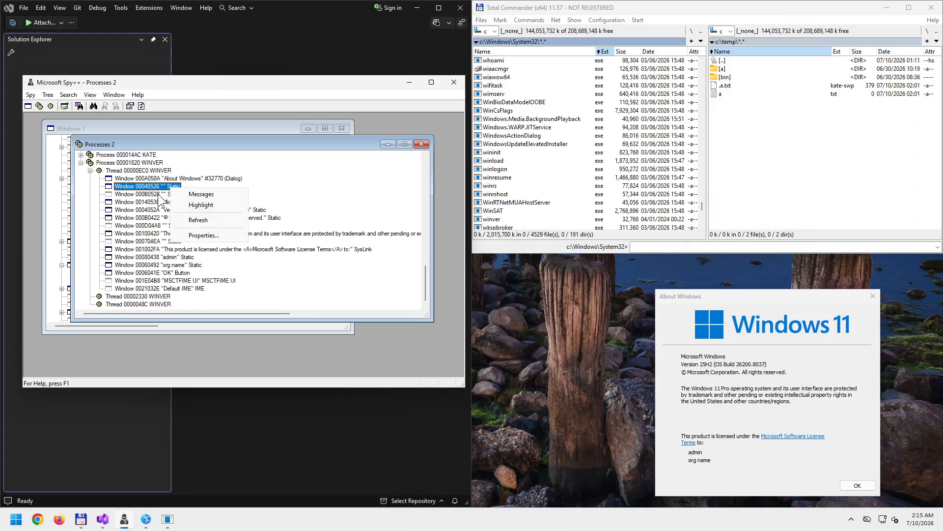
{"action": "right_click", "coordinate": [159, 195]}
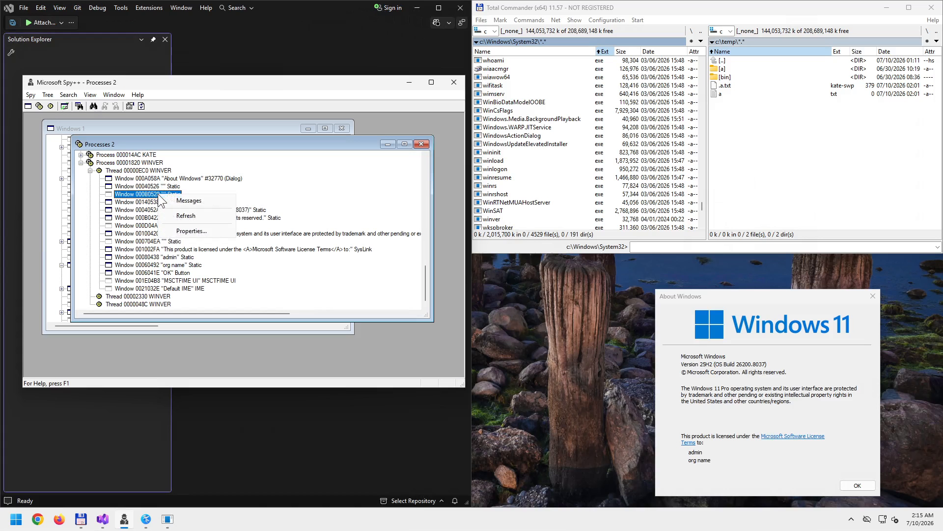
{"action": "right_click", "coordinate": [175, 187]}
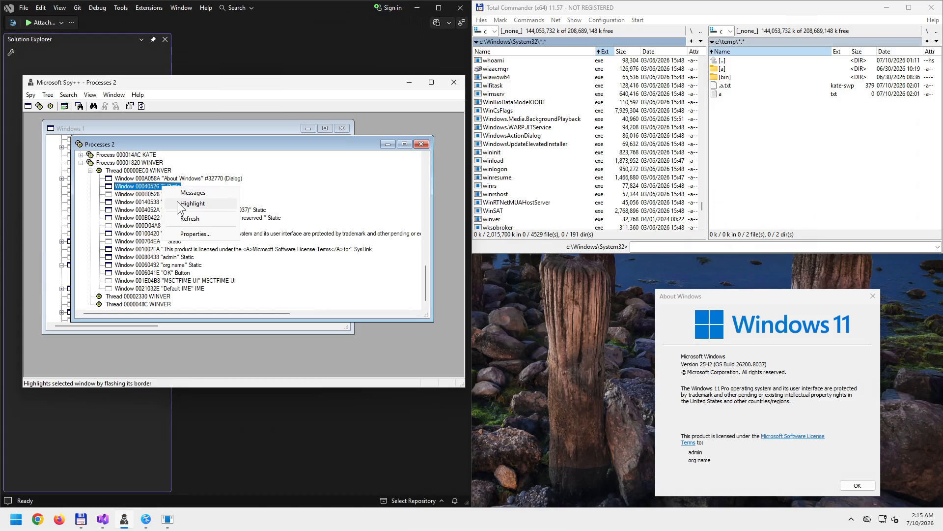
{"action": "left_click", "coordinate": [177, 203]}
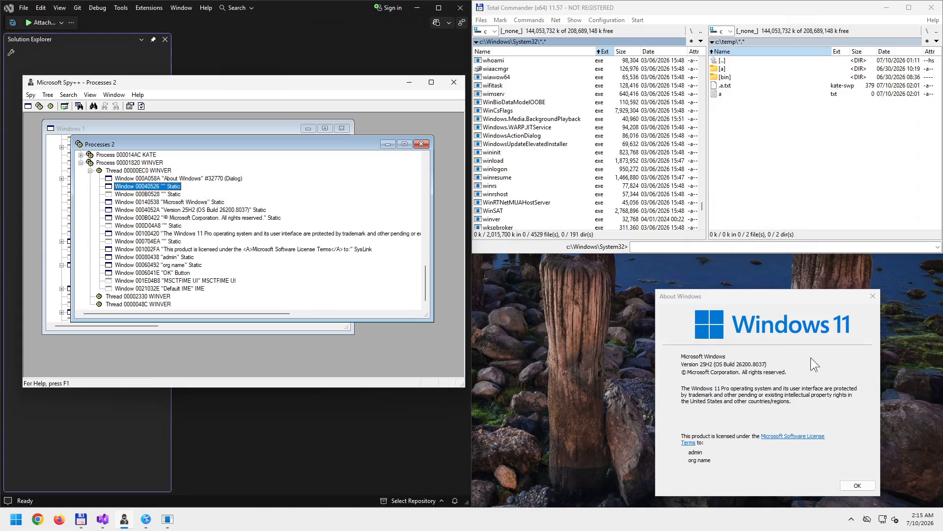
{"action": "right_click", "coordinate": [175, 194]}
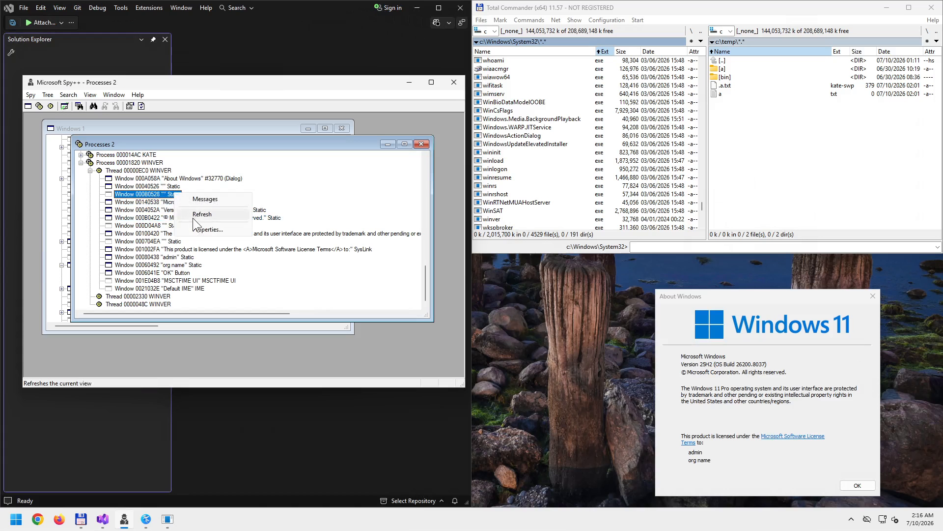
{"action": "left_click", "coordinate": [160, 195]}
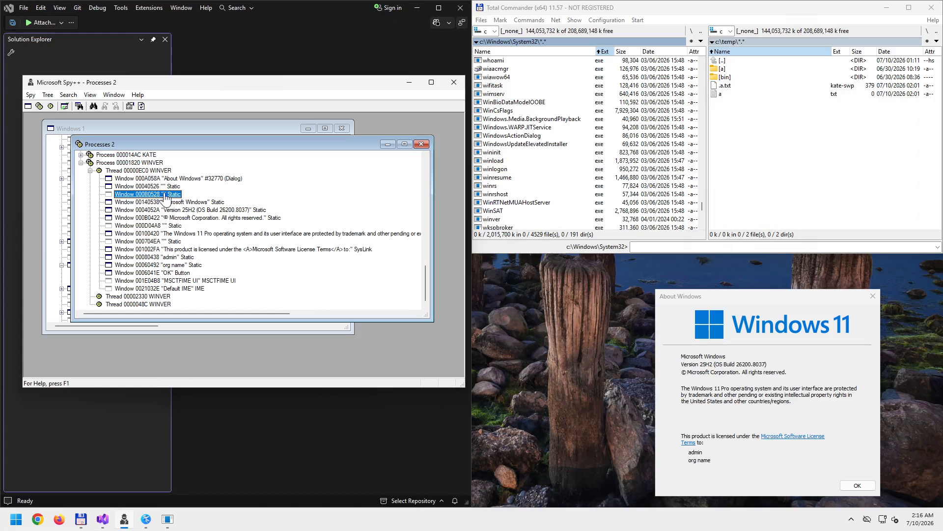
- Flash the Microsoft Windows, Version and copyright lines in About Windows
{"action": "right_click", "coordinate": [176, 203]}
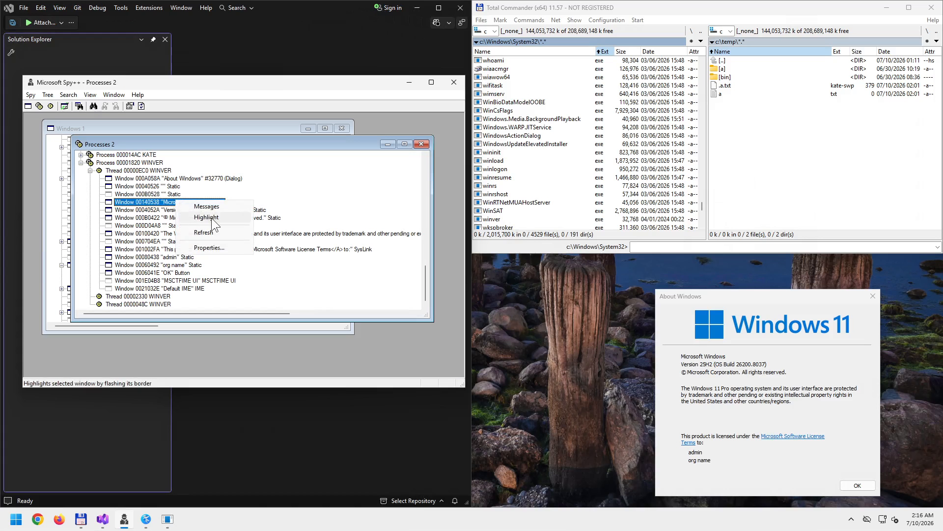
{"action": "left_click", "coordinate": [211, 218]}
{"action": "right_click", "coordinate": [194, 210]}
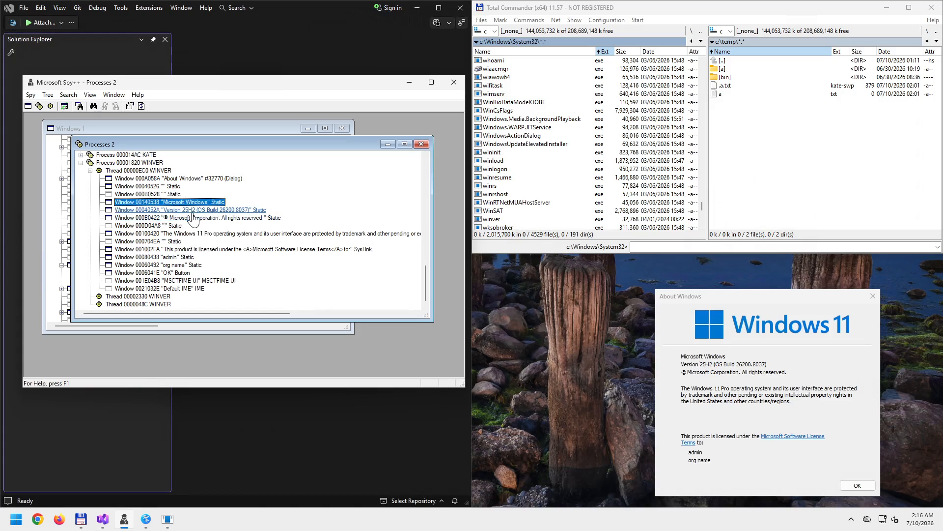
{"action": "left_click", "coordinate": [216, 226]}
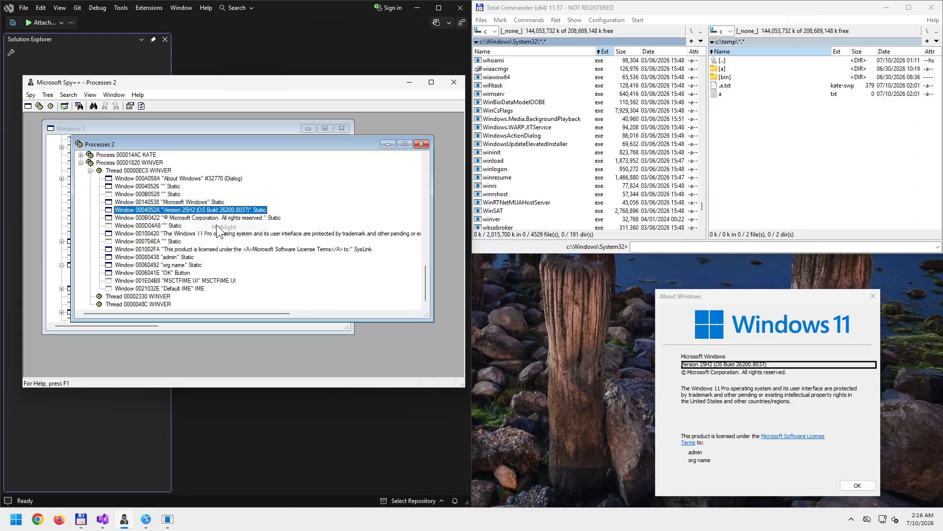
{"action": "right_click", "coordinate": [198, 219]}
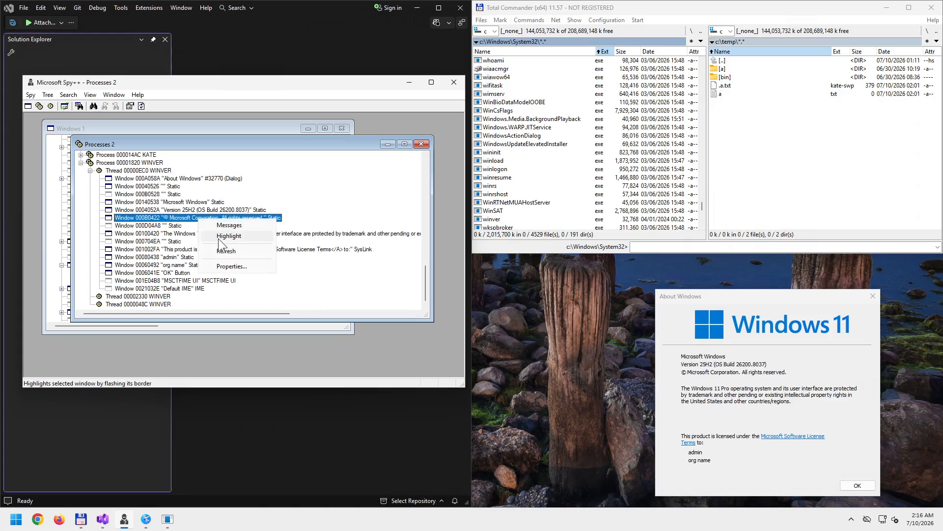
{"action": "left_click", "coordinate": [221, 238]}
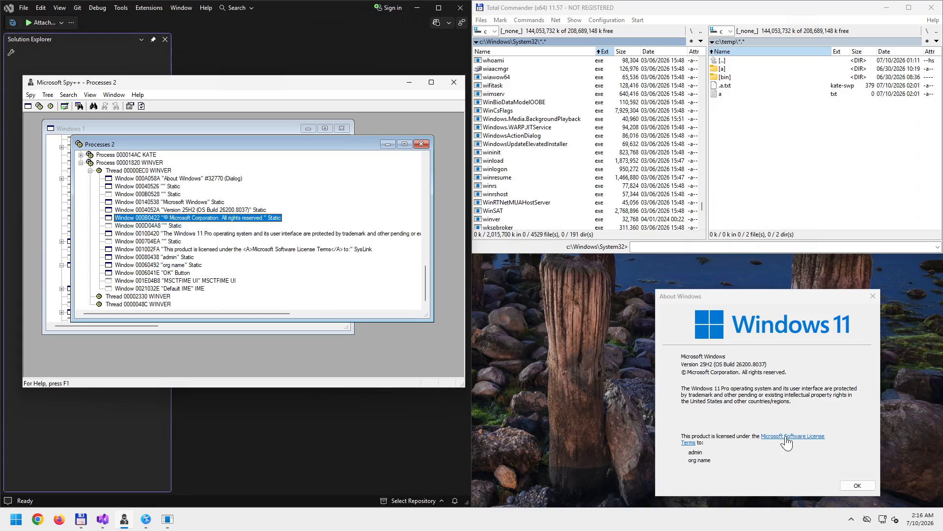
- Move About Windows up and left, then open and close the license terms from its link
{"action": "left_click_drag", "start_coordinate": [741, 293], "coordinate": [671, 261]}
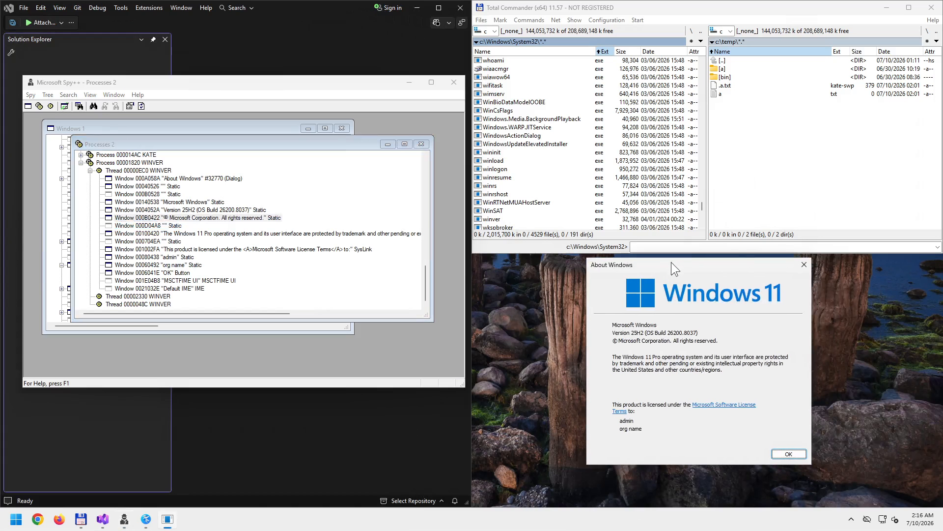
{"action": "key", "text": "Tab"}
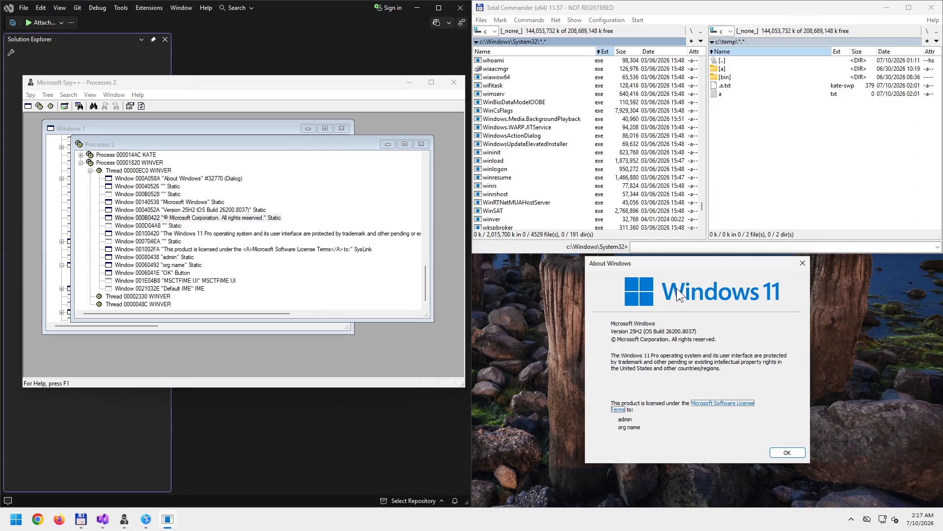
{"action": "key", "text": "Tab"}
{"action": "key", "text": "Tab"}
{"action": "key", "text": "Tab"}
{"action": "key", "text": "Tab"}
{"action": "key", "text": "Tab"}
{"action": "key", "text": "Tab"}
{"action": "key", "text": "Return"}
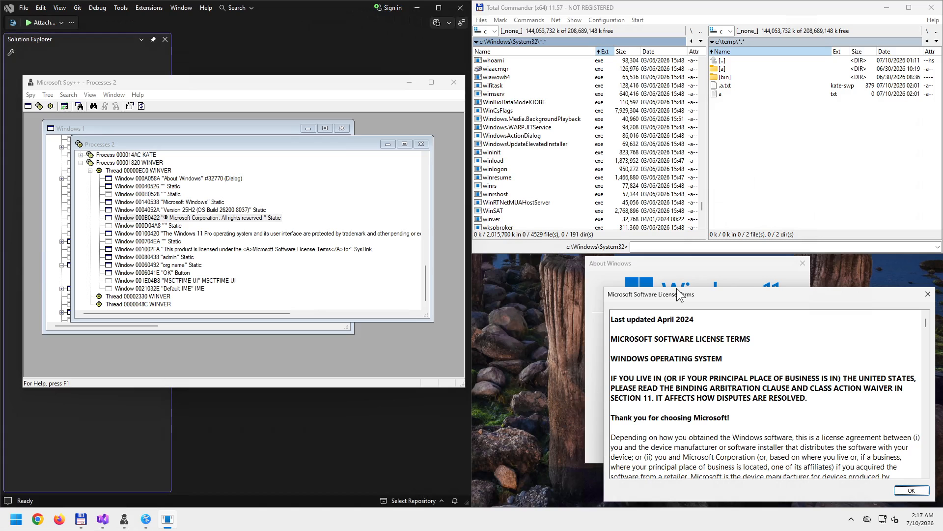
{"action": "key", "text": "Escape"}
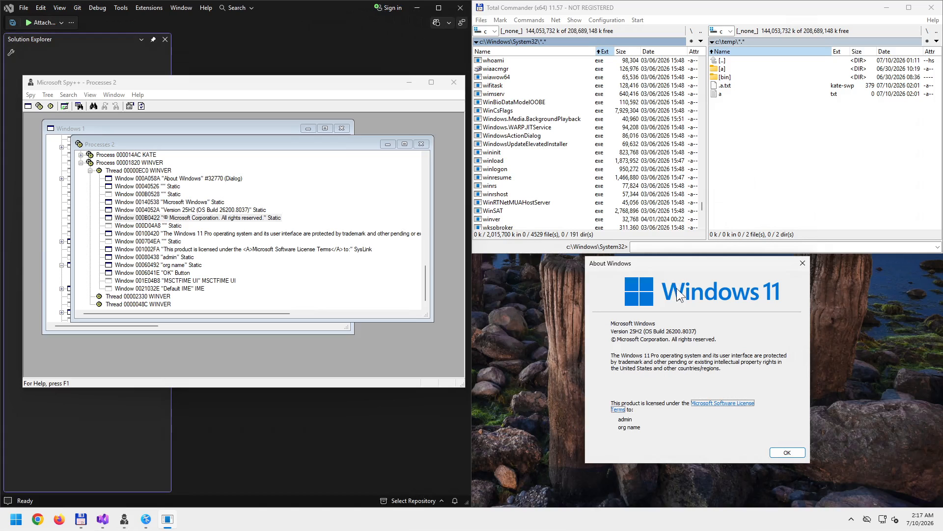
- Reopen and close the Microsoft Software License Terms window several more times
{"action": "key", "text": "Return"}
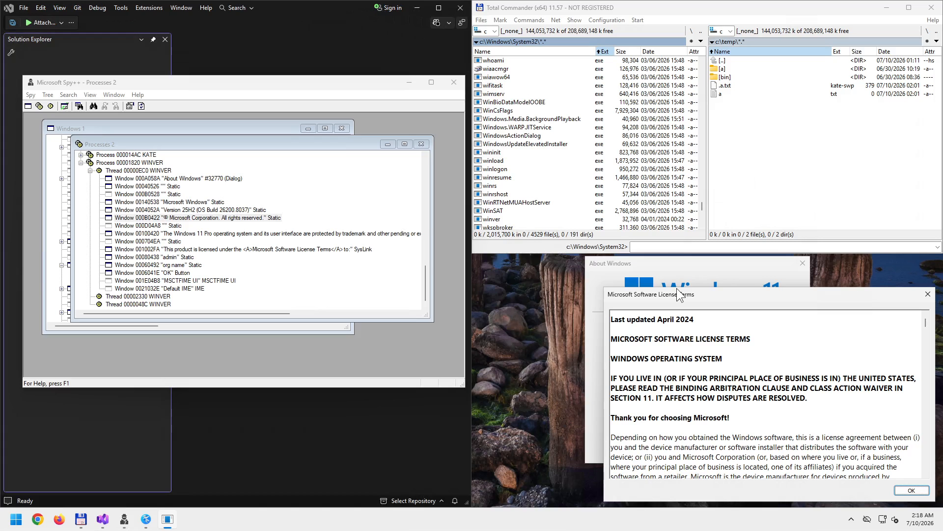
{"action": "key", "text": "Escape"}
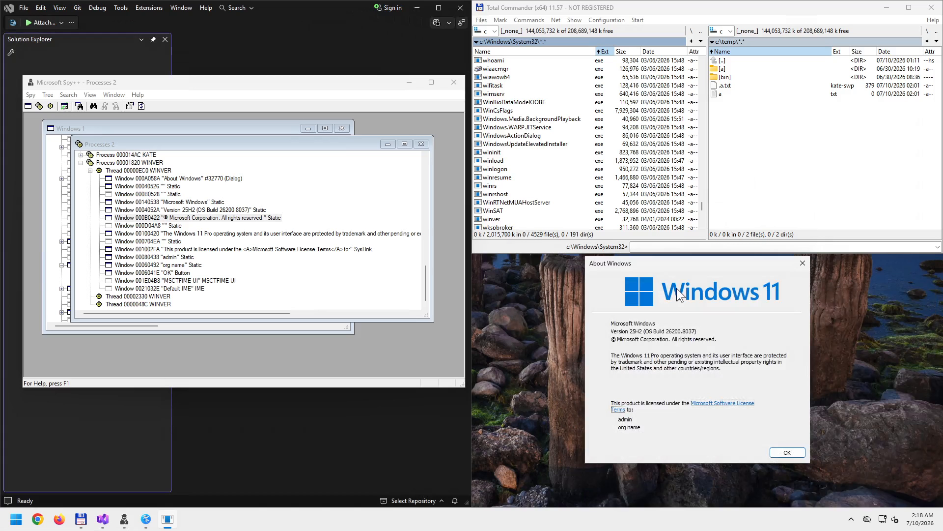
{"action": "key", "text": "Return"}
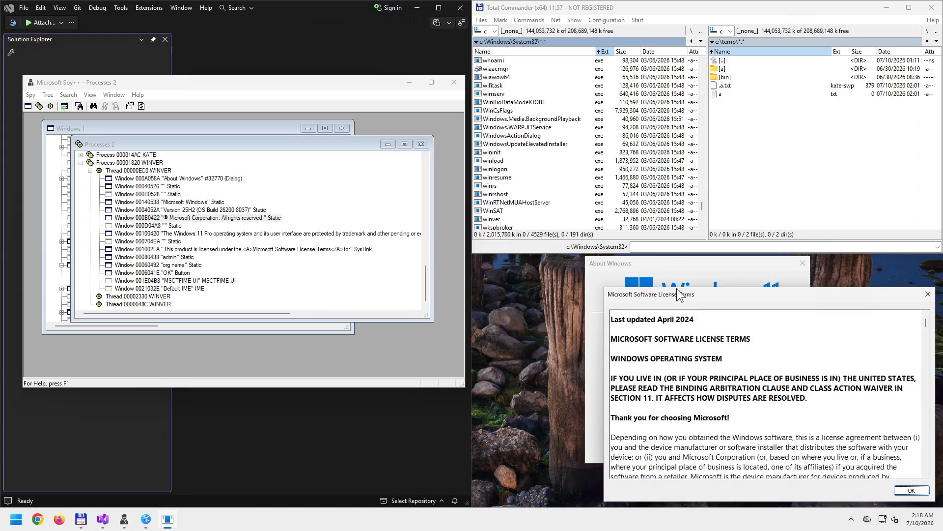
{"action": "key", "text": "Escape"}
{"action": "key", "text": "Return"}
{"action": "right_click", "coordinate": [659, 292]}
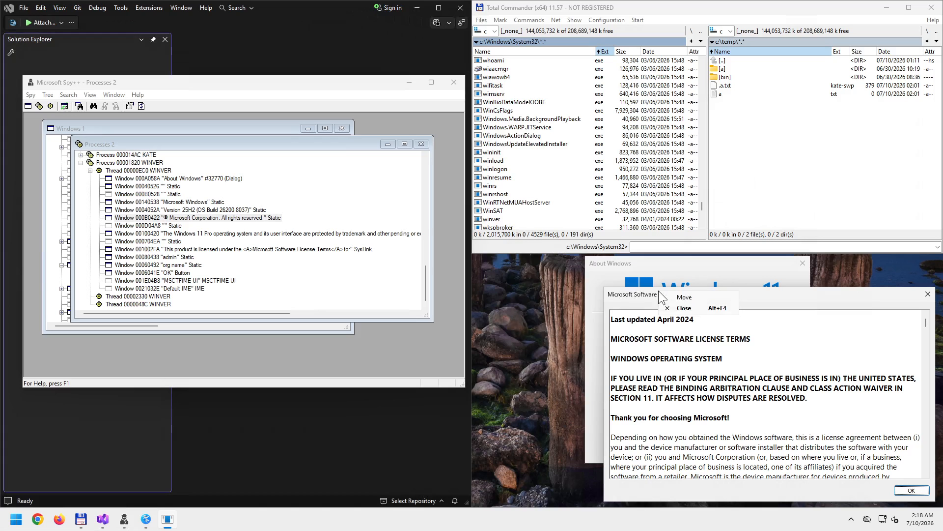
{"action": "left_click", "coordinate": [647, 293]}
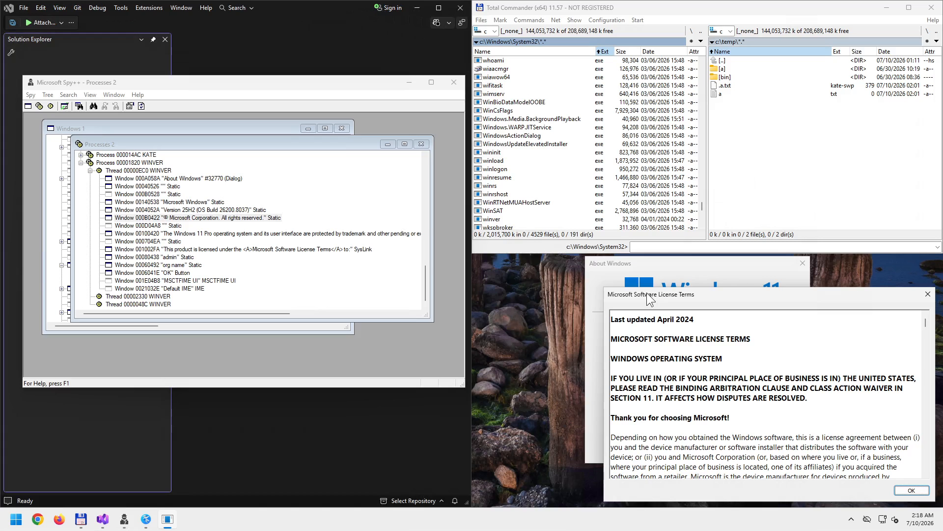
{"action": "key", "text": "Escape"}
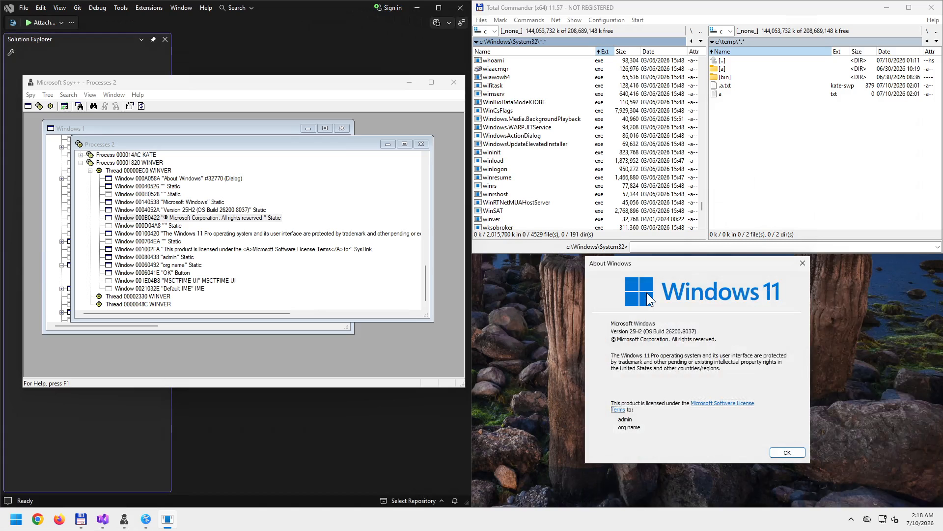
- Move focus off the license link and flash the trademark paragraph in About Windows
{"action": "key", "text": "Tab"}
{"action": "right_click", "coordinate": [167, 225]}
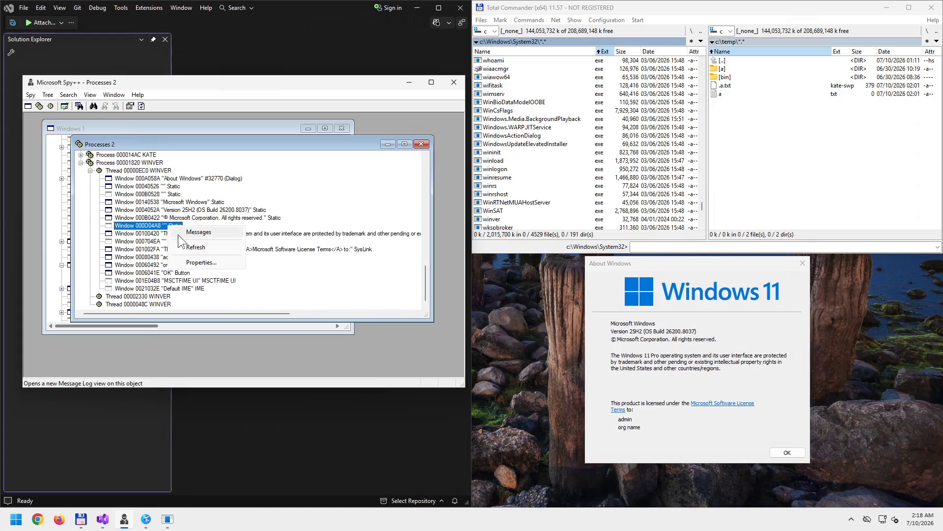
{"action": "right_click", "coordinate": [161, 234]}
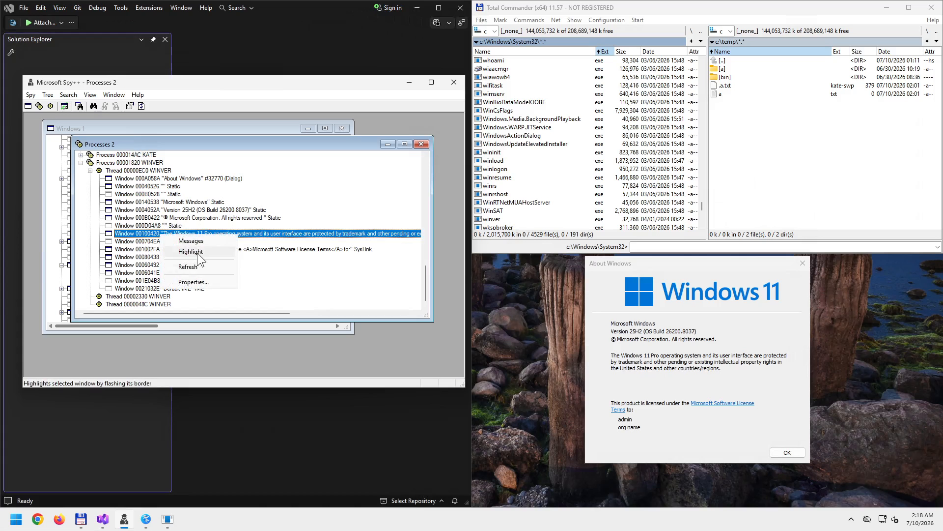
{"action": "left_click", "coordinate": [197, 252]}
- Select Static window 000704EA and the SysLink row, bringing up 000704EA's actions
{"action": "left_click", "coordinate": [167, 242]}
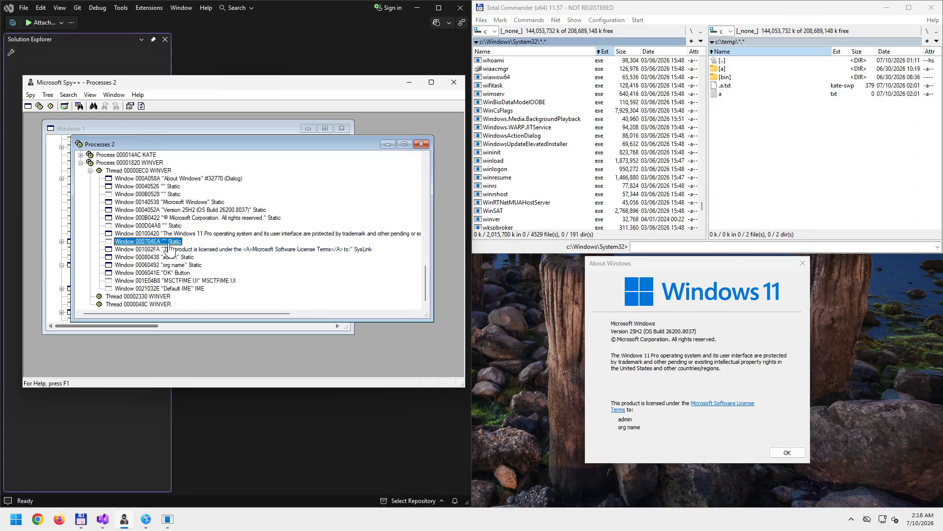
{"action": "right_click", "coordinate": [168, 244]}
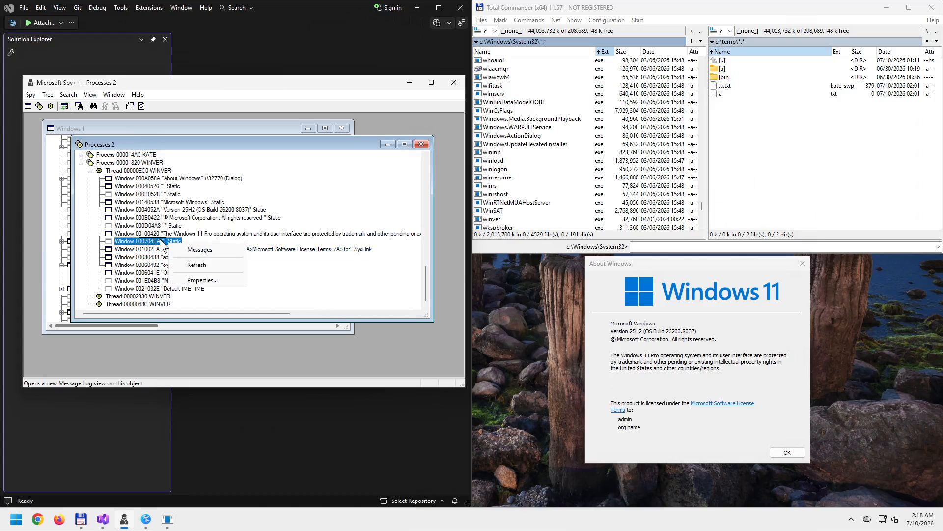
{"action": "left_click", "coordinate": [159, 242]}
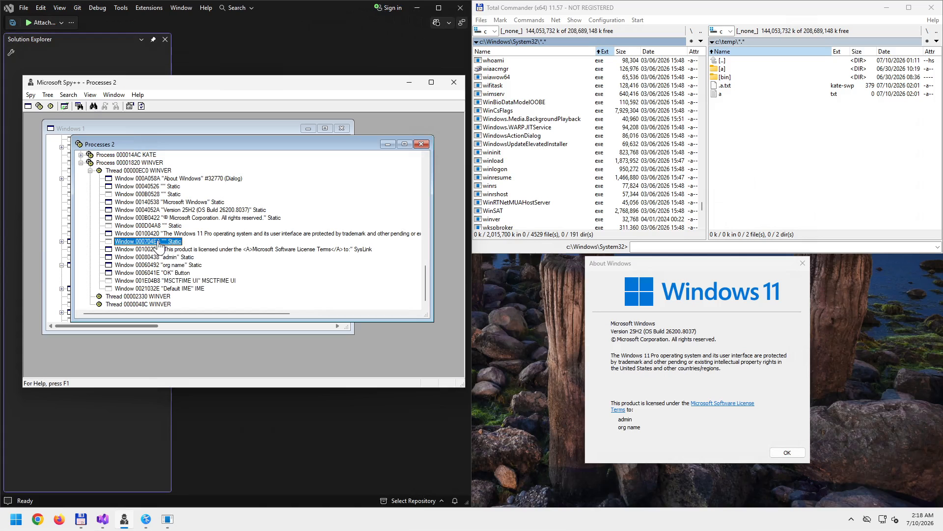
{"action": "right_click", "coordinate": [160, 242]}
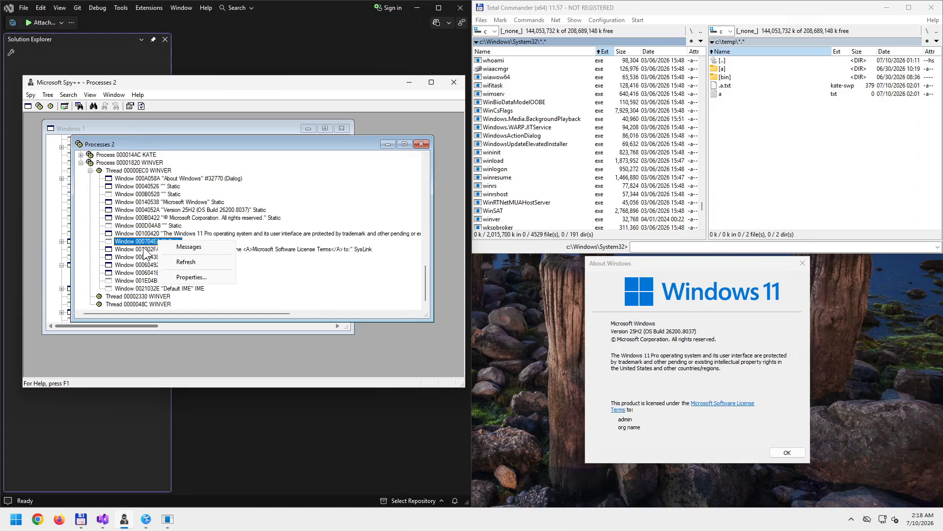
{"action": "left_click", "coordinate": [143, 248]}
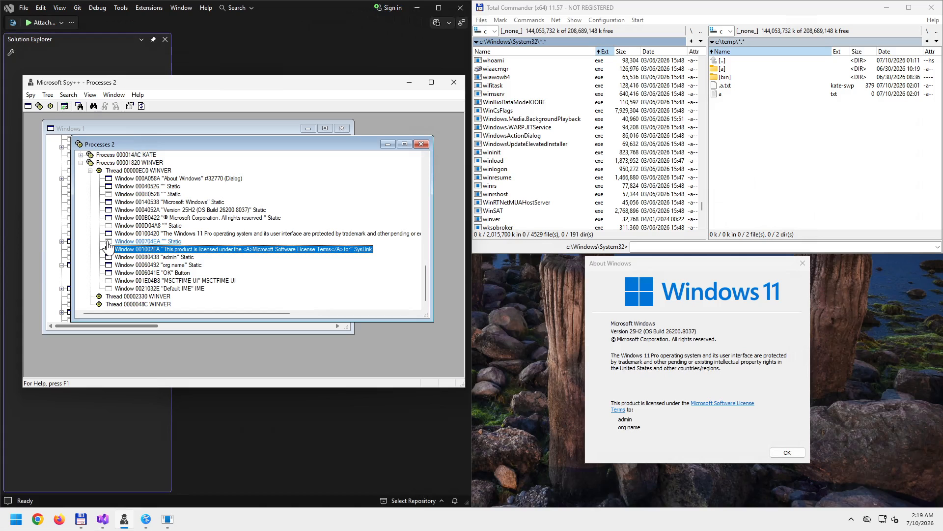
{"action": "right_click", "coordinate": [108, 245]}
- Open window 000704EA's properties, review Styles, Windows, Class and Process, then close it
{"action": "left_click", "coordinate": [150, 279]}
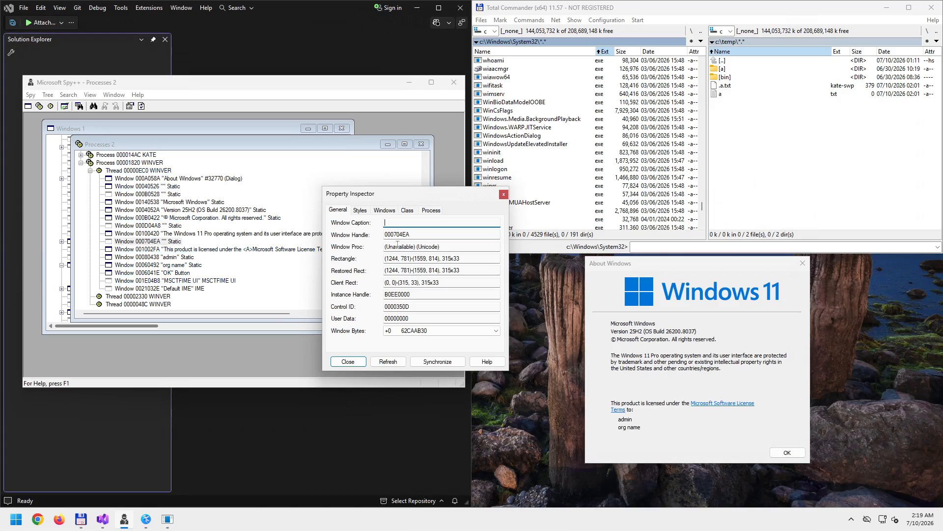
{"action": "left_click", "coordinate": [360, 210]}
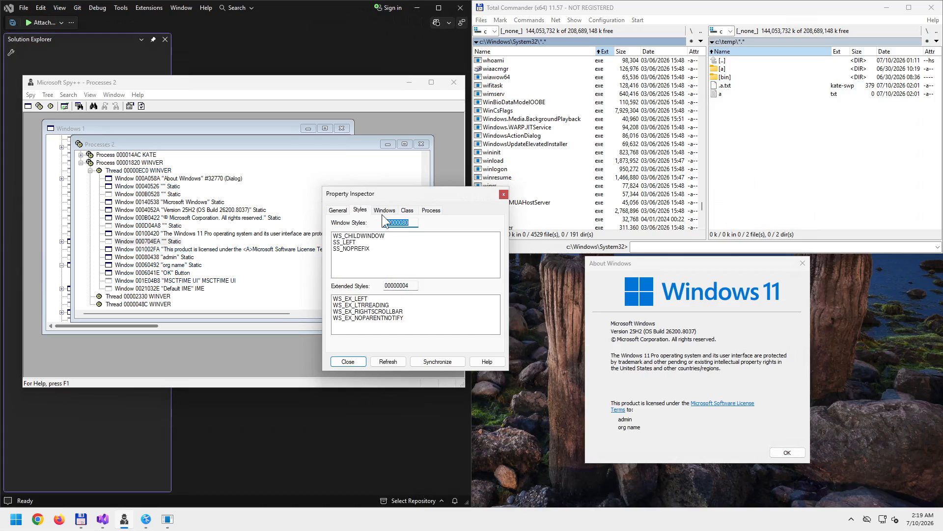
{"action": "left_click", "coordinate": [385, 212]}
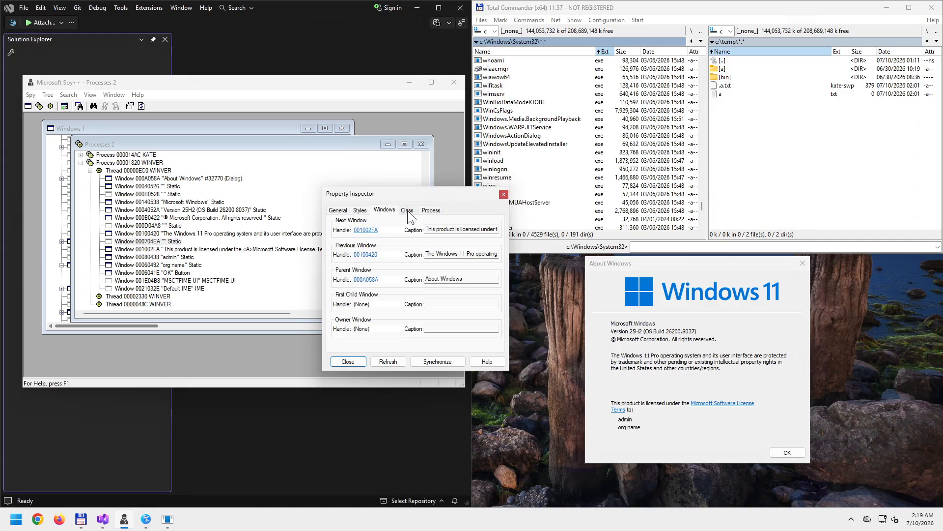
{"action": "left_click", "coordinate": [408, 210]}
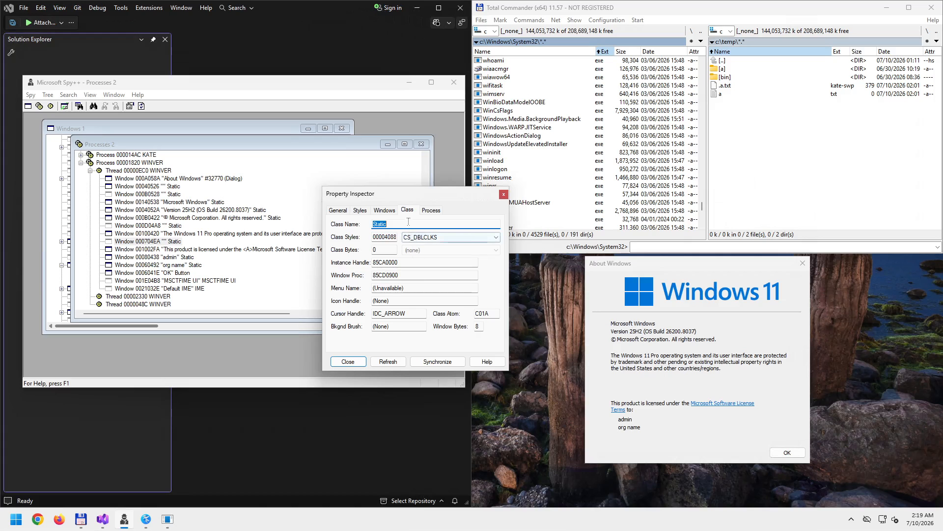
{"action": "left_click", "coordinate": [431, 211]}
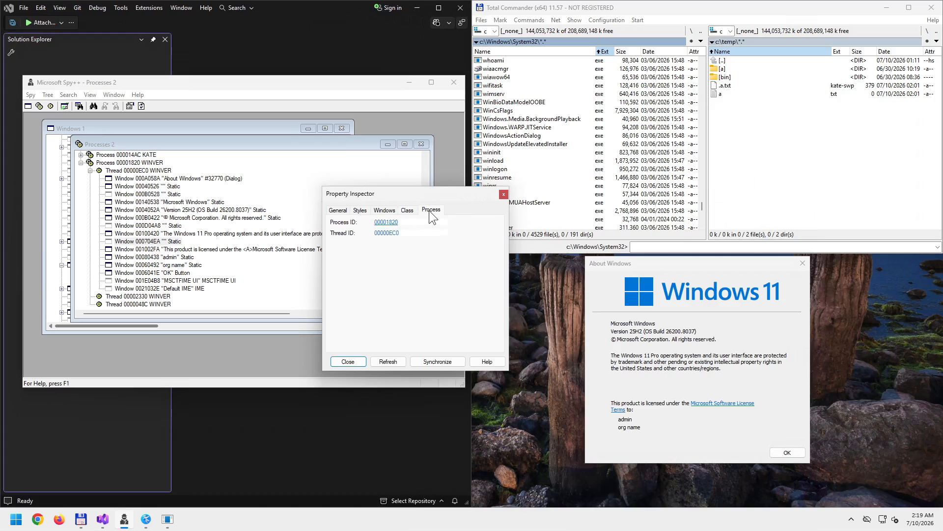
{"action": "left_click", "coordinate": [505, 195]}
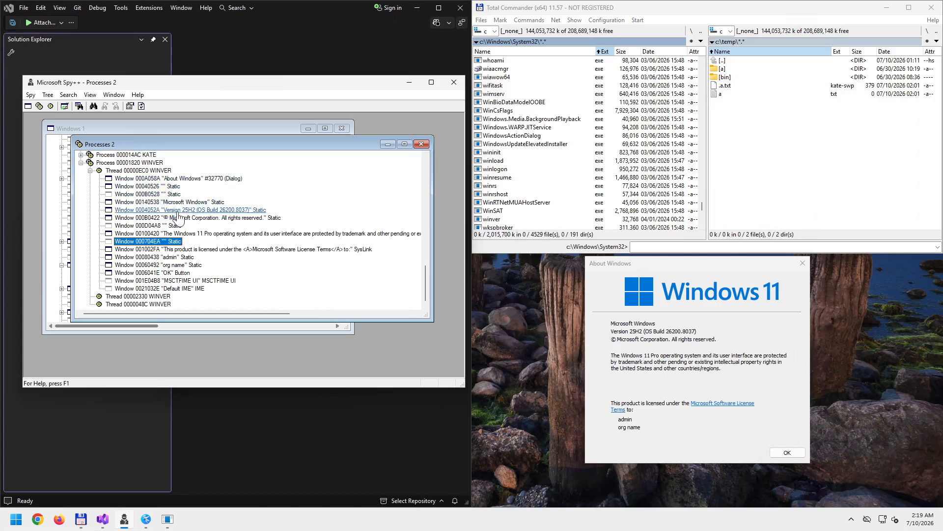
- Select SysLink window 001002FA and flash its border in About Windows
{"action": "left_click", "coordinate": [177, 250]}
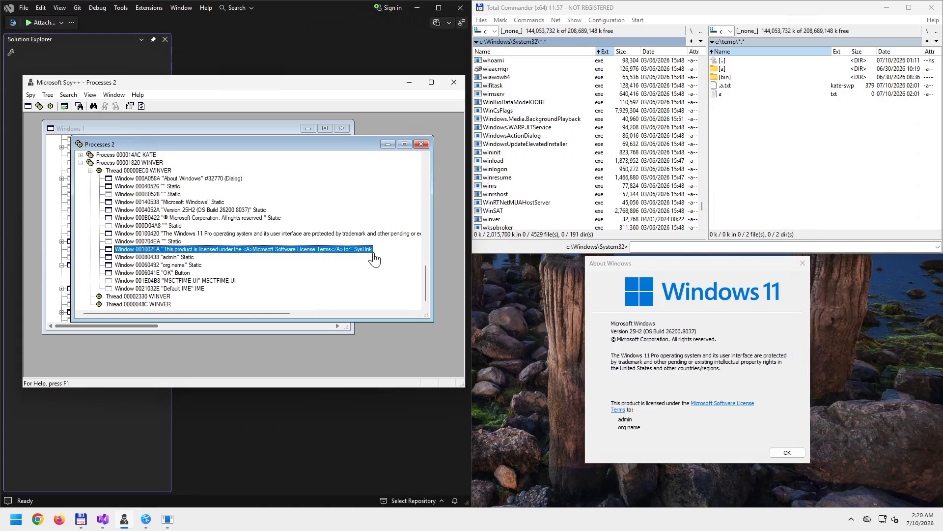
{"action": "right_click", "coordinate": [175, 249]}
{"action": "left_click", "coordinate": [211, 264]}
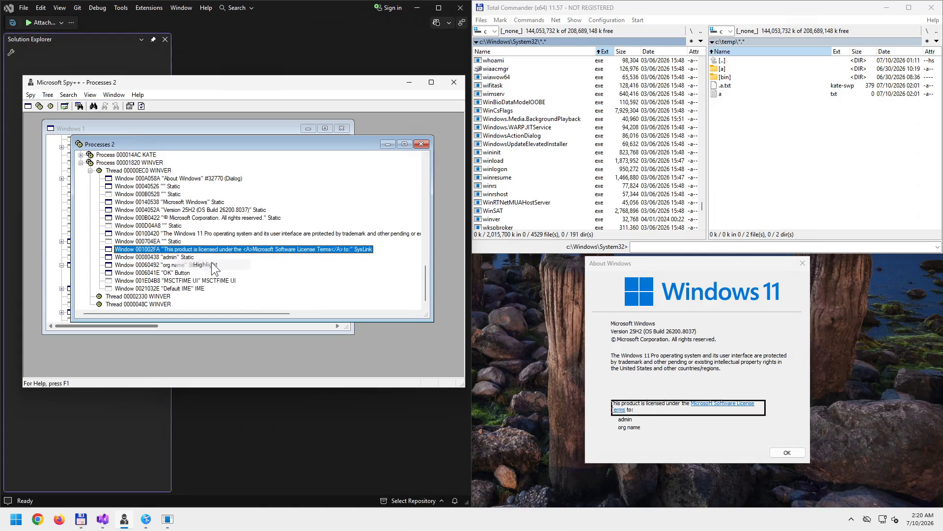
- Open the SysLink's properties, move the panel left, and review Styles, Windows, Class and Process
{"action": "right_click", "coordinate": [173, 249]}
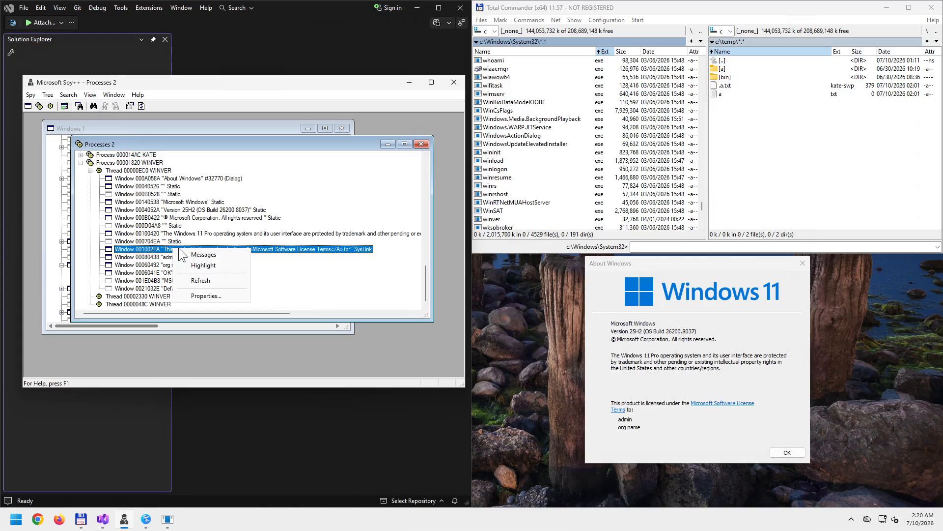
{"action": "left_click", "coordinate": [205, 294]}
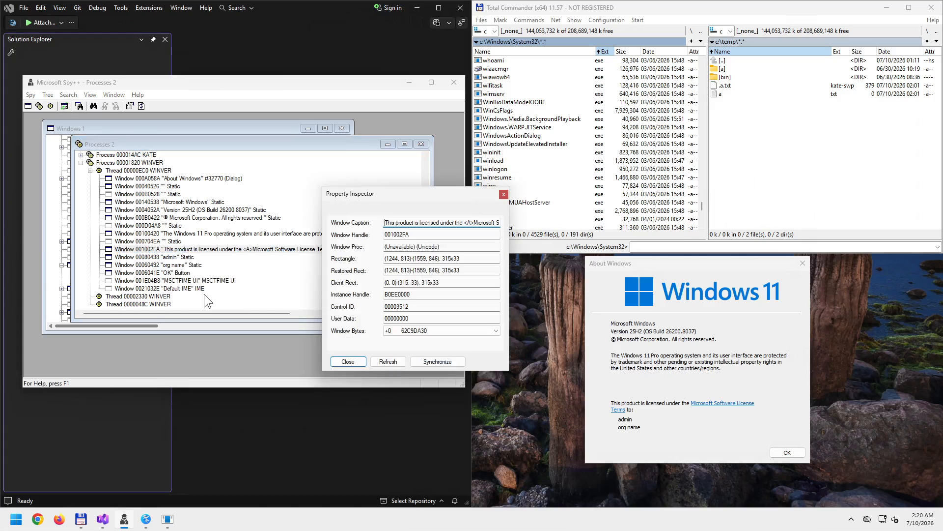
{"action": "left_click_drag", "start_coordinate": [415, 192], "coordinate": [260, 193]}
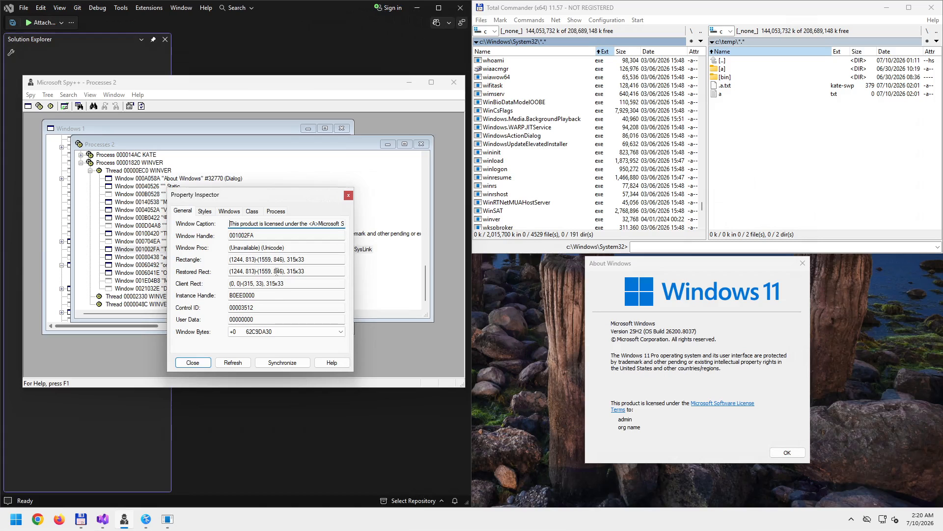
{"action": "left_click", "coordinate": [205, 212]}
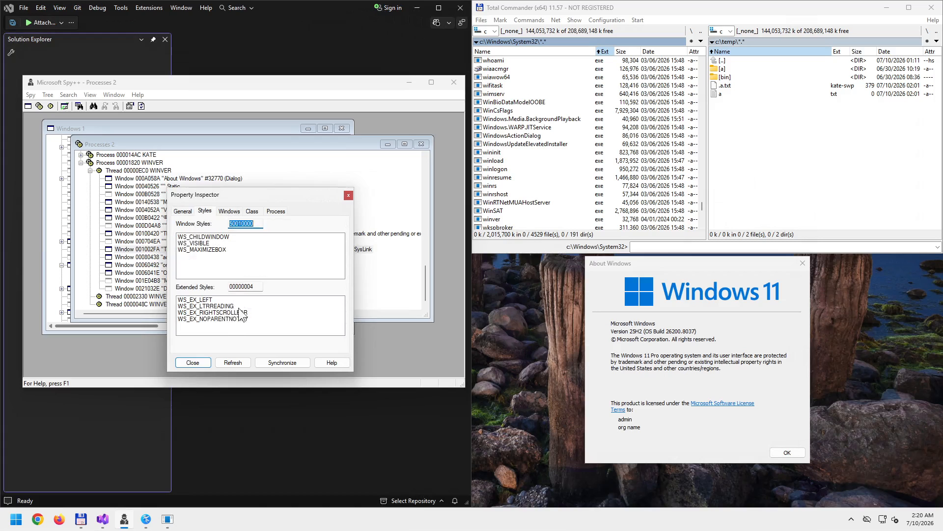
{"action": "left_click", "coordinate": [234, 211]}
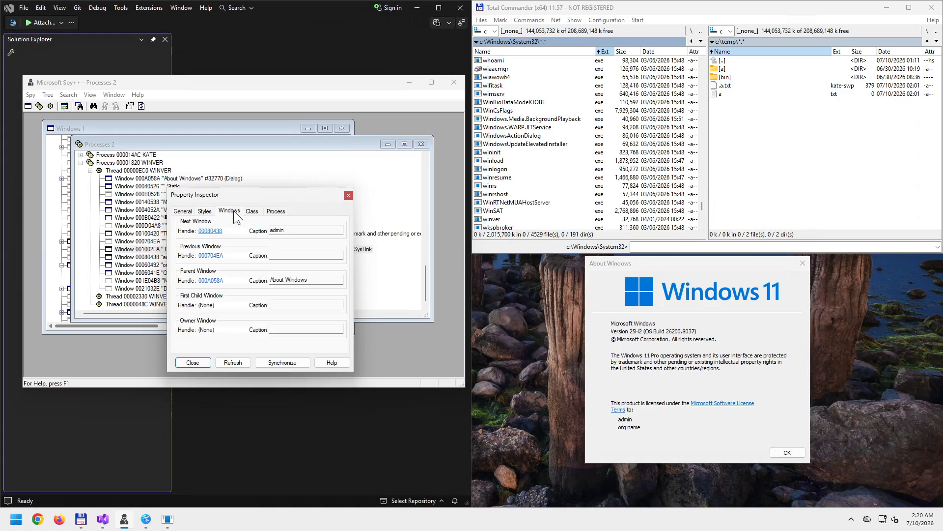
{"action": "left_click", "coordinate": [252, 211]}
{"action": "left_click", "coordinate": [276, 212]}
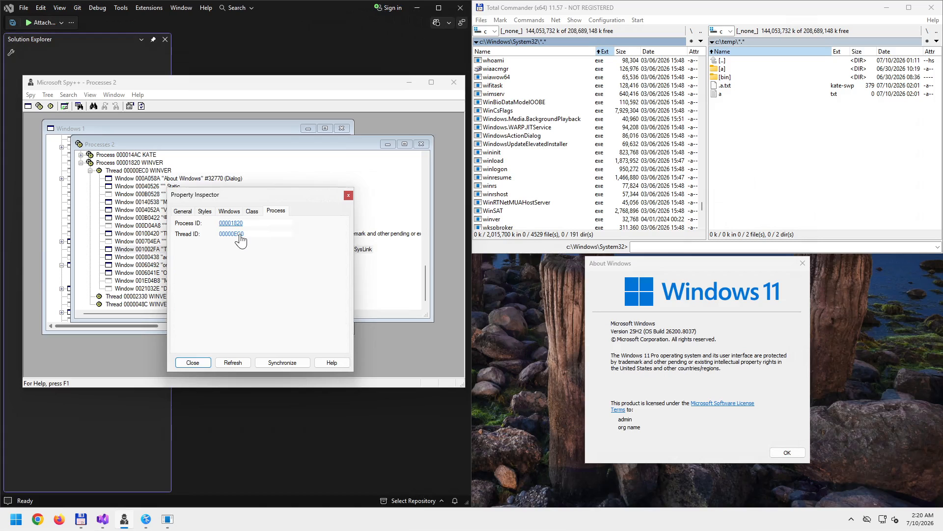
{"action": "left_click", "coordinate": [348, 195]}
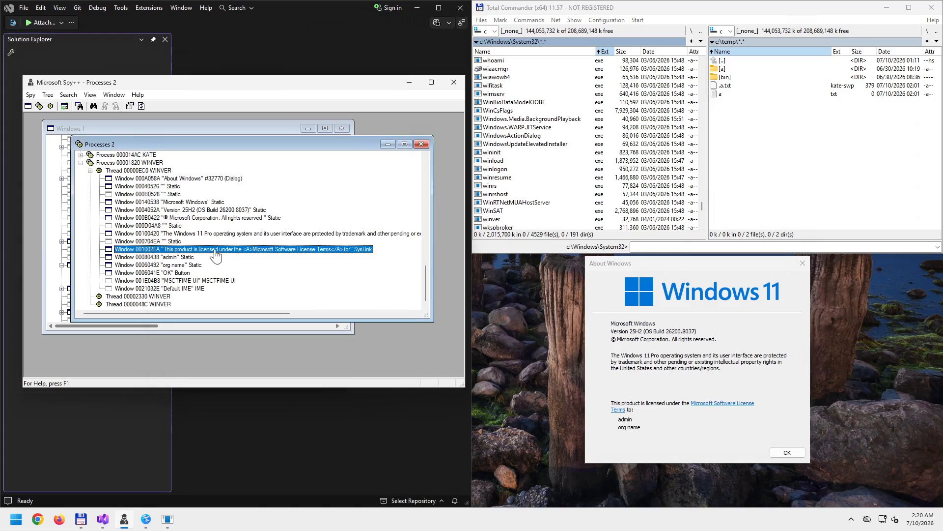
{"action": "right_click", "coordinate": [220, 249]}
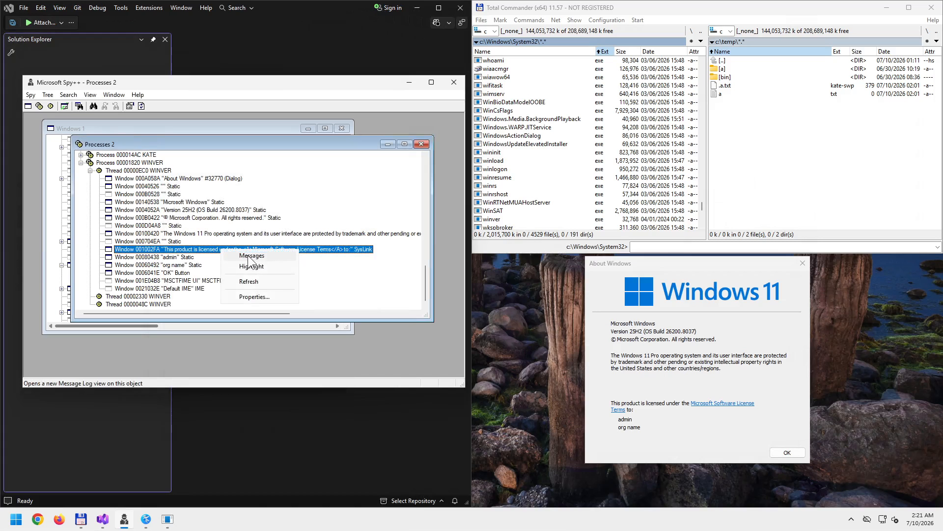
{"action": "left_click", "coordinate": [248, 254]}
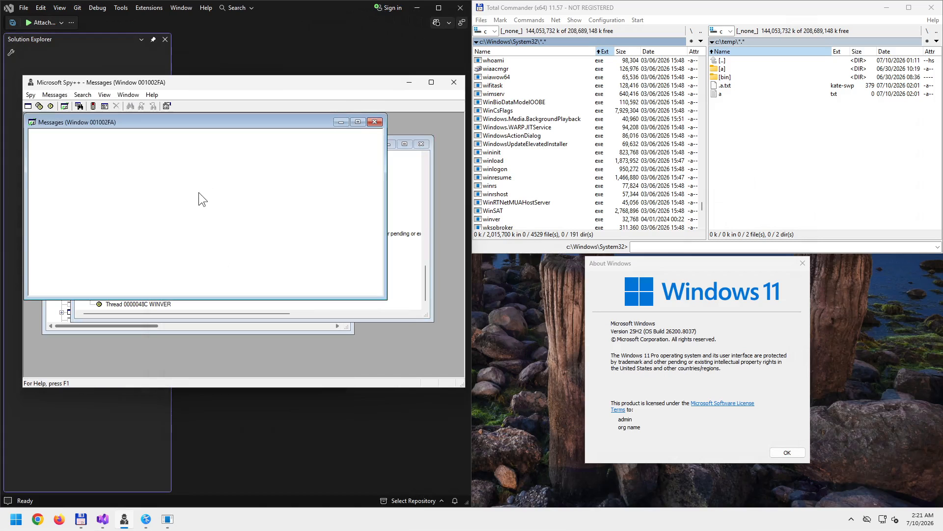
{"action": "left_click", "coordinate": [719, 403]}
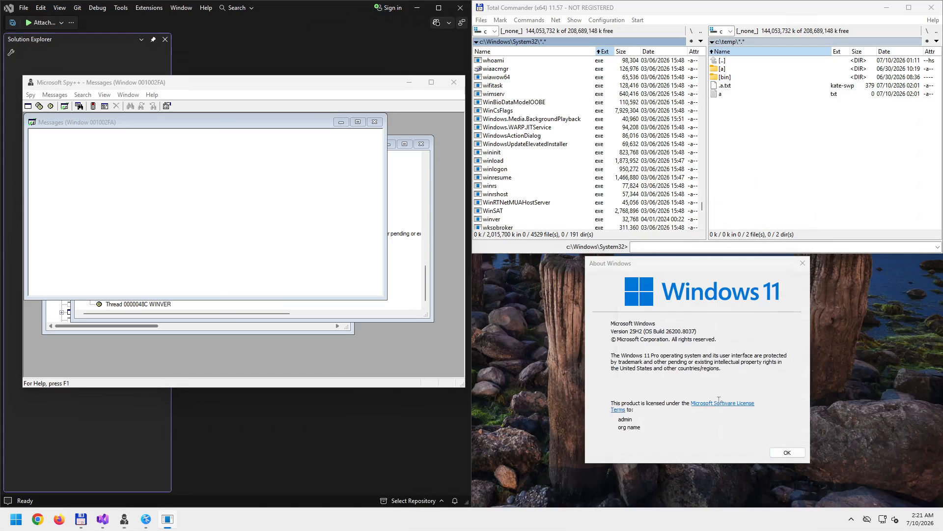
{"action": "left_click", "coordinate": [927, 294]}
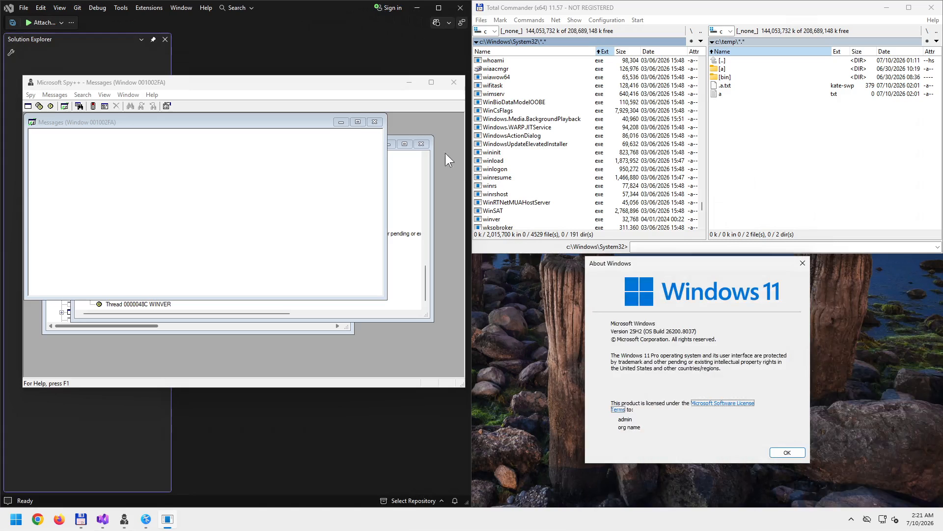
{"action": "left_click_drag", "start_coordinate": [275, 121], "coordinate": [318, 147]}
{"action": "left_click", "coordinate": [415, 149]}
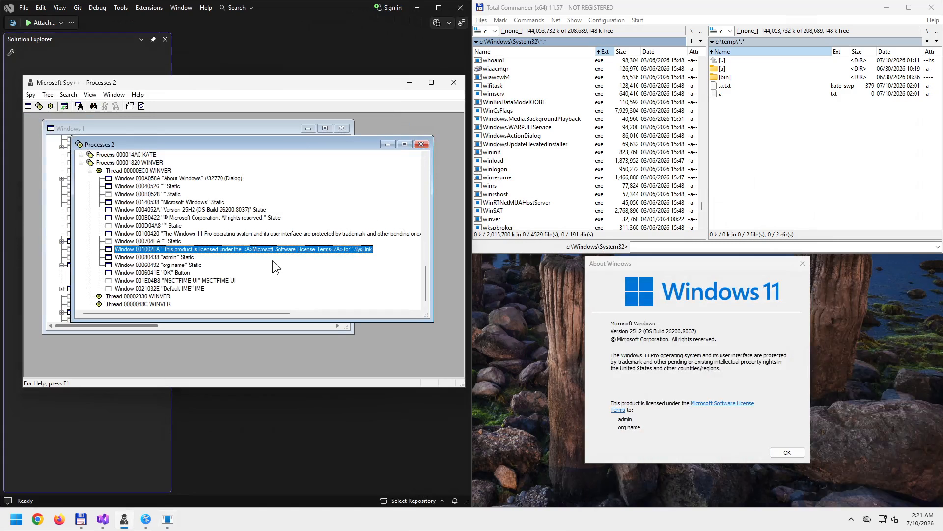
{"action": "right_click", "coordinate": [244, 249]}
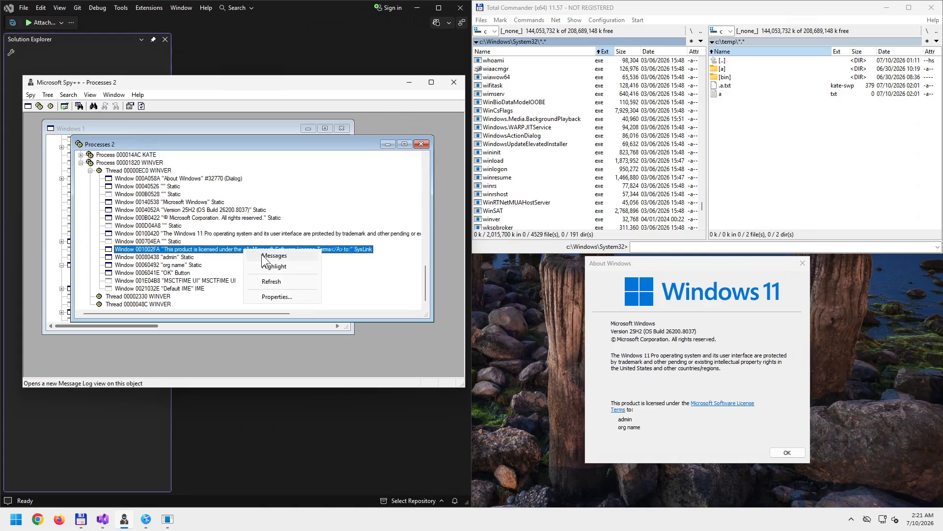
{"action": "left_click", "coordinate": [261, 254]}
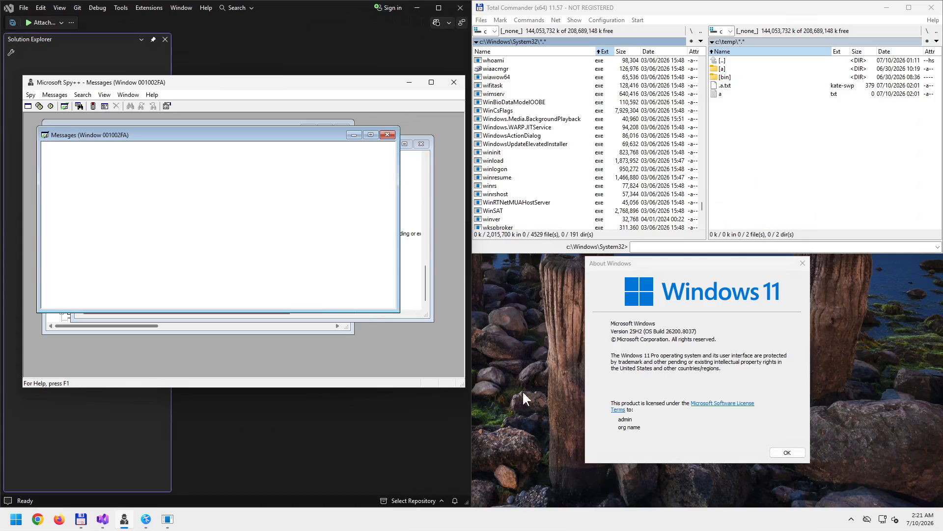
{"action": "left_click", "coordinate": [673, 402]}
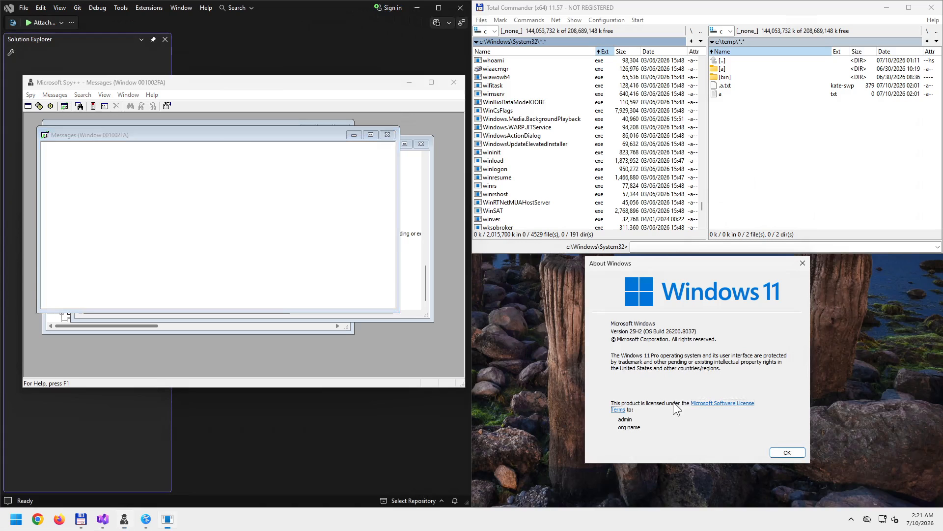
{"action": "left_click", "coordinate": [718, 408]}
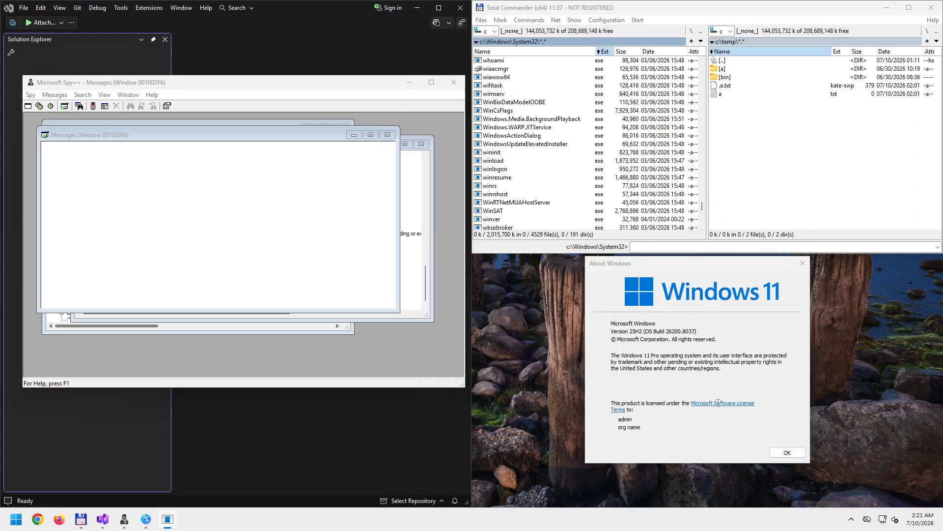
{"action": "left_click", "coordinate": [926, 296]}
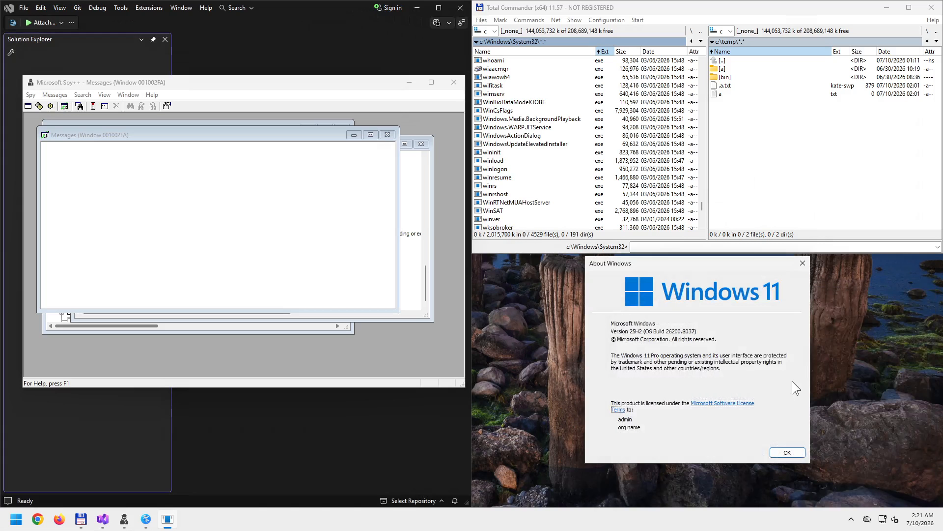
{"action": "key", "text": "Tab"}
{"action": "key", "text": "Return"}
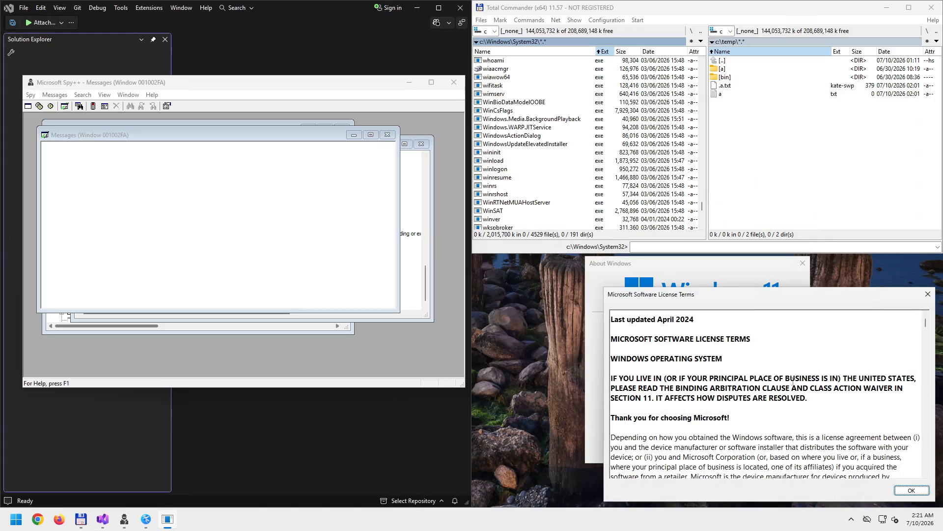
{"action": "left_click", "coordinate": [928, 294]}
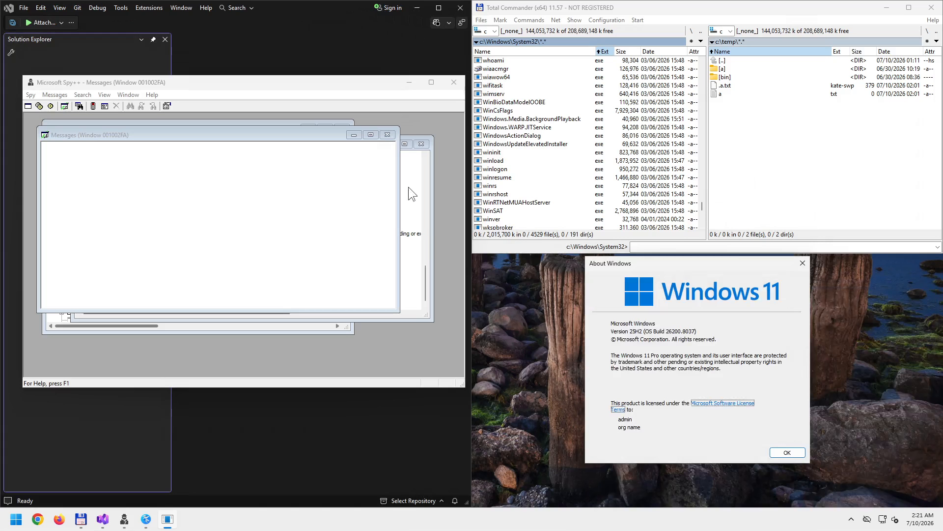
{"action": "left_click", "coordinate": [390, 134]}
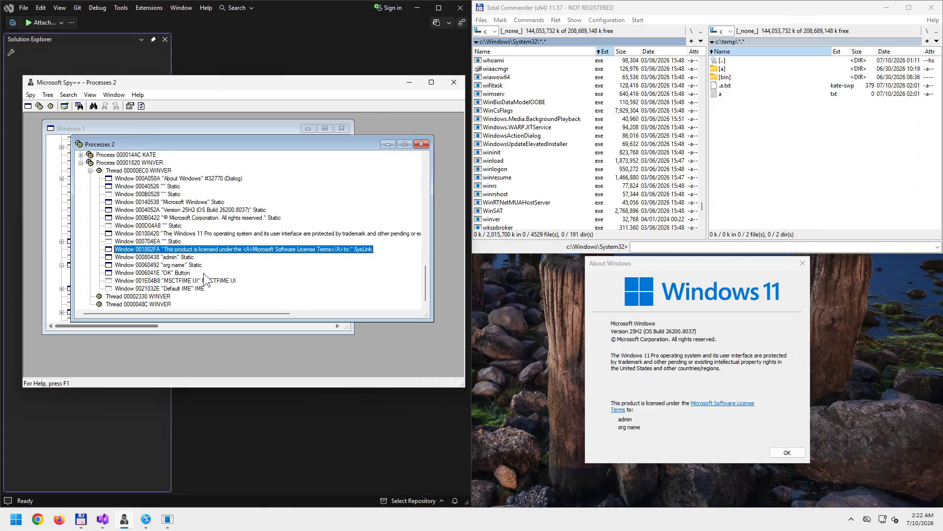
- Flash the registered-owner label, org name label and OK button in About Windows
{"action": "right_click", "coordinate": [182, 260]}
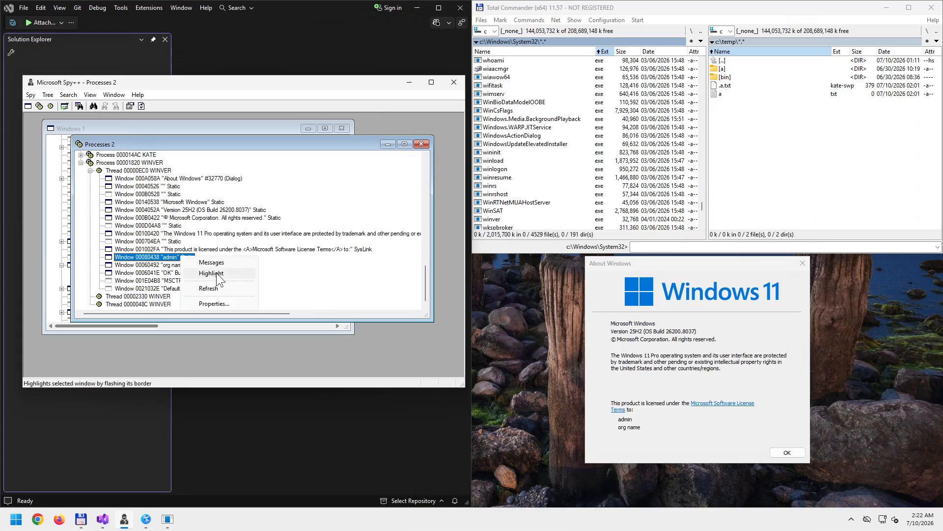
{"action": "left_click", "coordinate": [218, 275]}
{"action": "right_click", "coordinate": [190, 265]}
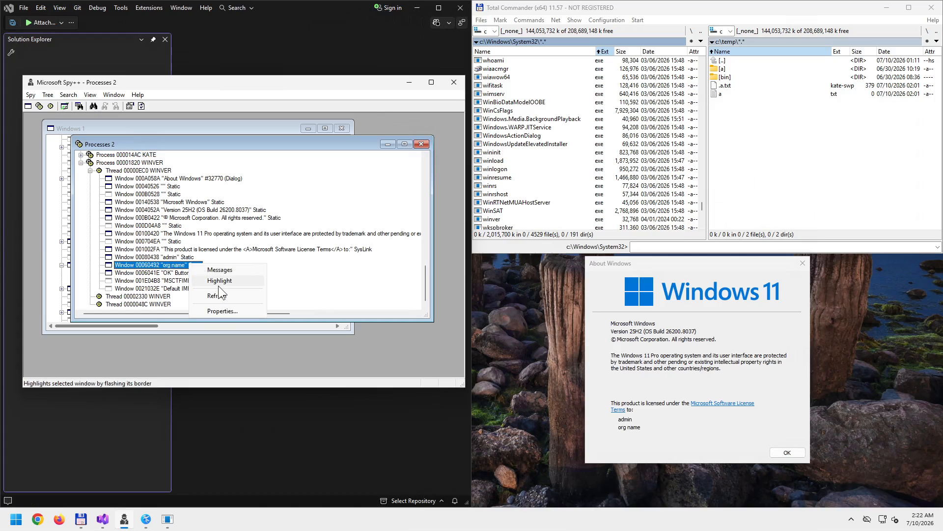
{"action": "left_click", "coordinate": [220, 280]}
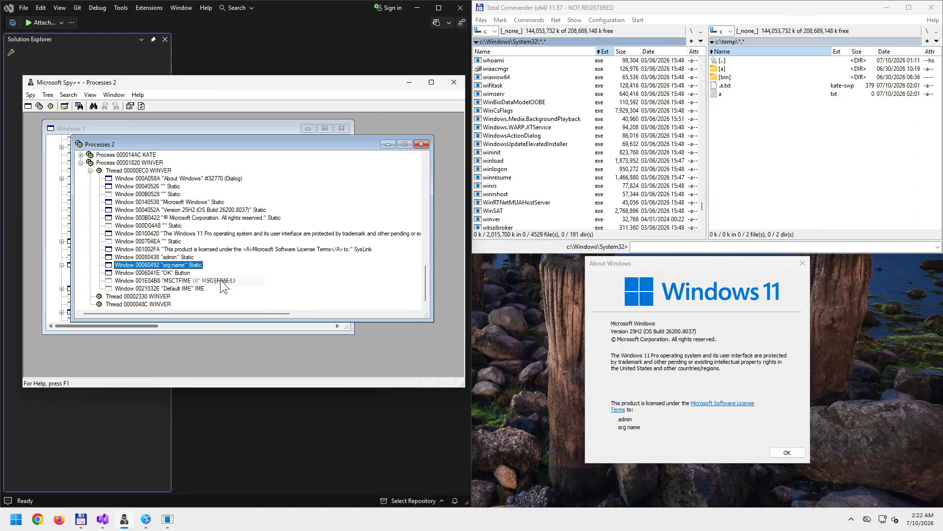
{"action": "right_click", "coordinate": [181, 274]}
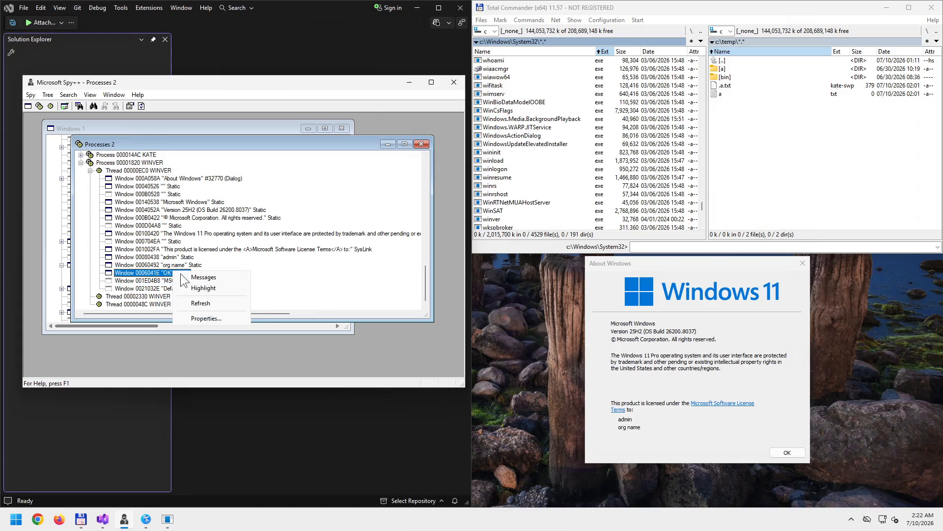
{"action": "left_click", "coordinate": [214, 290]}
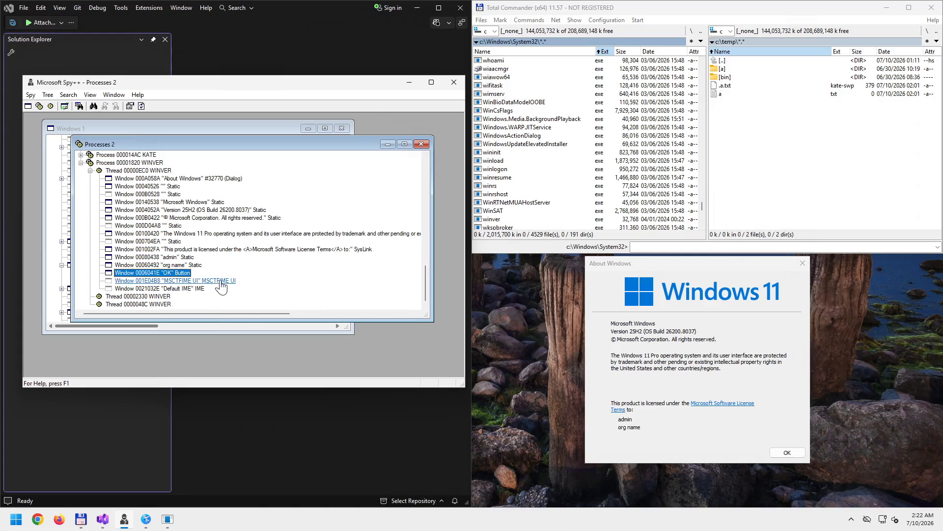
- Select the MSCTFIME UI window and dismiss its actions menu without a command
{"action": "right_click", "coordinate": [196, 290]}
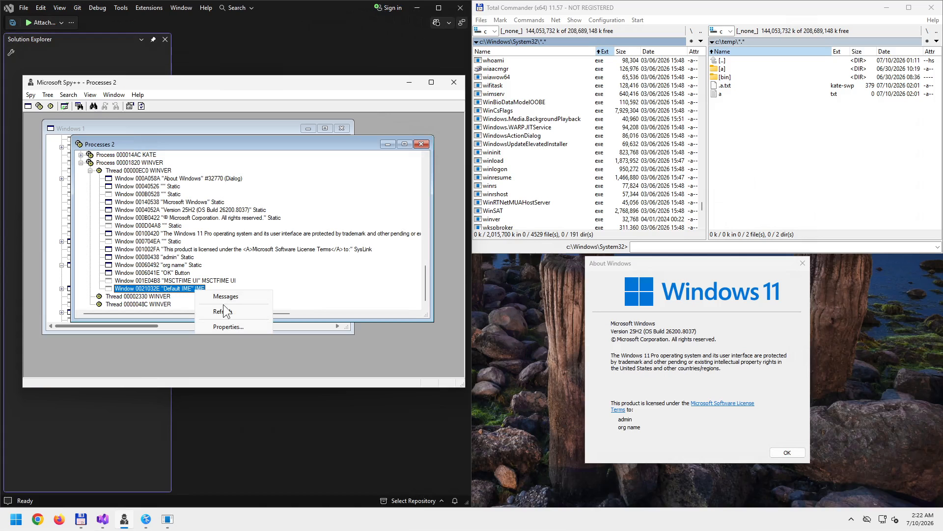
{"action": "left_click", "coordinate": [225, 283]}
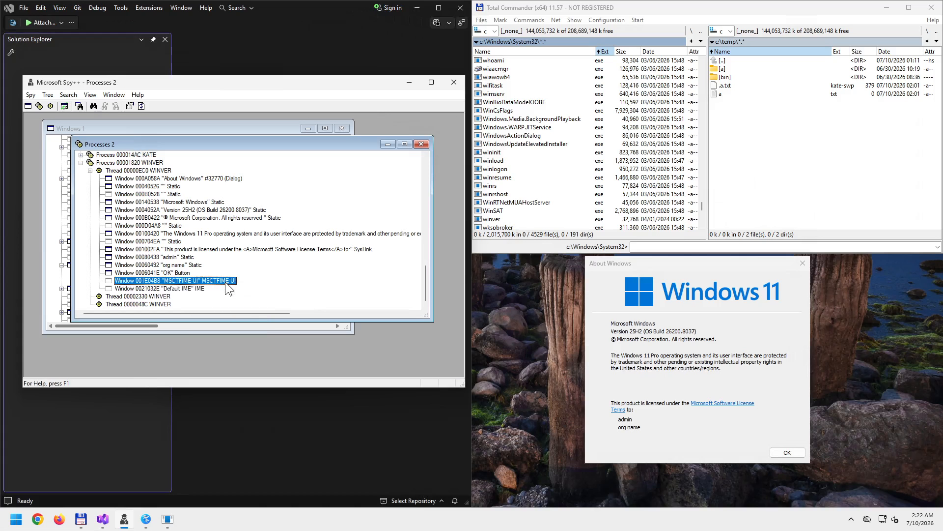
{"action": "right_click", "coordinate": [226, 281]}
{"action": "left_click", "coordinate": [300, 278]}
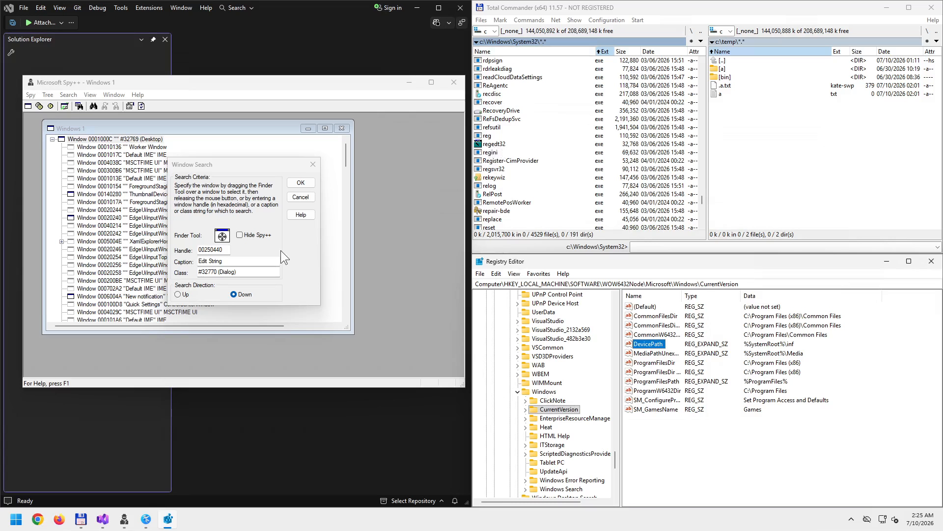
- Clear the search criteria and open CommonFilesDir (x86) in an Edit String dialog
{"action": "left_click", "coordinate": [222, 235]}
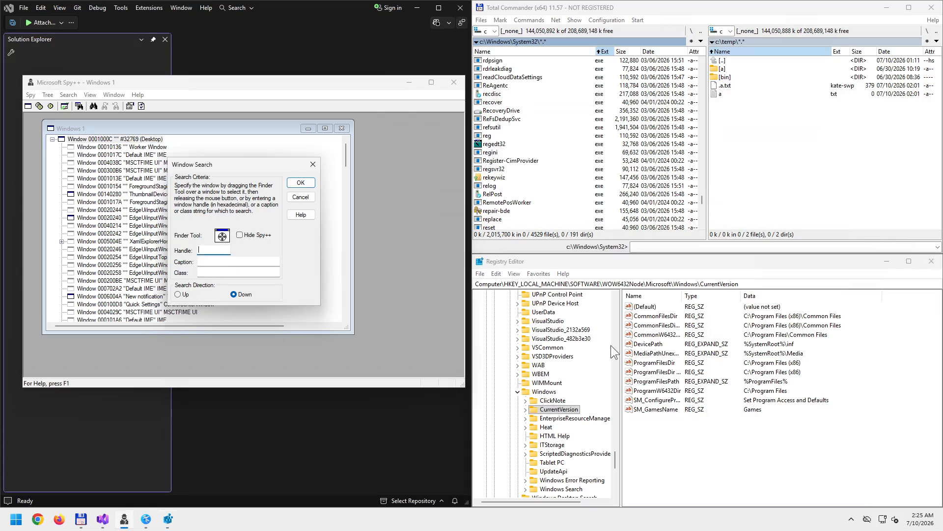
{"action": "left_click", "coordinate": [648, 326]}
{"action": "double_click", "coordinate": [648, 326]}
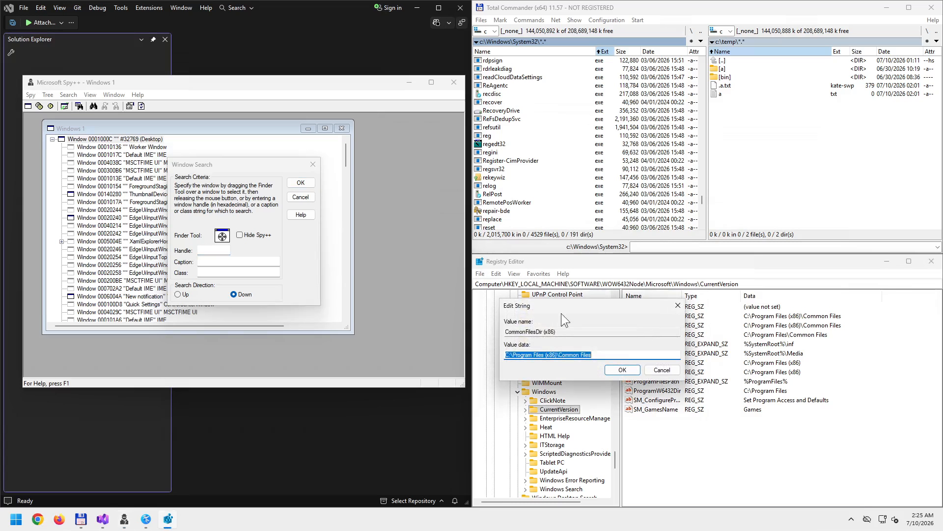
{"action": "left_click_drag", "start_coordinate": [583, 303], "coordinate": [627, 374]}
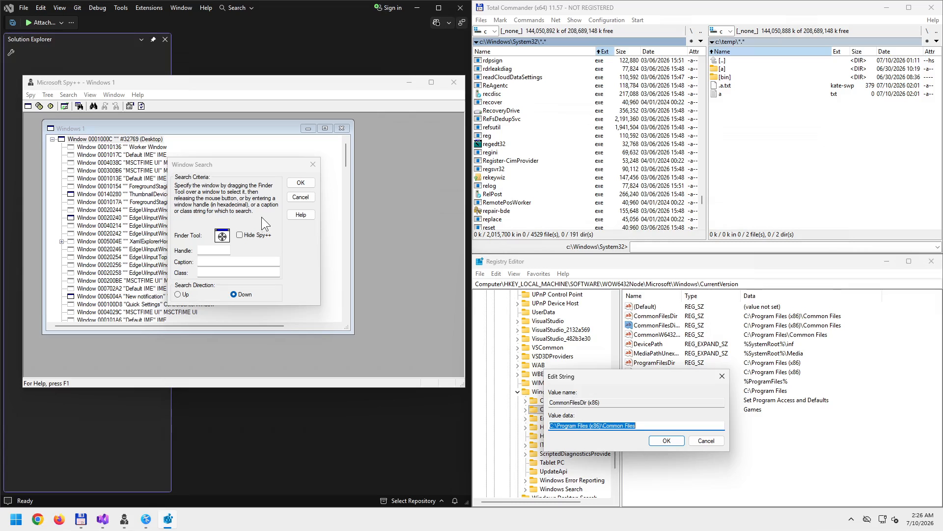
- Use the Finder Tool on the value data box, its label and Cancel, then run the search
{"action": "left_click_drag", "start_coordinate": [228, 236], "coordinate": [566, 401]}
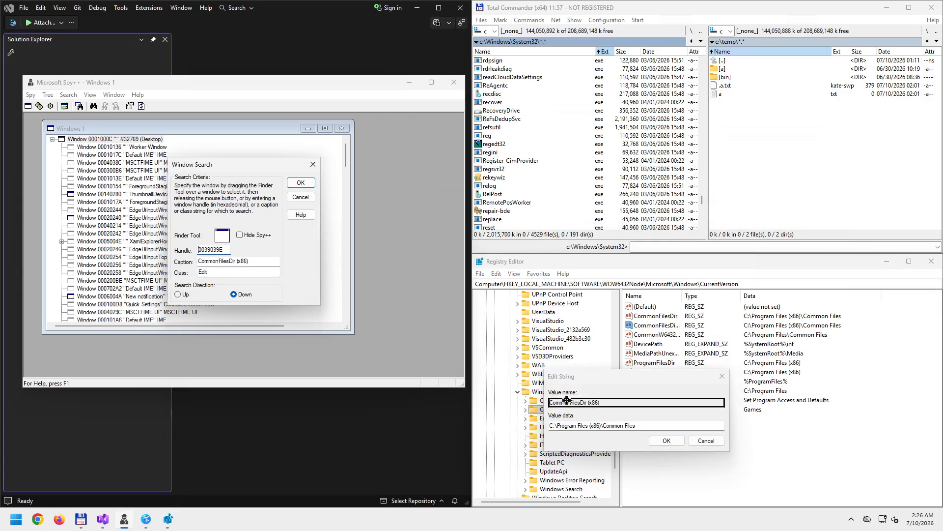
{"action": "left_click_drag", "start_coordinate": [566, 401], "coordinate": [697, 443]}
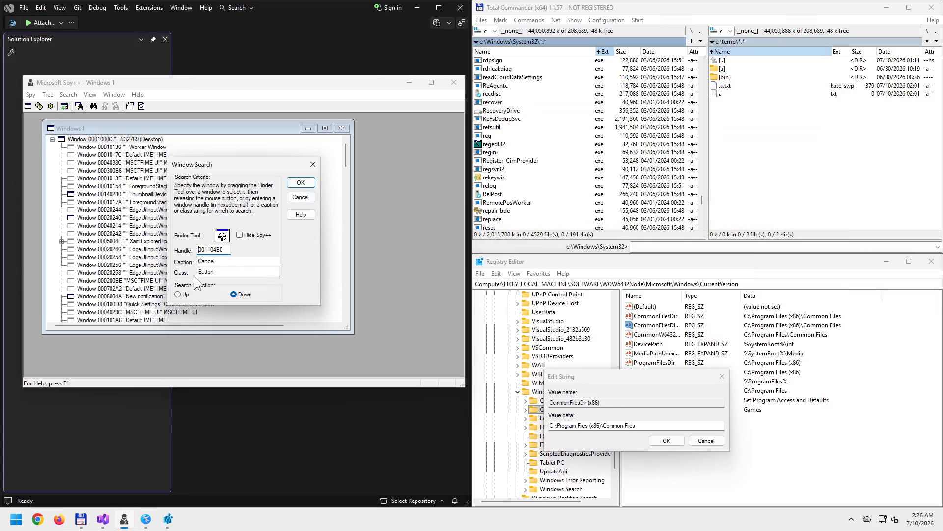
{"action": "left_click_drag", "start_coordinate": [222, 237], "coordinate": [577, 402]}
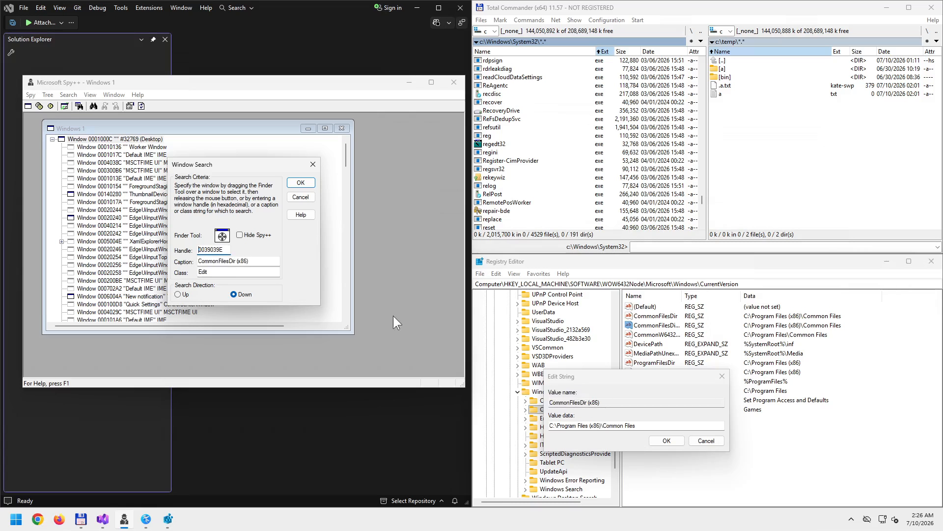
{"action": "left_click", "coordinate": [300, 183]}
{"action": "left_click", "coordinate": [309, 258]}
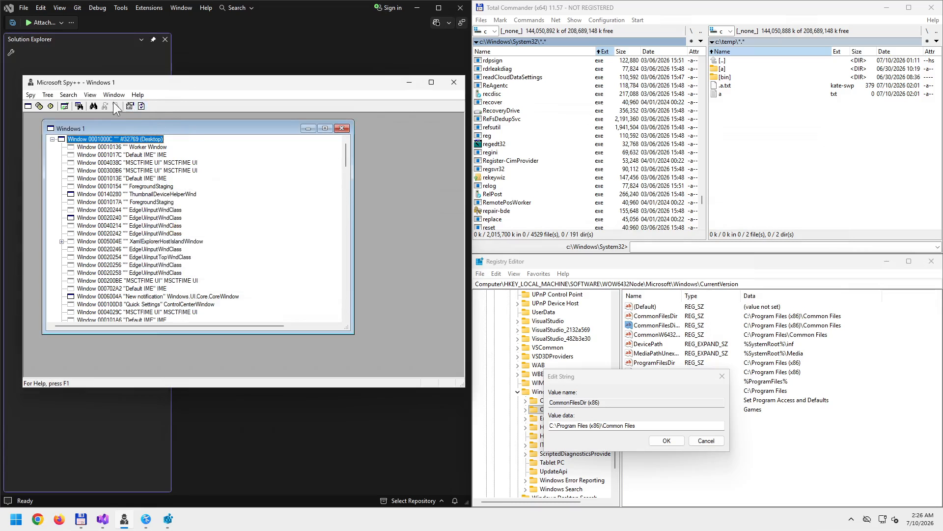
- Run Find Window with the Finder Tool on the Edit String Value name box and jump to it in the tree
{"action": "left_click", "coordinate": [93, 106]}
{"action": "left_click_drag", "start_coordinate": [222, 235], "coordinate": [572, 400]}
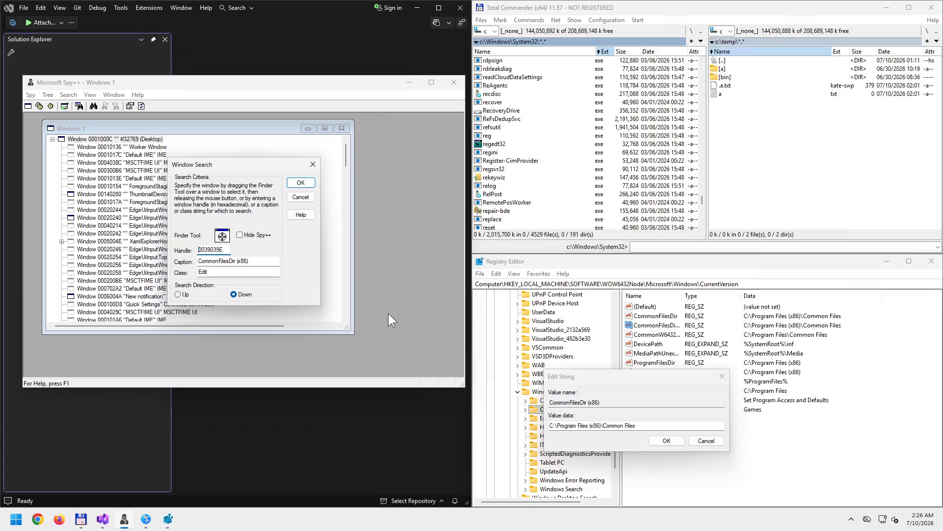
{"action": "left_click", "coordinate": [302, 183]}
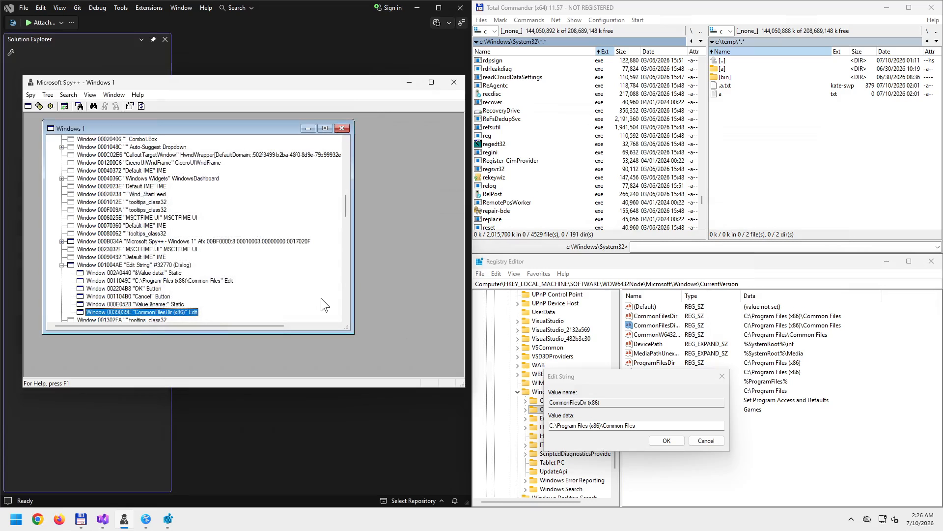
{"action": "scroll", "coordinate": [251, 295], "scroll_direction": "down", "scroll_amount": 2}
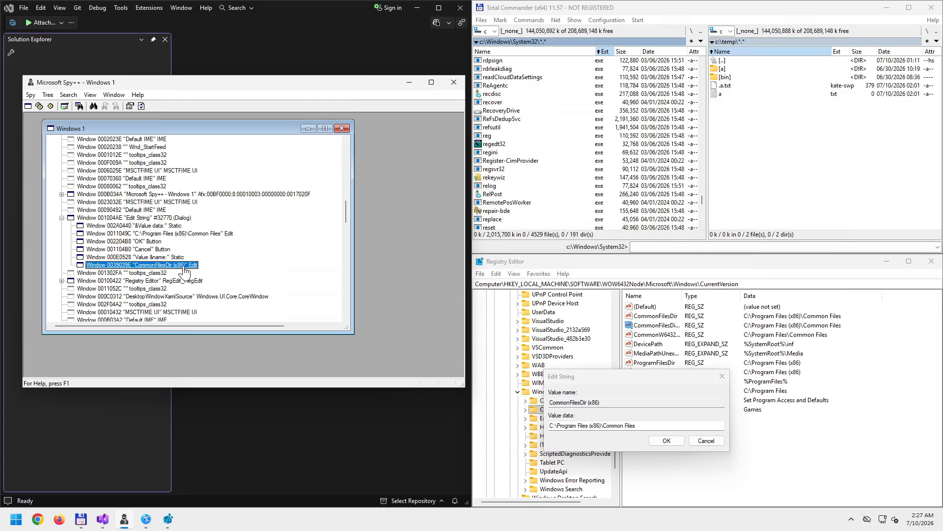
- Select parts of the CommonFilesDir (x86) value name text, then cancel Edit String without changes
{"action": "left_click", "coordinate": [601, 404]}
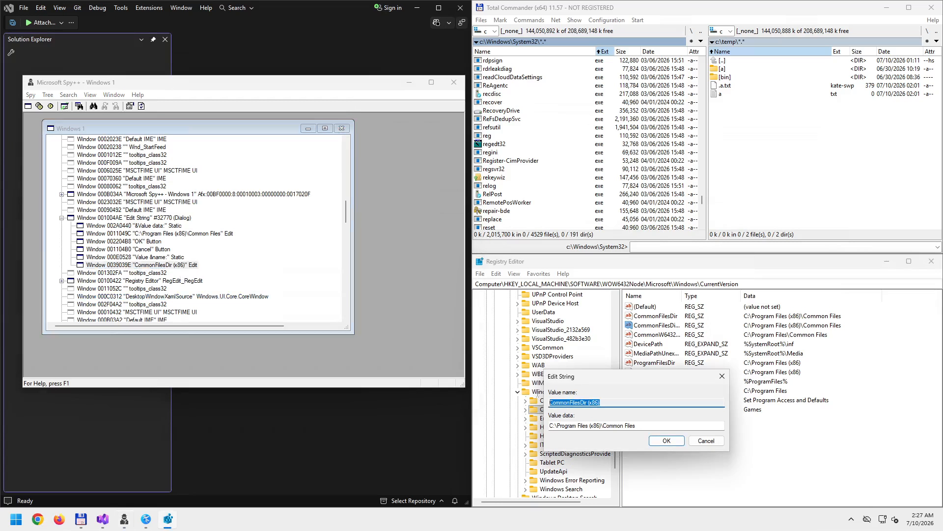
{"action": "left_click", "coordinate": [611, 402]}
{"action": "left_click_drag", "start_coordinate": [612, 402], "coordinate": [548, 404]}
{"action": "left_click", "coordinate": [603, 402]}
{"action": "left_click_drag", "start_coordinate": [603, 402], "coordinate": [573, 404]}
{"action": "left_click_drag", "start_coordinate": [570, 403], "coordinate": [620, 404]}
{"action": "left_click", "coordinate": [608, 402]}
{"action": "left_click", "coordinate": [720, 377]}
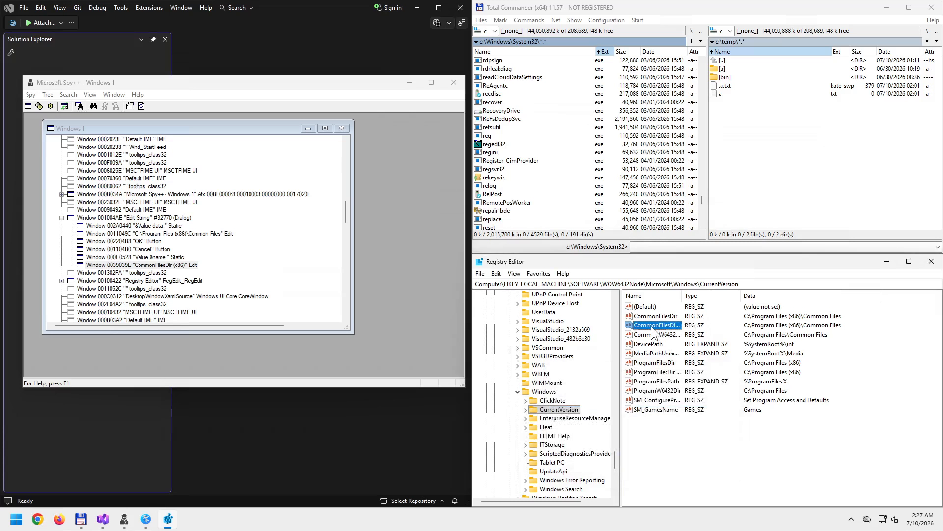
- Start renaming CommonFilesDir (x86), then cancel with Escape to keep its original name
{"action": "double_click", "coordinate": [658, 328]}
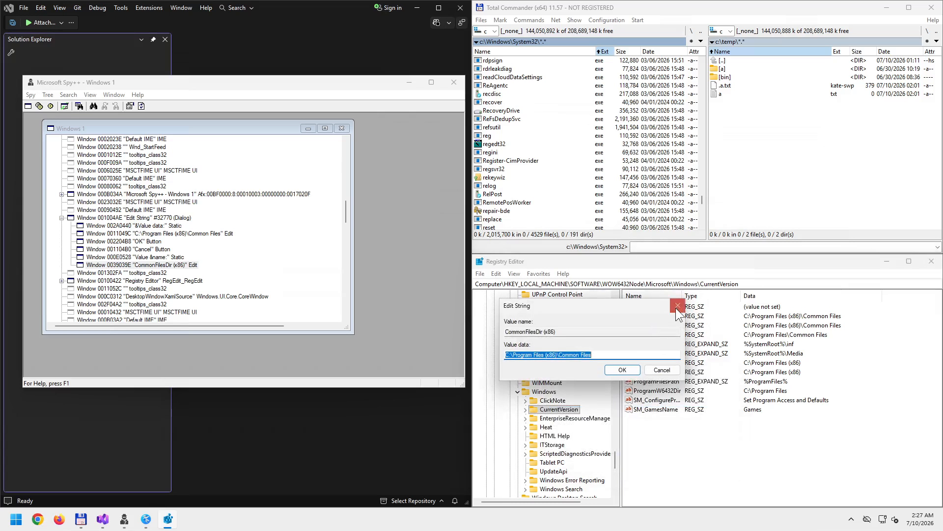
{"action": "left_click", "coordinate": [677, 306]}
{"action": "right_click", "coordinate": [654, 326]}
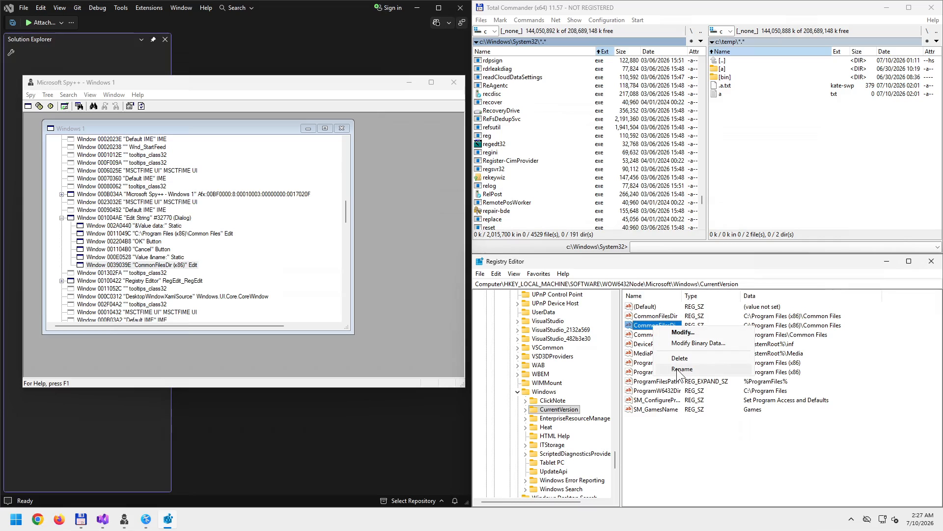
{"action": "left_click", "coordinate": [682, 369]}
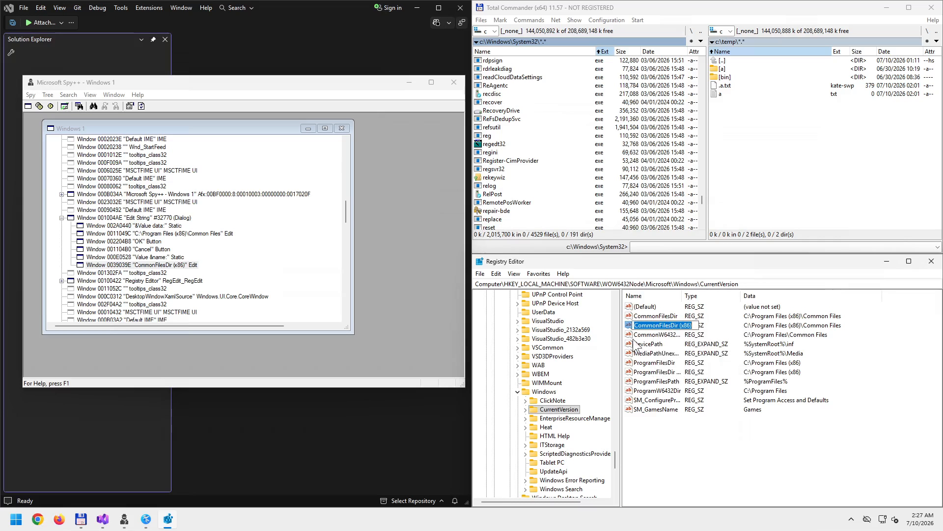
{"action": "key", "text": "Escape"}
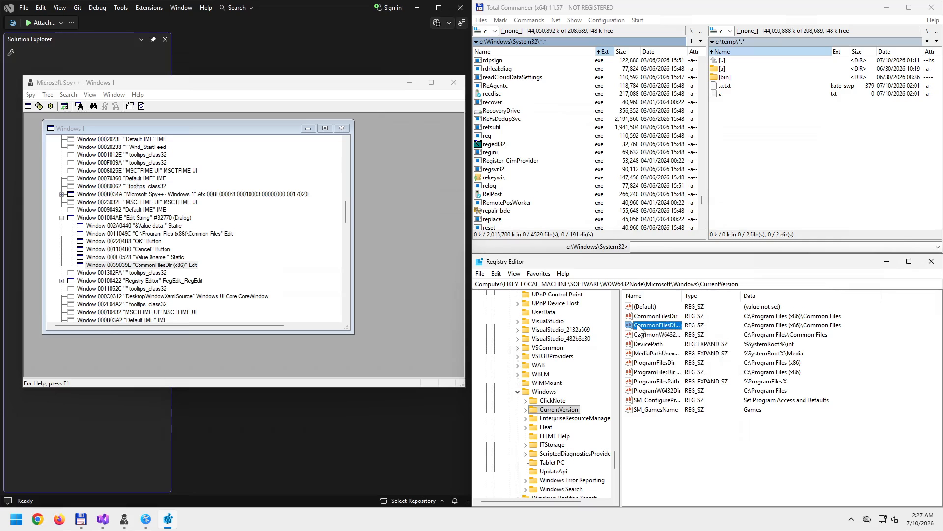
- Reopen CommonFilesDir (x86) through Modify... and shift the Edit String dialog slightly right
{"action": "double_click", "coordinate": [646, 328]}
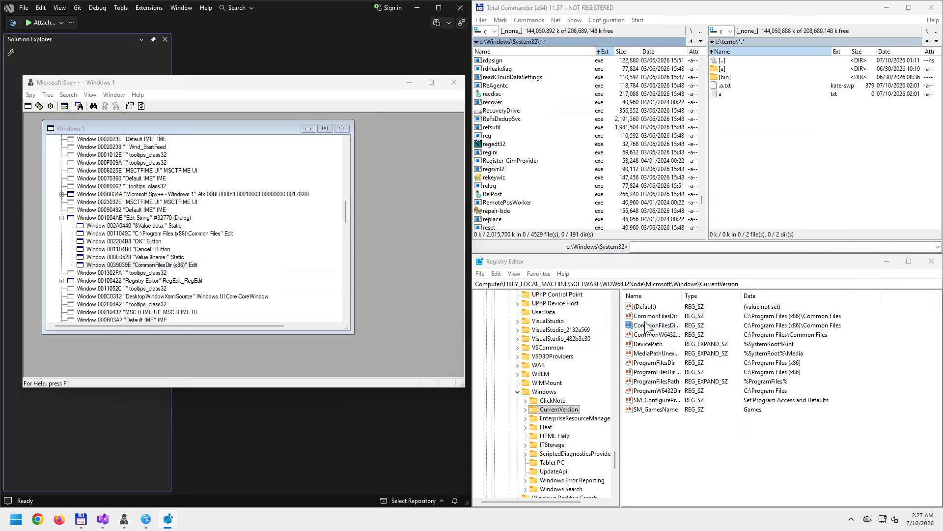
{"action": "left_click", "coordinate": [678, 305]}
{"action": "right_click", "coordinate": [647, 326]}
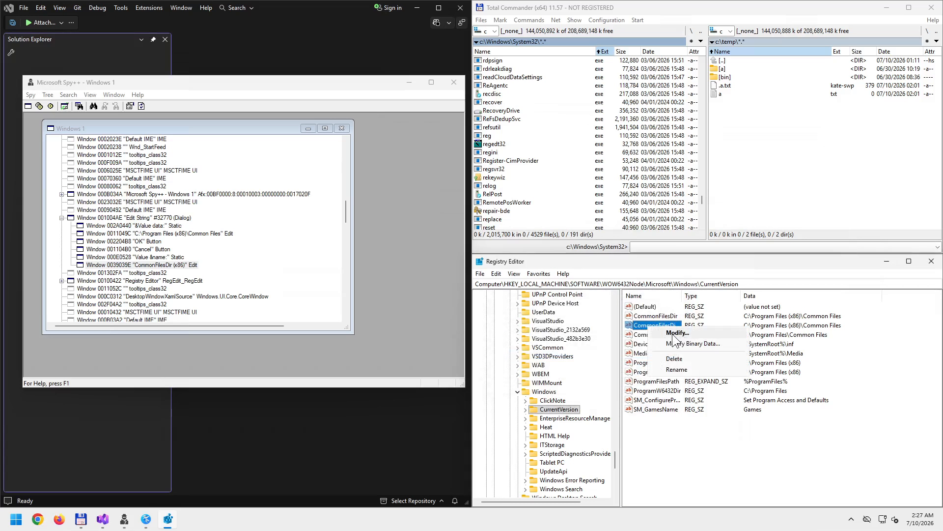
{"action": "left_click", "coordinate": [677, 333]}
{"action": "left_click_drag", "start_coordinate": [614, 306], "coordinate": [662, 312]}
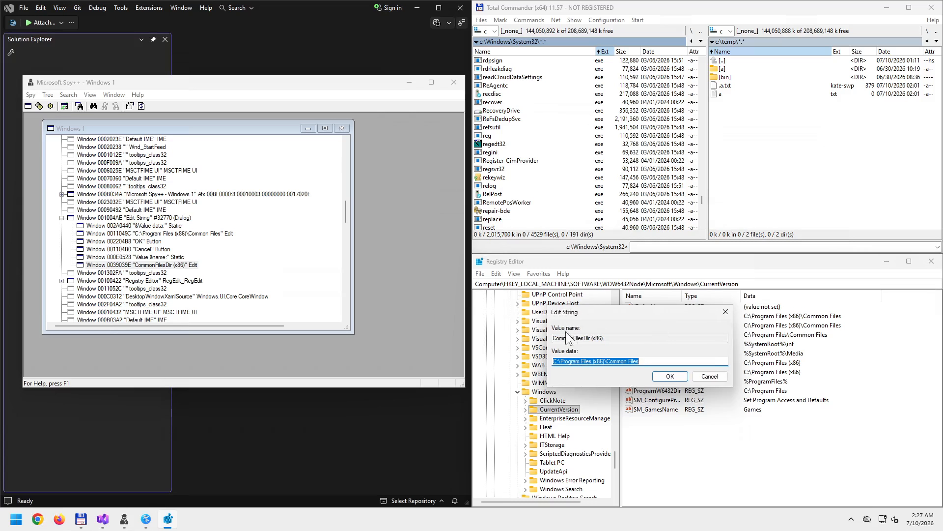
{"action": "left_click", "coordinate": [607, 338]}
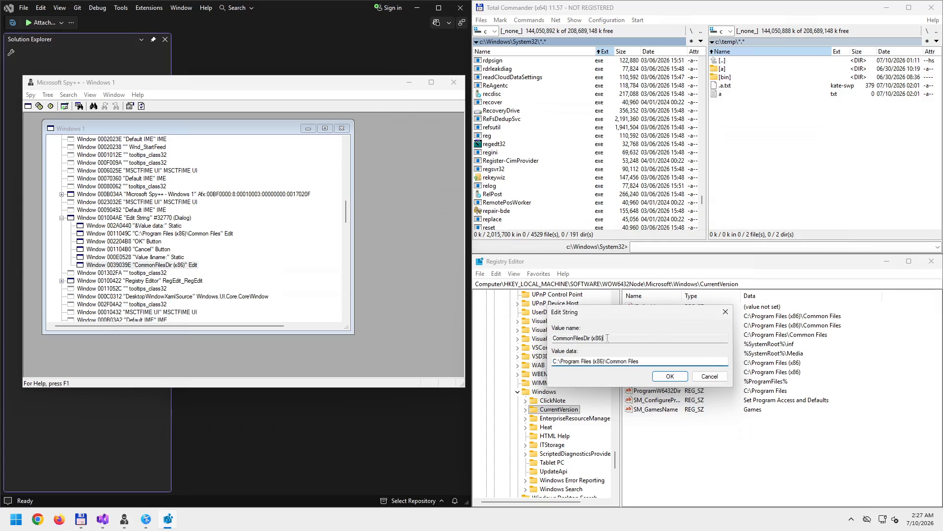
{"action": "right_click", "coordinate": [190, 265]}
- Dismiss the Invalid Window property inspector for the stale Edit window and refresh the Spy++ window tree
{"action": "left_click", "coordinate": [220, 284]}
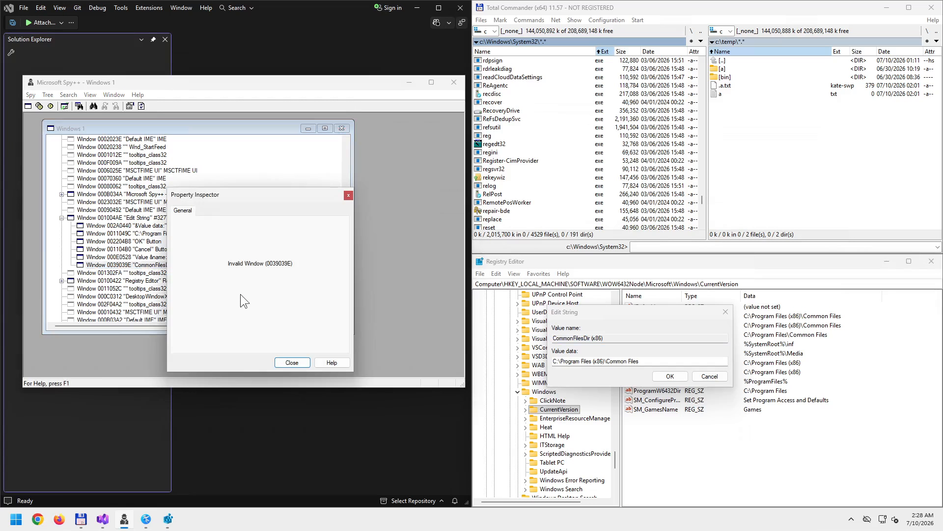
{"action": "left_click", "coordinate": [350, 198]}
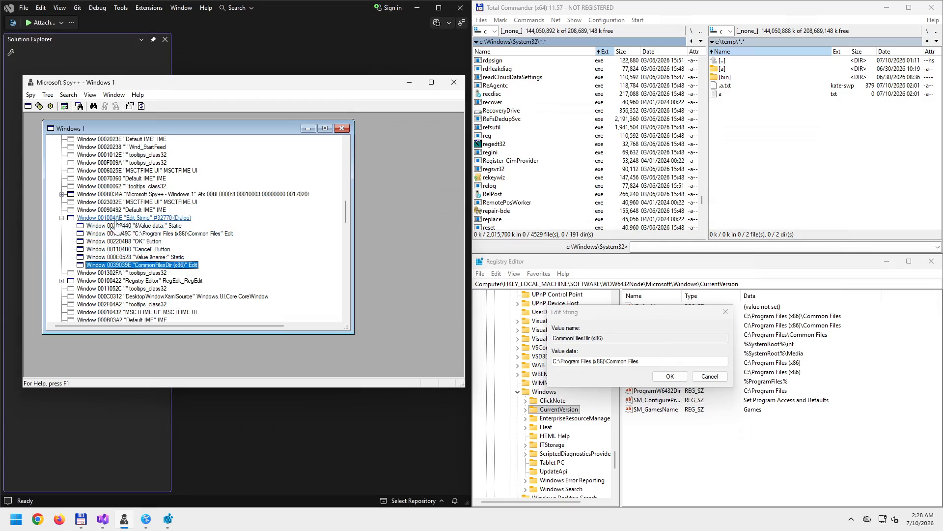
{"action": "left_click", "coordinate": [141, 106]}
- Locate the Edit String Value name box with Find Window and open its Properties
{"action": "left_click", "coordinate": [93, 106]}
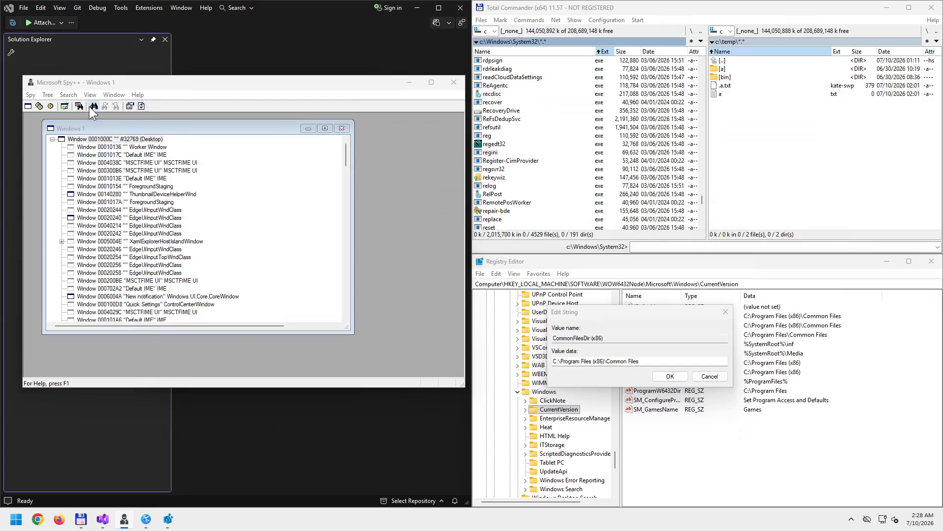
{"action": "left_click_drag", "start_coordinate": [223, 235], "coordinate": [602, 338]}
{"action": "left_click", "coordinate": [299, 185]}
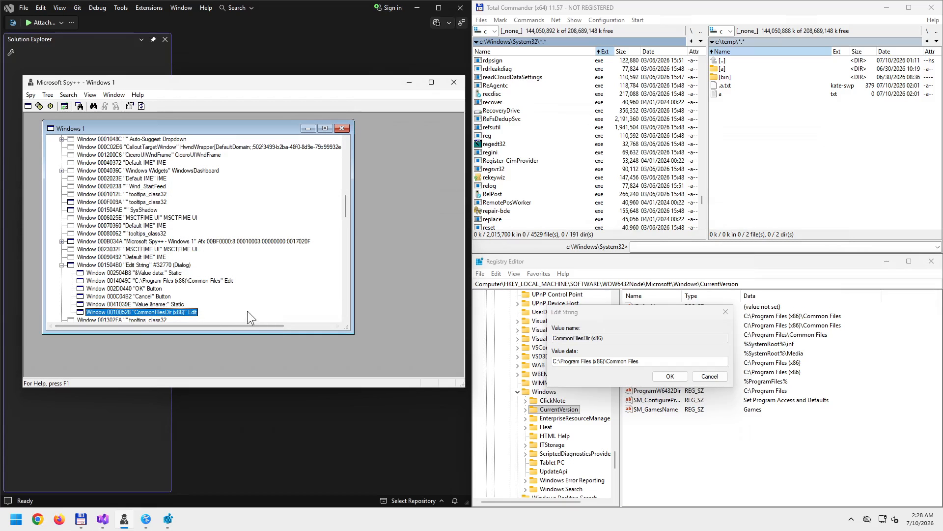
{"action": "right_click", "coordinate": [181, 314]}
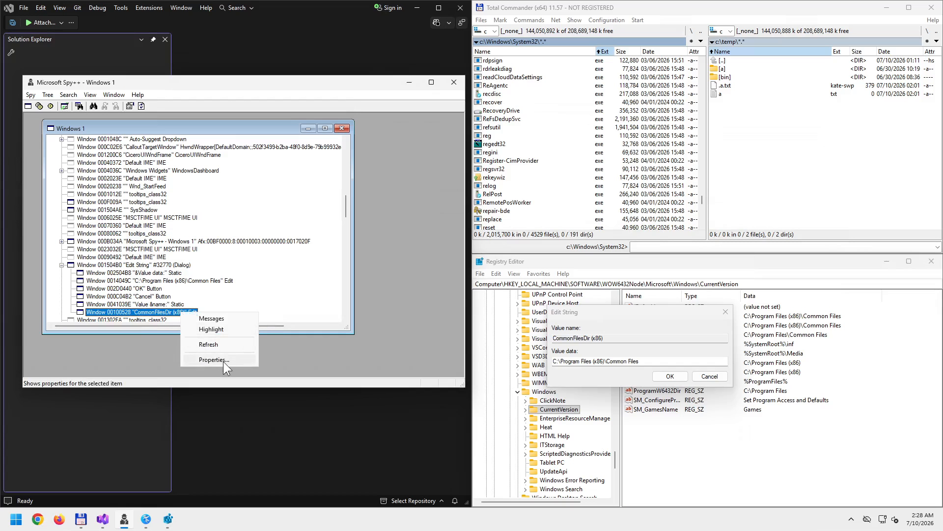
{"action": "left_click", "coordinate": [223, 360]}
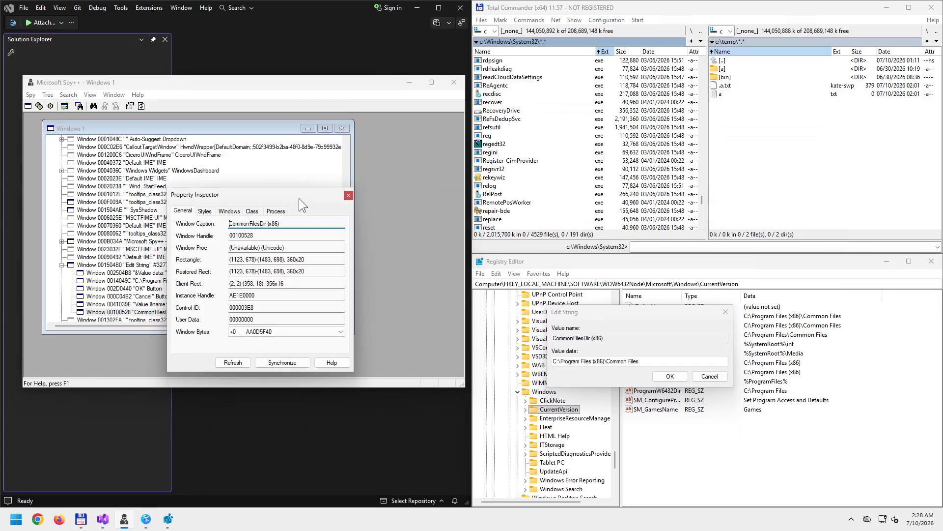
- Review its Styles and Windows tabs, highlighting the previous window's &n caption, then close the inspector
{"action": "left_click_drag", "start_coordinate": [299, 199], "coordinate": [296, 145]}
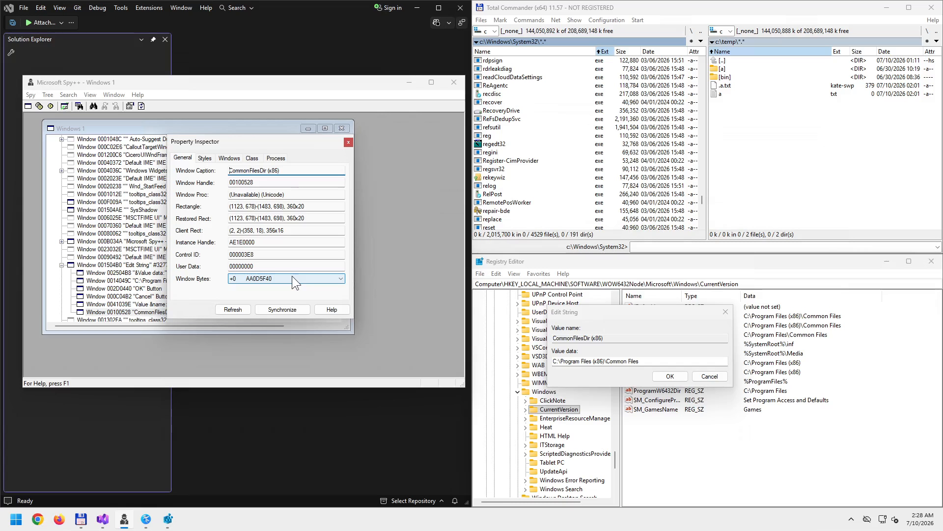
{"action": "left_click", "coordinate": [209, 157]}
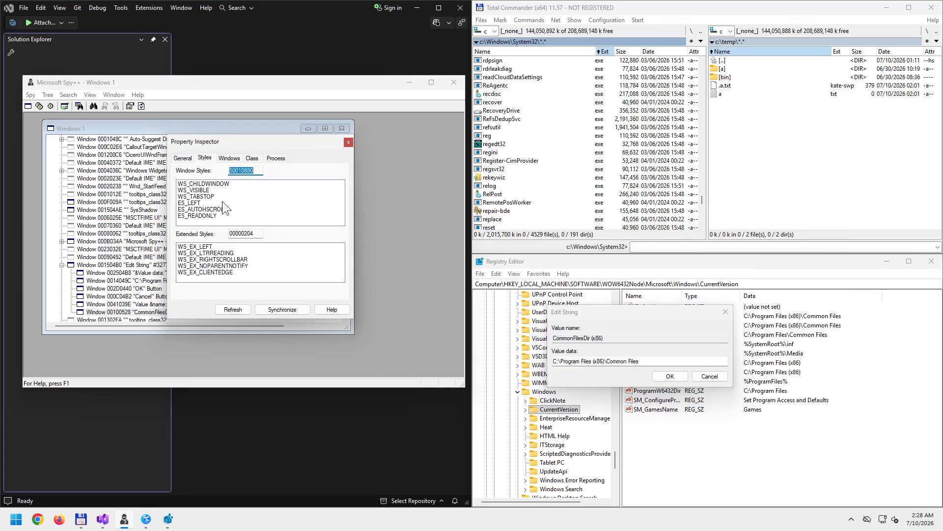
{"action": "left_click", "coordinate": [231, 158]}
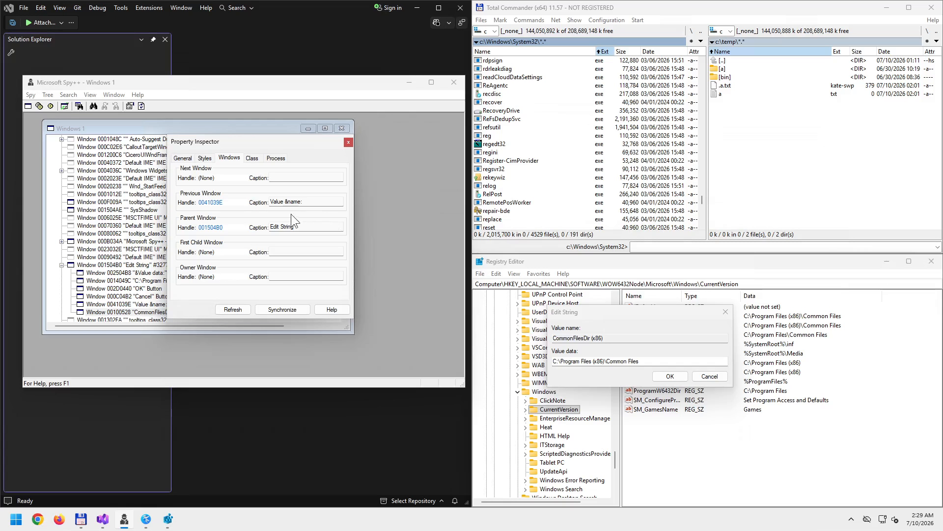
{"action": "left_click", "coordinate": [291, 199]}
{"action": "left_click_drag", "start_coordinate": [284, 199], "coordinate": [288, 198]}
{"action": "left_click", "coordinate": [349, 142]}
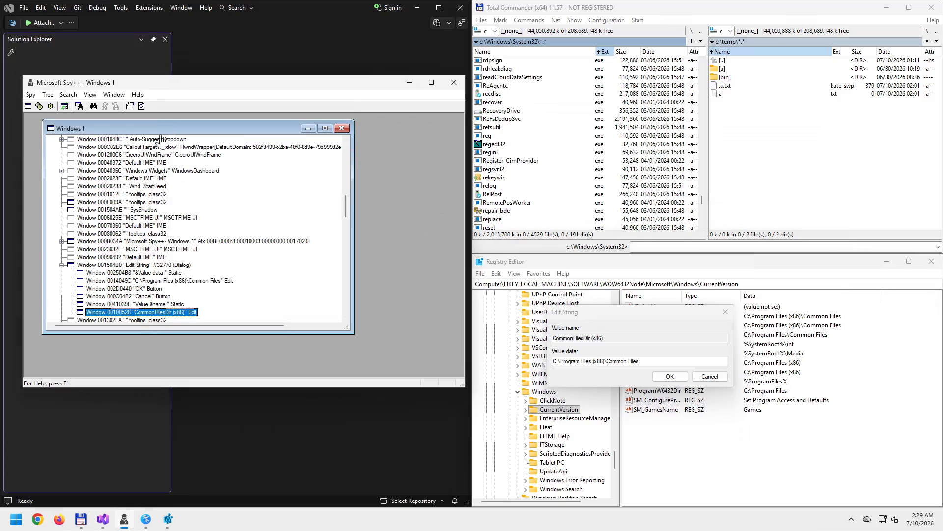
- Find the Value data box and view its related windows: next OK 002D0440, previous "&Value data:" 002504B8
{"action": "left_click", "coordinate": [93, 108]}
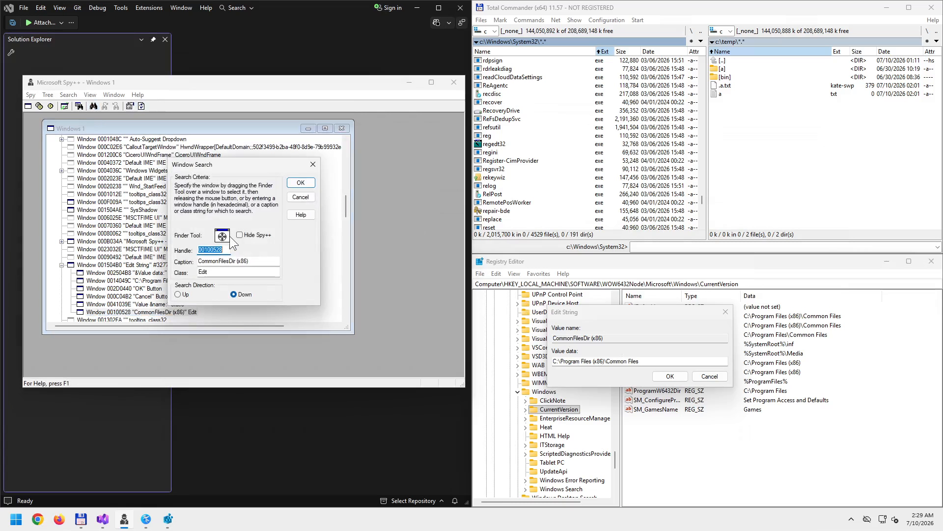
{"action": "left_click_drag", "start_coordinate": [223, 236], "coordinate": [590, 361]}
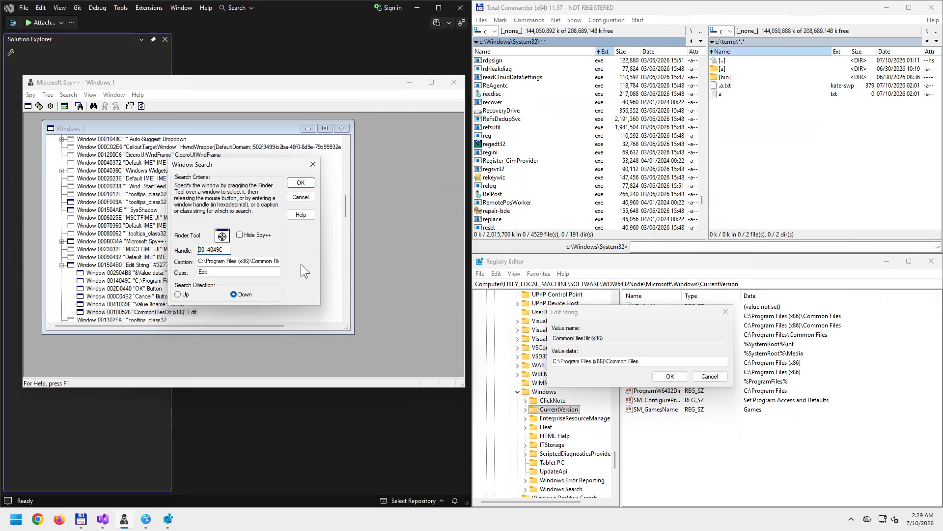
{"action": "left_click", "coordinate": [300, 184]}
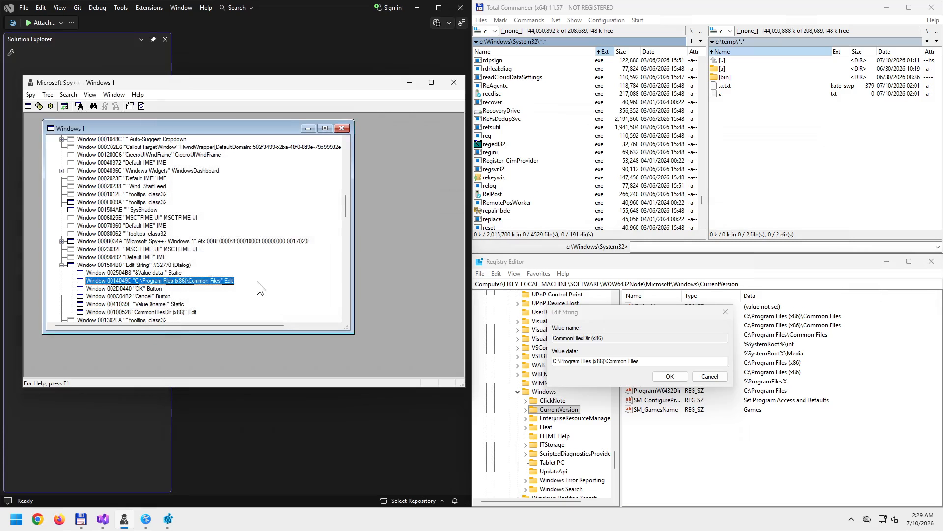
{"action": "right_click", "coordinate": [205, 282]}
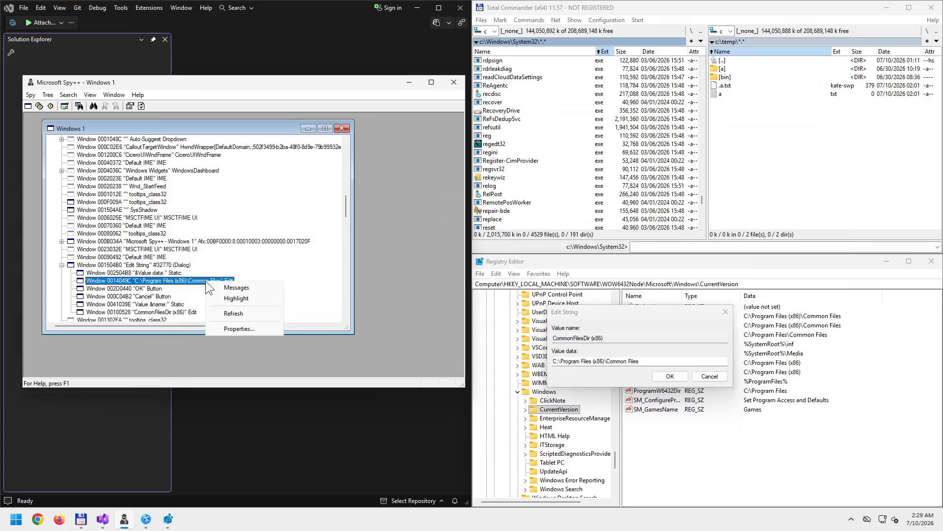
{"action": "left_click", "coordinate": [240, 326]}
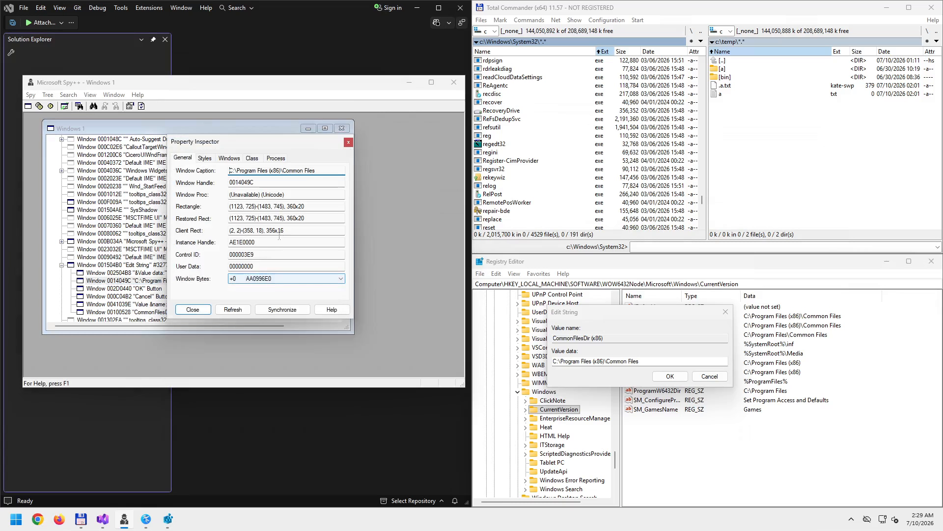
{"action": "left_click", "coordinate": [225, 158]}
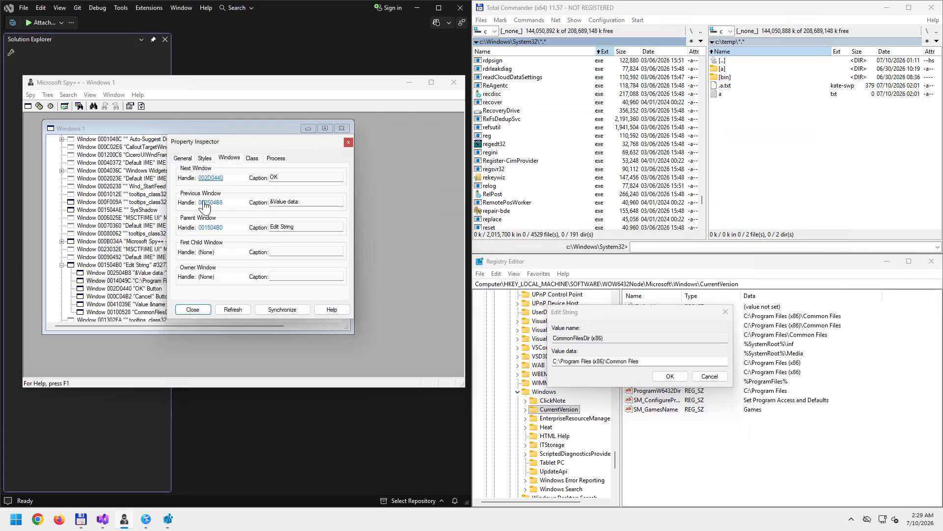
{"action": "left_click", "coordinate": [273, 203]}
{"action": "left_click", "coordinate": [603, 311]}
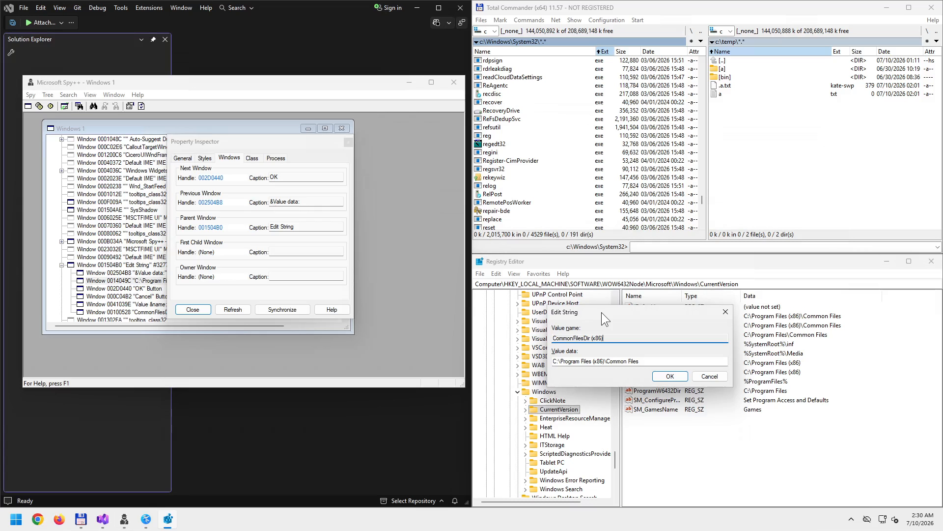
- Cancel Edit String, reopen CommonFilesDir (x86) via Modify..., and move focus from name to value data
{"action": "left_click", "coordinate": [709, 376]}
{"action": "left_click", "coordinate": [653, 327]}
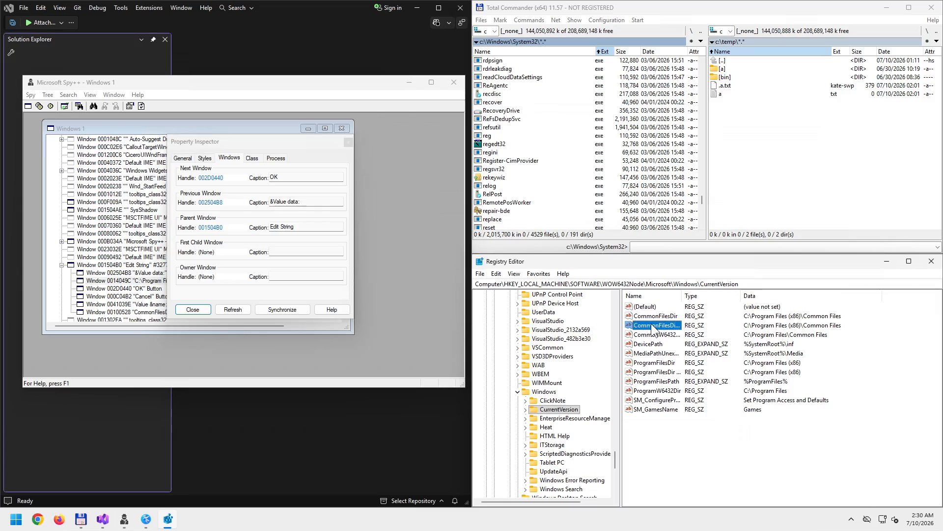
{"action": "right_click", "coordinate": [653, 328]}
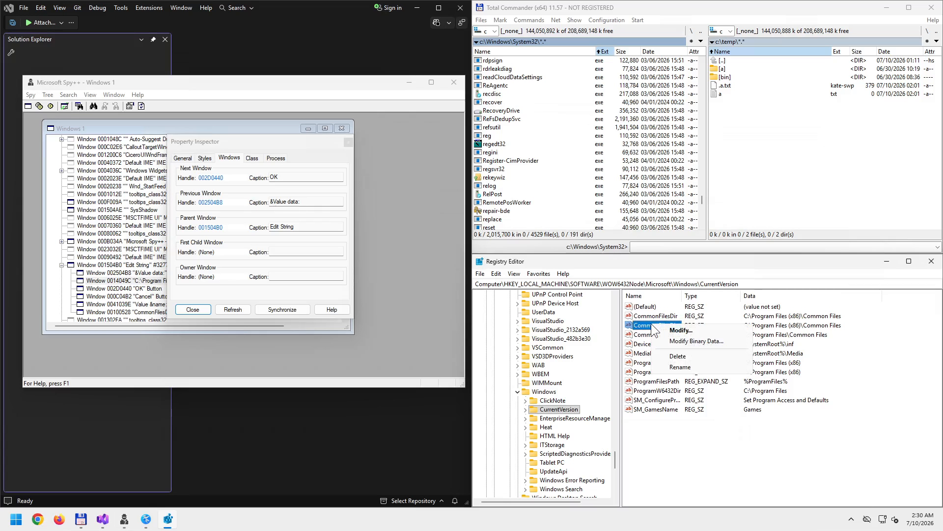
{"action": "left_click", "coordinate": [678, 330]}
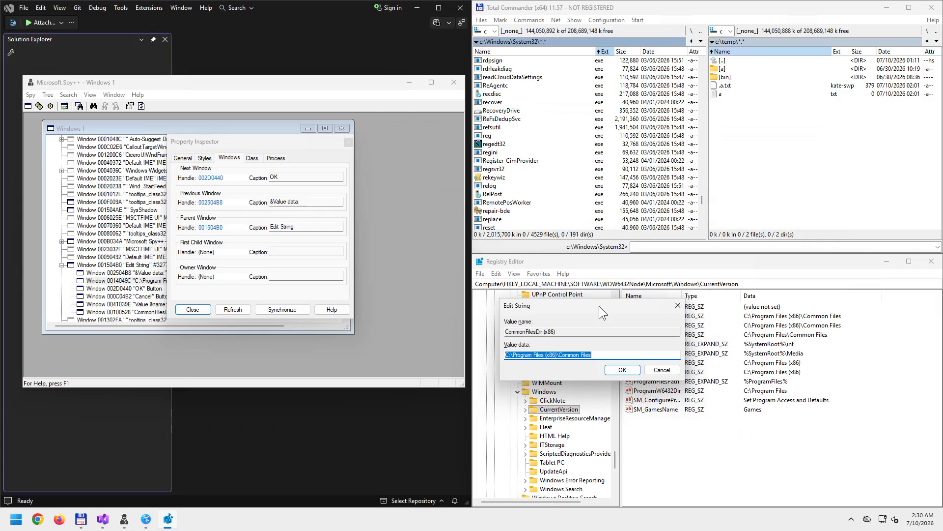
{"action": "left_click", "coordinate": [579, 331]}
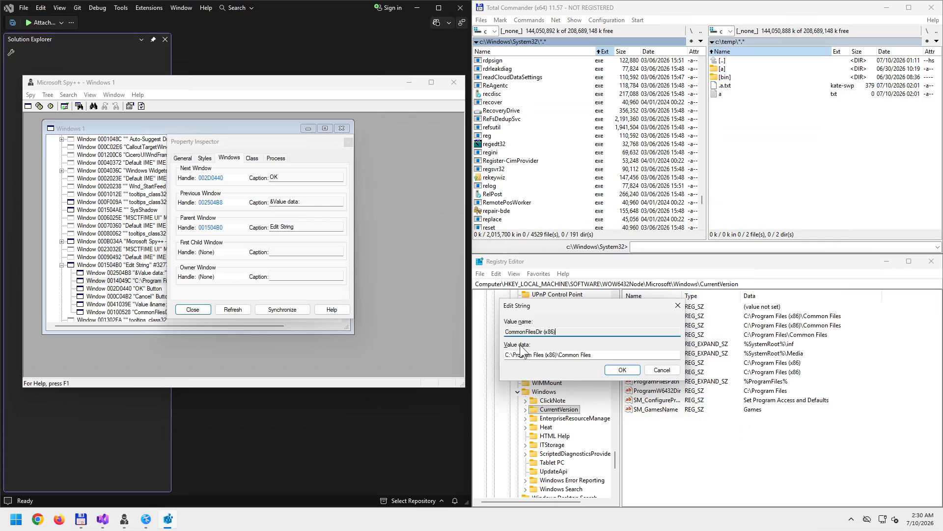
{"action": "key", "text": "Tab"}
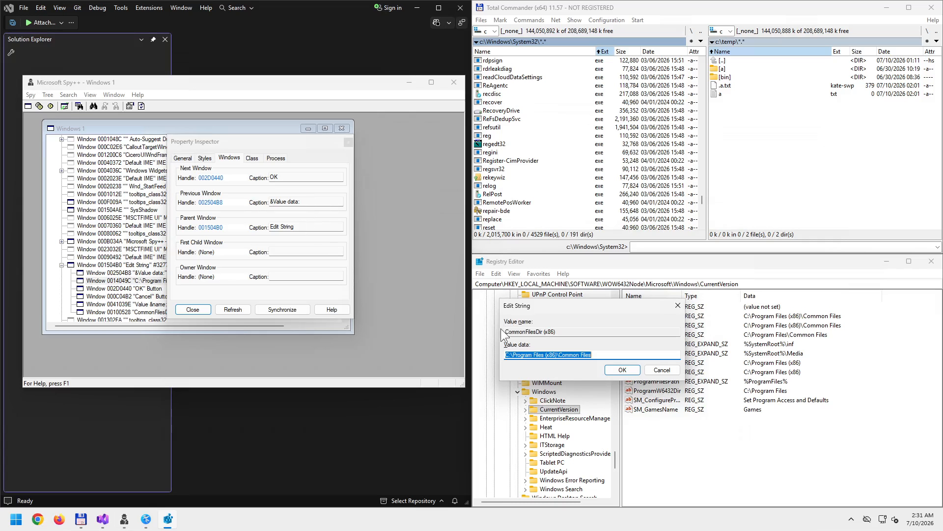
{"action": "left_click", "coordinate": [252, 158]}
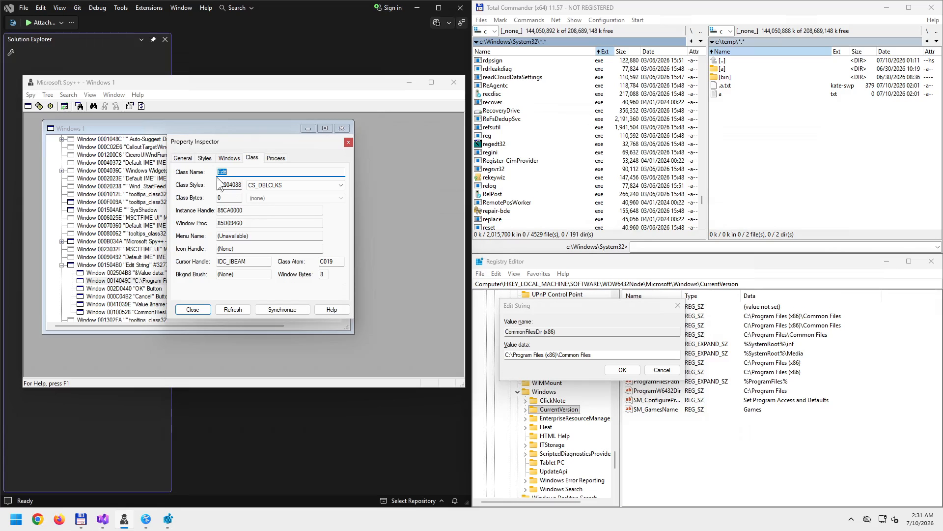
{"action": "left_click", "coordinate": [204, 158]}
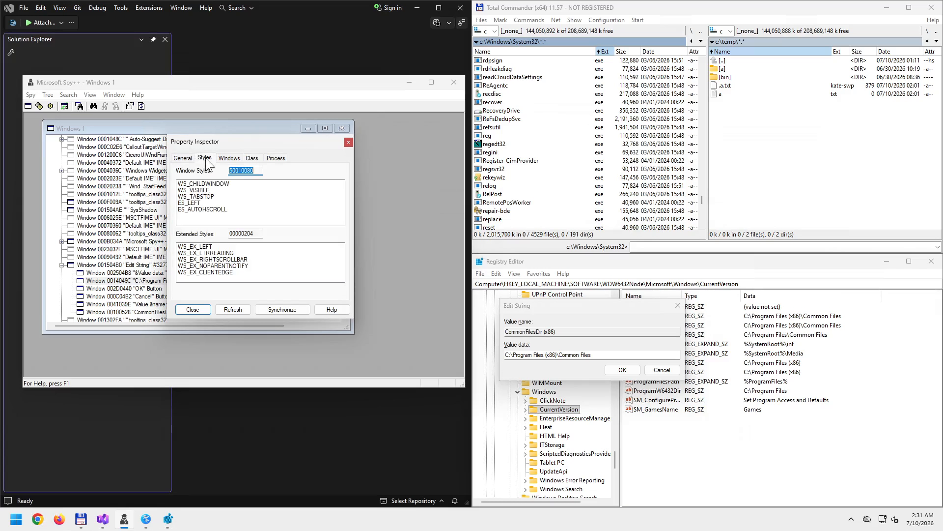
{"action": "left_click", "coordinate": [282, 160]}
{"action": "left_click", "coordinate": [252, 159]}
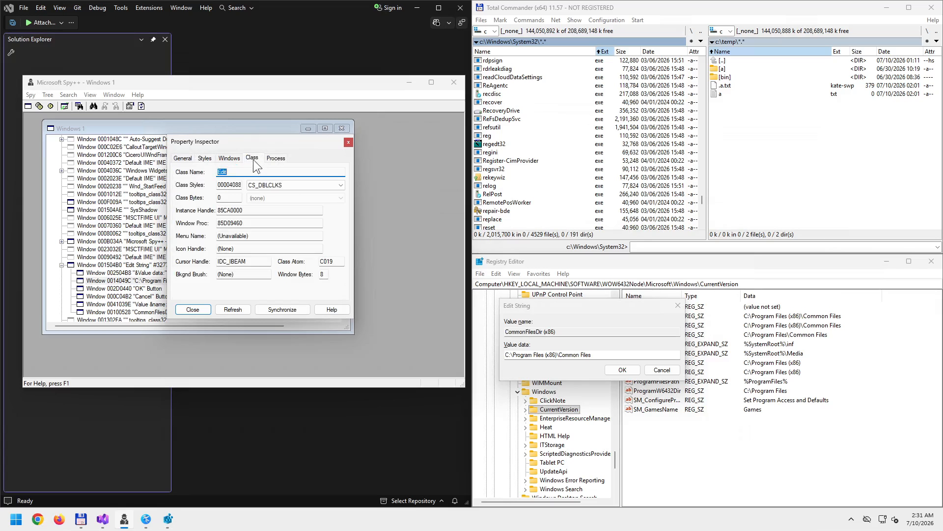
{"action": "left_click", "coordinate": [229, 159]}
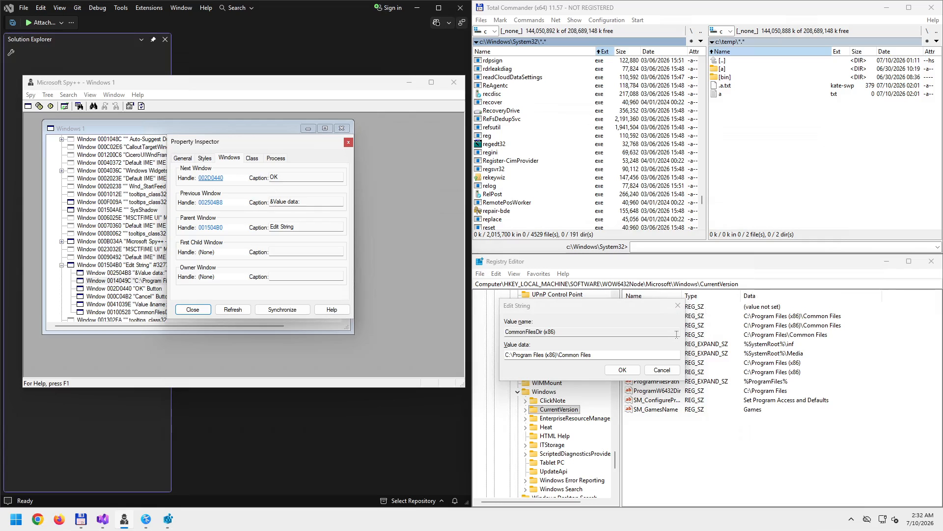
- Close Edit String and the inspector, refresh, then target Registry Editor's value list 001004A8 (SysListView32)
{"action": "left_click", "coordinate": [676, 306]}
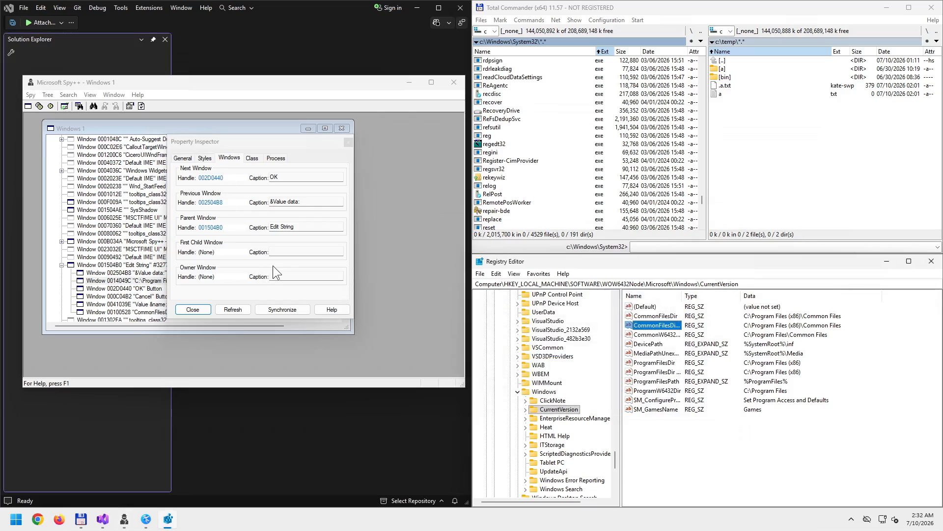
{"action": "left_click", "coordinate": [343, 136]}
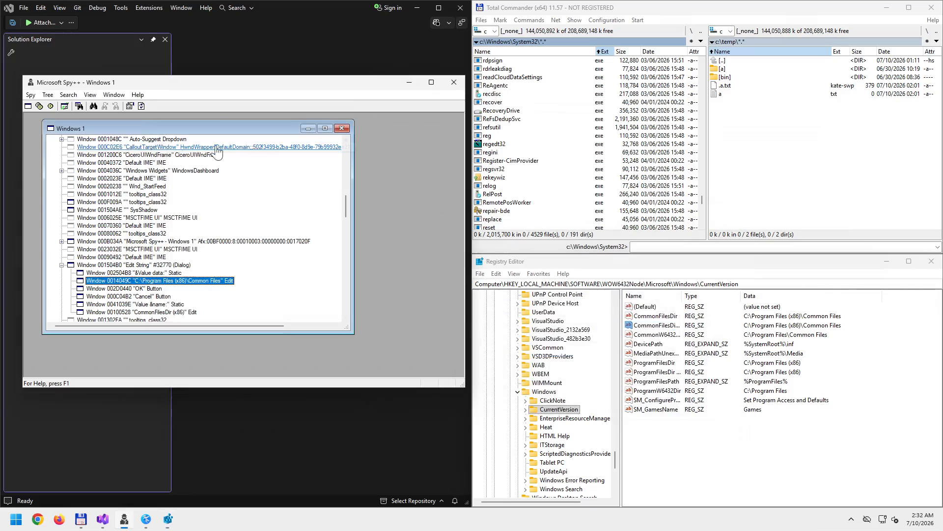
{"action": "left_click", "coordinate": [141, 106]}
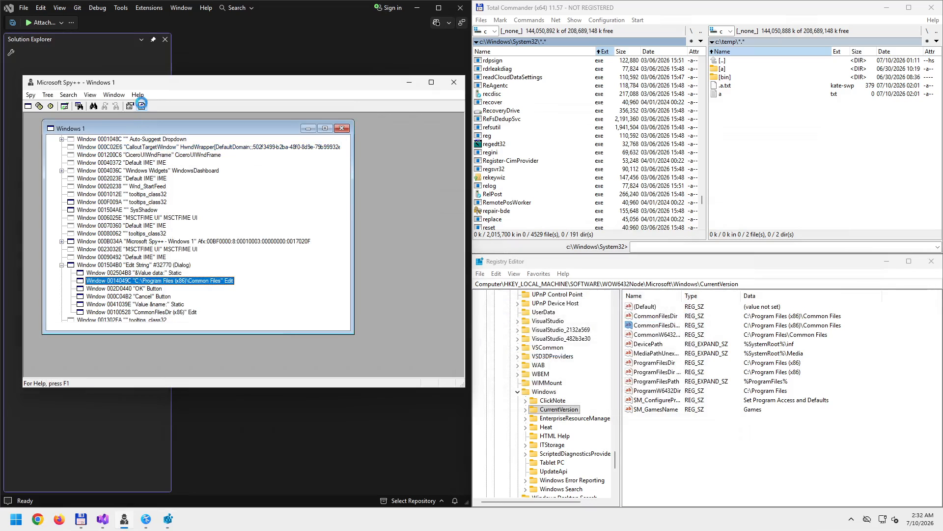
{"action": "left_click", "coordinate": [93, 106]}
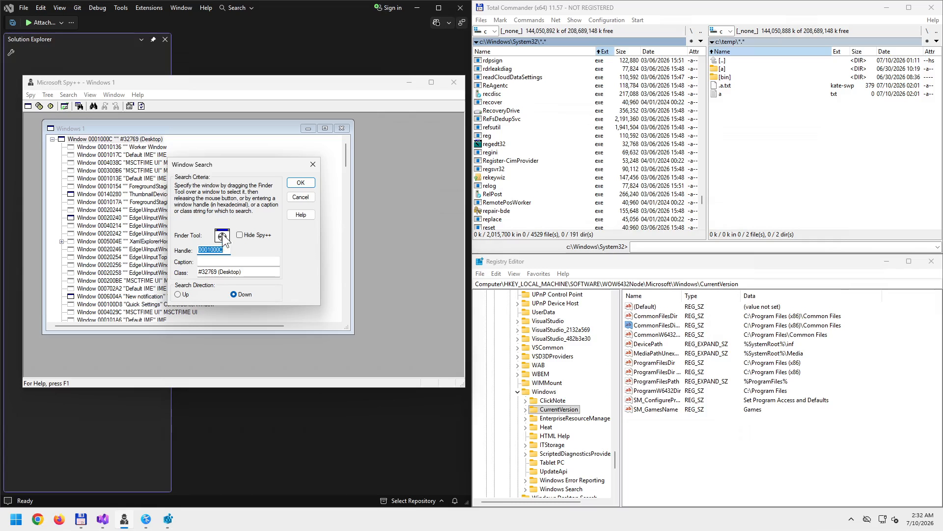
{"action": "left_click_drag", "start_coordinate": [222, 236], "coordinate": [670, 361]}
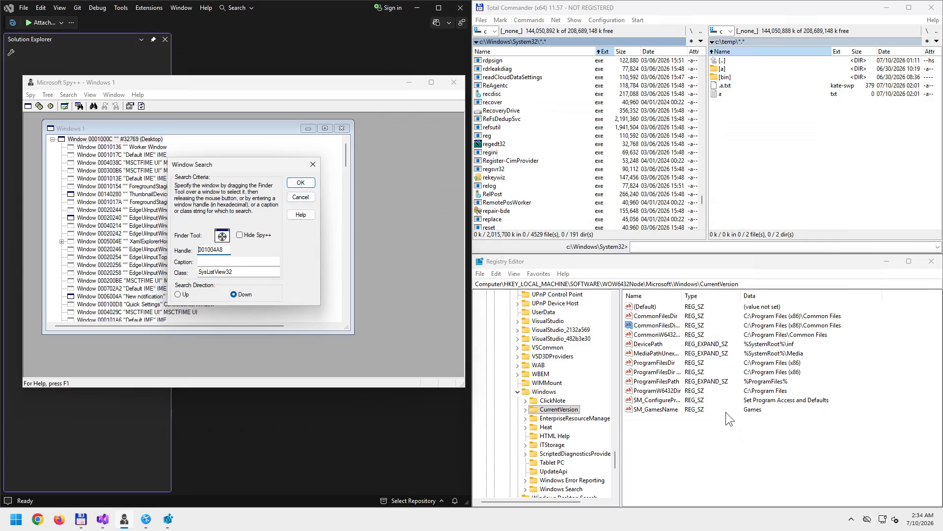
- Activate the Registry Editor window, clearing its value selection
{"action": "left_click", "coordinate": [712, 361]}
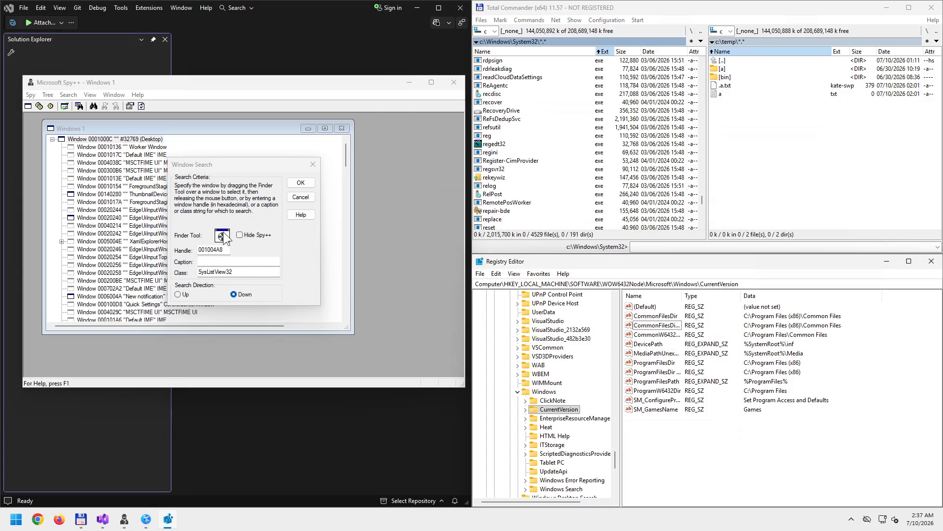
- Retarget the Finder Tool from the key tree to the value list and jump to SysListView32 001004A8
{"action": "left_click_drag", "start_coordinate": [221, 238], "coordinate": [527, 344]}
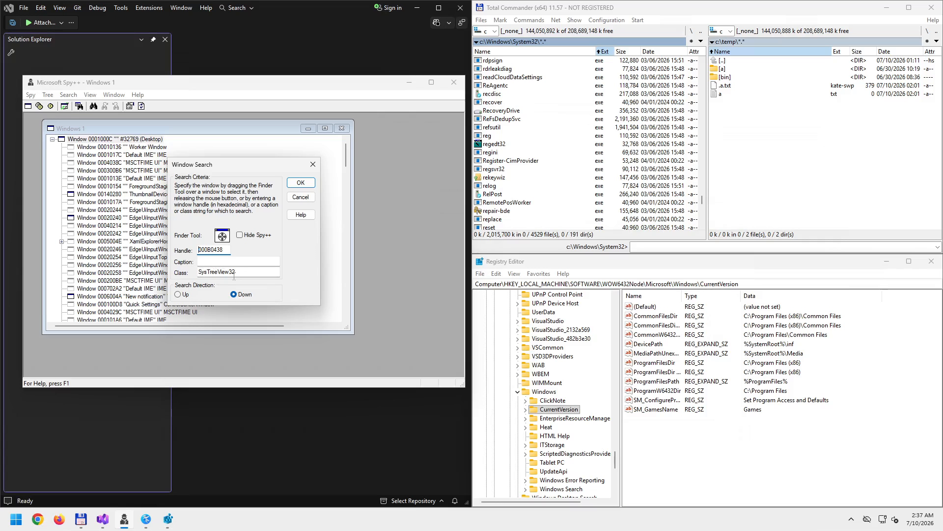
{"action": "left_click_drag", "start_coordinate": [222, 236], "coordinate": [732, 404]}
{"action": "left_click", "coordinate": [628, 308]}
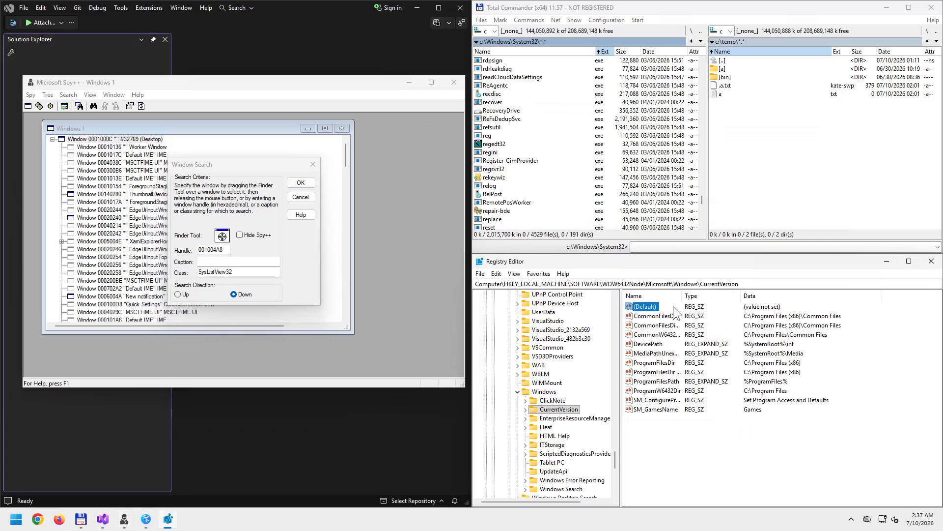
{"action": "left_click", "coordinate": [765, 314]}
{"action": "left_click", "coordinate": [302, 183]}
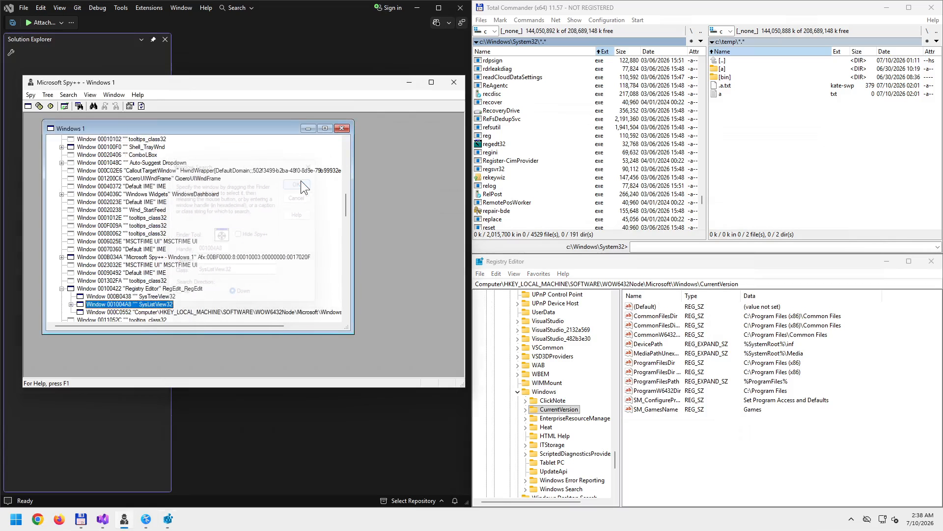
- Step through Registry Editor's SysListView32 and SysTreeView32 entries, then click into Regedit's key path bar
{"action": "key", "text": "Down"}
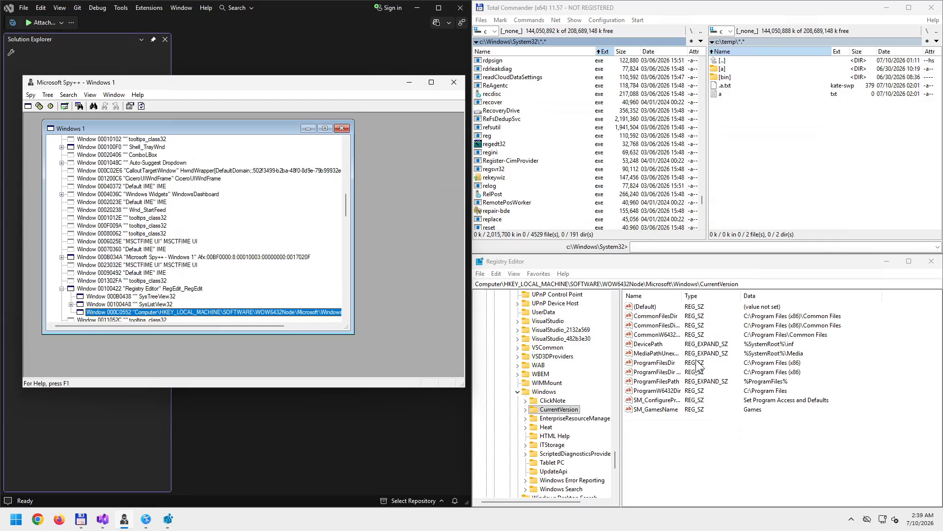
{"action": "left_click", "coordinate": [165, 305]}
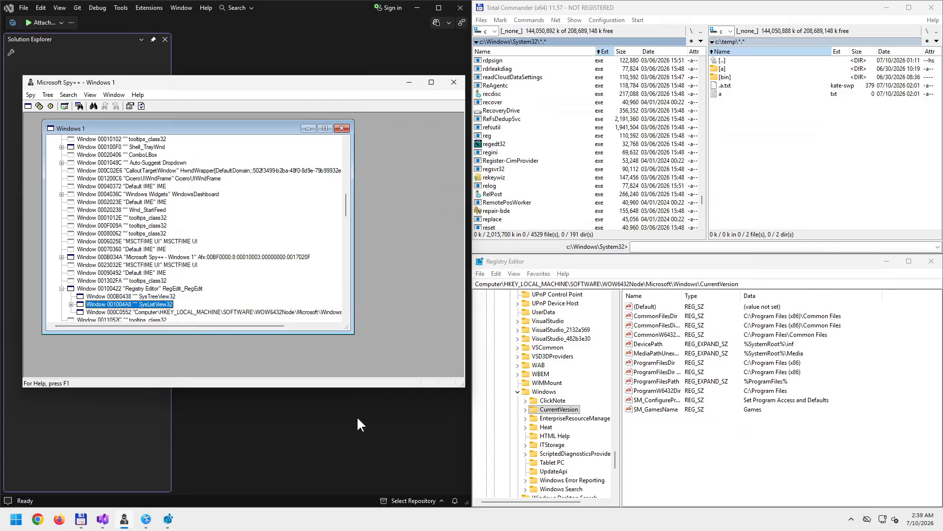
{"action": "left_click", "coordinate": [161, 296]}
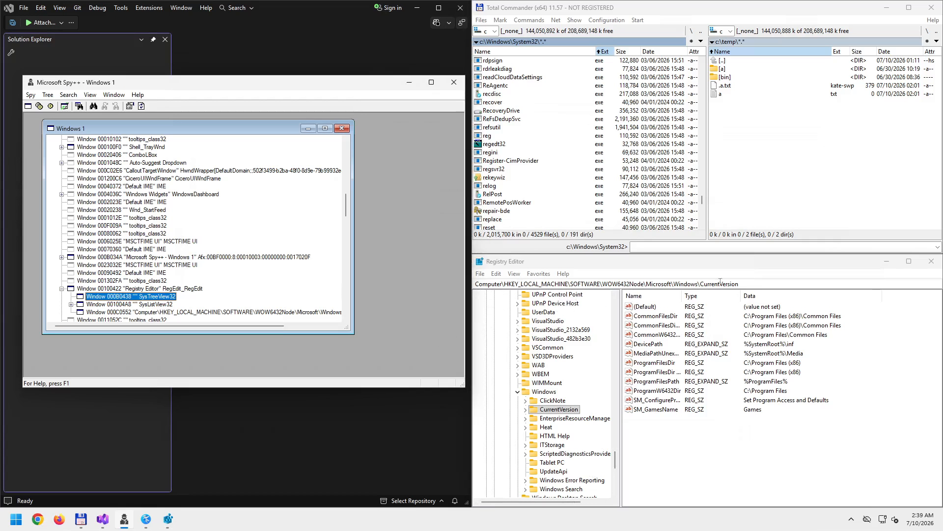
{"action": "left_click", "coordinate": [764, 283]}
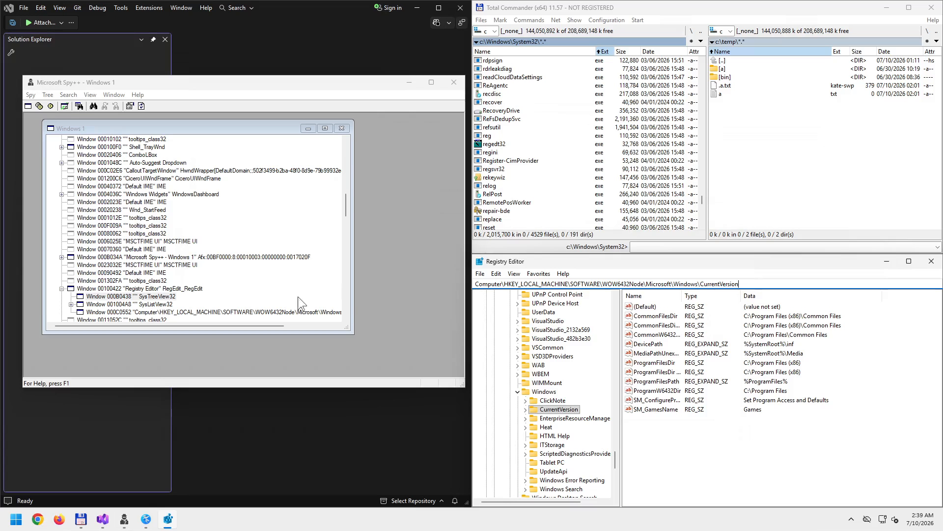
- Use Find Window's Finder Tool on Registry Editor's address bar to locate Edit window 000C0552
{"action": "left_click", "coordinate": [93, 107]}
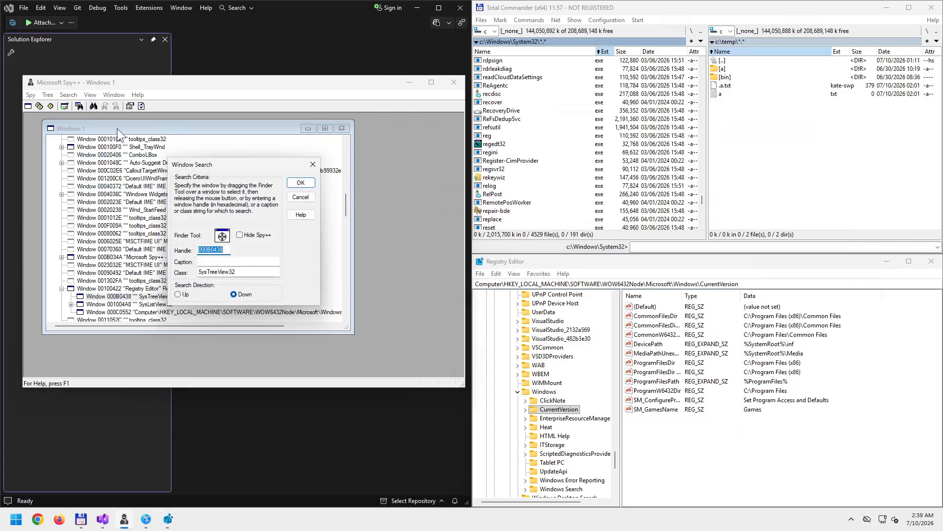
{"action": "left_click_drag", "start_coordinate": [222, 234], "coordinate": [611, 285]}
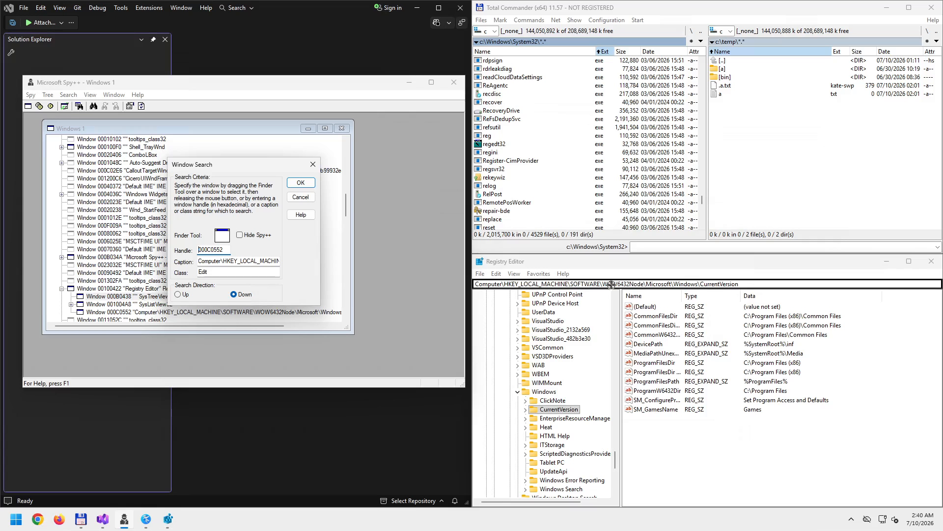
{"action": "left_click_drag", "start_coordinate": [611, 285], "coordinate": [611, 285]}
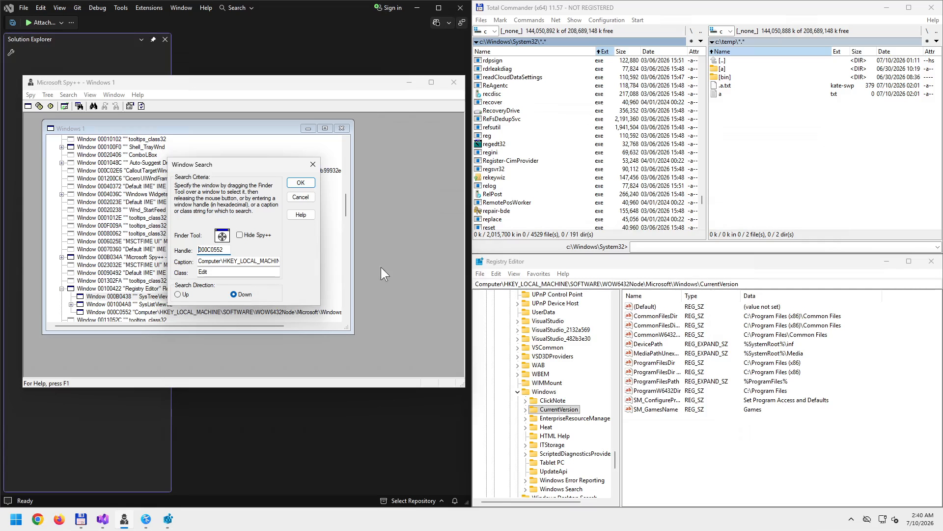
{"action": "left_click", "coordinate": [301, 182]}
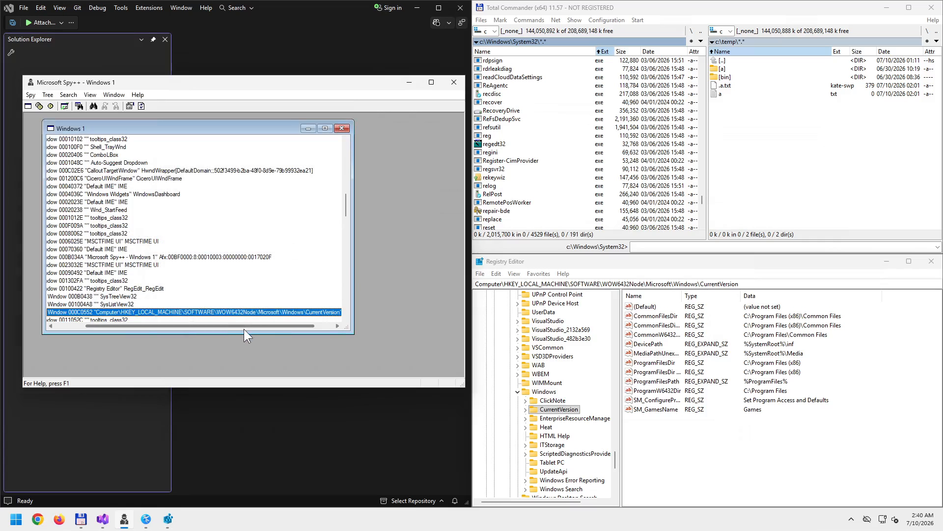
- Maximize the Windows 1 tree and inspect the Edit window 000C0552 entry
{"action": "left_click", "coordinate": [325, 128]}
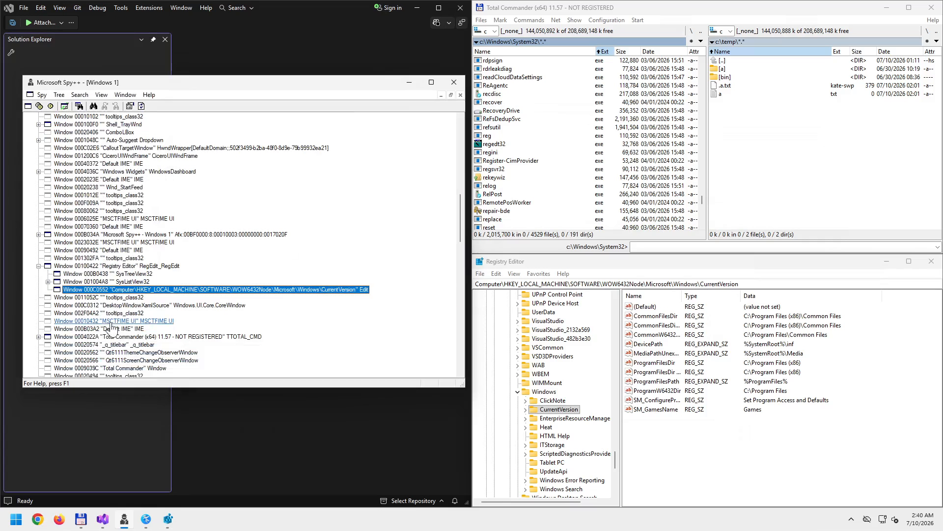
{"action": "left_click", "coordinate": [363, 293]}
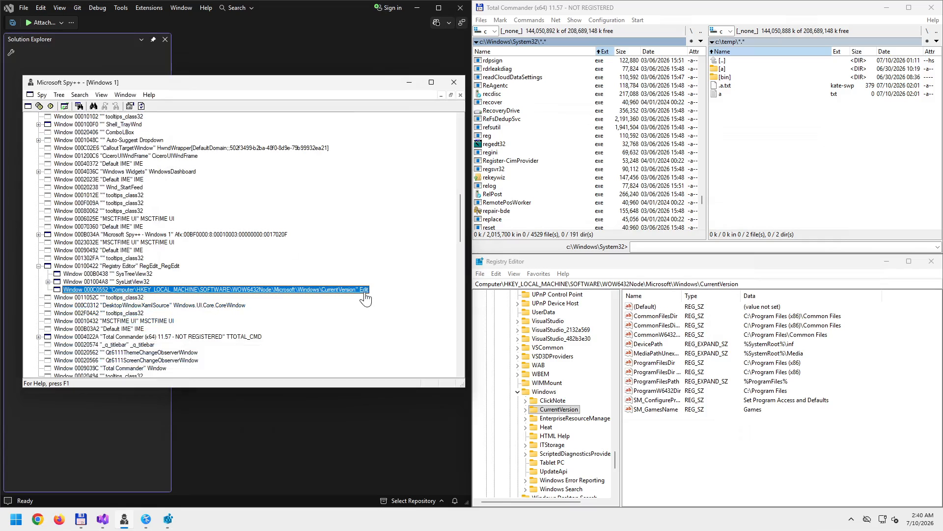
{"action": "right_click", "coordinate": [340, 290]}
{"action": "left_click", "coordinate": [763, 287]}
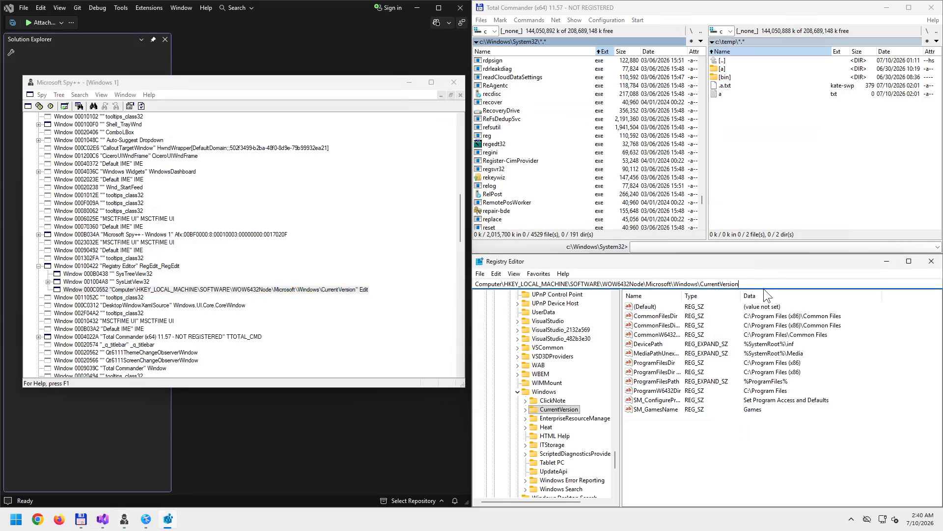
- Trim the address bar back to ...\Microsoft\Windows\ and open its CurrentVersion subkey
{"action": "key", "text": "BackSpace"}
{"action": "key", "text": "BackSpace"}
{"action": "key", "text": "BackSpace"}
{"action": "key", "text": "BackSpace"}
{"action": "key", "text": "BackSpace"}
{"action": "key", "text": "BackSpace"}
{"action": "key", "text": "BackSpace"}
{"action": "key", "text": "BackSpace"}
{"action": "key", "text": "BackSpace"}
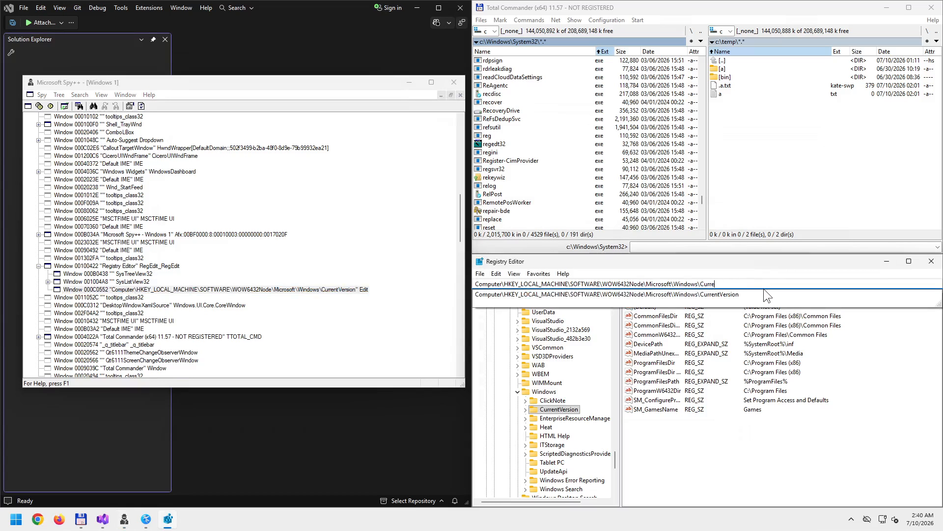
{"action": "key", "text": "BackSpace"}
{"action": "key", "text": "BackSpace"}
{"action": "key", "text": "BackSpace"}
{"action": "key", "text": "BackSpace"}
{"action": "key", "text": "BackSpace"}
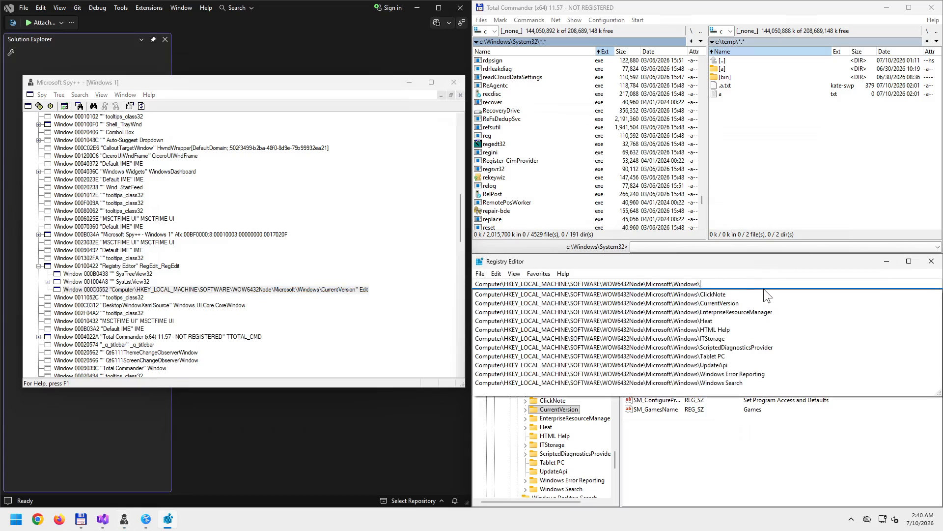
{"action": "key", "text": "Return"}
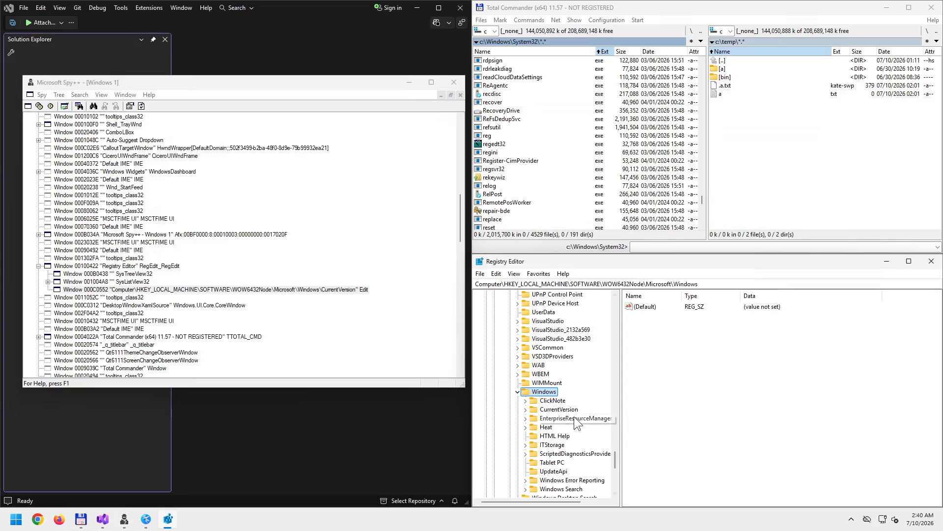
{"action": "double_click", "coordinate": [558, 409]}
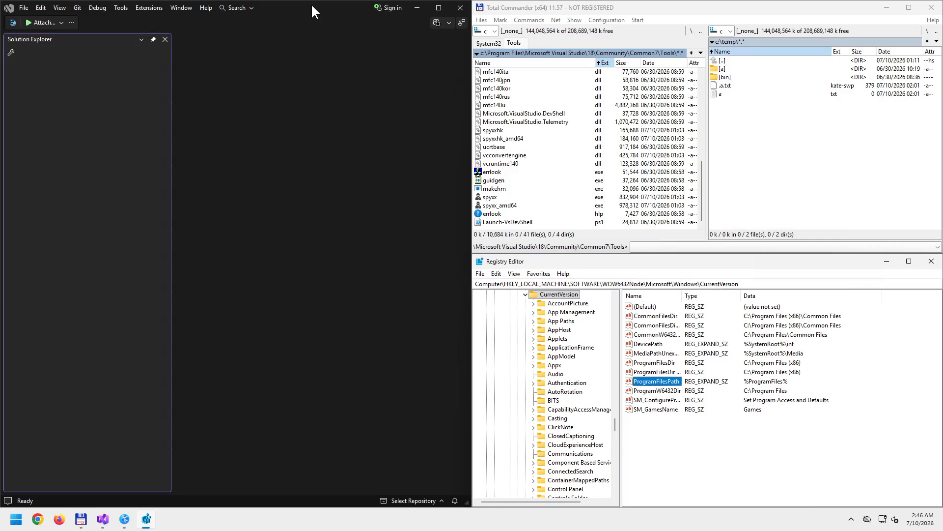
- Launch Spy++ from Visual Studio's Tools menu and approve the elevation prompt
{"action": "left_click", "coordinate": [120, 7]}
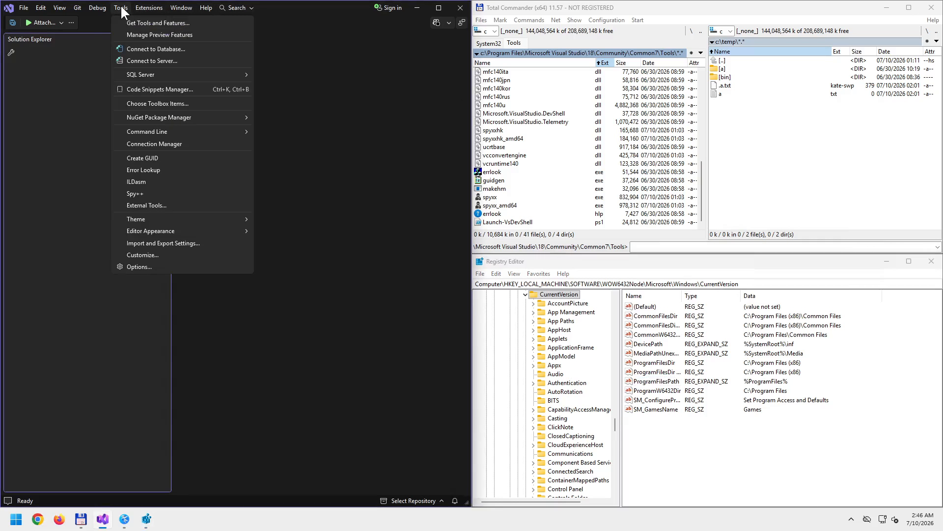
{"action": "left_click", "coordinate": [145, 194]}
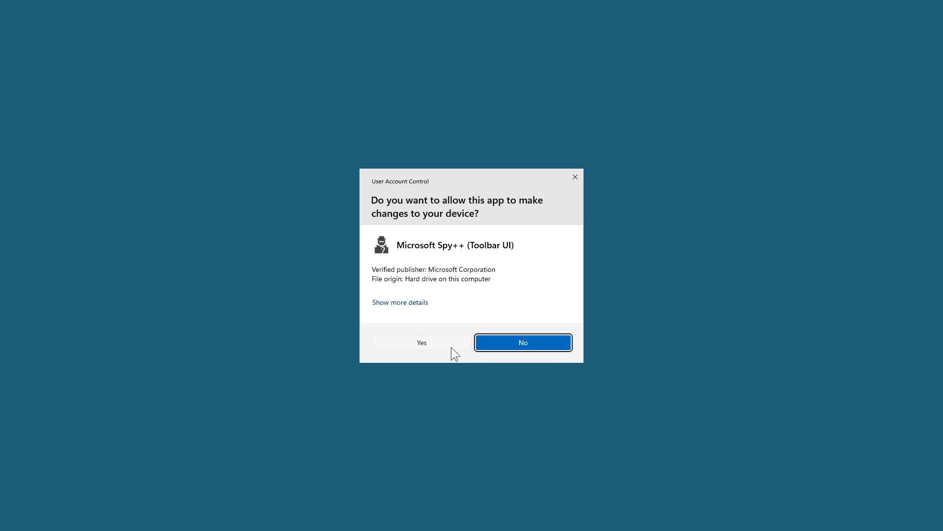
{"action": "left_click", "coordinate": [429, 347]}
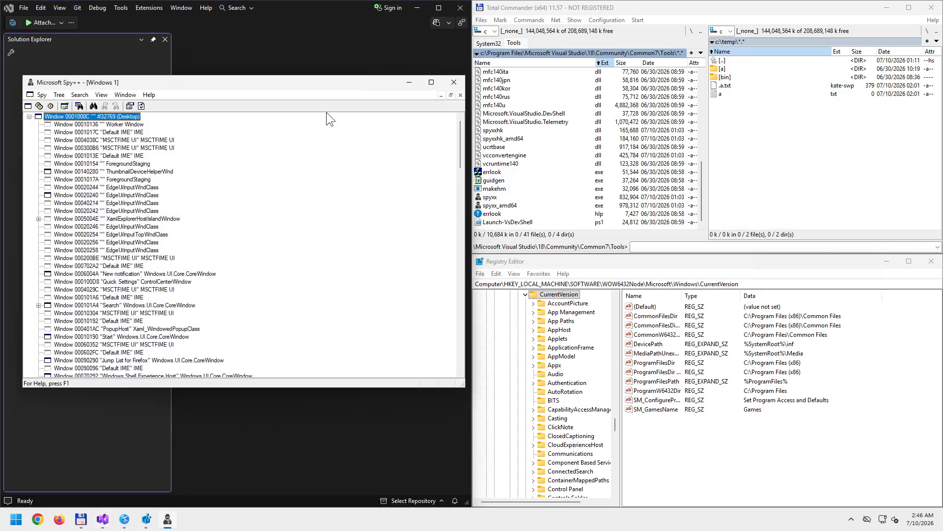
- Use Find Window set to Messages on Registry Editor to open a log for window 00100422
{"action": "left_click_drag", "start_coordinate": [270, 84], "coordinate": [265, 85]}
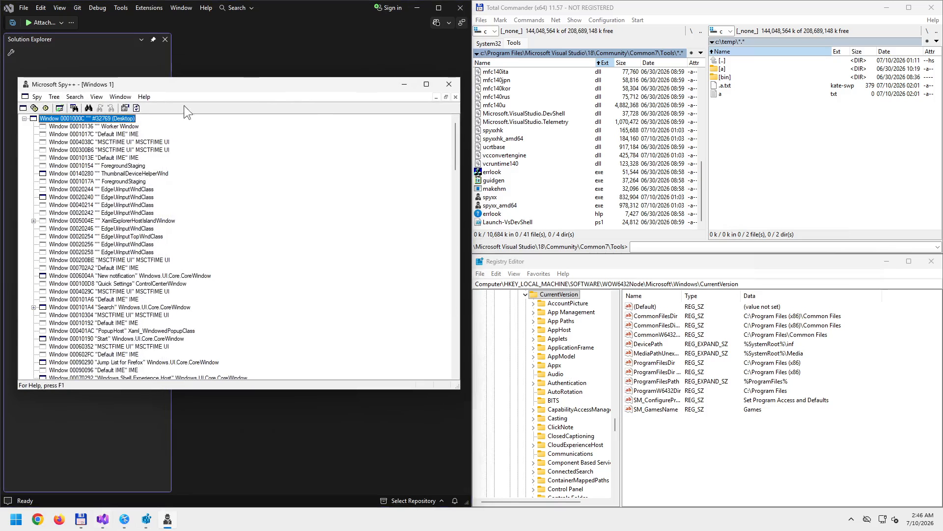
{"action": "left_click", "coordinate": [75, 107]}
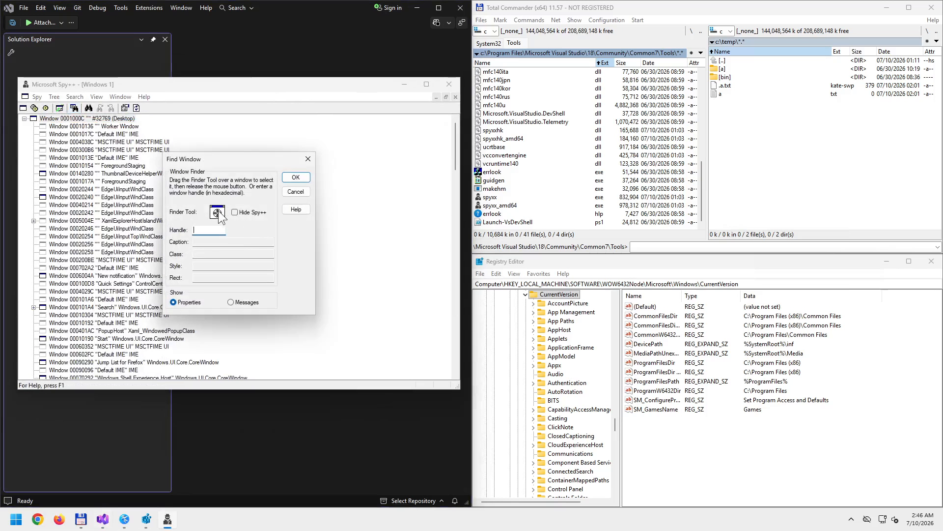
{"action": "left_click_drag", "start_coordinate": [218, 212], "coordinate": [593, 262]}
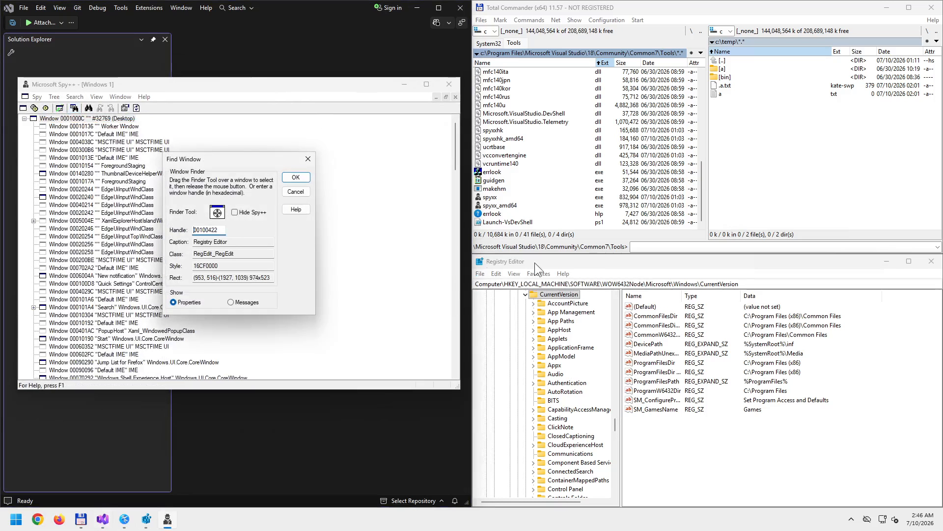
{"action": "left_click", "coordinate": [231, 302]}
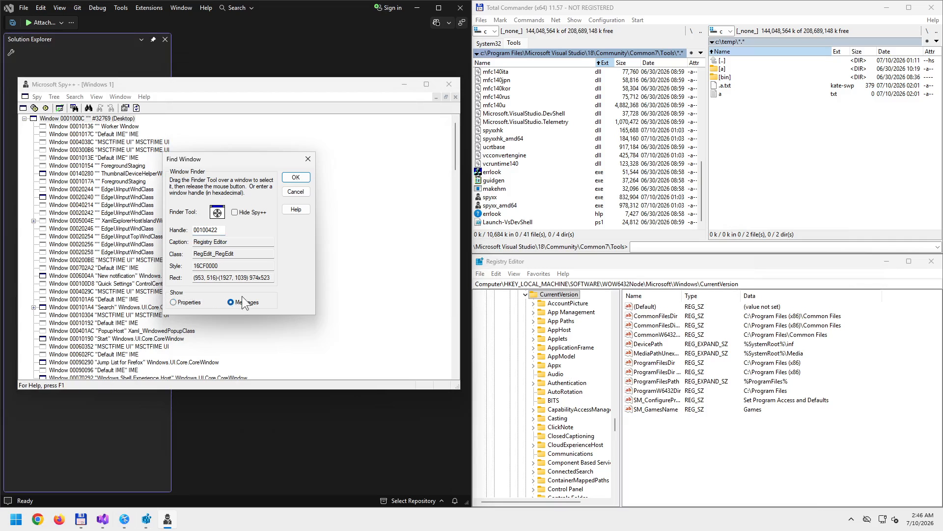
{"action": "left_click", "coordinate": [300, 177]}
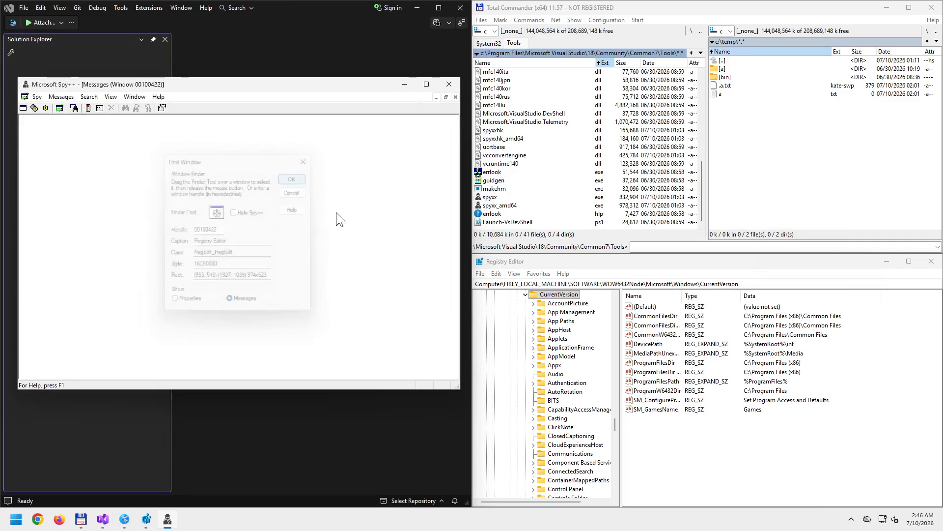
- Shift the Spy++ window down and back up, then close Spy++
{"action": "left_click", "coordinate": [480, 274]}
{"action": "left_click", "coordinate": [499, 275]}
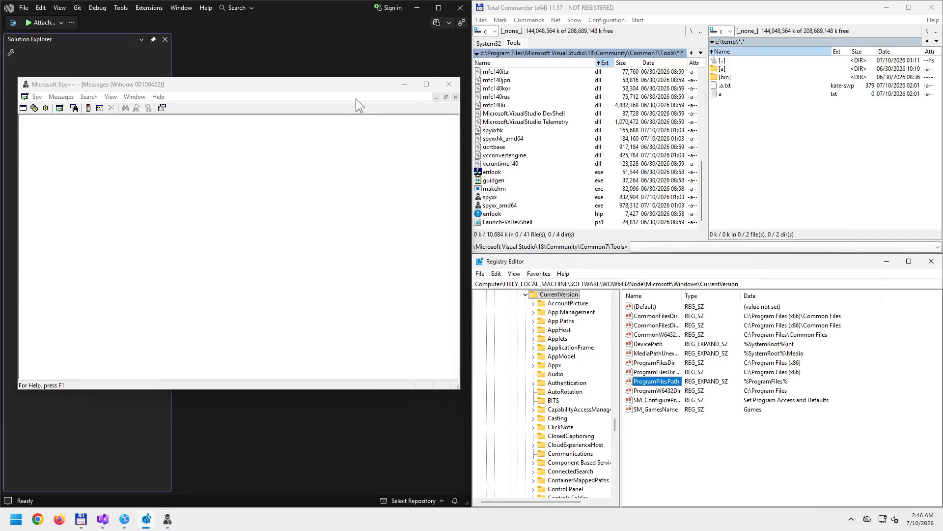
{"action": "left_click_drag", "start_coordinate": [342, 84], "coordinate": [344, 117]}
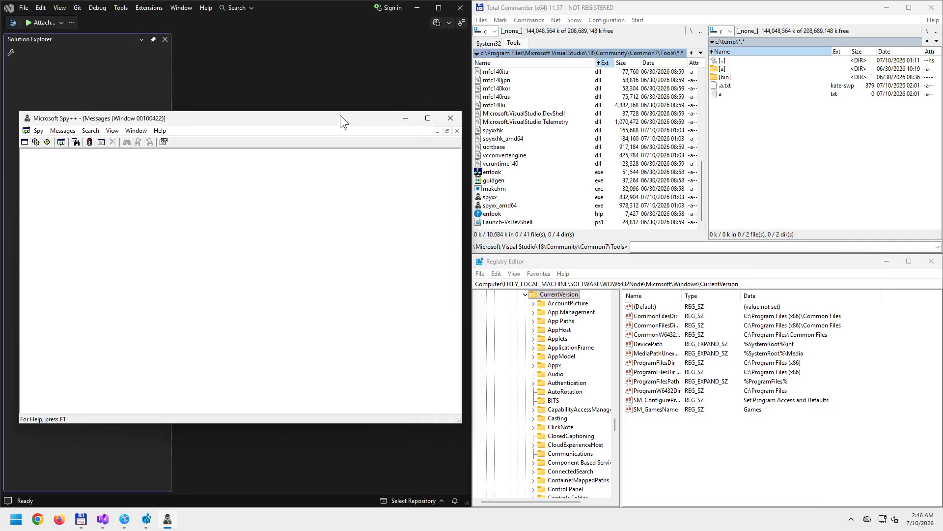
{"action": "left_click_drag", "start_coordinate": [340, 116], "coordinate": [334, 83]}
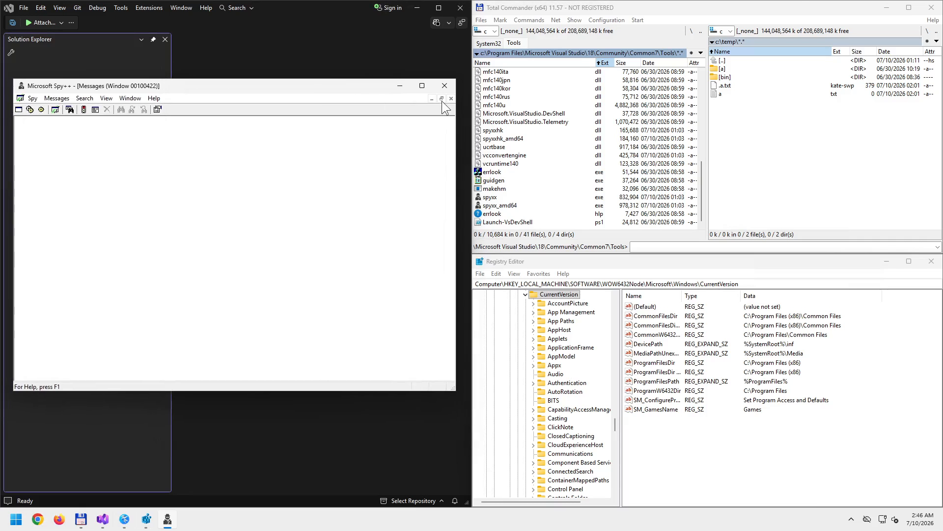
{"action": "left_click", "coordinate": [444, 86]}
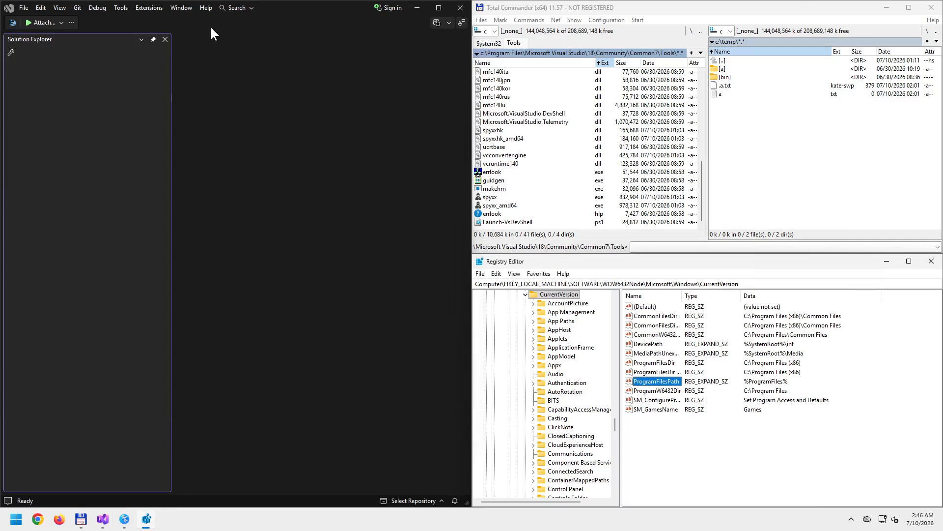
{"action": "left_click", "coordinate": [119, 11]}
{"action": "left_click", "coordinate": [151, 187]}
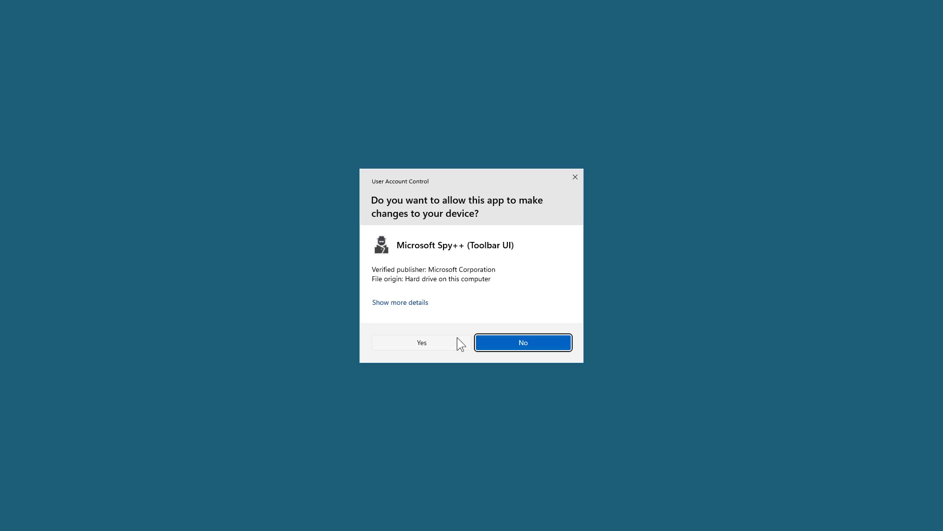
{"action": "left_click", "coordinate": [451, 341]}
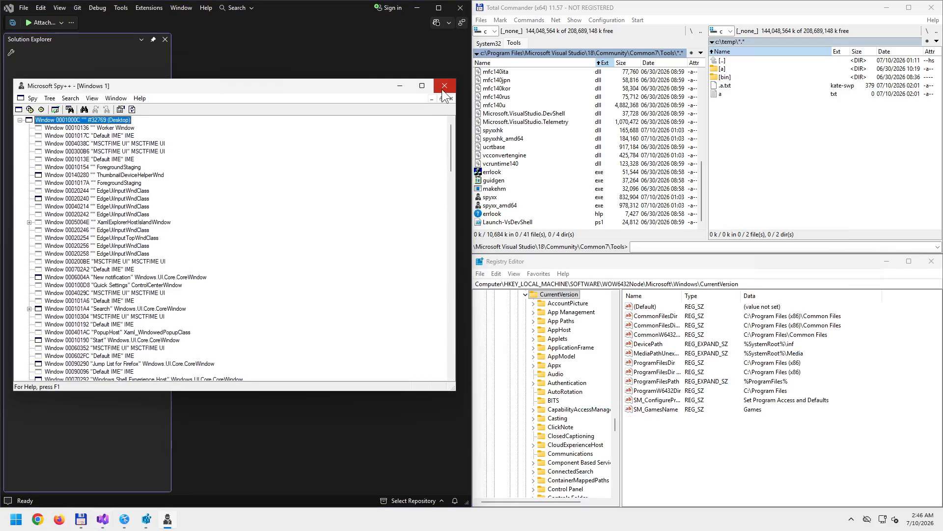
{"action": "left_click", "coordinate": [444, 86]}
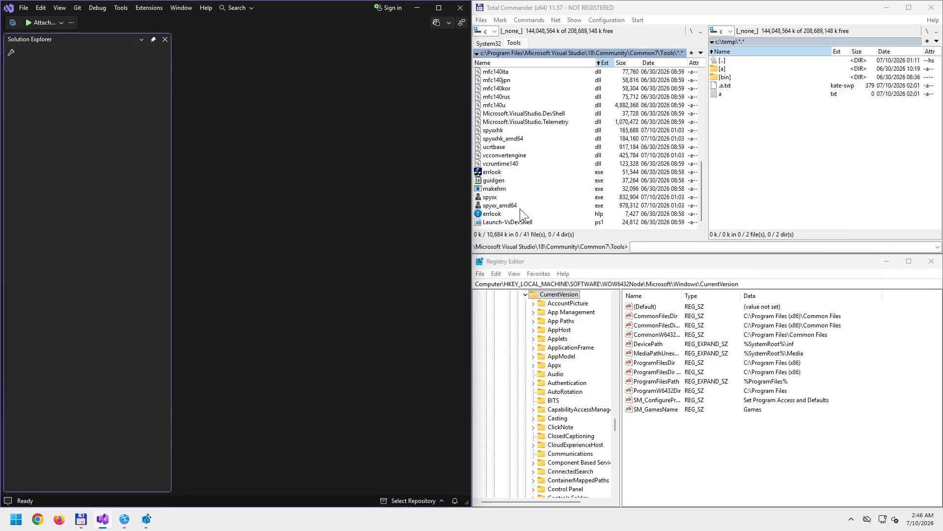
{"action": "left_click", "coordinate": [490, 198]}
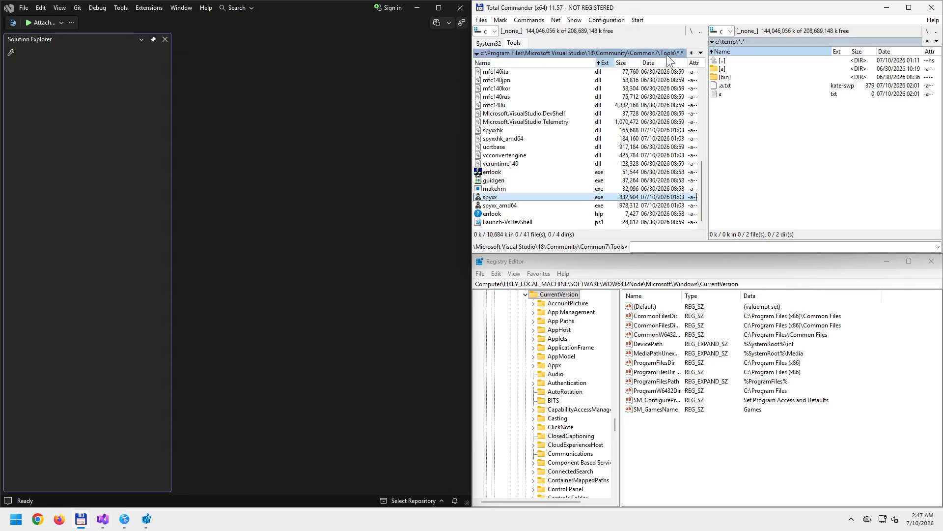
- Run spyxx.exe as administrator from Total Commander and approve the UAC prompt
{"action": "right_click", "coordinate": [498, 197]}
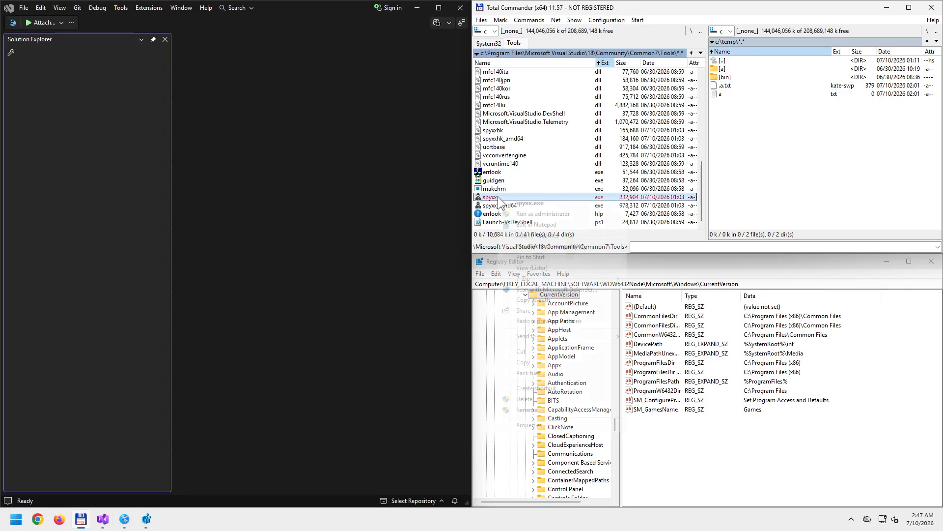
{"action": "left_click", "coordinate": [522, 214]}
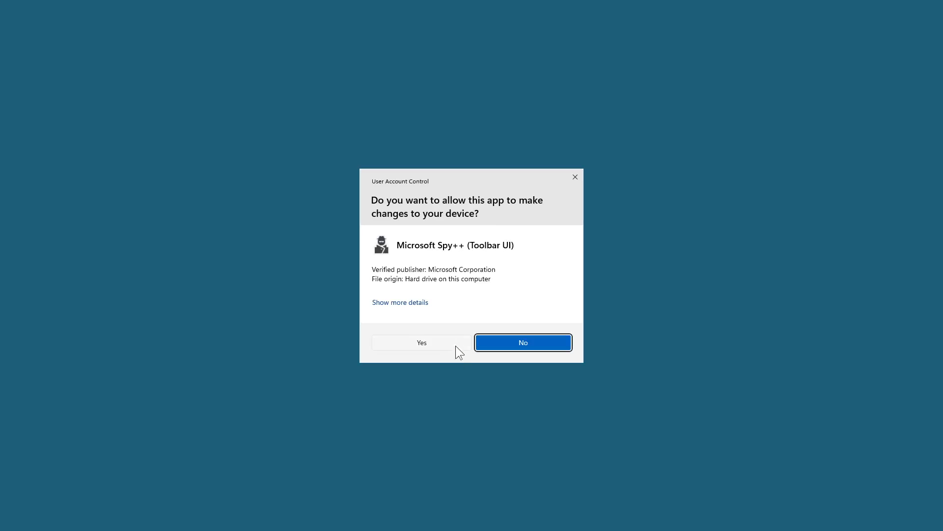
{"action": "left_click", "coordinate": [440, 341]}
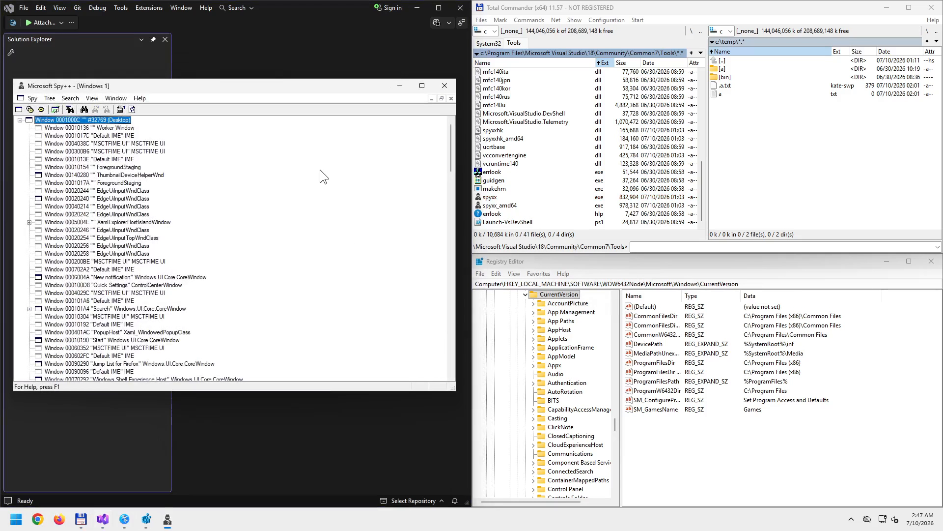
- Set Find Window to Messages and drop the Finder Tool on Registry Editor to log window 00100422
{"action": "left_click", "coordinate": [107, 121]}
{"action": "left_click", "coordinate": [69, 109]}
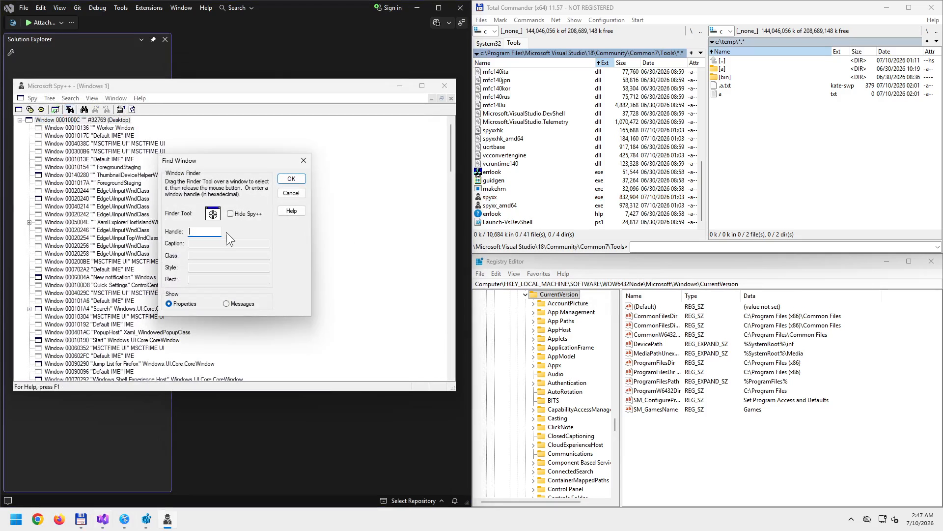
{"action": "left_click", "coordinate": [226, 303]}
{"action": "left_click_drag", "start_coordinate": [213, 214], "coordinate": [565, 260]}
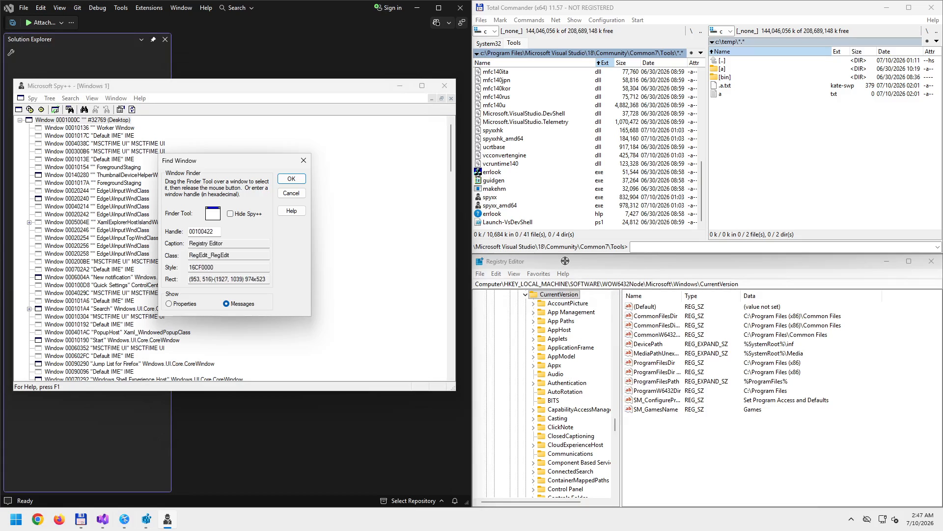
{"action": "left_click_drag", "start_coordinate": [565, 260], "coordinate": [565, 261]}
{"action": "left_click", "coordinate": [291, 179]}
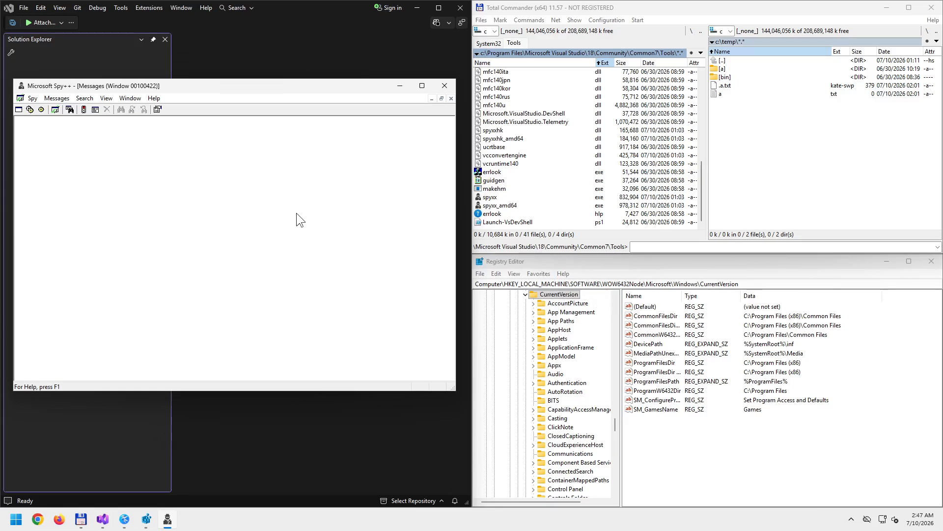
{"action": "left_click", "coordinate": [480, 274]}
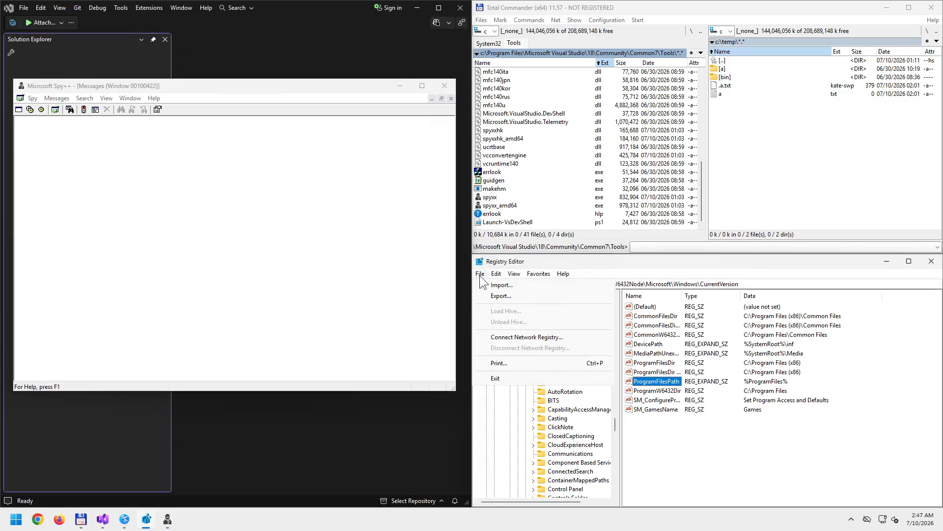
{"action": "left_click", "coordinate": [480, 276]}
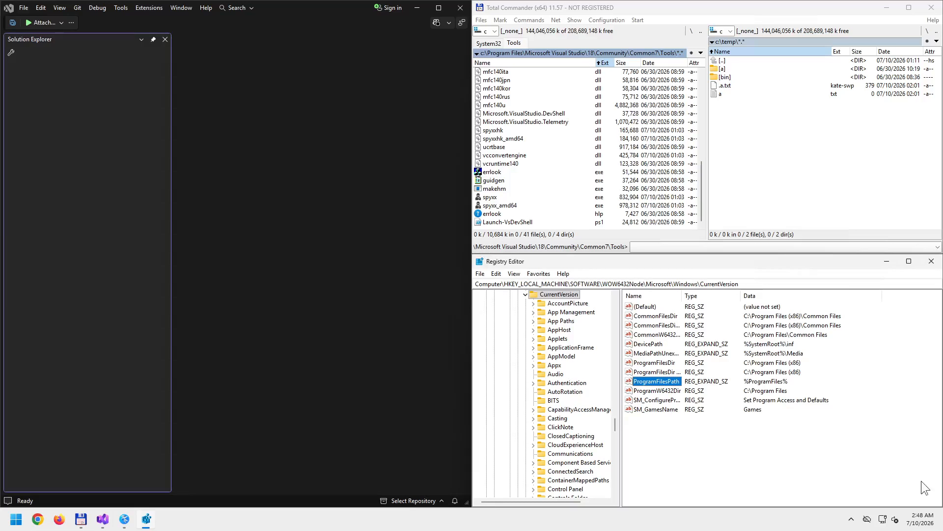
- Select spyxx_amd64.exe rather than spyxx.exe in the Total Commander file list
{"action": "left_click", "coordinate": [496, 197]}
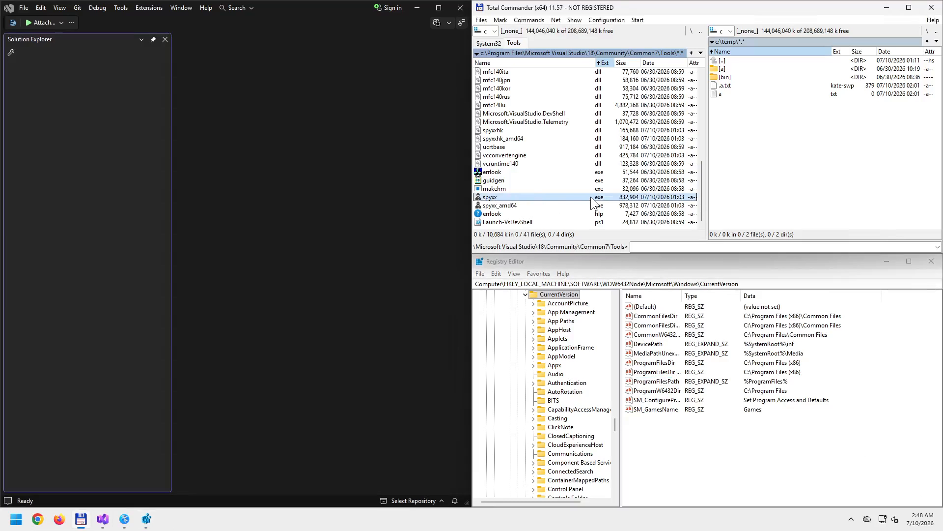
{"action": "left_click", "coordinate": [513, 206]}
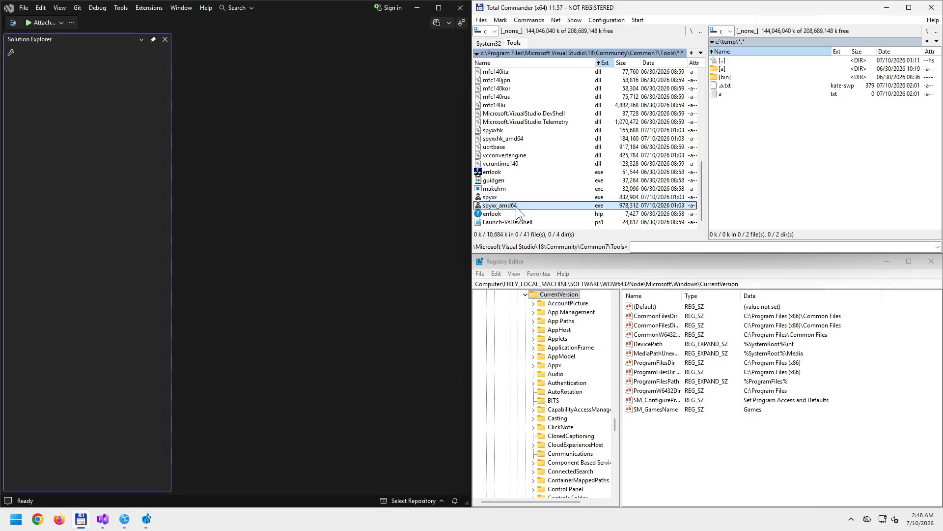
{"action": "left_click", "coordinate": [496, 196]}
{"action": "left_click", "coordinate": [499, 206]}
{"action": "left_click", "coordinate": [499, 197]}
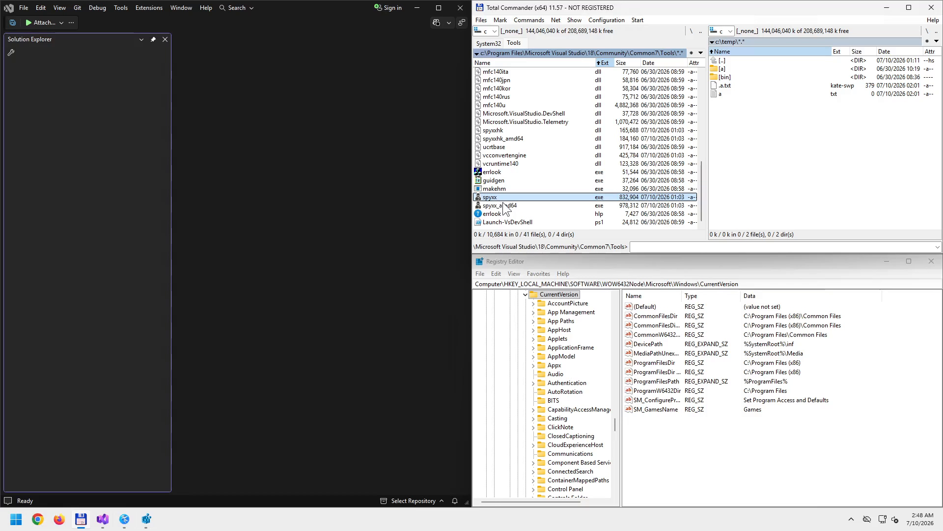
{"action": "left_click", "coordinate": [505, 205]}
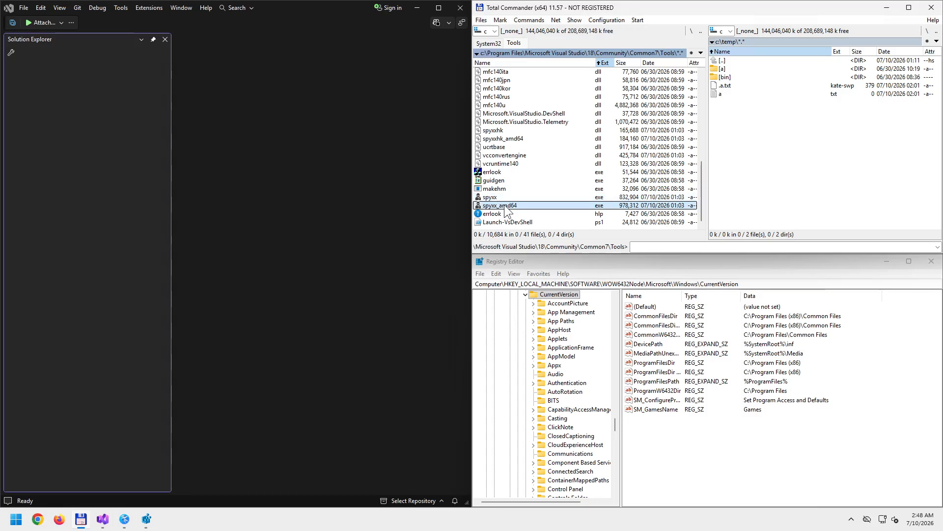
- Run spyxx_amd64.exe as administrator and approve the UAC prompt
{"action": "right_click", "coordinate": [502, 206]}
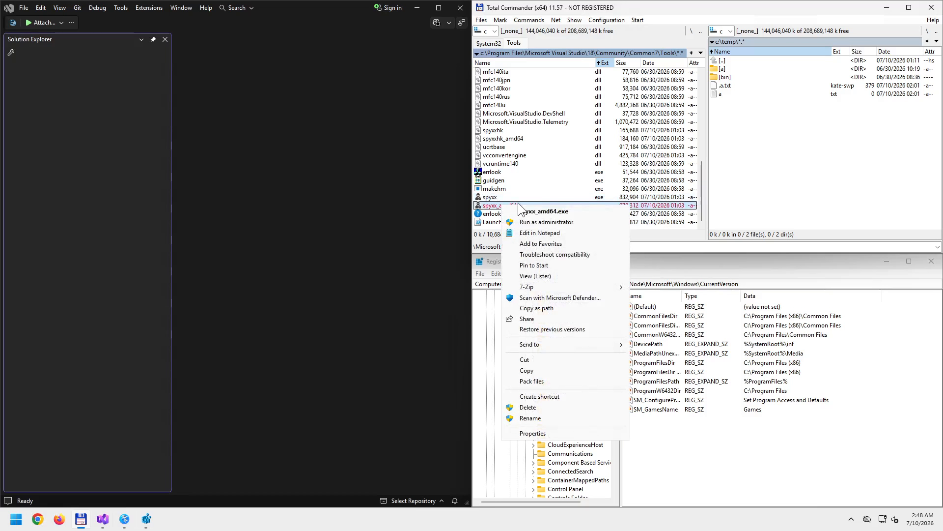
{"action": "left_click", "coordinate": [526, 197]}
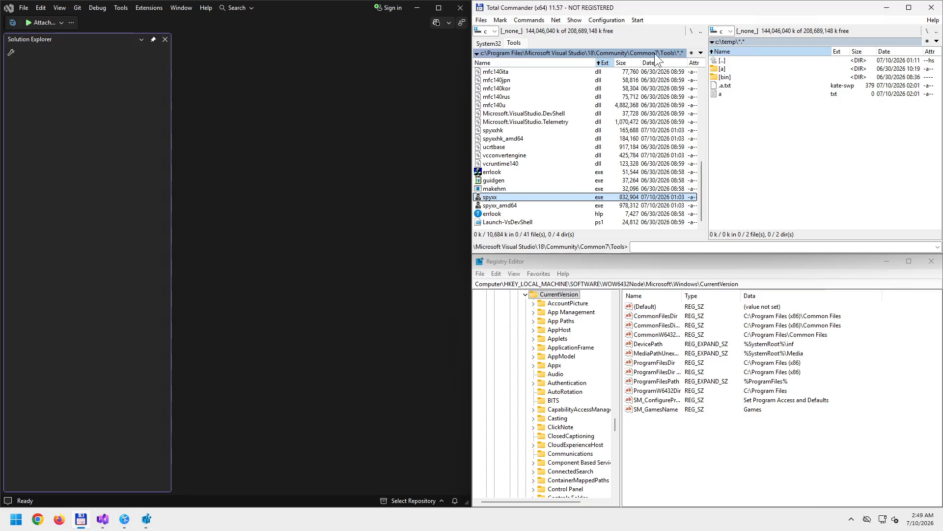
{"action": "right_click", "coordinate": [510, 206]}
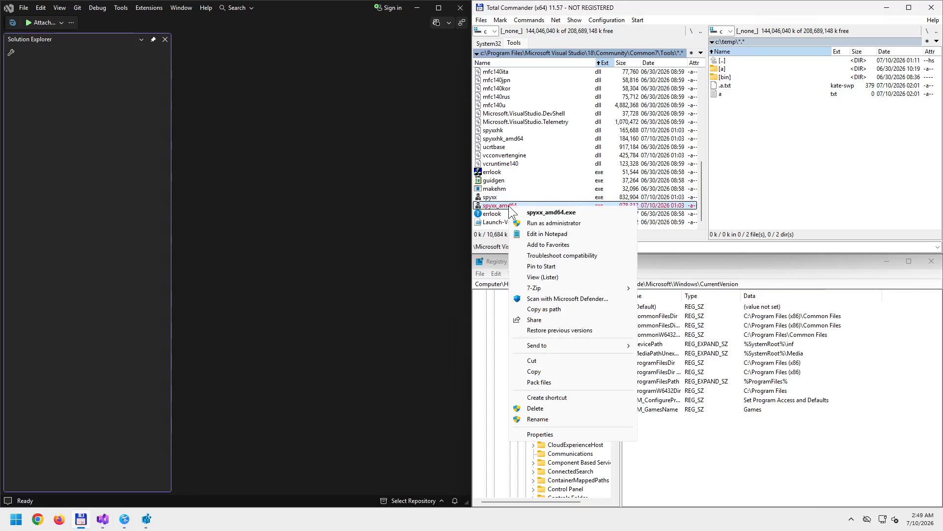
{"action": "left_click", "coordinate": [539, 225]}
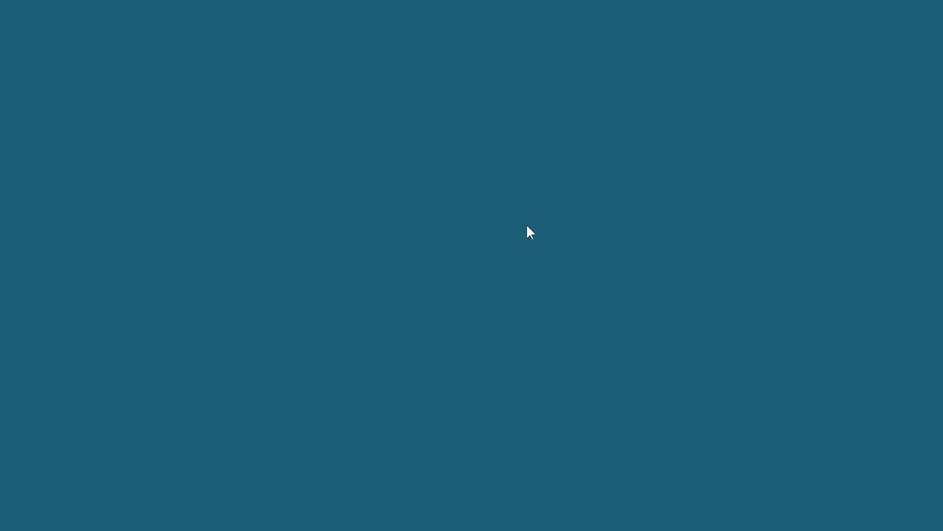
{"action": "left_click", "coordinate": [444, 344]}
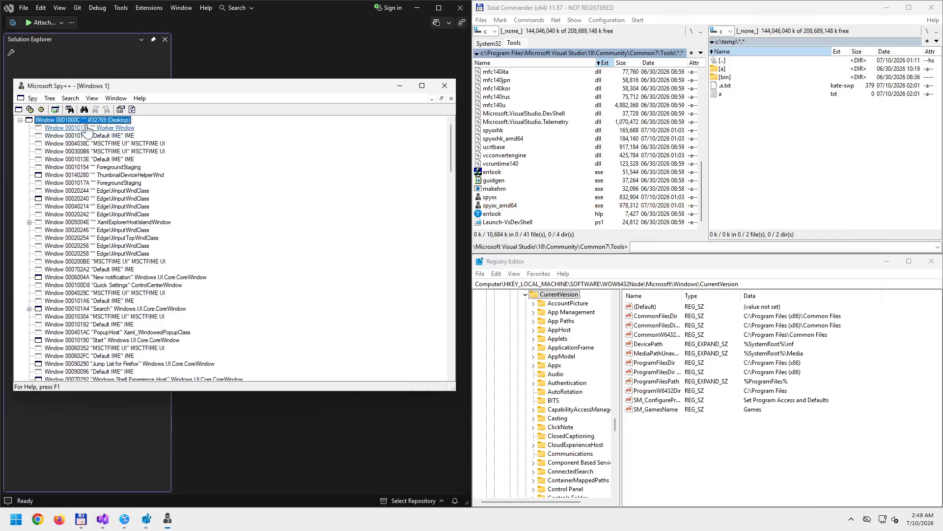
- Retarget Registry Editor with Find Window set to Messages to start logging window 00100422
{"action": "left_click", "coordinate": [69, 109]}
{"action": "left_click_drag", "start_coordinate": [213, 214], "coordinate": [571, 261]}
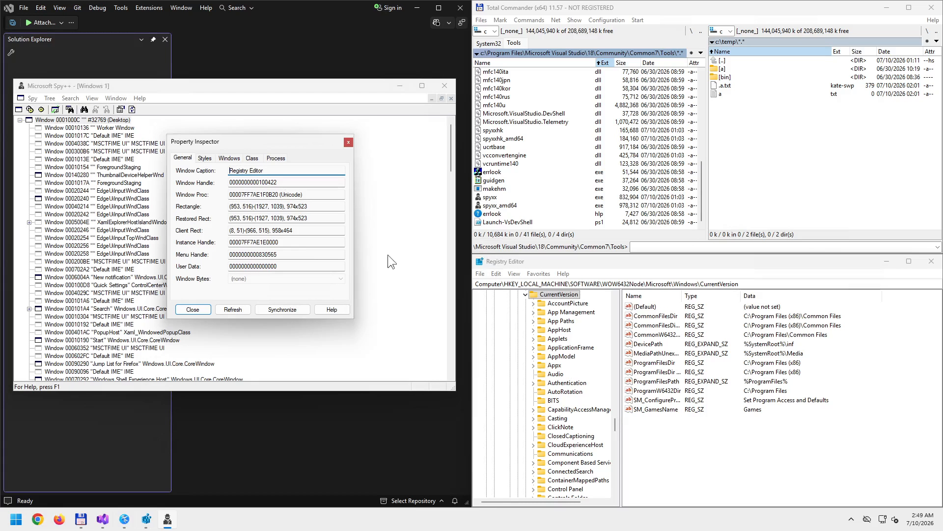
{"action": "left_click", "coordinate": [348, 142]}
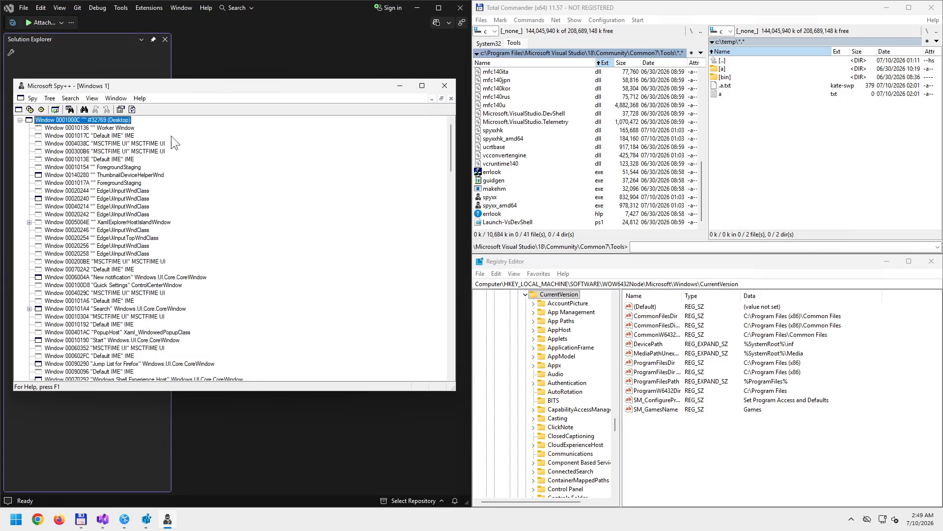
{"action": "left_click", "coordinate": [69, 109]}
{"action": "left_click", "coordinate": [226, 303]}
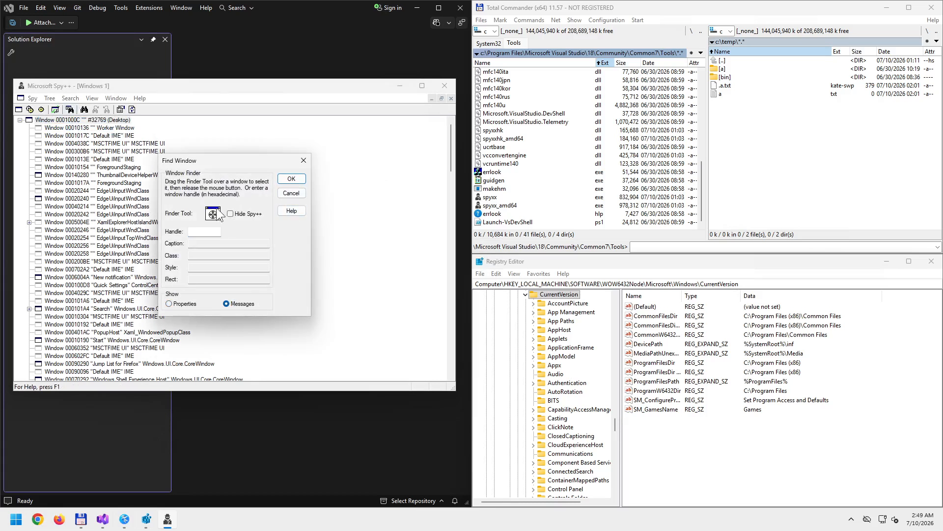
{"action": "left_click_drag", "start_coordinate": [220, 215], "coordinate": [550, 262]}
{"action": "left_click", "coordinate": [291, 178]}
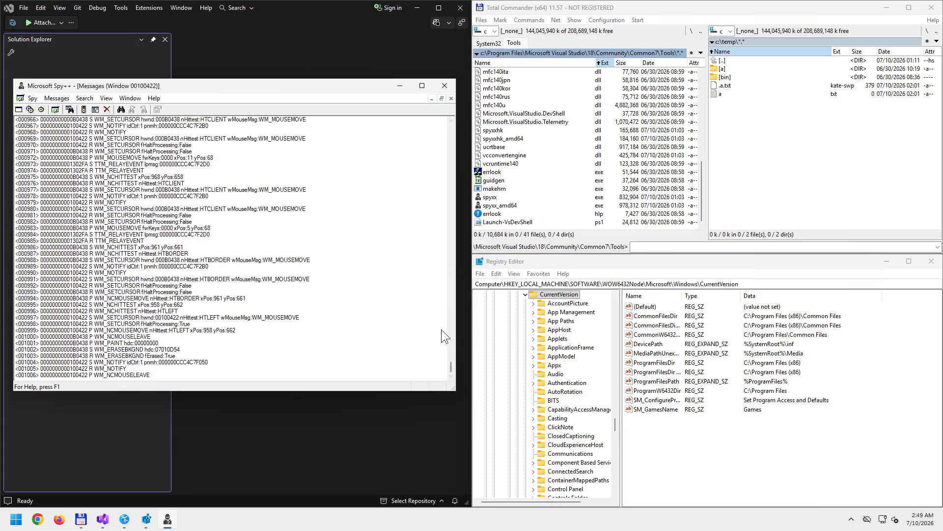
- Generate log entries via Registry Editor's File menu, probe its menu bar, then restore the log window
{"action": "left_click", "coordinate": [480, 273]}
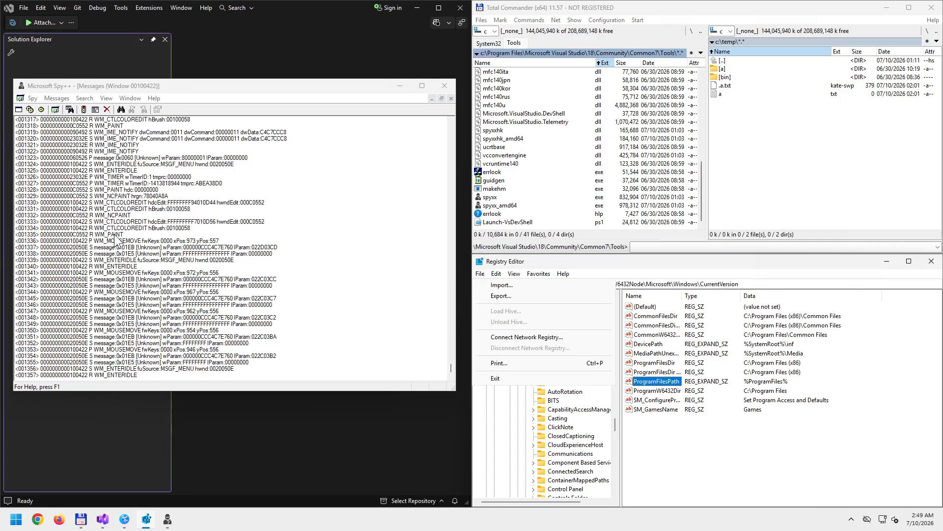
{"action": "left_click", "coordinate": [134, 229]}
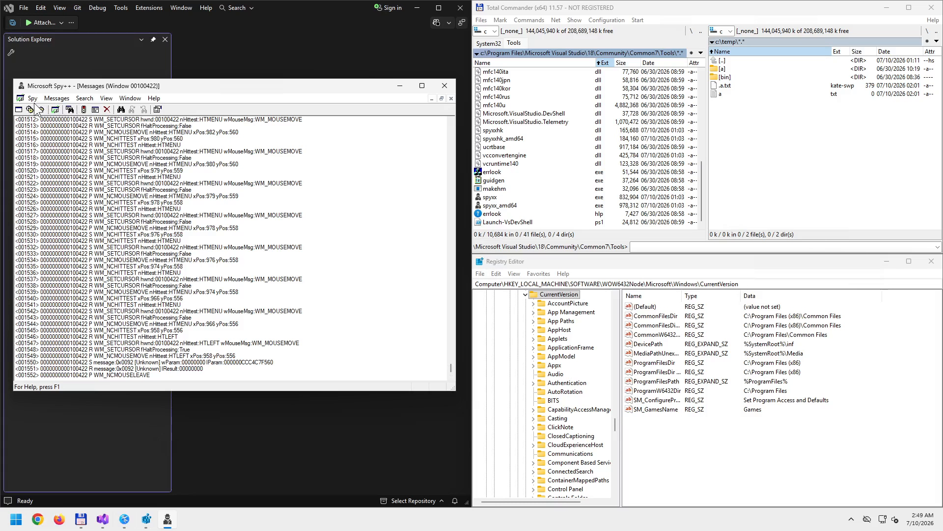
{"action": "left_click", "coordinate": [70, 109]}
{"action": "left_click_drag", "start_coordinate": [213, 214], "coordinate": [544, 271]}
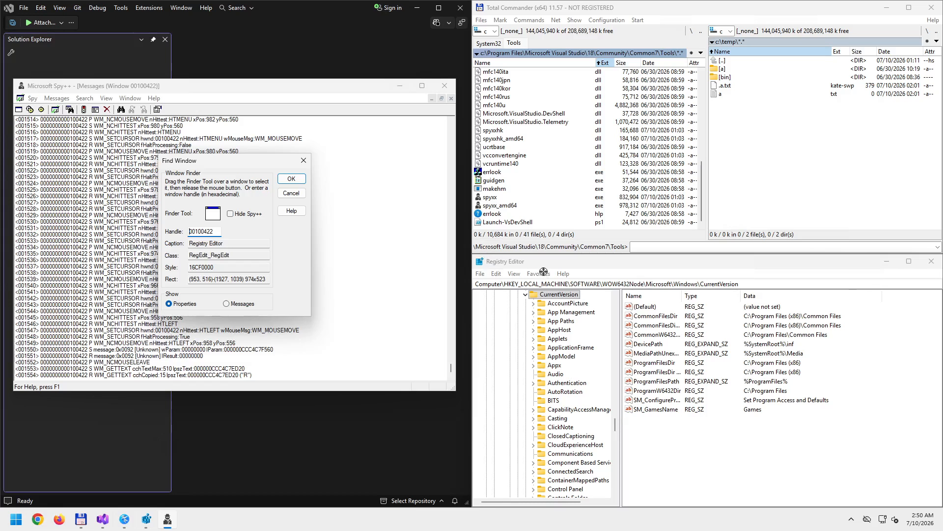
{"action": "left_click_drag", "start_coordinate": [544, 272], "coordinate": [543, 272]}
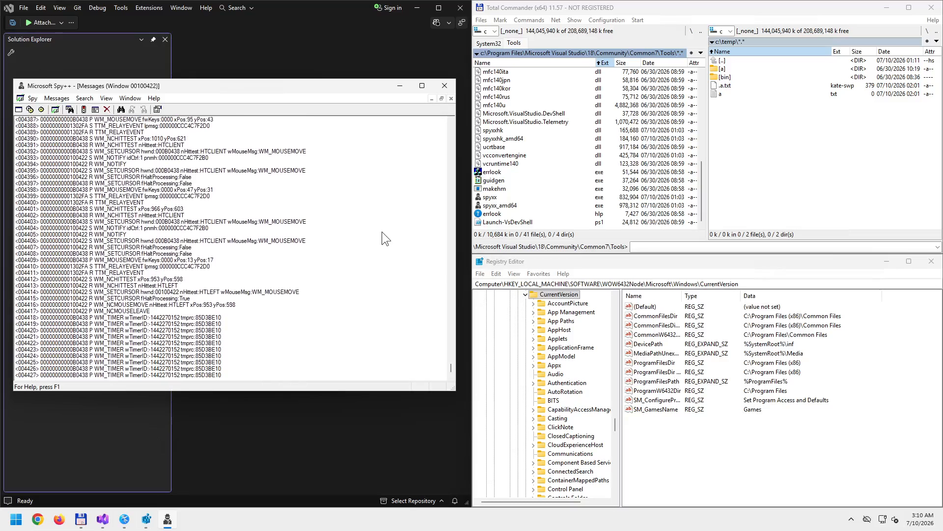
{"action": "left_click", "coordinate": [442, 99]}
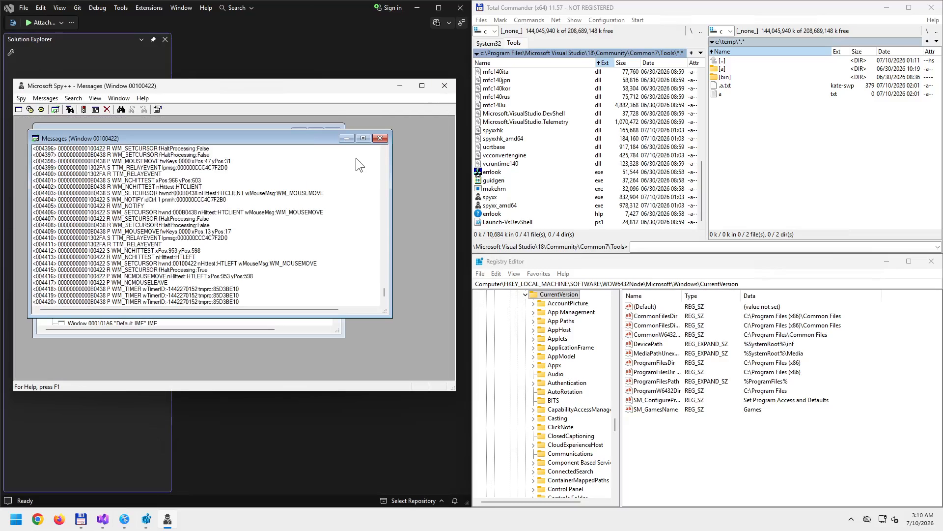
- Close the Messages child window, then reopen Find Window and select the Messages option
{"action": "left_click", "coordinate": [379, 139]}
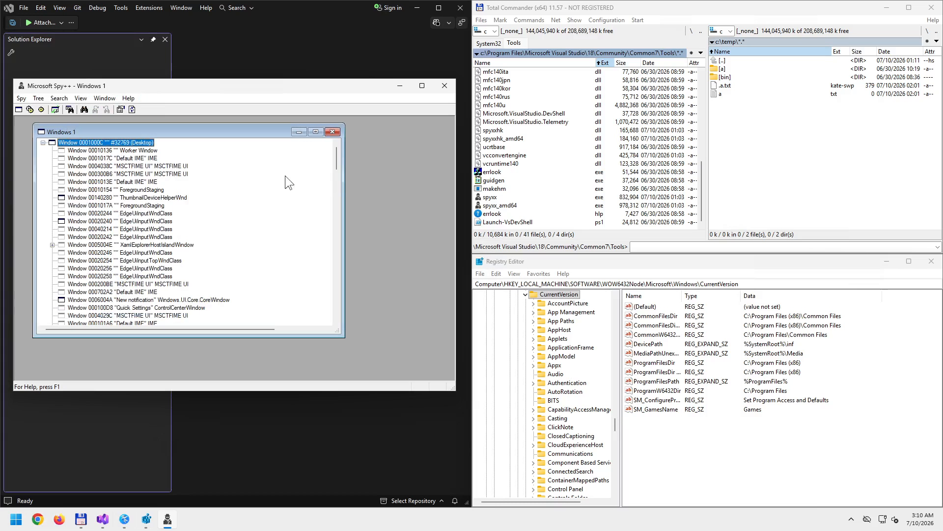
{"action": "left_click", "coordinate": [84, 110]}
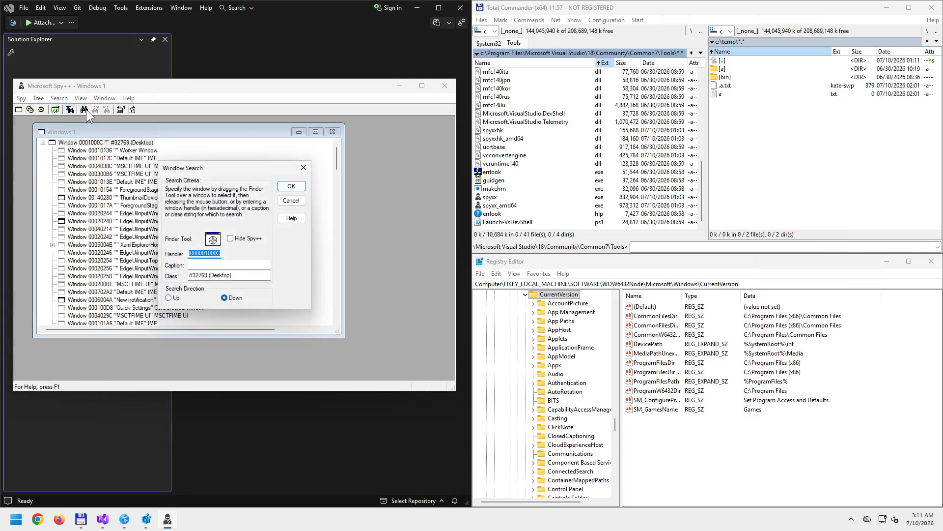
{"action": "left_click", "coordinate": [305, 169]}
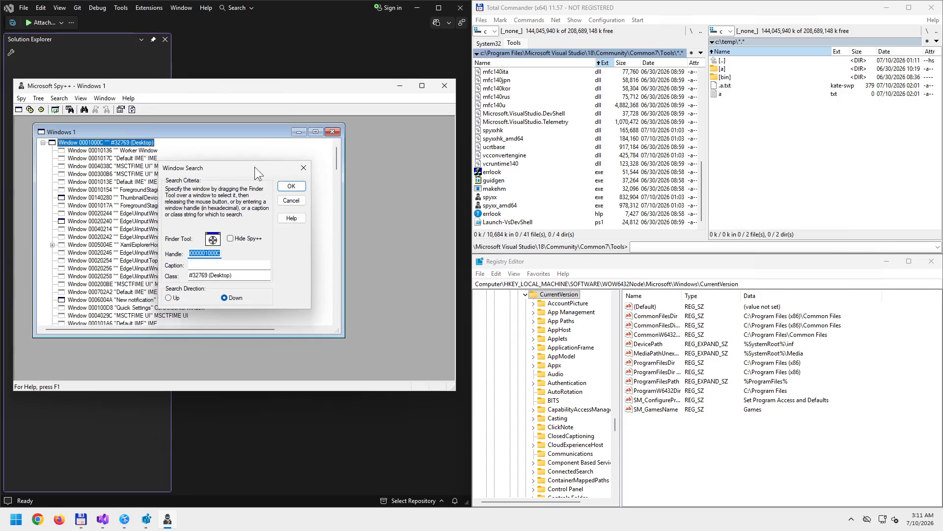
{"action": "left_click", "coordinate": [70, 109]}
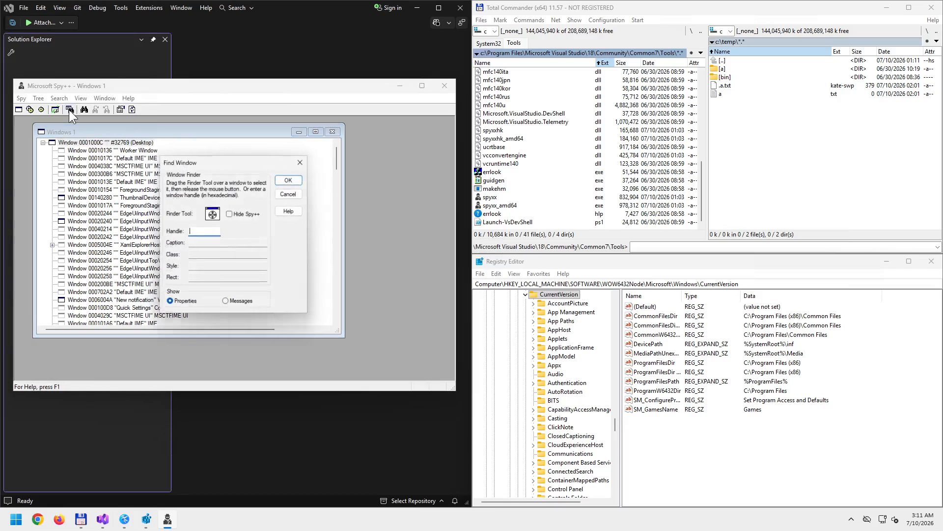
{"action": "left_click", "coordinate": [225, 304]}
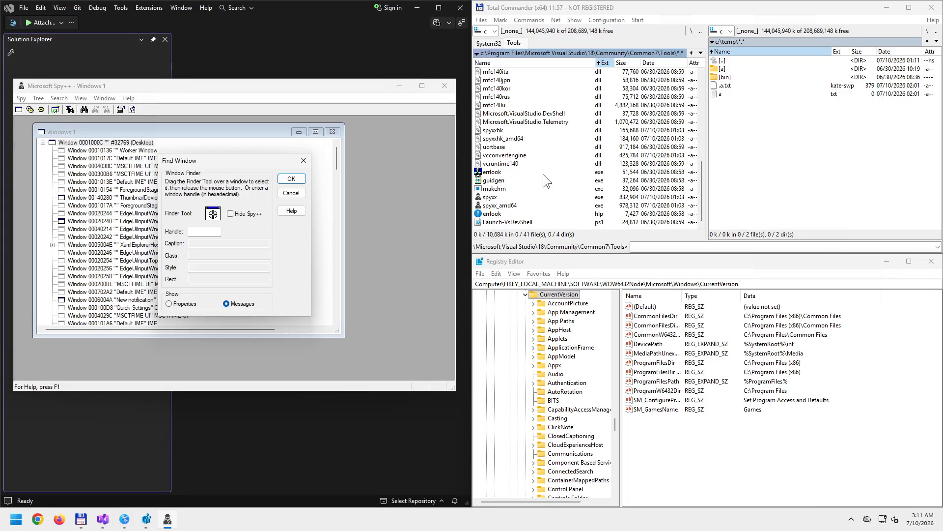
- Quick-search 'winver' in the System32 folder and run it to open About Windows
{"action": "left_click", "coordinate": [491, 44]}
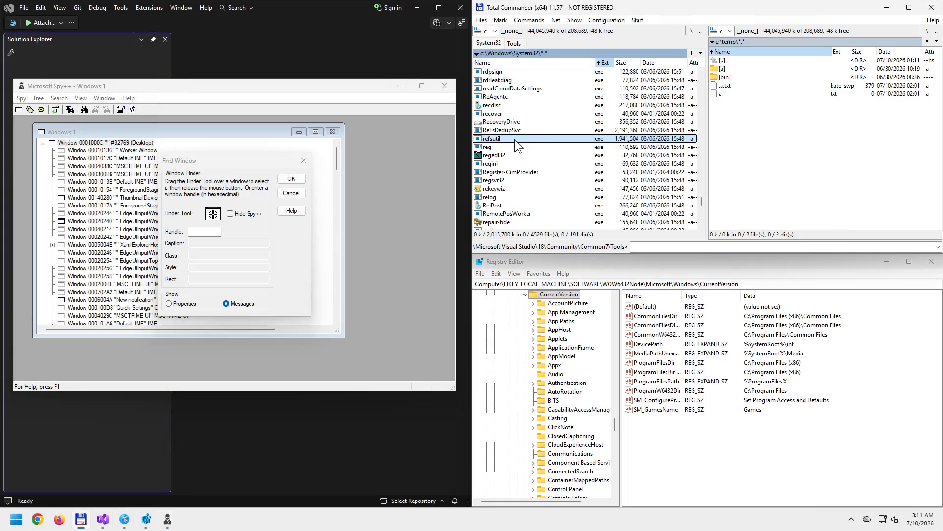
{"action": "key", "text": "Escape"}
{"action": "type", "text": "win"}
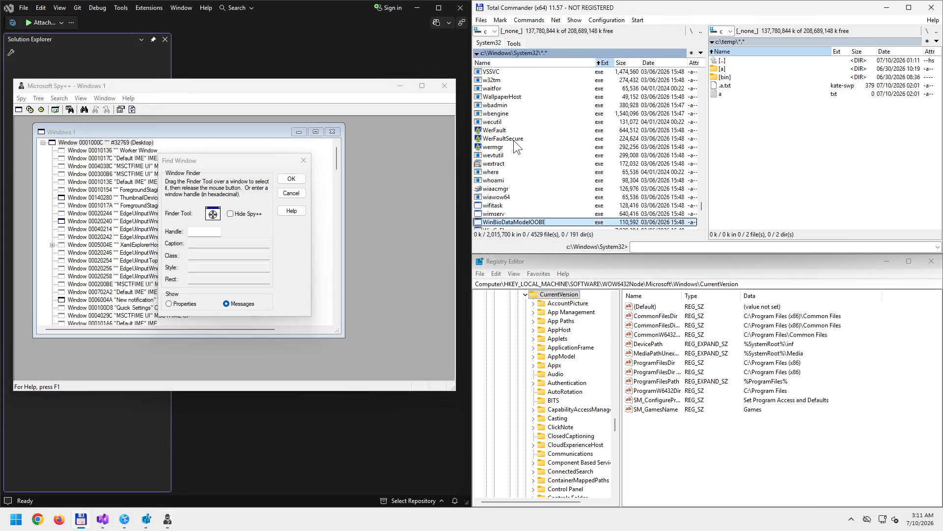
{"action": "type", "text": "ver"}
{"action": "key", "text": "Return"}
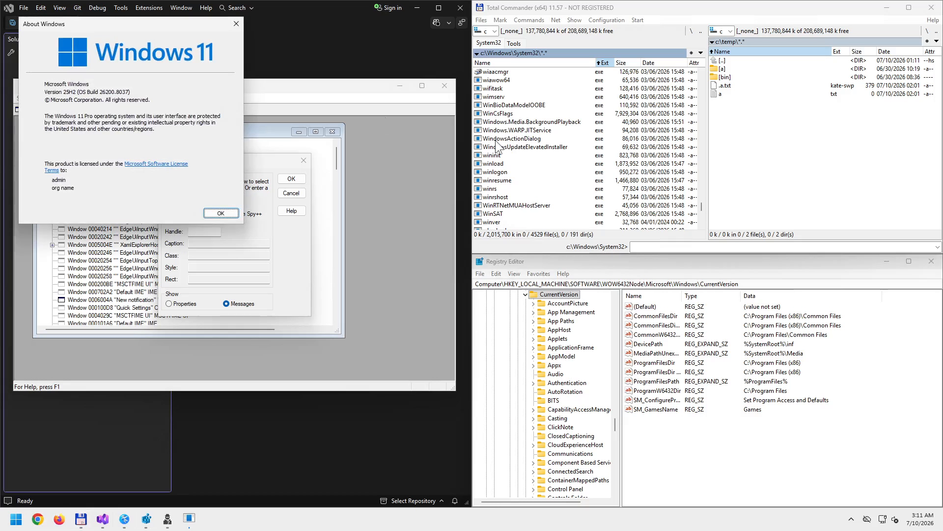
- Place About Windows at the lower right over Registry Editor and reopen Spy++'s Find Window
{"action": "left_click_drag", "start_coordinate": [156, 27], "coordinate": [802, 273]}
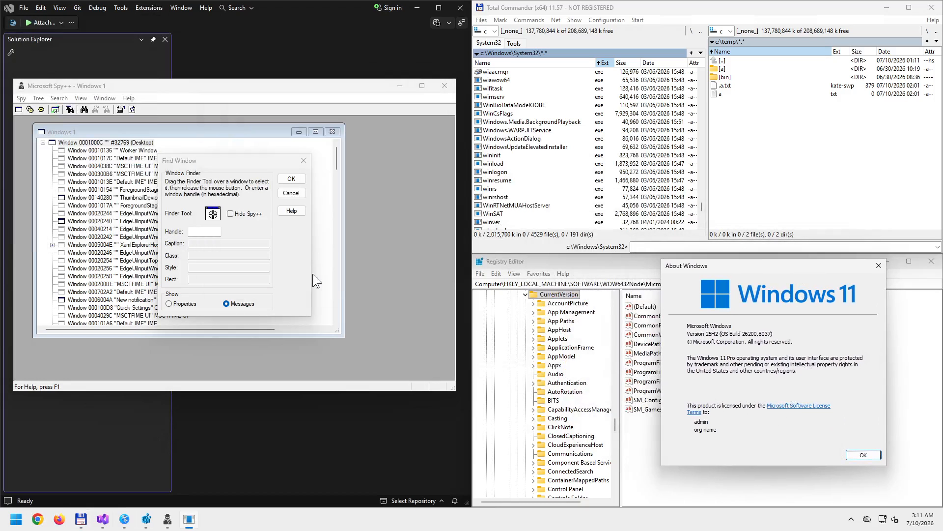
{"action": "left_click", "coordinate": [303, 161]}
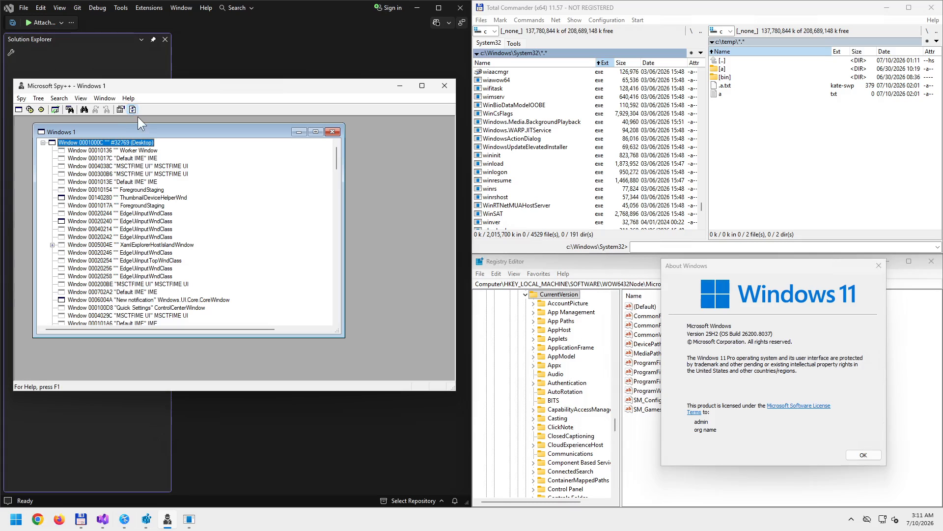
{"action": "left_click", "coordinate": [84, 109]}
- Target the About Windows SysLink license line (00170320) with the Finder Tool and show its Messages
{"action": "left_click_drag", "start_coordinate": [213, 214], "coordinate": [789, 411]}
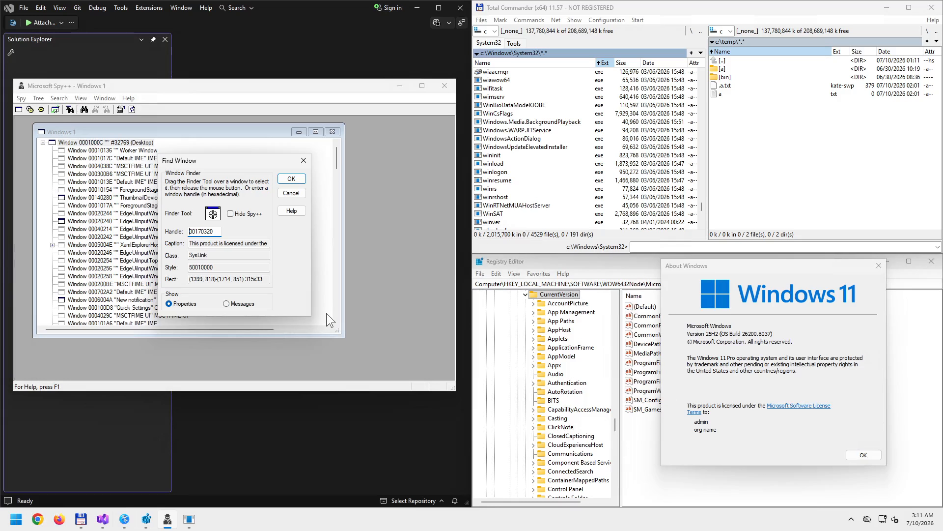
{"action": "left_click", "coordinate": [226, 303]}
{"action": "left_click", "coordinate": [301, 180]}
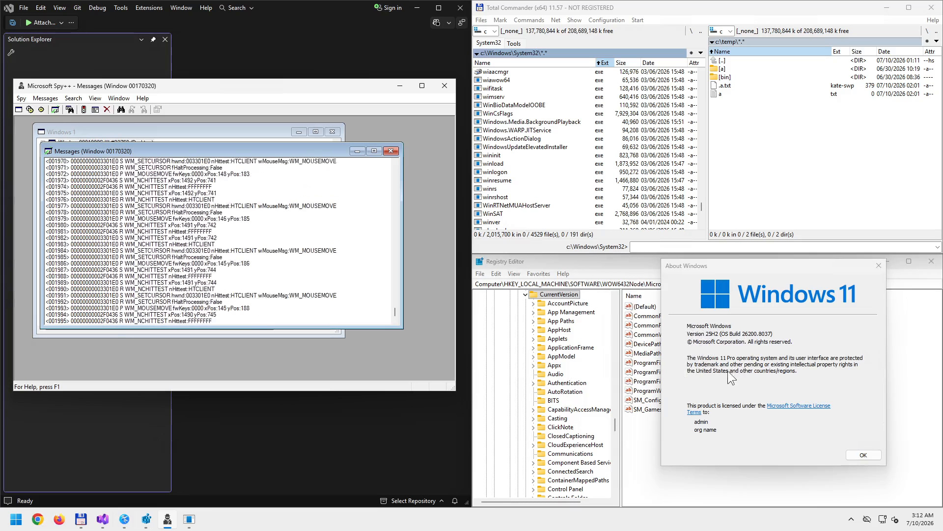
{"action": "left_click", "coordinate": [45, 98]}
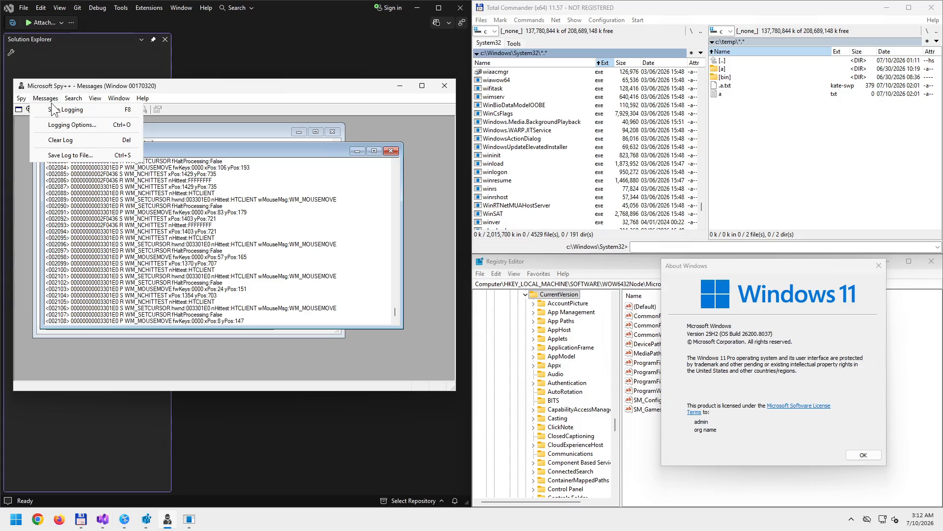
{"action": "left_click", "coordinate": [84, 126]}
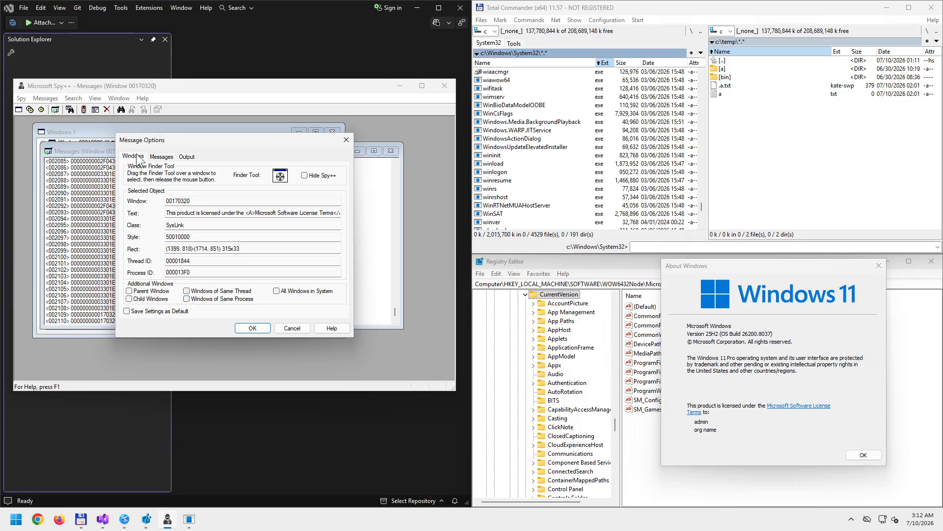
{"action": "left_click", "coordinate": [161, 156]}
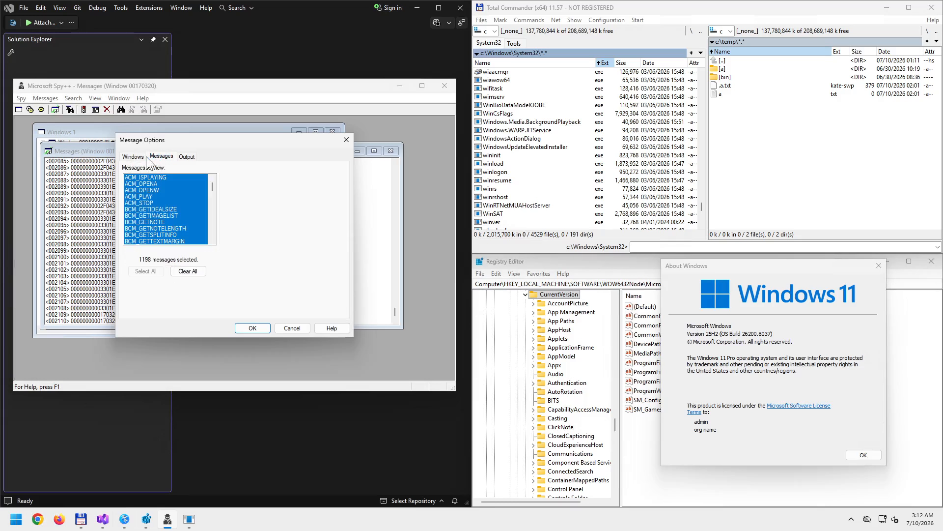
{"action": "left_click", "coordinate": [137, 155]}
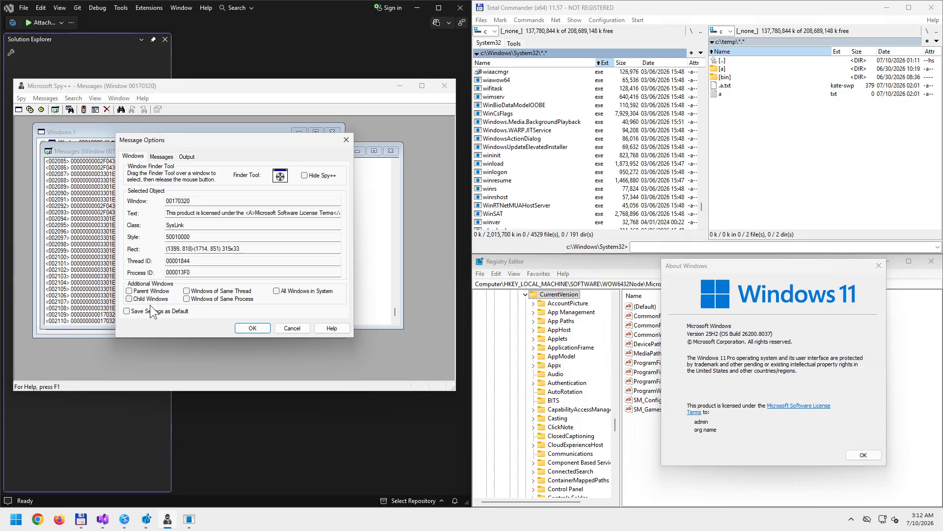
{"action": "left_click", "coordinate": [254, 329]}
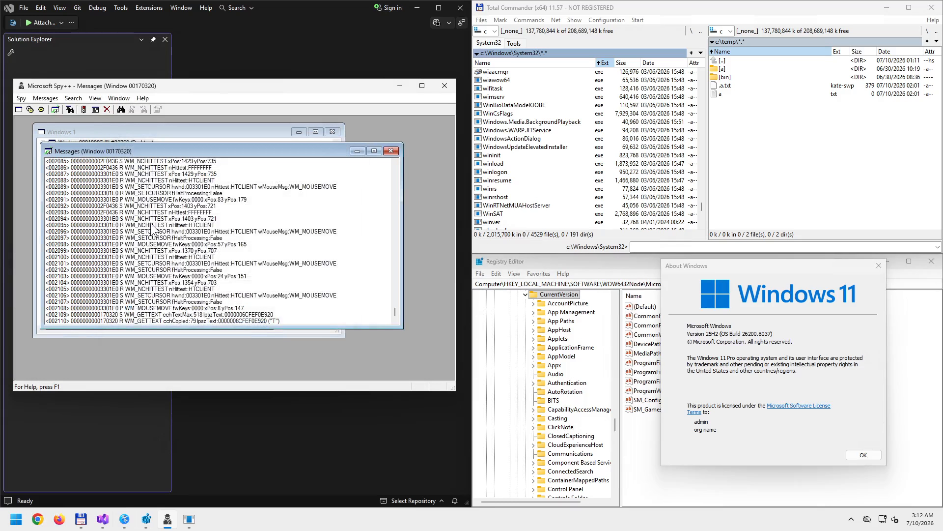
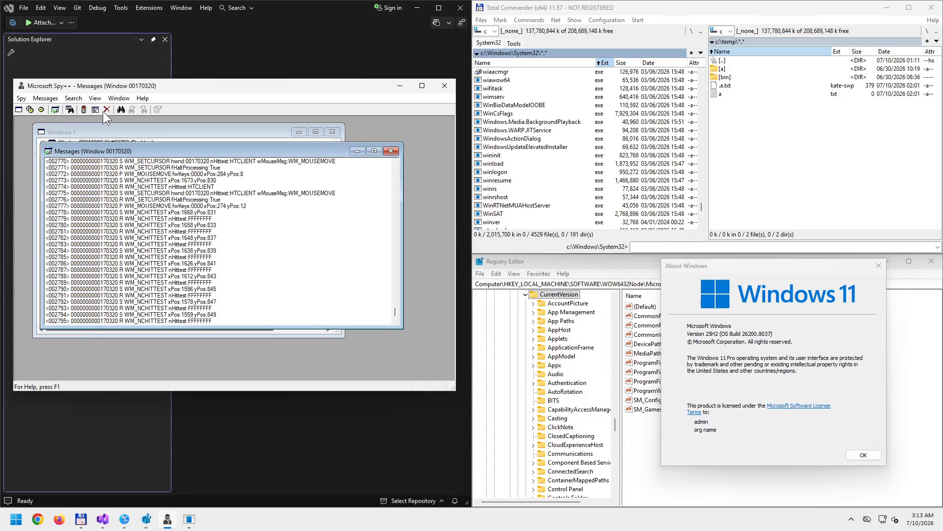
- Retarget the message finder onto the About Windows license text control
{"action": "left_click", "coordinate": [70, 110]}
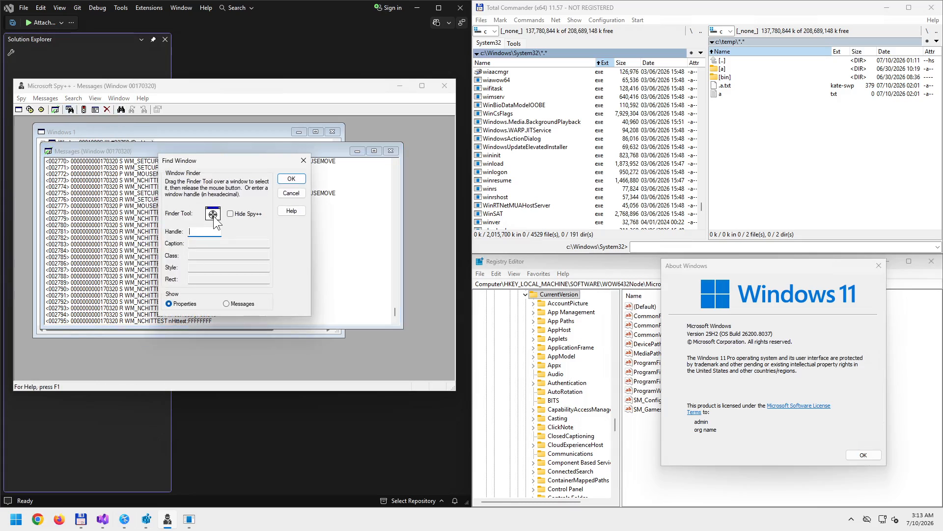
{"action": "left_click", "coordinate": [302, 162]}
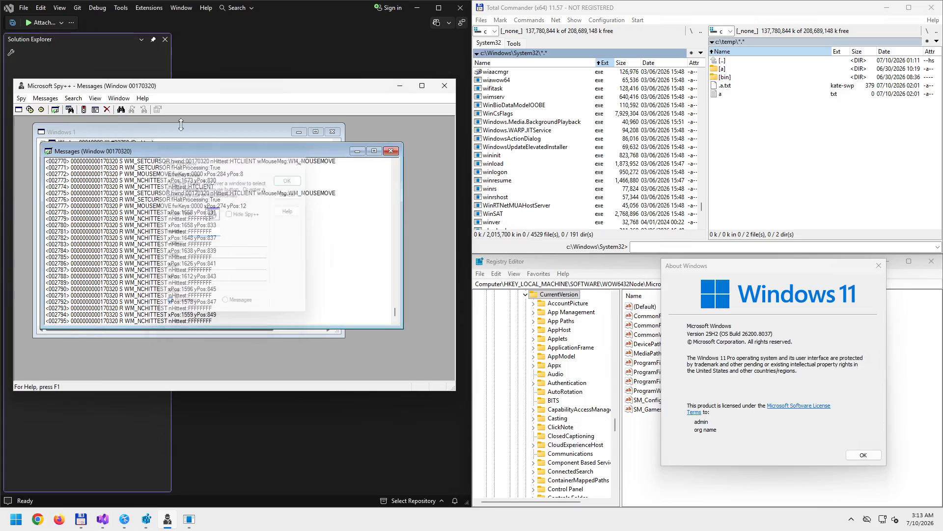
{"action": "left_click", "coordinate": [121, 110]}
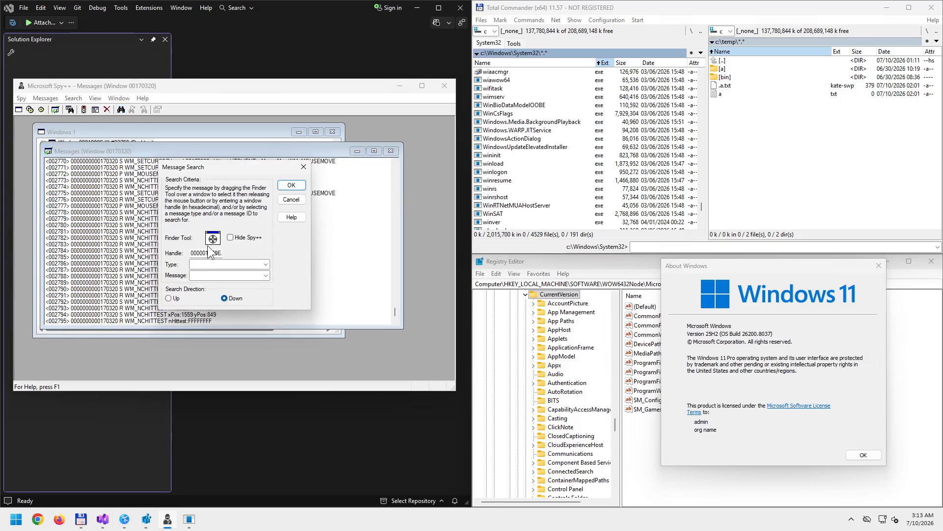
{"action": "left_click_drag", "start_coordinate": [213, 238], "coordinate": [785, 411]}
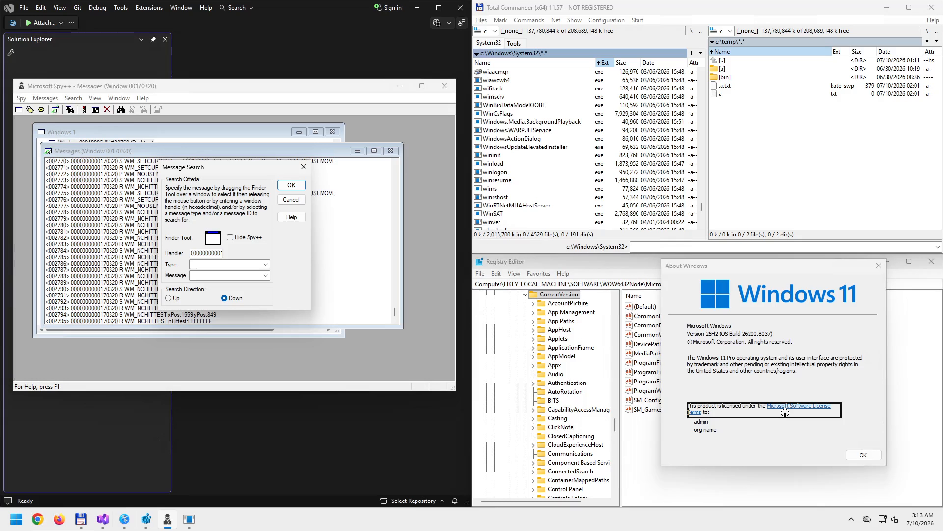
{"action": "left_click_drag", "start_coordinate": [785, 412], "coordinate": [784, 413]}
{"action": "left_click_drag", "start_coordinate": [785, 412], "coordinate": [685, 467]}
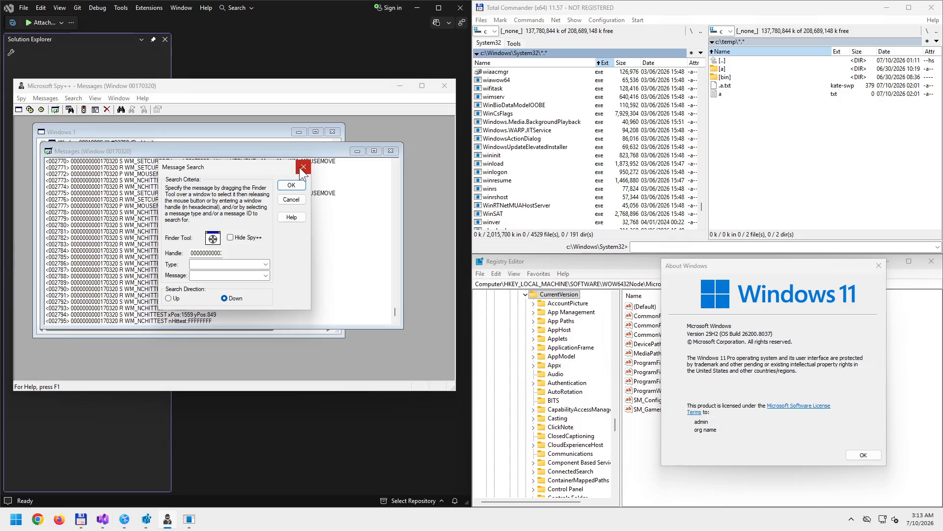
{"action": "left_click", "coordinate": [303, 167]}
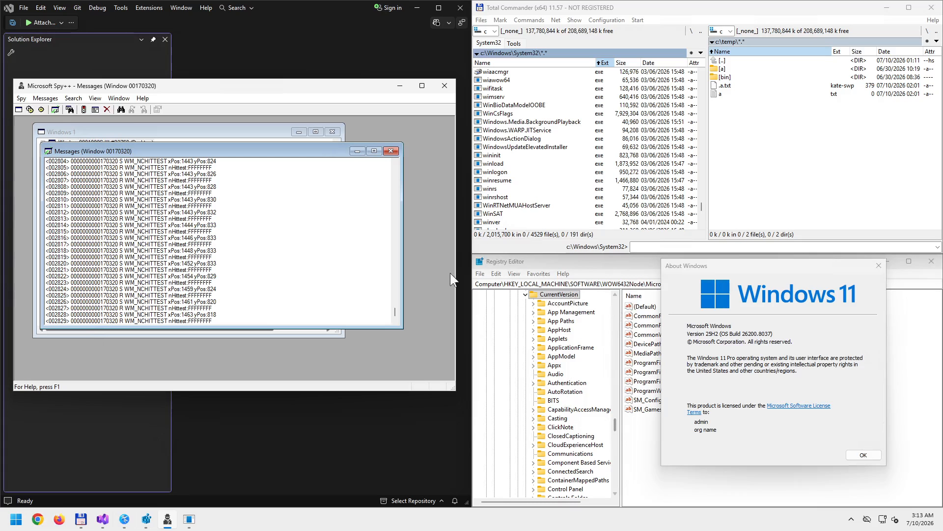
- Maximize the Messages window inside Spy++ and clear its log
{"action": "double_click", "coordinate": [230, 151]}
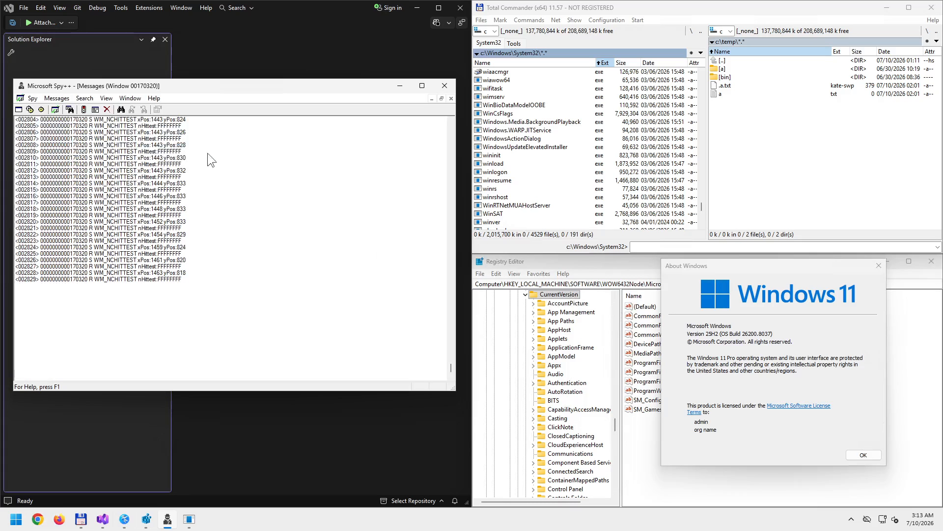
{"action": "left_click", "coordinate": [33, 98]}
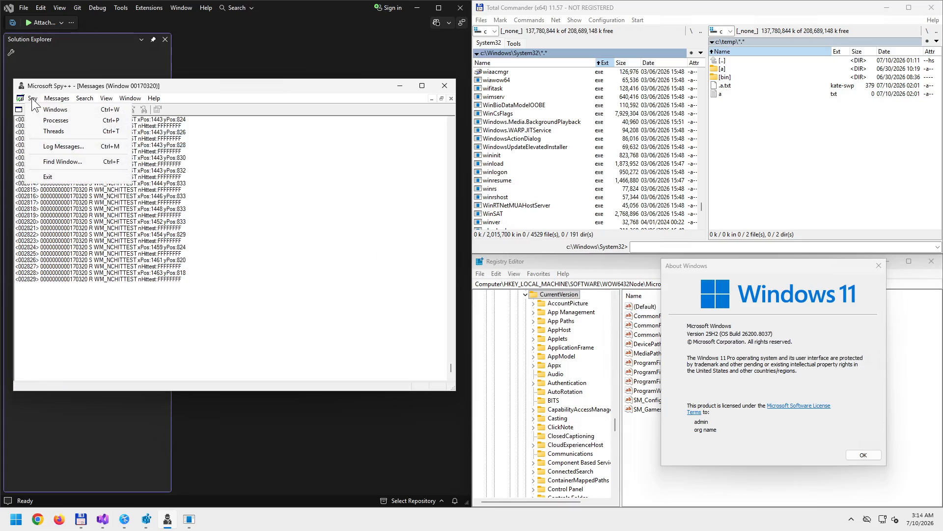
{"action": "mouse_move", "coordinate": [57, 101]}
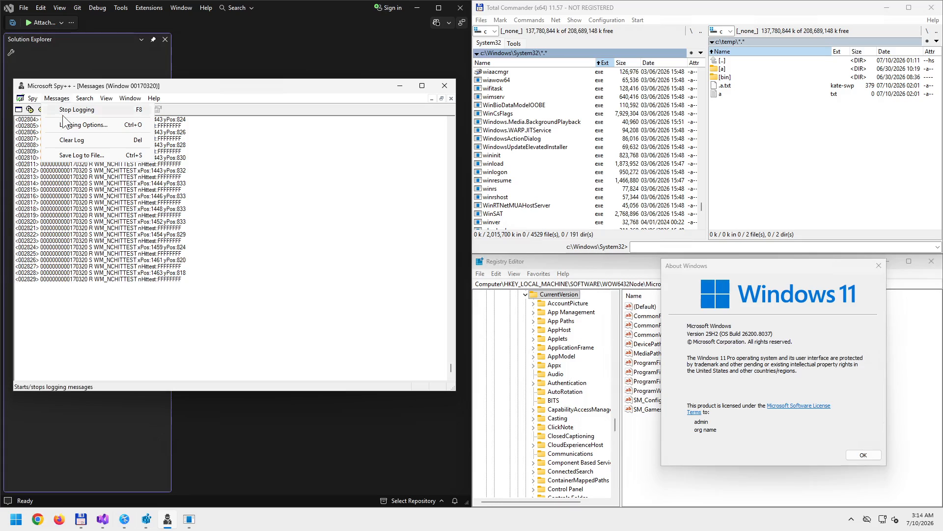
{"action": "left_click", "coordinate": [74, 139]}
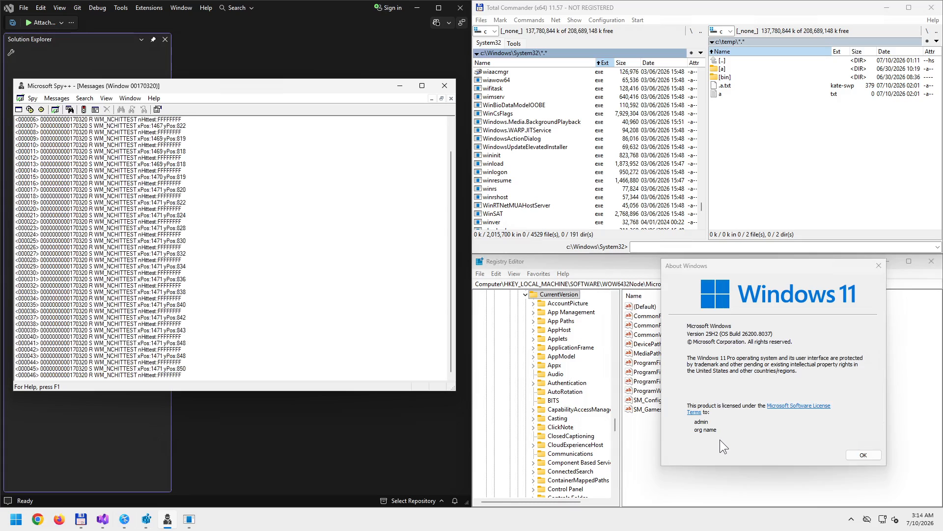
- Scroll through the fresh log entries for 00170320, now reaching 000144
{"action": "left_click", "coordinate": [278, 292]}
{"action": "scroll", "coordinate": [258, 252], "scroll_direction": "up", "scroll_amount": 2}
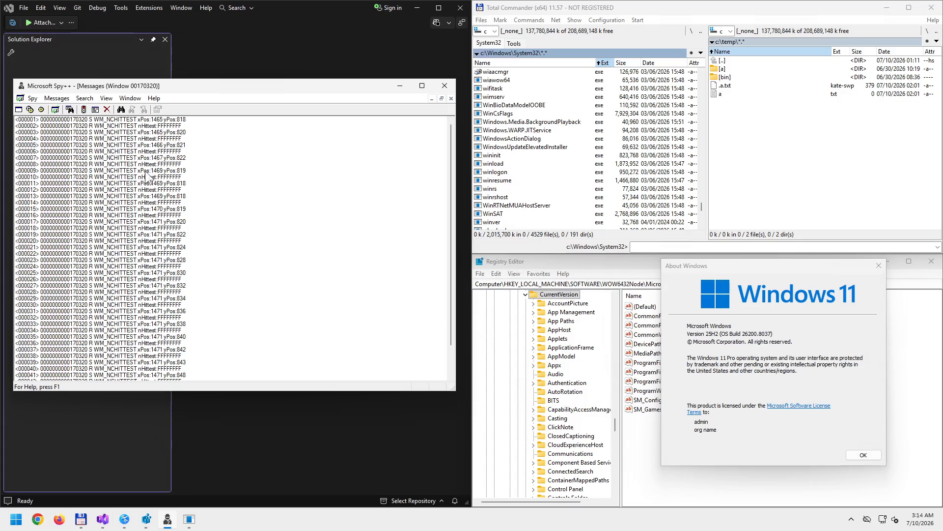
{"action": "scroll", "coordinate": [165, 263], "scroll_direction": "down", "scroll_amount": 1}
{"action": "scroll", "coordinate": [165, 266], "scroll_direction": "down", "scroll_amount": 1}
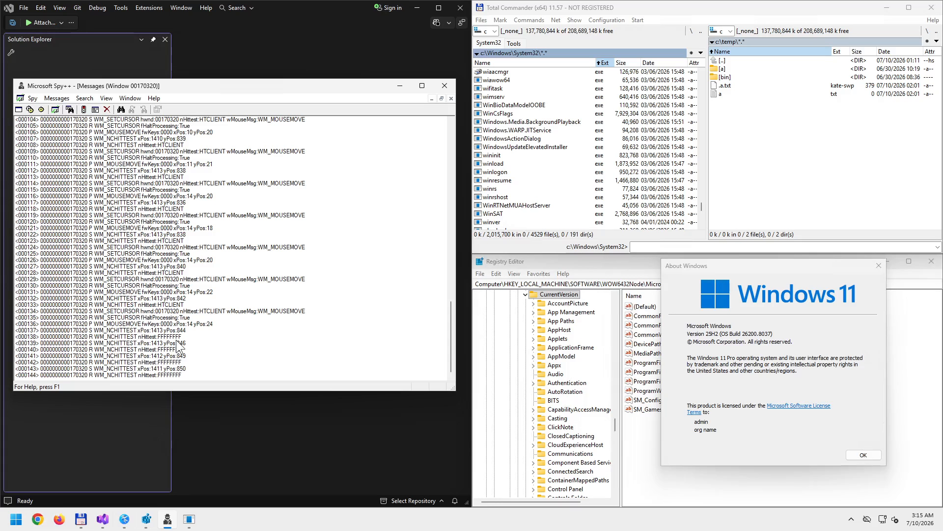
{"action": "scroll", "coordinate": [179, 344], "scroll_direction": "up", "scroll_amount": 20}
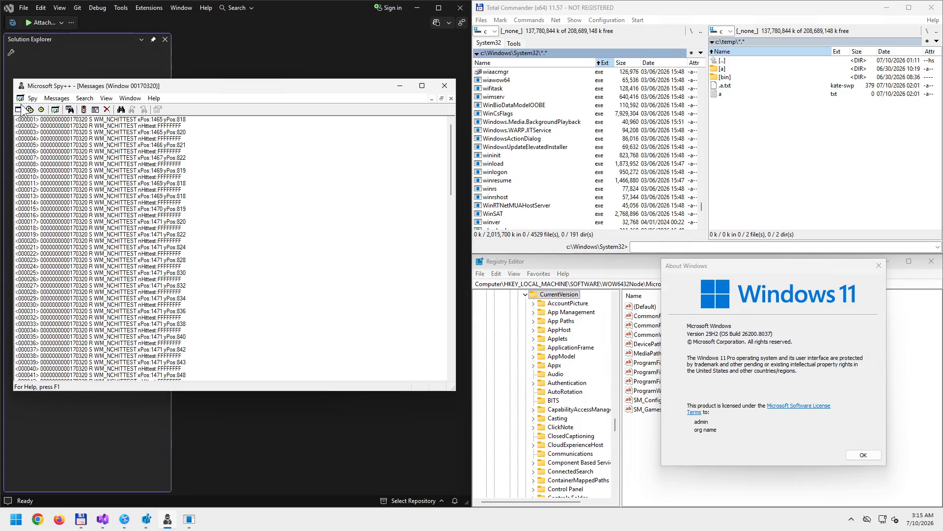
- Clear the 00170320 message log twice, then snap Spy++ to the left screen half
{"action": "left_click", "coordinate": [56, 99]}
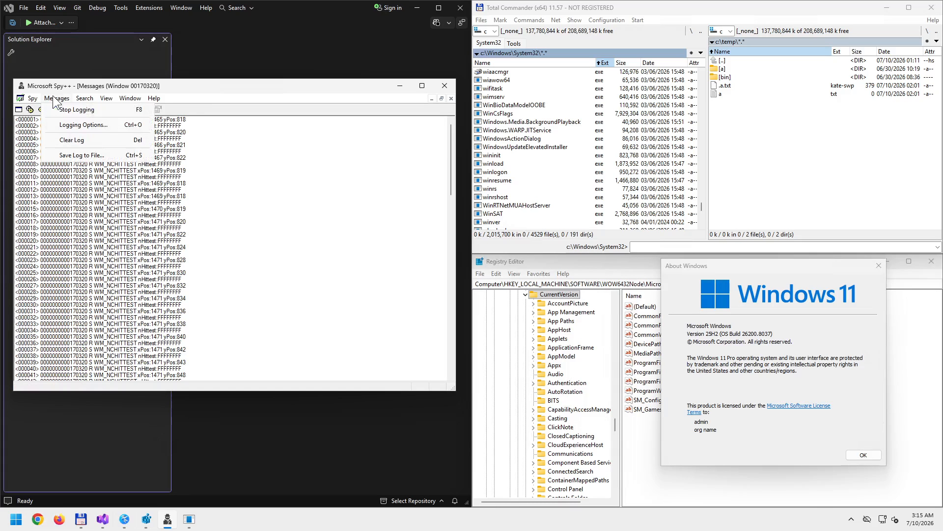
{"action": "left_click", "coordinate": [74, 141]}
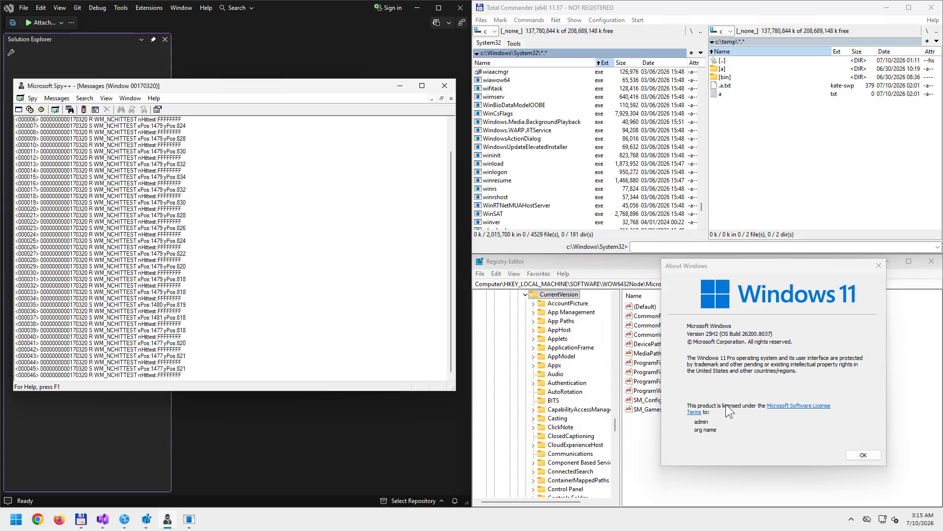
{"action": "left_click", "coordinate": [57, 98]}
{"action": "left_click", "coordinate": [67, 141]}
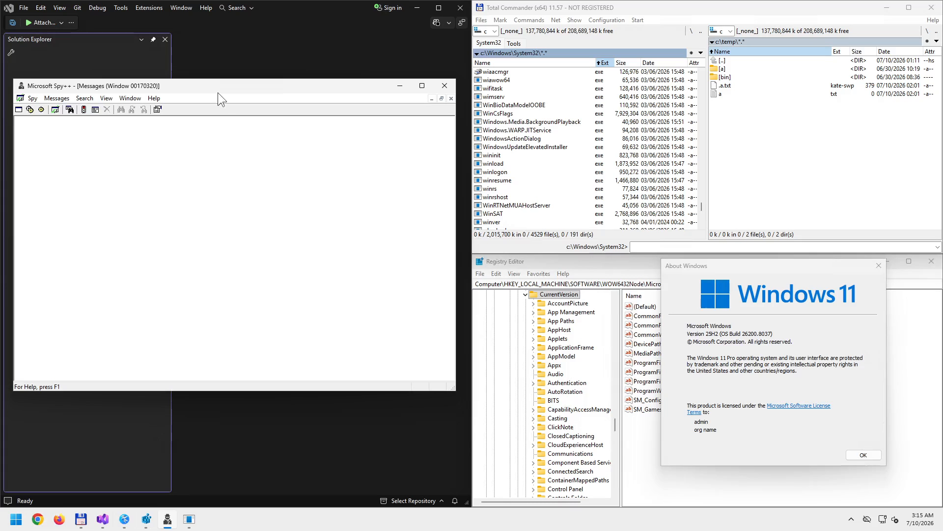
{"action": "left_click_drag", "start_coordinate": [220, 88], "coordinate": [1, 306]}
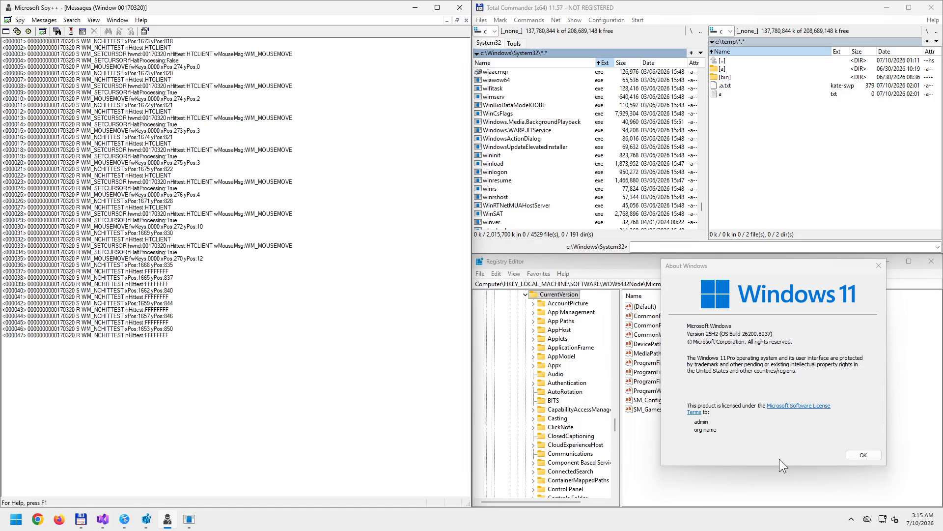
- Clear the log, Tab to the About Windows License Terms link, then inspect the Tab key-up message
{"action": "left_click", "coordinate": [43, 20]}
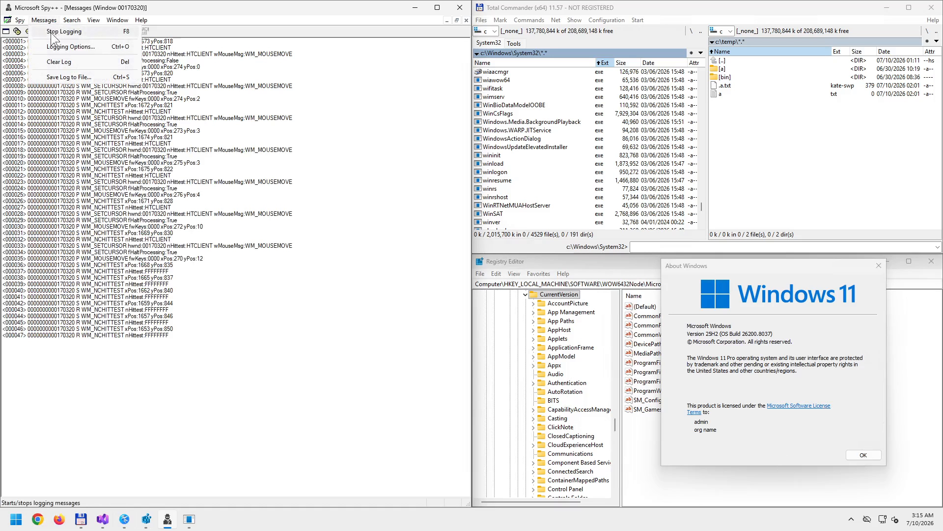
{"action": "left_click", "coordinate": [59, 62]}
{"action": "left_click", "coordinate": [692, 268]}
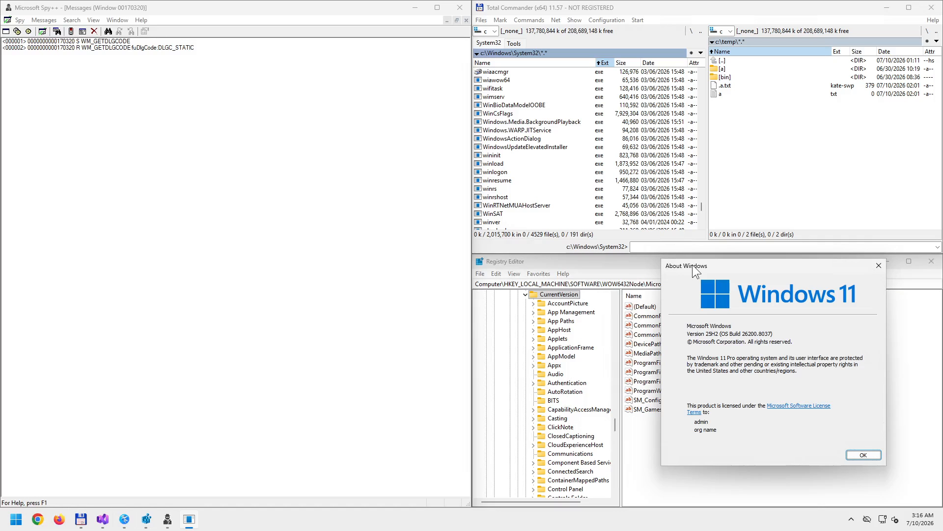
{"action": "key", "text": "Tab"}
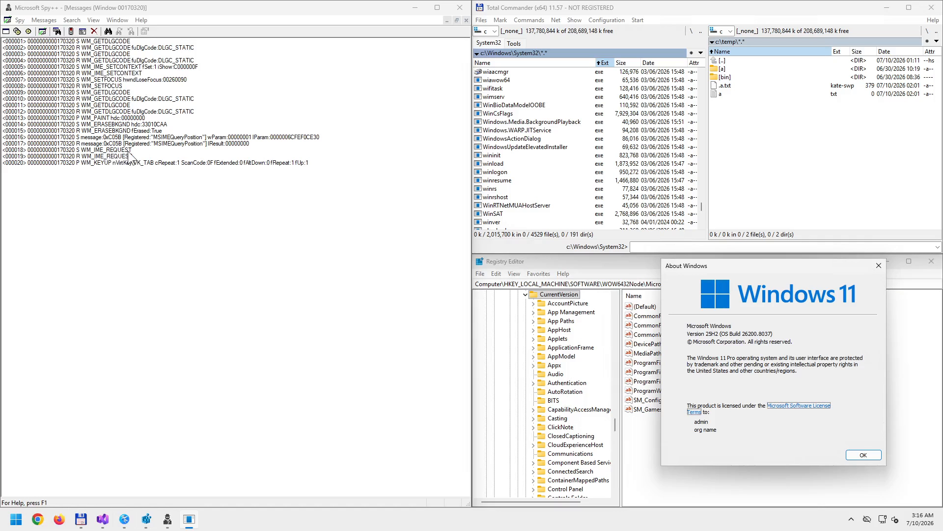
{"action": "left_click", "coordinate": [90, 162]}
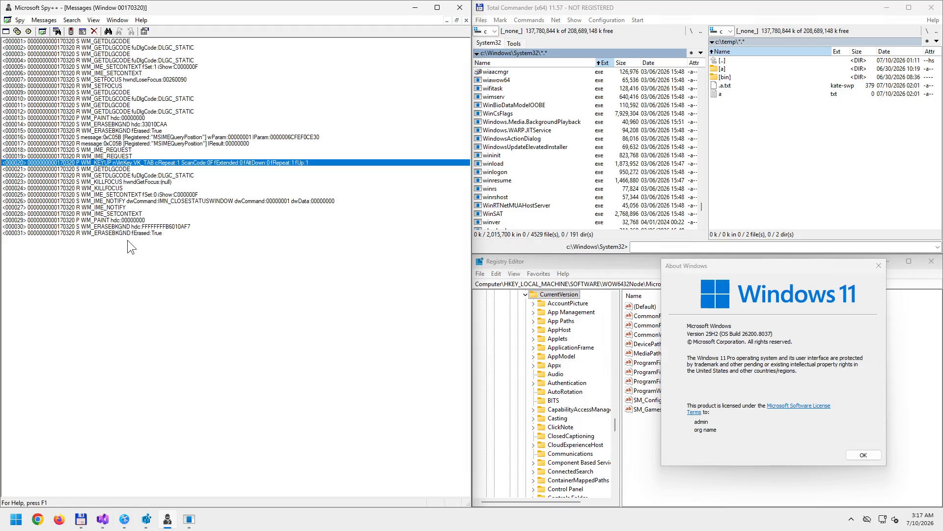
{"action": "left_click", "coordinate": [111, 188]}
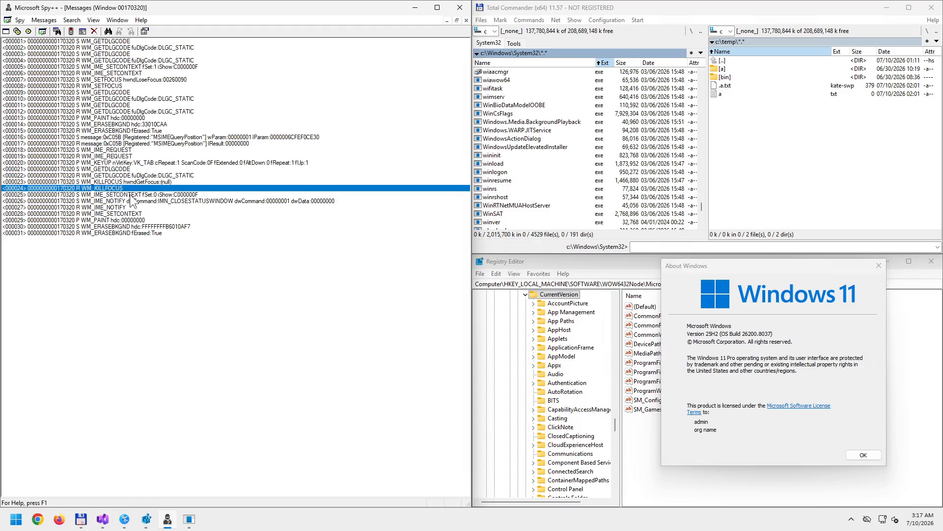
{"action": "left_click", "coordinate": [127, 220]}
{"action": "left_click", "coordinate": [124, 227]}
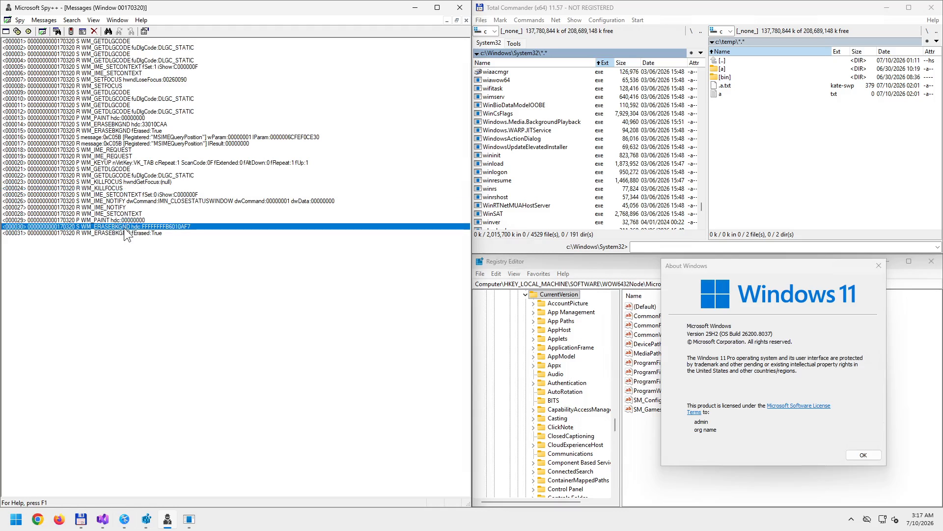
{"action": "left_click", "coordinate": [102, 221]}
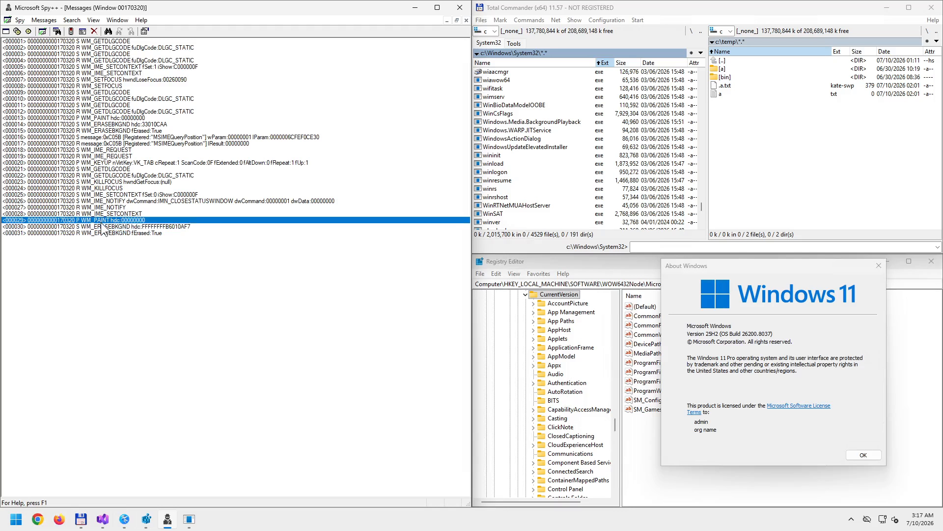
{"action": "left_click", "coordinate": [105, 227]}
{"action": "left_click", "coordinate": [109, 233]}
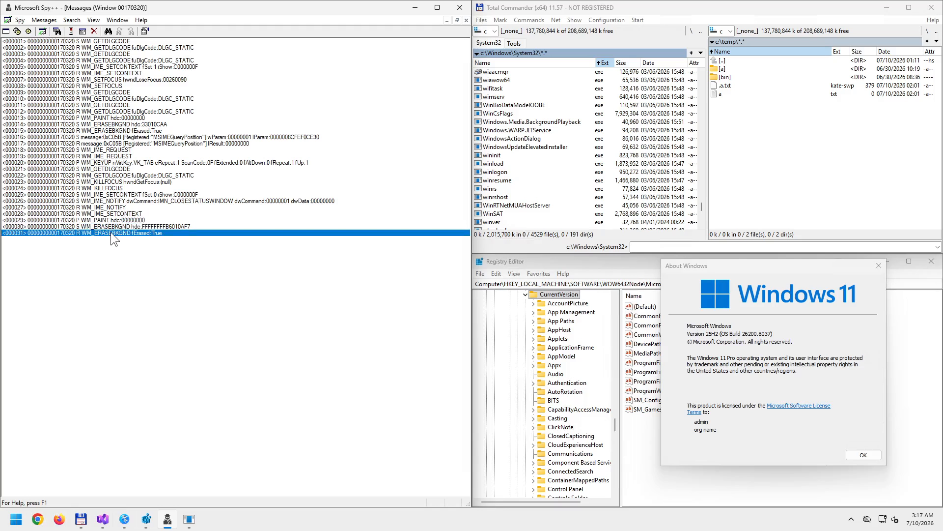
{"action": "left_click", "coordinate": [125, 118]}
{"action": "left_click", "coordinate": [125, 124]}
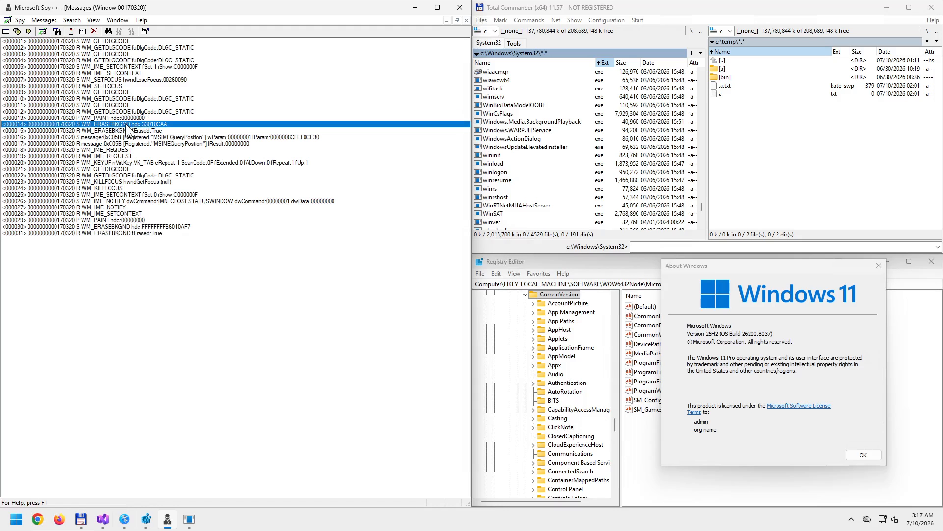
{"action": "left_click", "coordinate": [127, 130]}
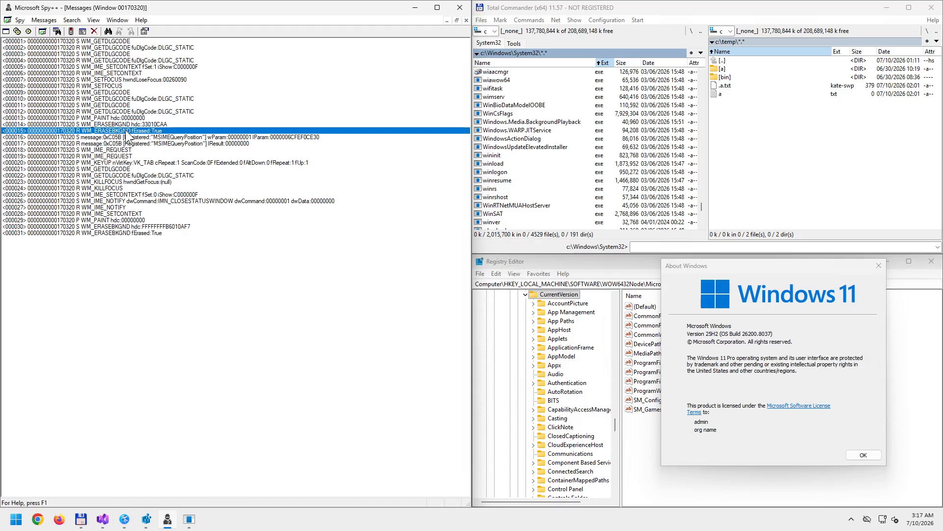
{"action": "left_click", "coordinate": [164, 144]}
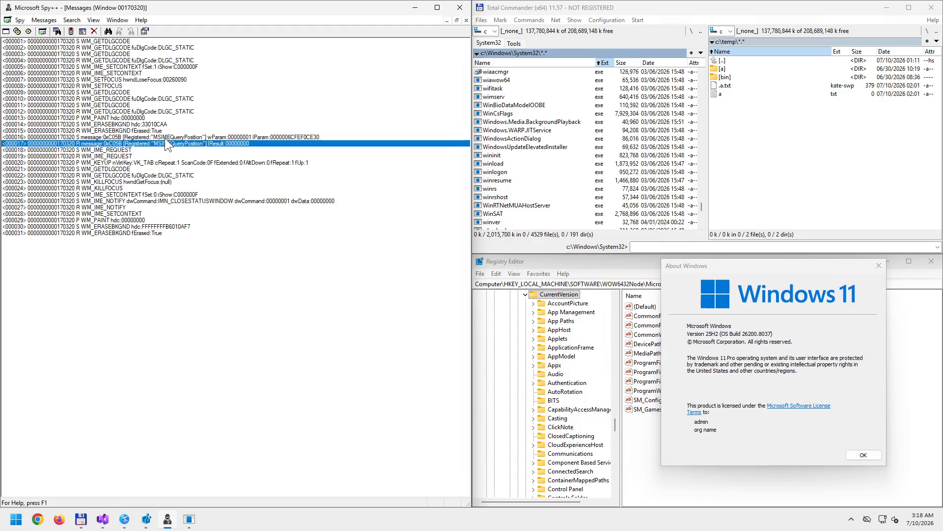
{"action": "left_click", "coordinate": [165, 139]}
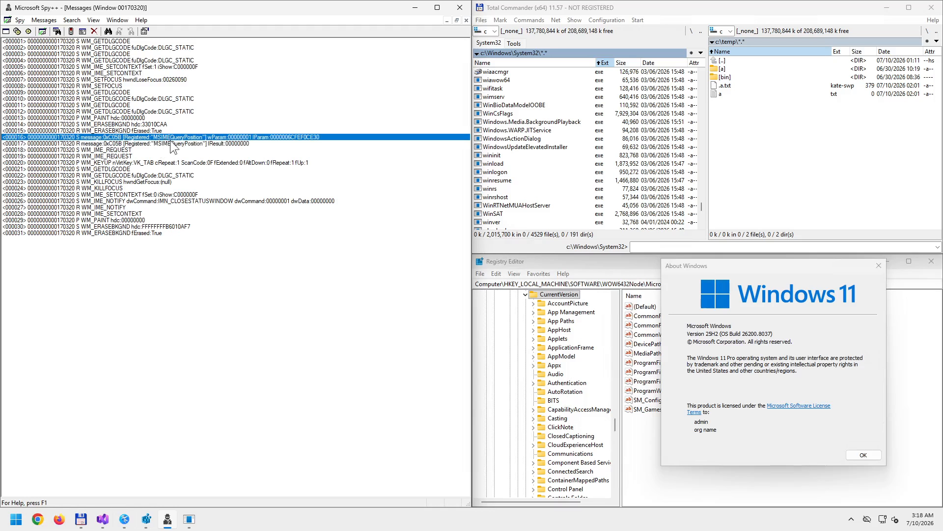
{"action": "left_click", "coordinate": [172, 144]}
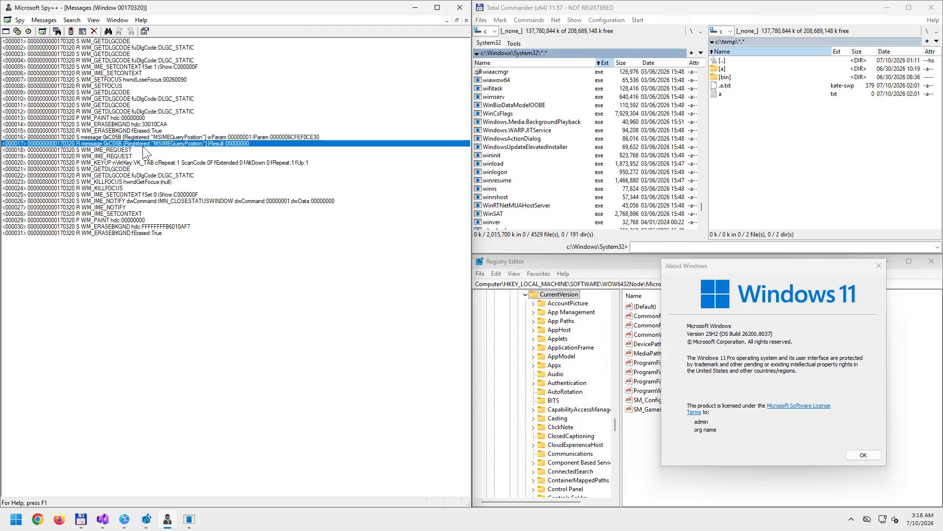
{"action": "left_click", "coordinate": [138, 150]}
{"action": "left_click", "coordinate": [134, 161]}
{"action": "left_click", "coordinate": [133, 155]}
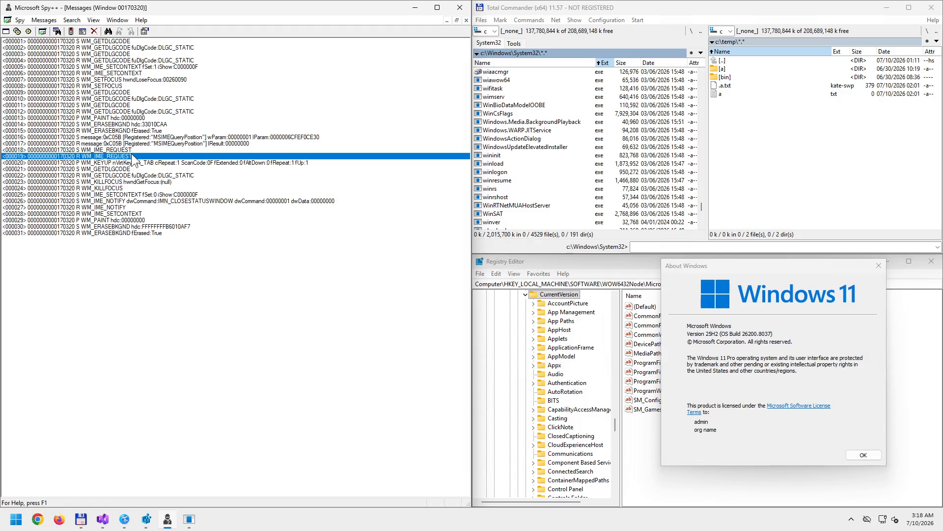
{"action": "left_click", "coordinate": [136, 149]}
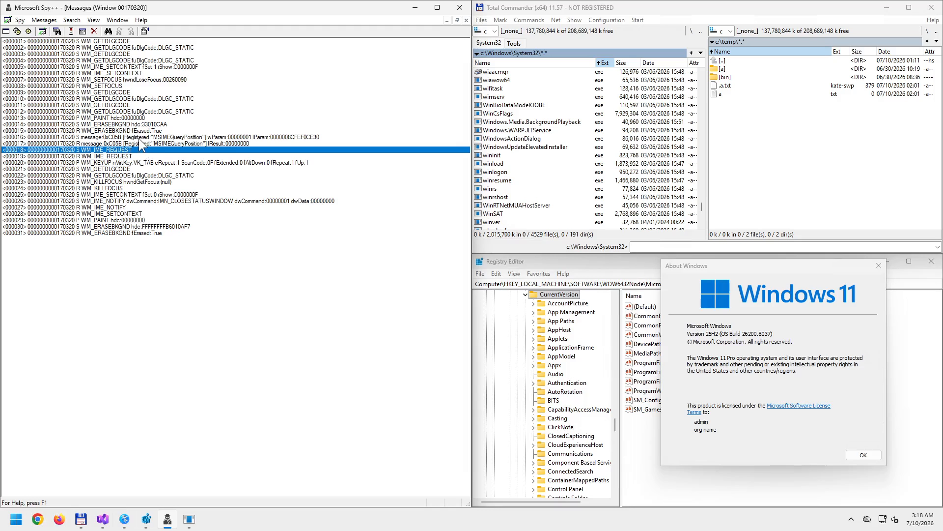
{"action": "left_click", "coordinate": [140, 138]}
{"action": "left_click", "coordinate": [142, 143]}
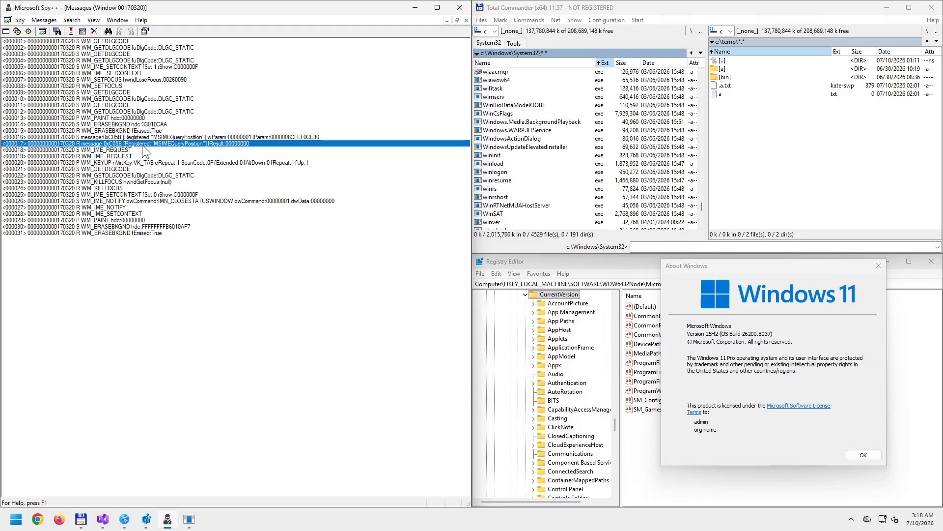
{"action": "left_click", "coordinate": [140, 187]}
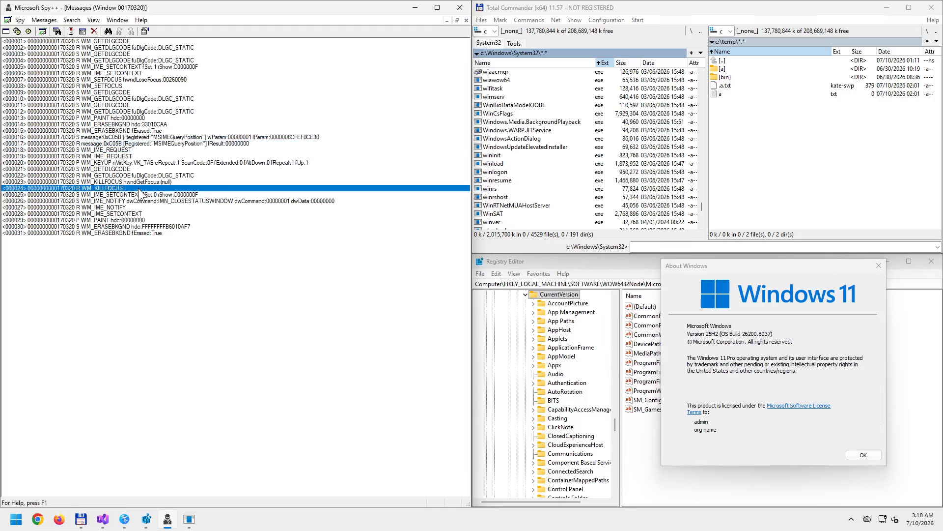
{"action": "left_click", "coordinate": [166, 142]}
{"action": "left_click", "coordinate": [166, 136]}
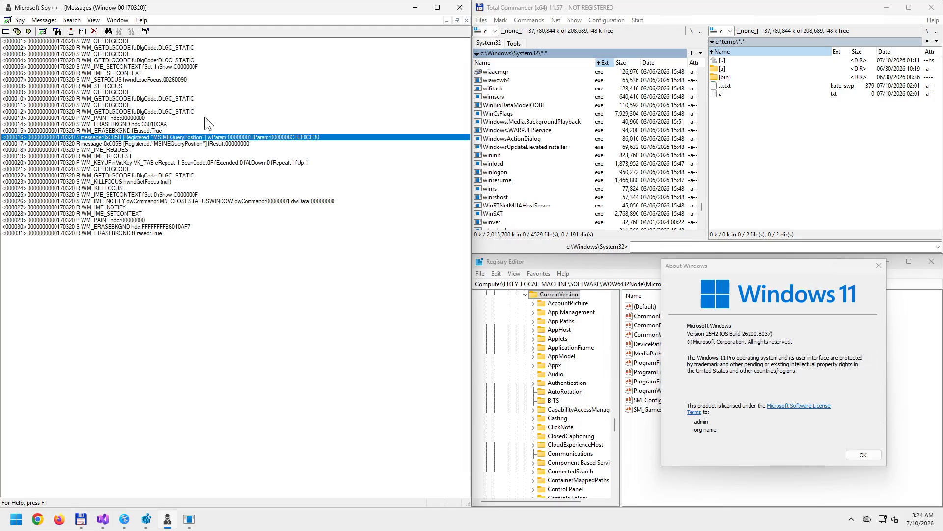
- In Total Commander, close the left panel's Tools tab so only System32 remains
{"action": "left_click", "coordinate": [510, 48]}
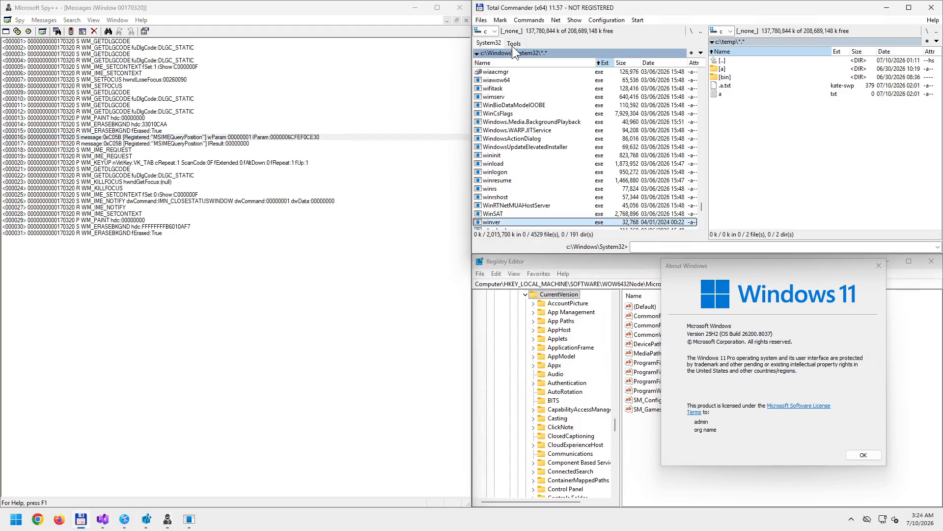
{"action": "left_click", "coordinate": [515, 43]}
{"action": "middle_click", "coordinate": [514, 44]}
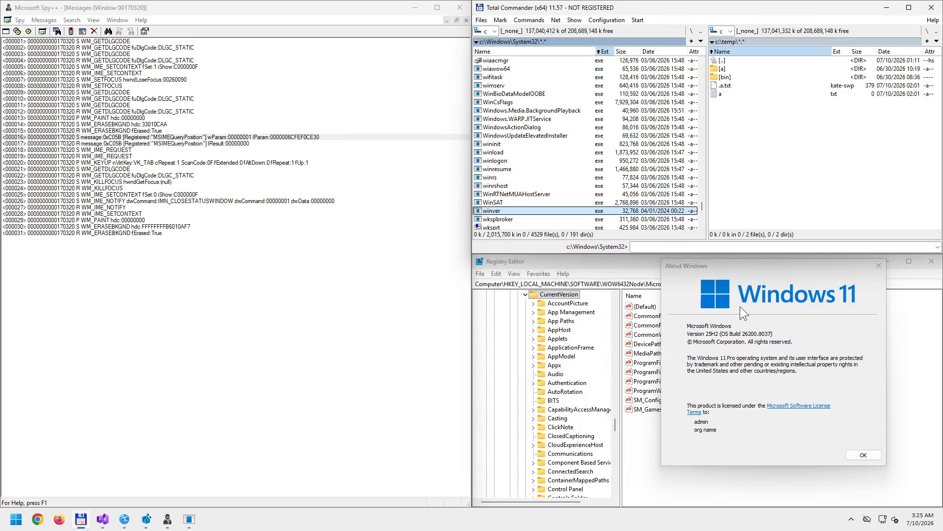
- Drag About Windows left over the registry editor and bring the Spy++ message log forward
{"action": "left_click_drag", "start_coordinate": [726, 272], "coordinate": [671, 286]}
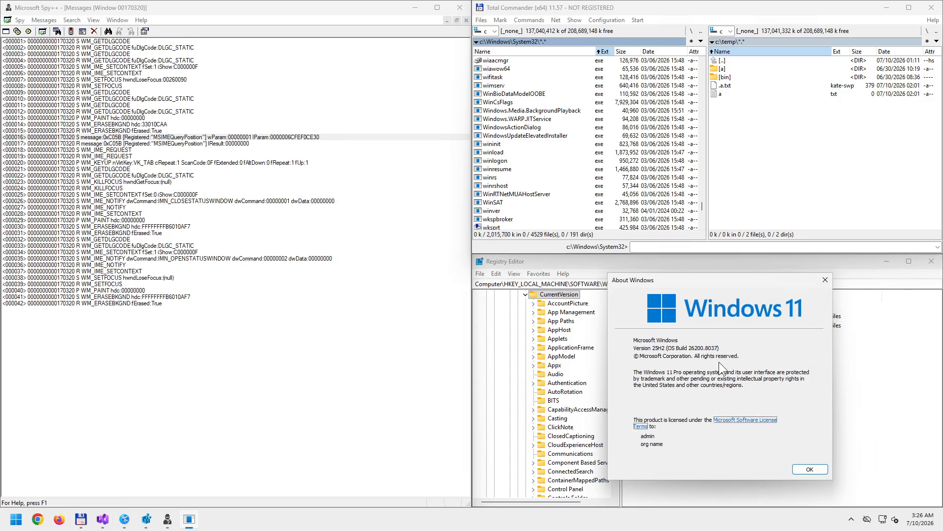
{"action": "left_click", "coordinate": [114, 298]}
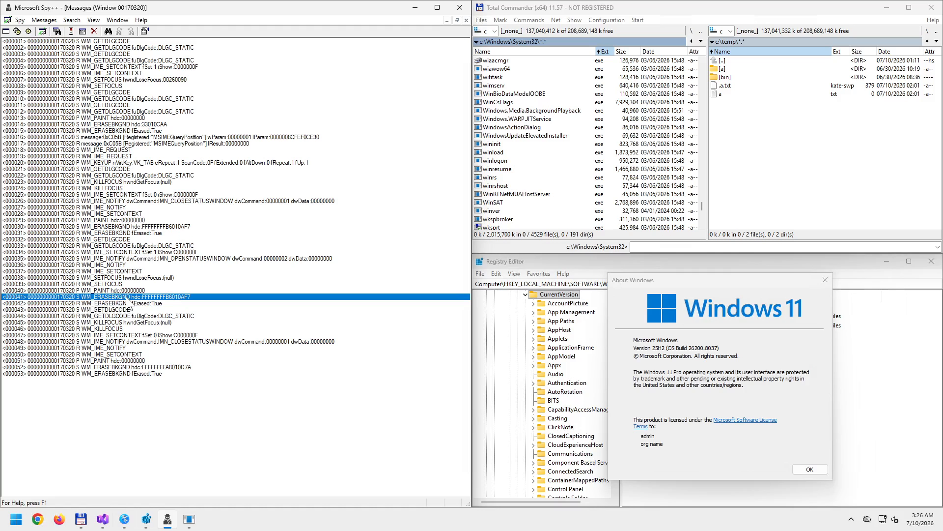
- Select WM_PAINT (000040), then WM_SETFOCUS (000039), and scroll back to the log's top
{"action": "left_click", "coordinate": [102, 290]}
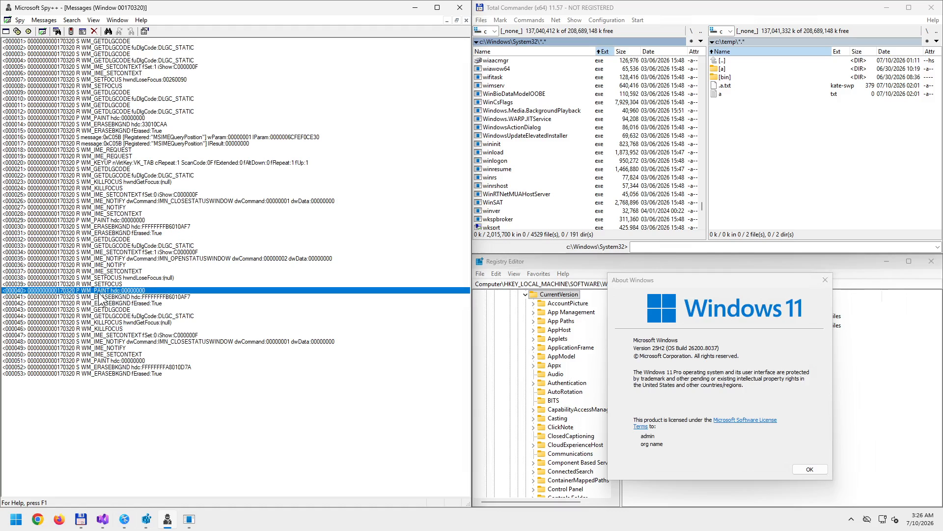
{"action": "left_click", "coordinate": [104, 283]}
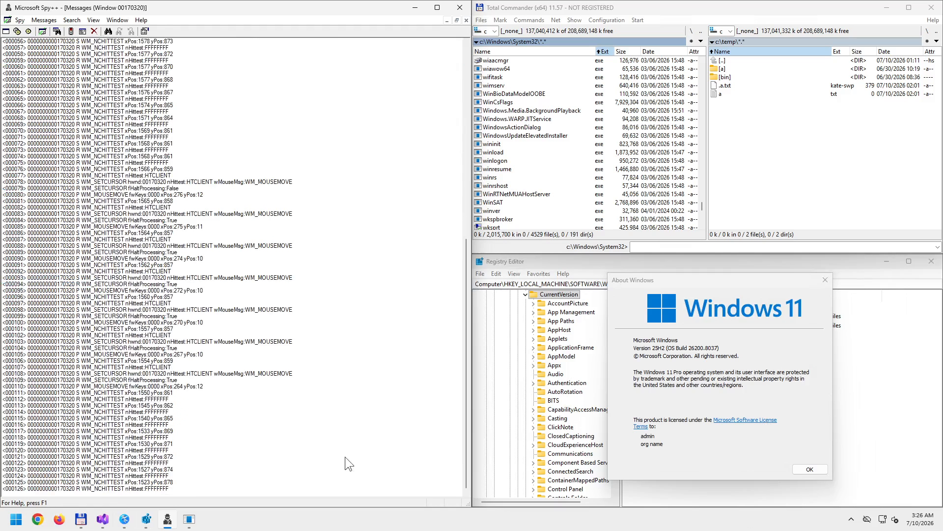
{"action": "scroll", "coordinate": [255, 364], "scroll_direction": "up", "scroll_amount": 15}
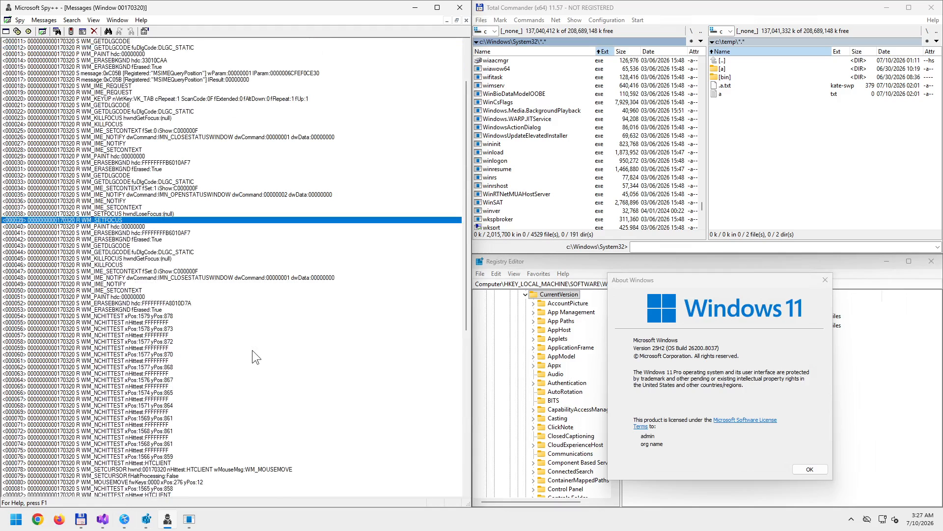
{"action": "scroll", "coordinate": [252, 349], "scroll_direction": "up", "scroll_amount": 4}
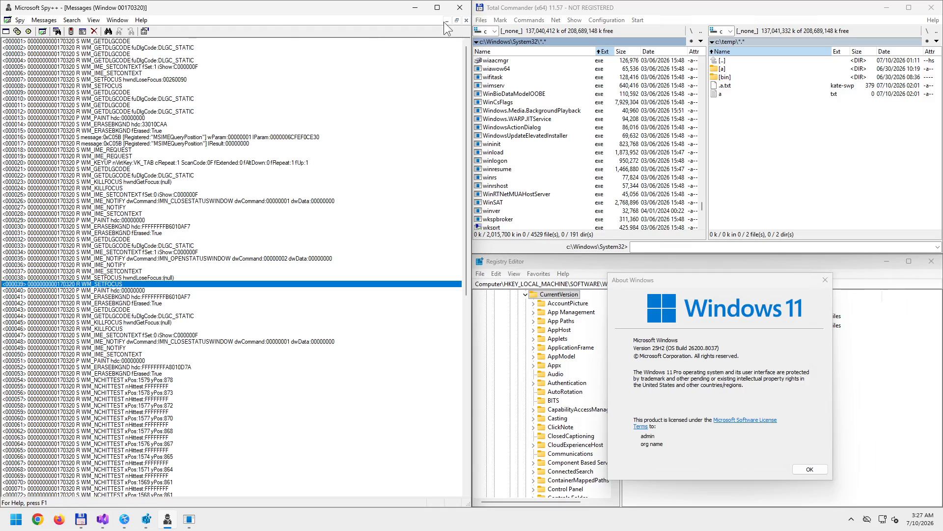
- Close the Messages window and Finder-target the "This product is licensed under…" SysLink handle
{"action": "left_click", "coordinate": [456, 20]}
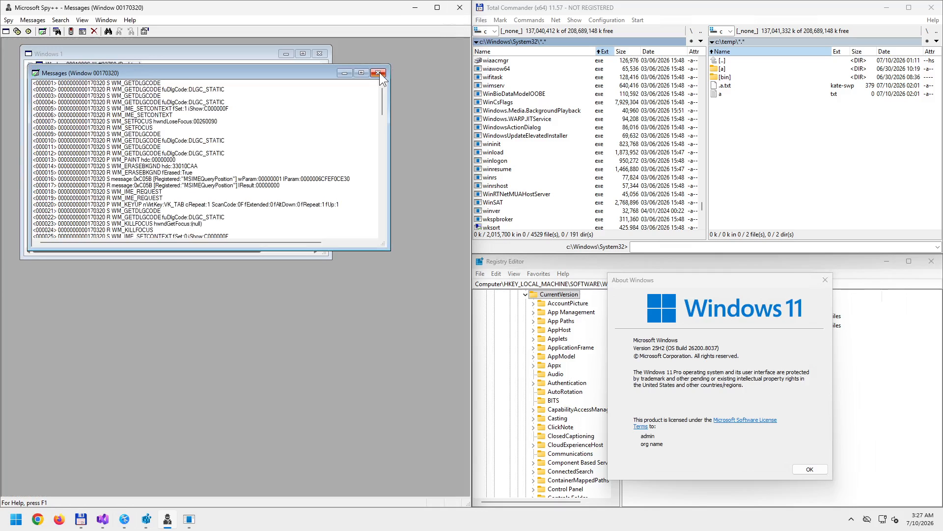
{"action": "left_click", "coordinate": [378, 72]}
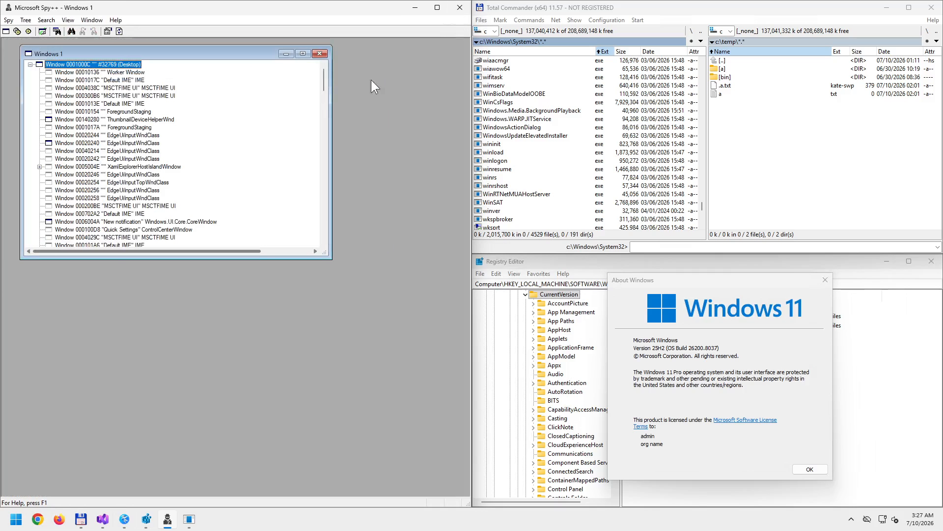
{"action": "left_click", "coordinate": [71, 32]}
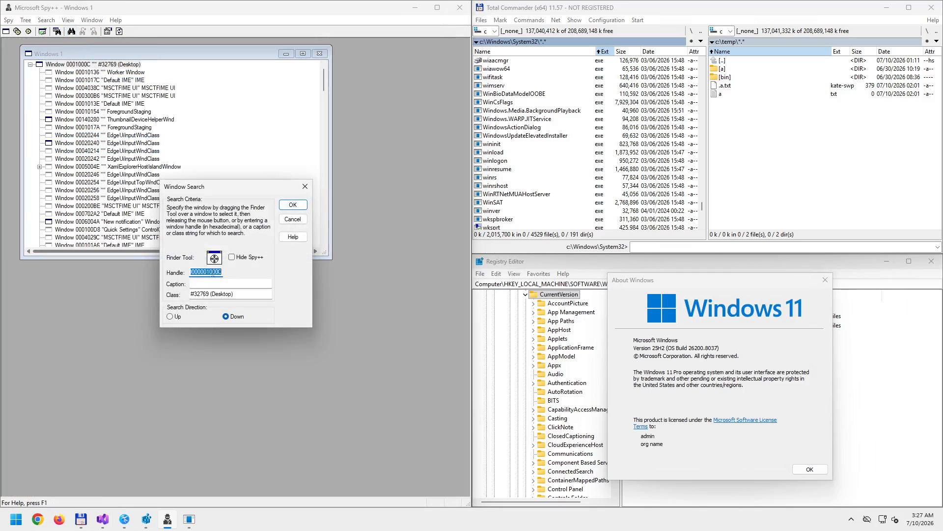
{"action": "left_click_drag", "start_coordinate": [217, 258], "coordinate": [650, 285]}
{"action": "left_click_drag", "start_coordinate": [214, 258], "coordinate": [695, 421]}
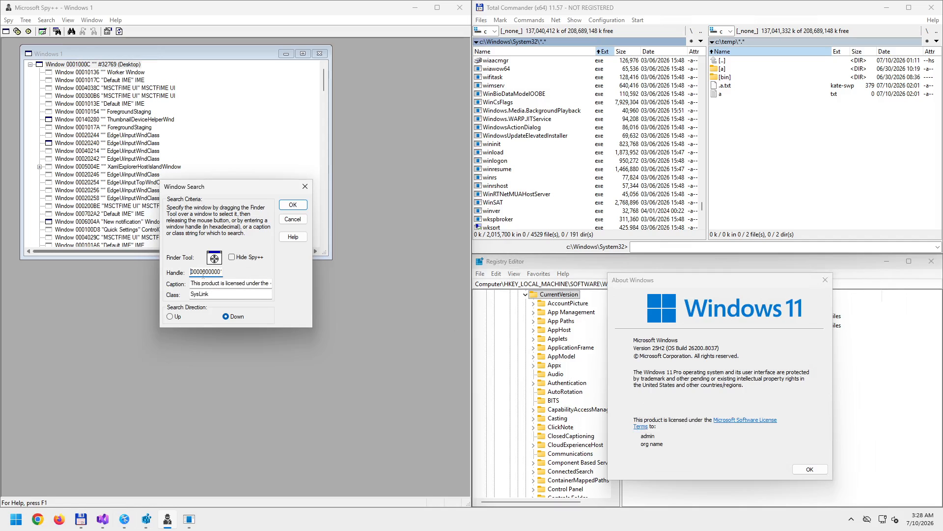
{"action": "left_click_drag", "start_coordinate": [199, 273], "coordinate": [246, 273]}
{"action": "left_click", "coordinate": [201, 272]}
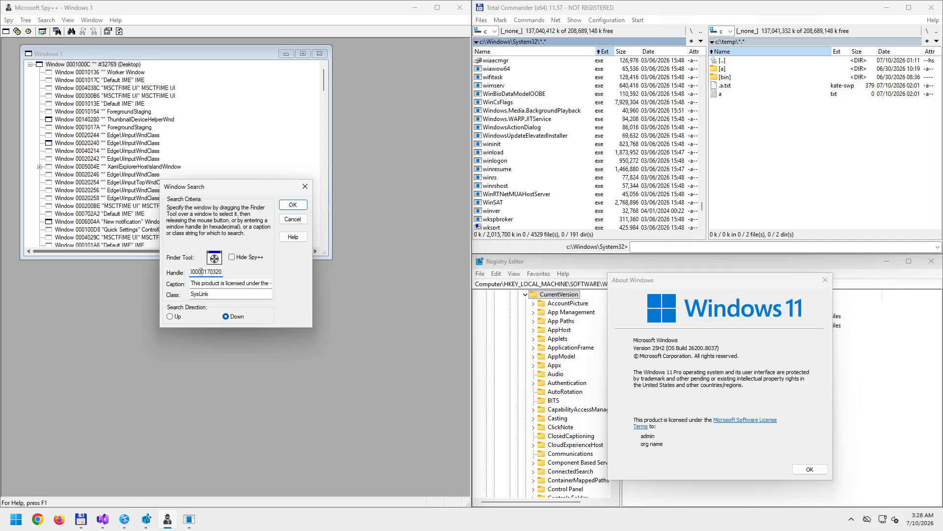